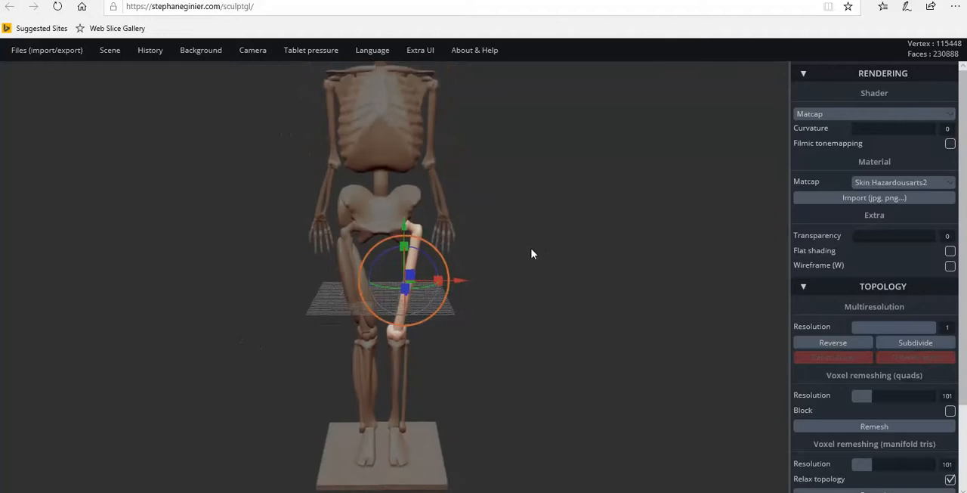
Remesh the selected femur on the leg without muscles using quad voxel remeshing at resolution 101.
left_click_drag(531, 253, 216, 229)
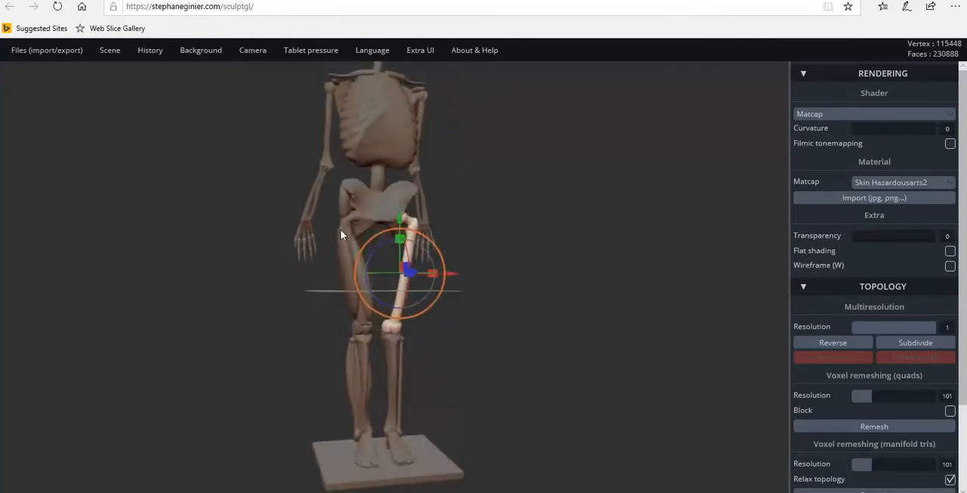
scroll(520, 240, "up", 6)
left_click_drag(562, 226, 531, 235)
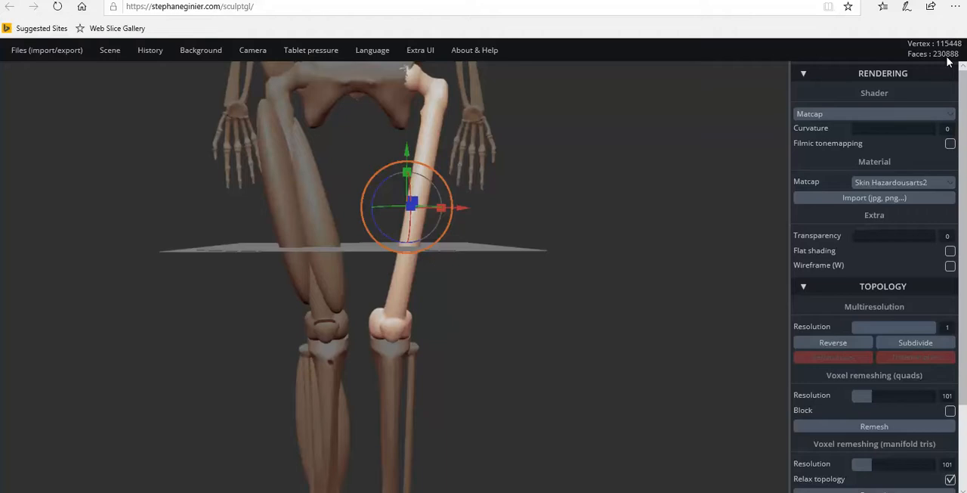
left_click_drag(585, 234, 603, 257)
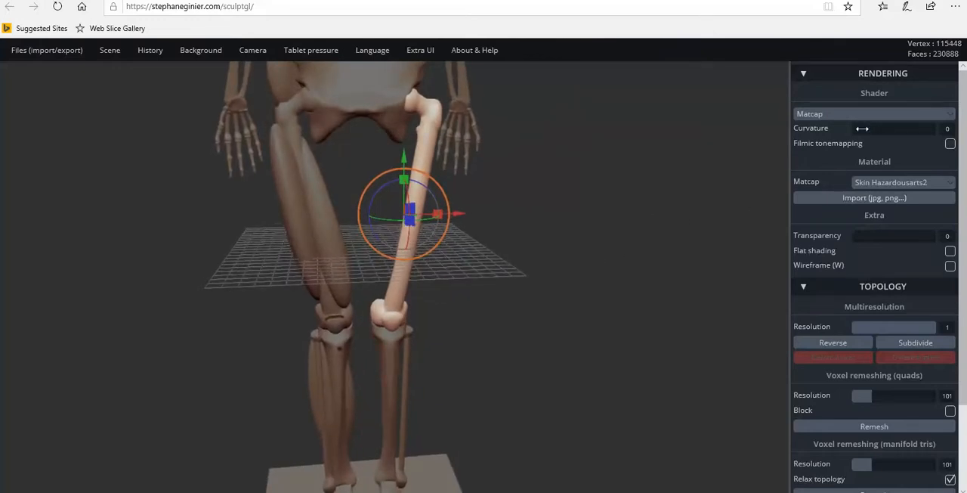
scroll(861, 227, "down", 2)
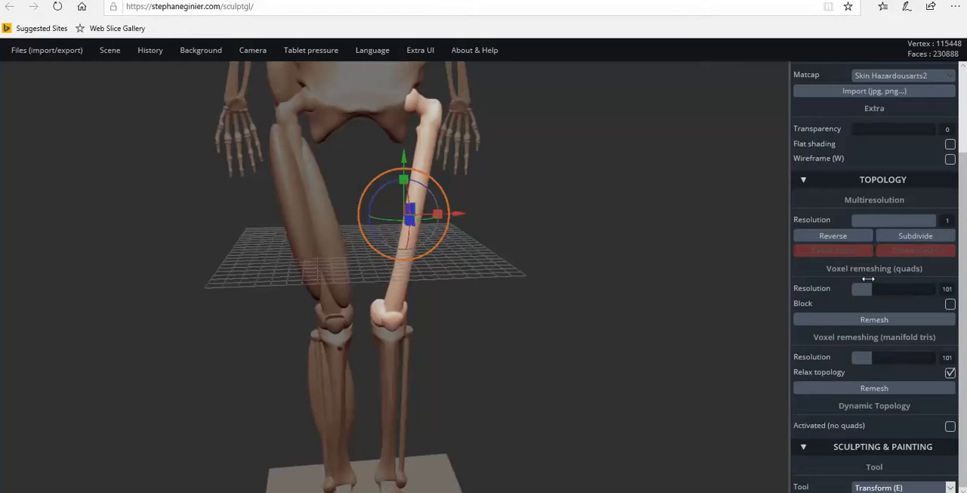
scroll(878, 249, "up", 2)
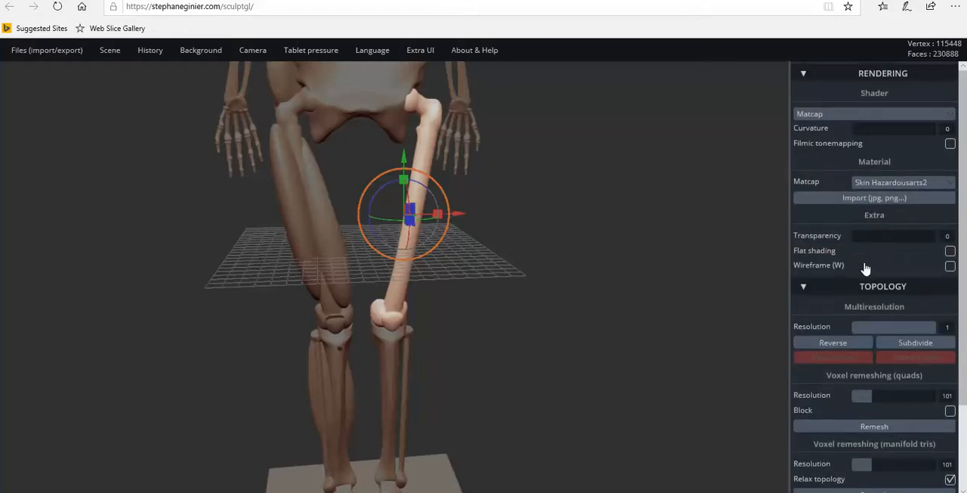
left_click(820, 77)
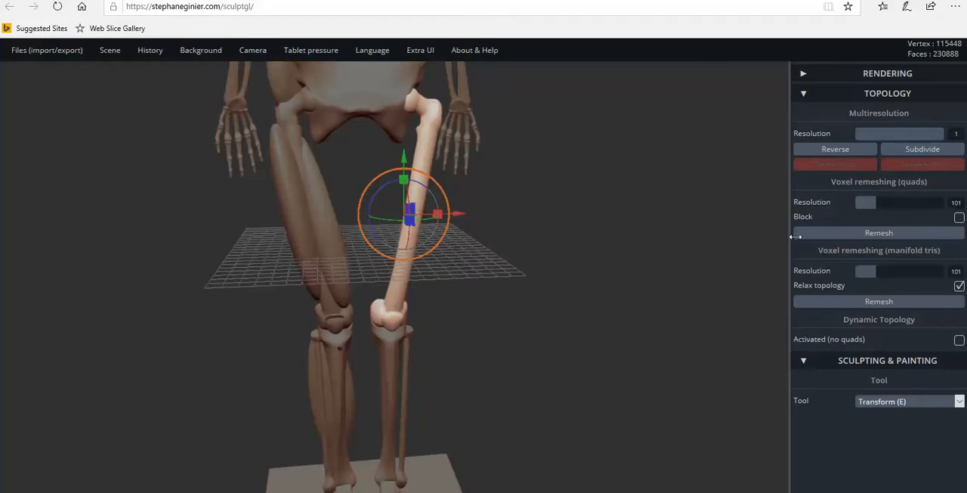
left_click(902, 238)
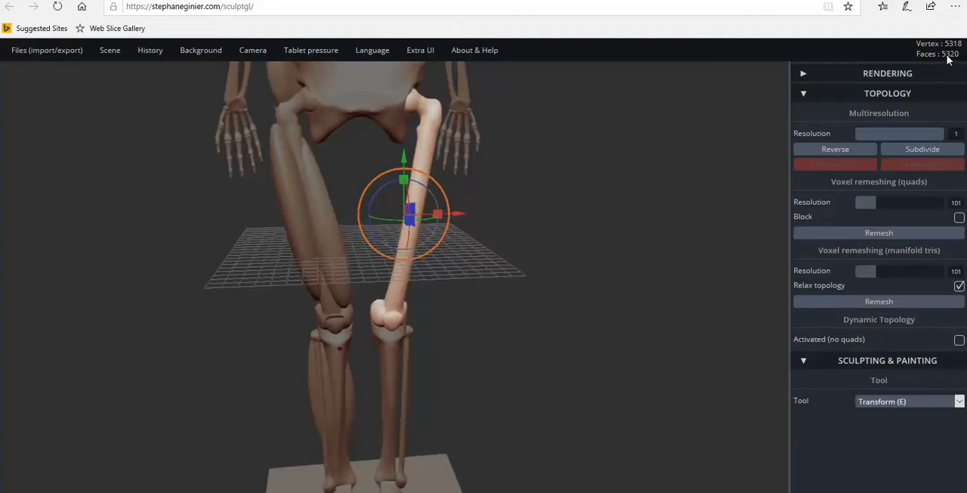
Remesh the lower leg and foot bones below that femur using quad voxel remeshing at resolution 101.
scroll(607, 287, "up", 8)
left_click_drag(544, 280, 422, 343)
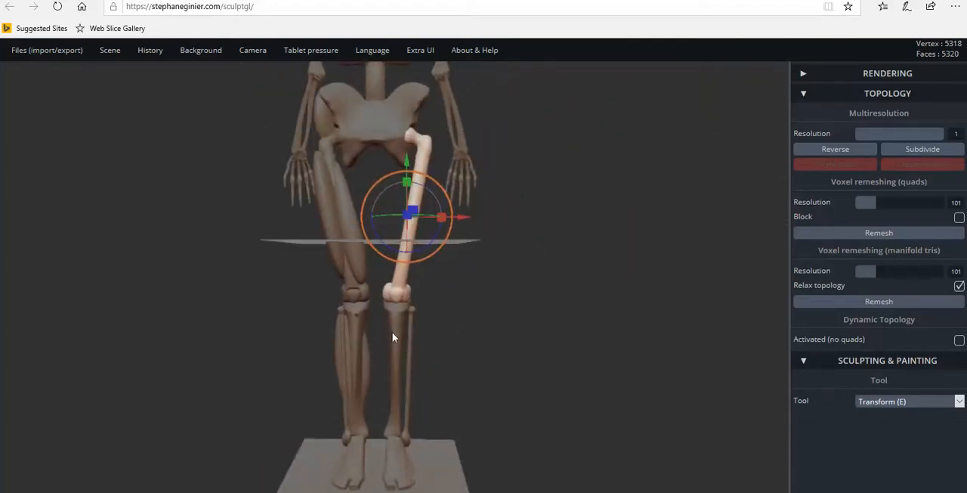
left_click(392, 333)
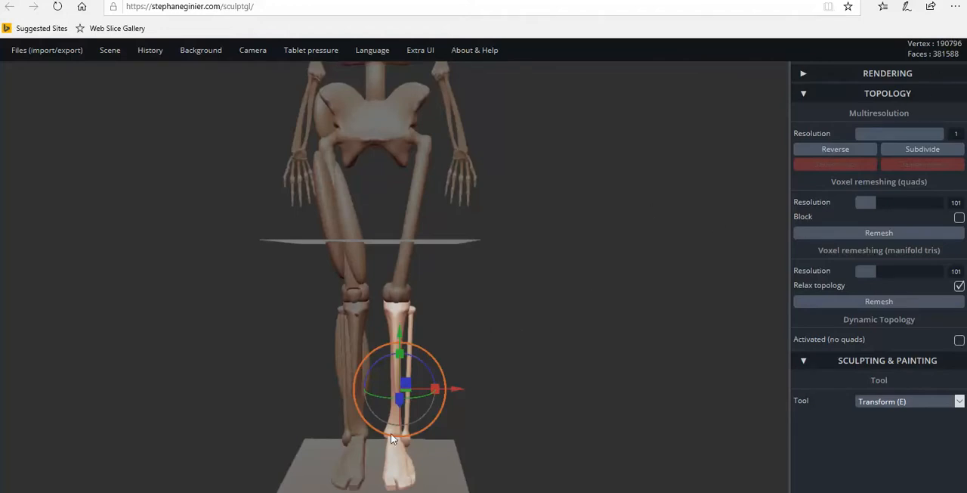
left_click_drag(542, 408, 582, 354)
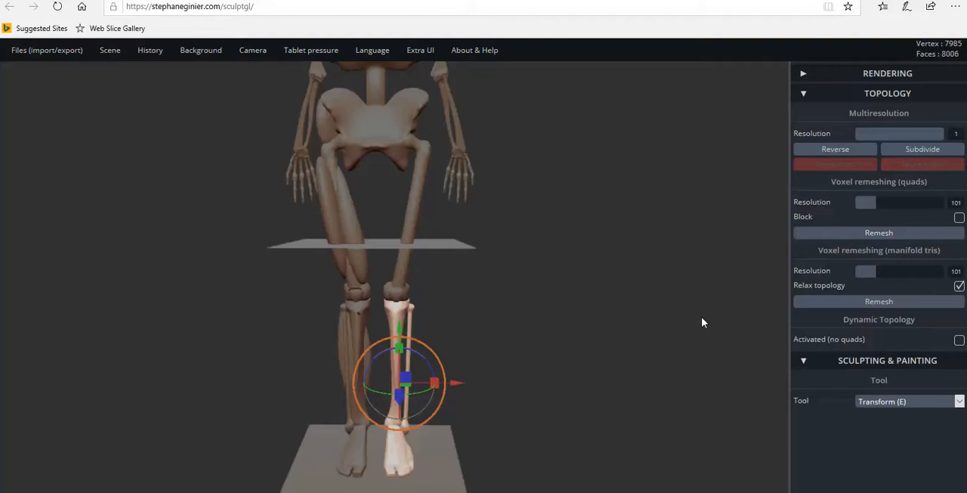
Select the upper arm bone, the shoulder blade and the forearm bones in turn to check their vertex and face counts.
left_click_drag(704, 305, 484, 264)
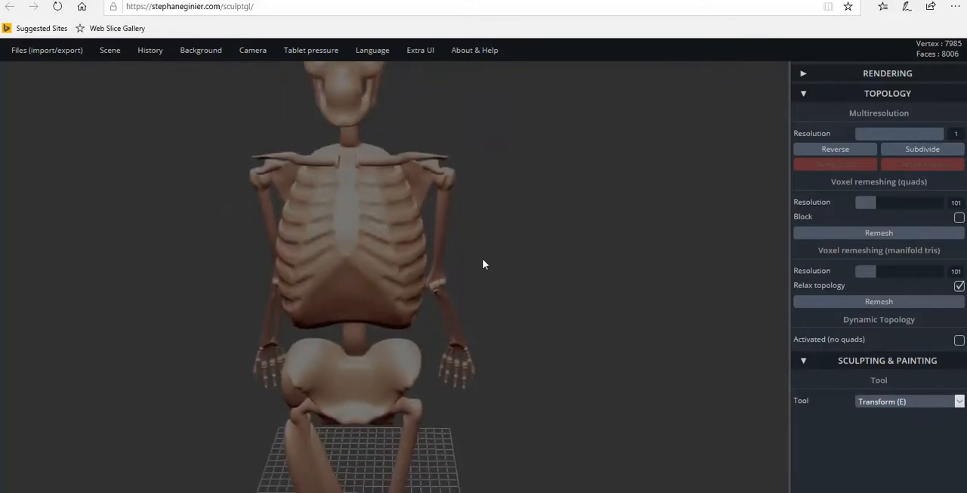
left_click(440, 225)
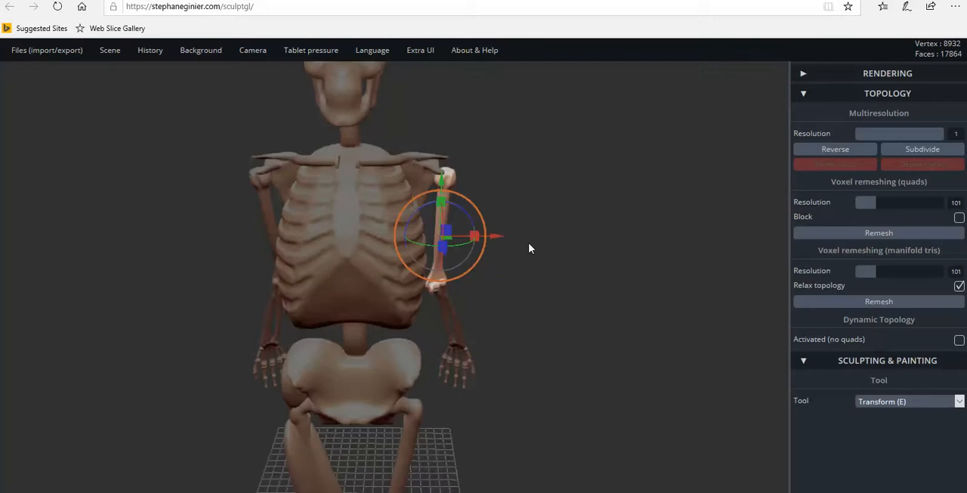
left_click_drag(587, 287, 161, 262)
left_click(470, 186)
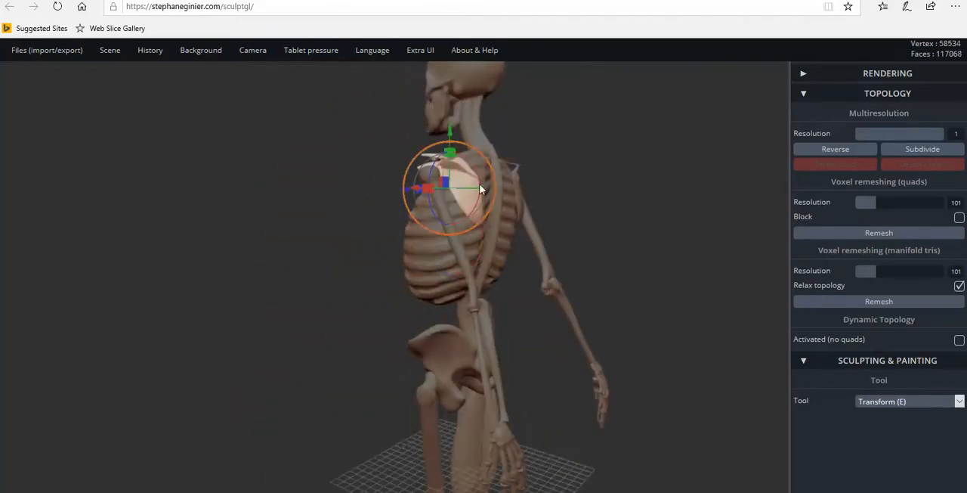
left_click_drag(555, 205, 503, 314)
left_click(491, 318)
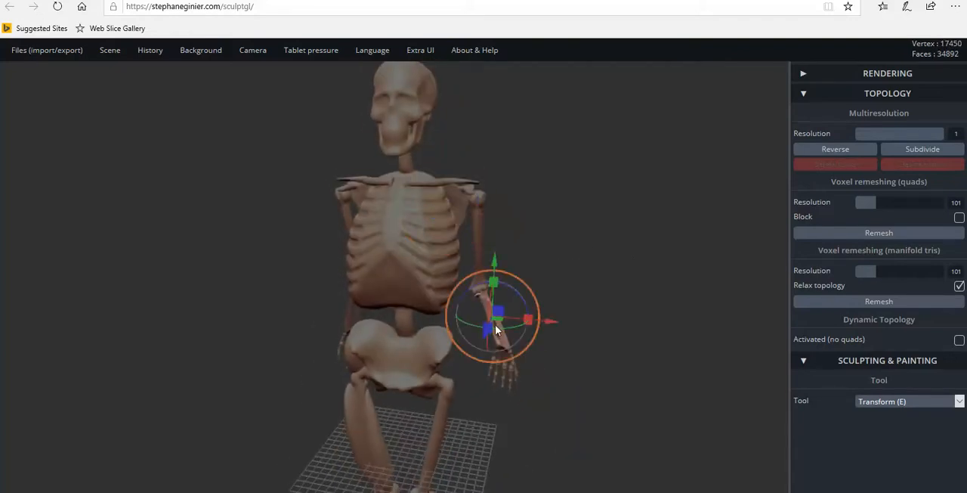
left_click_drag(562, 310, 604, 274)
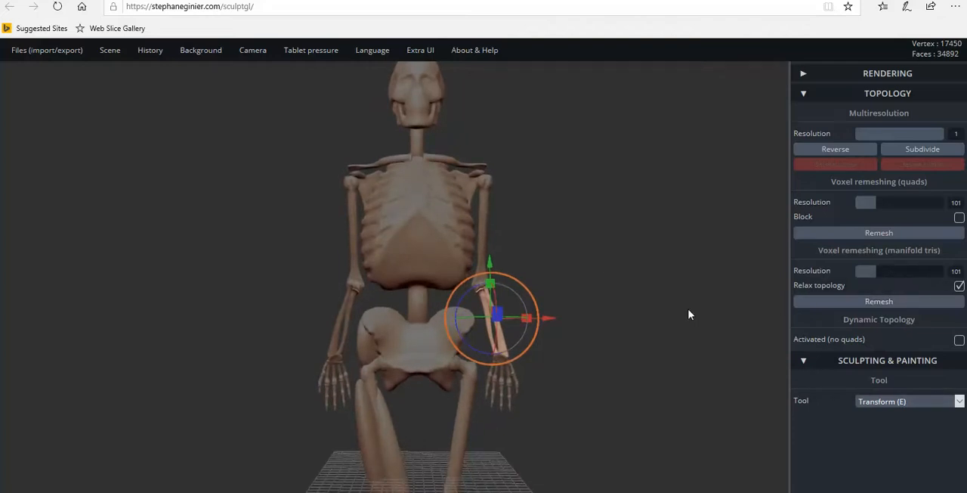
Examine the selected forearm bones and the elbow joint from the front and the side.
scroll(660, 322, "up", 3)
scroll(661, 320, "up", 5)
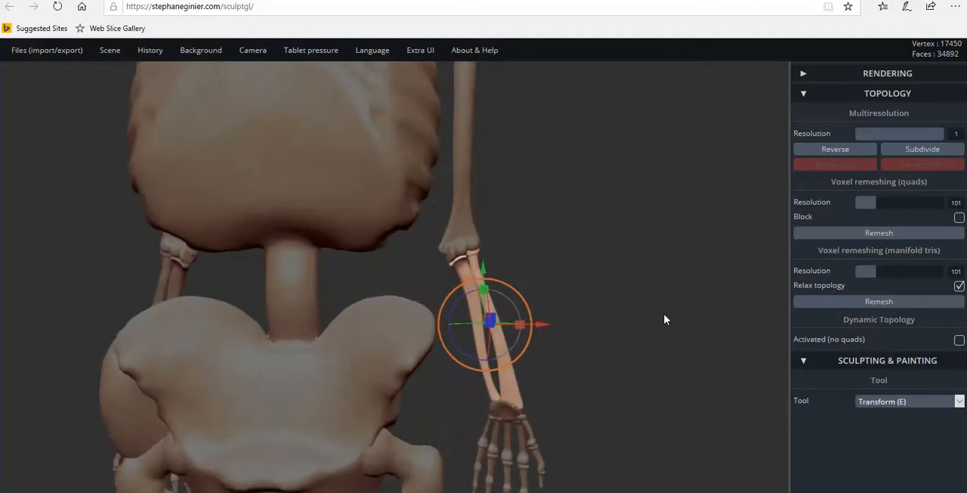
left_click_drag(664, 310, 471, 226)
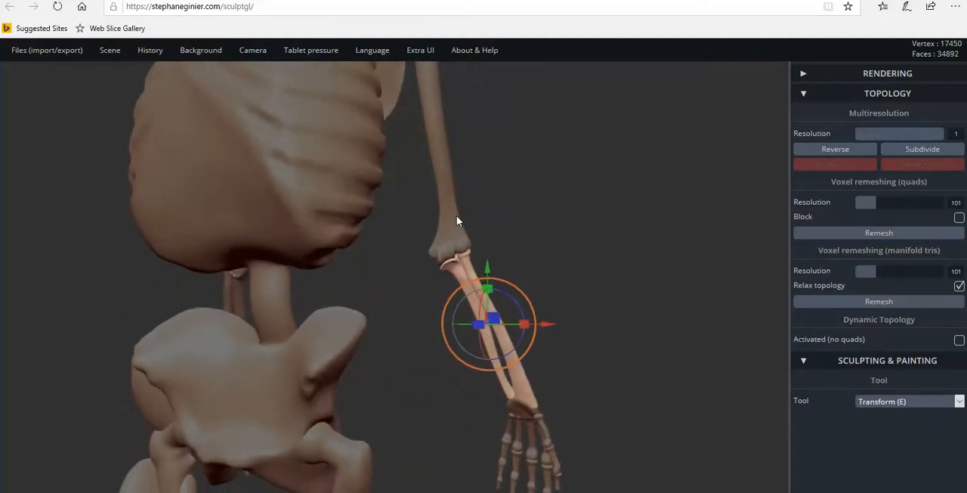
scroll(539, 251, "down", 5)
left_click_drag(578, 263, 267, 263)
scroll(270, 256, "up", 4)
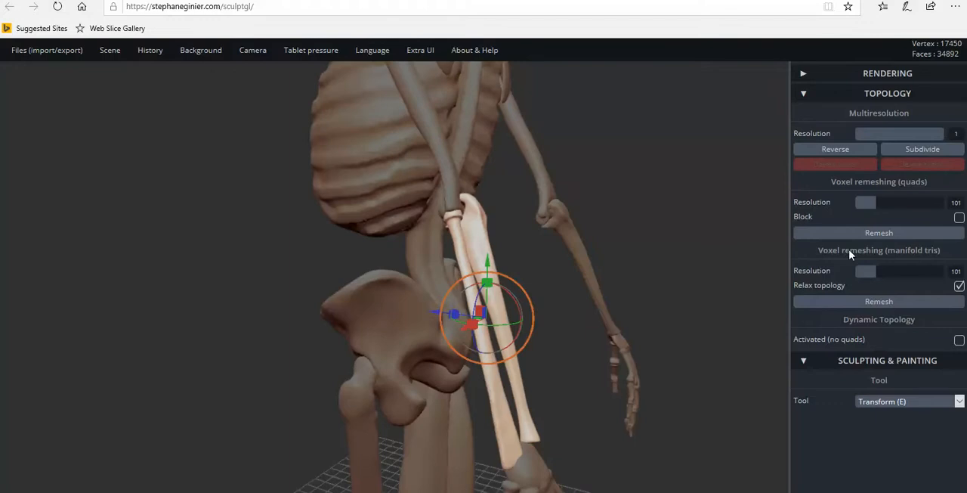
scroll(304, 380, "down", 3)
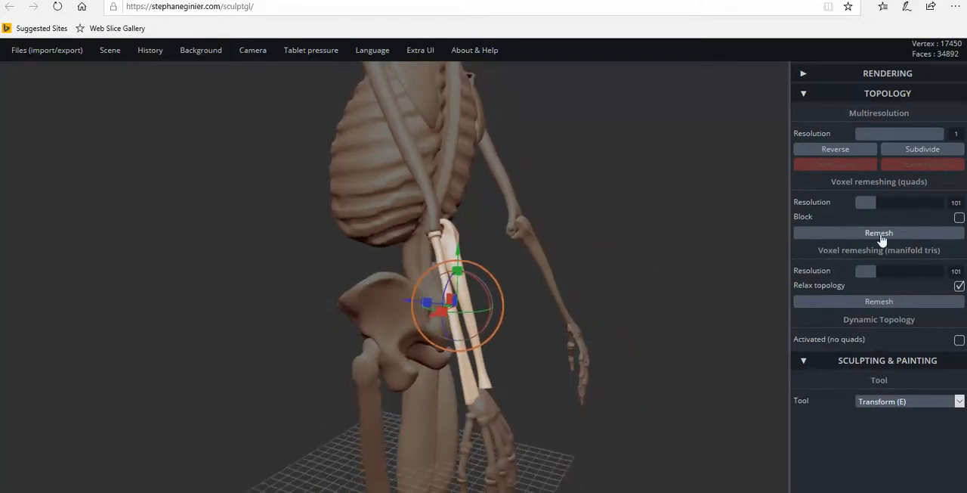
scroll(296, 320, "down", 5)
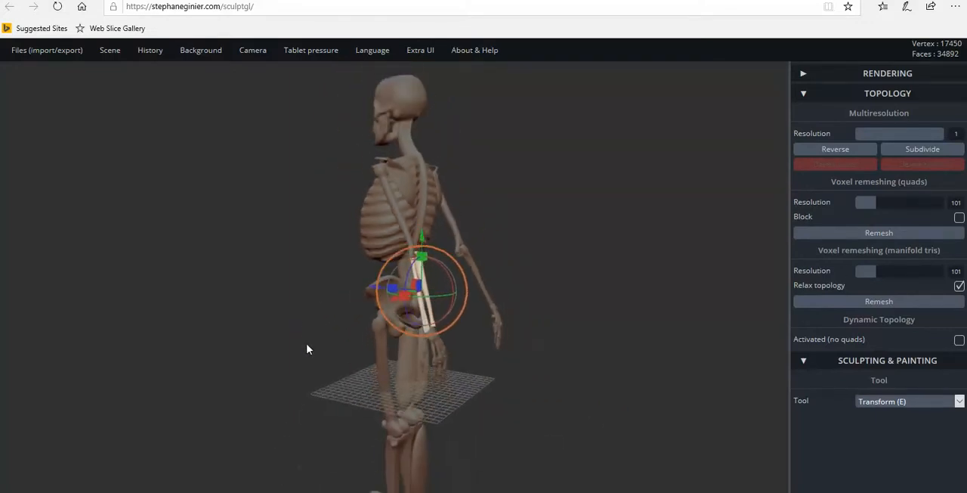
Examine the skeleton from several angles and inspect the outer thigh muscle by selecting it.
left_click_drag(372, 355, 608, 336)
left_click_drag(538, 303, 609, 264)
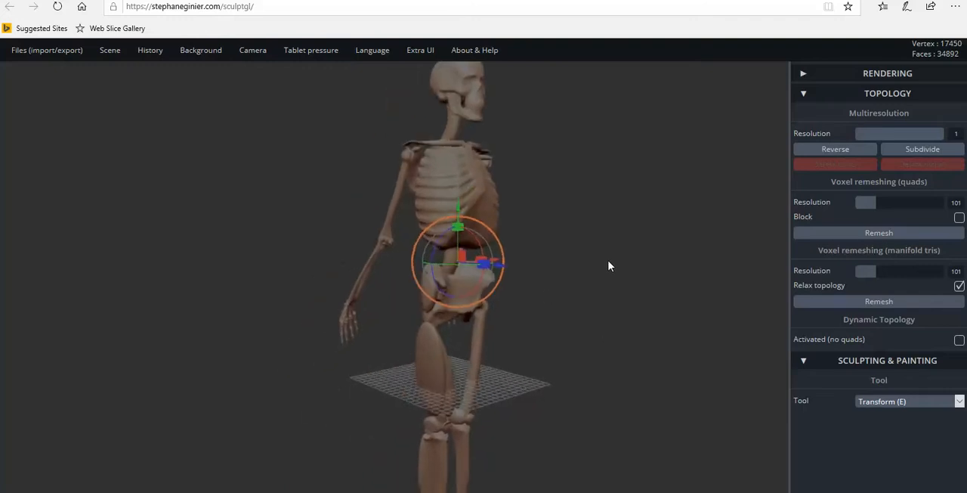
scroll(602, 262, "up", 5)
scroll(601, 249, "down", 5)
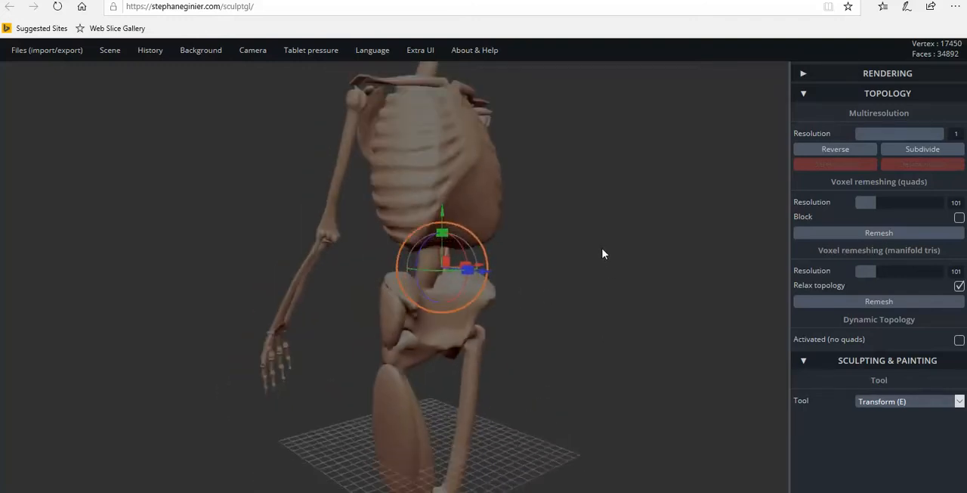
left_click_drag(590, 287, 497, 283)
scroll(558, 276, "up", 3)
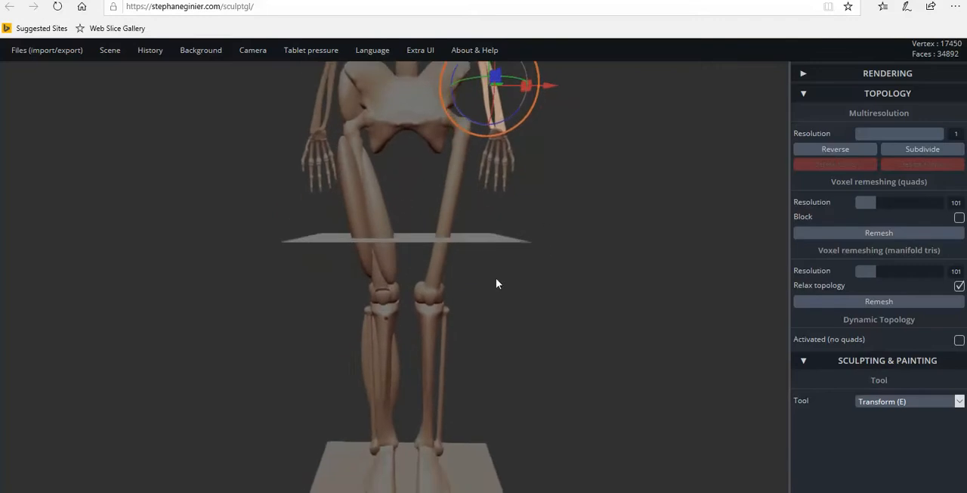
left_click_drag(559, 309, 413, 302)
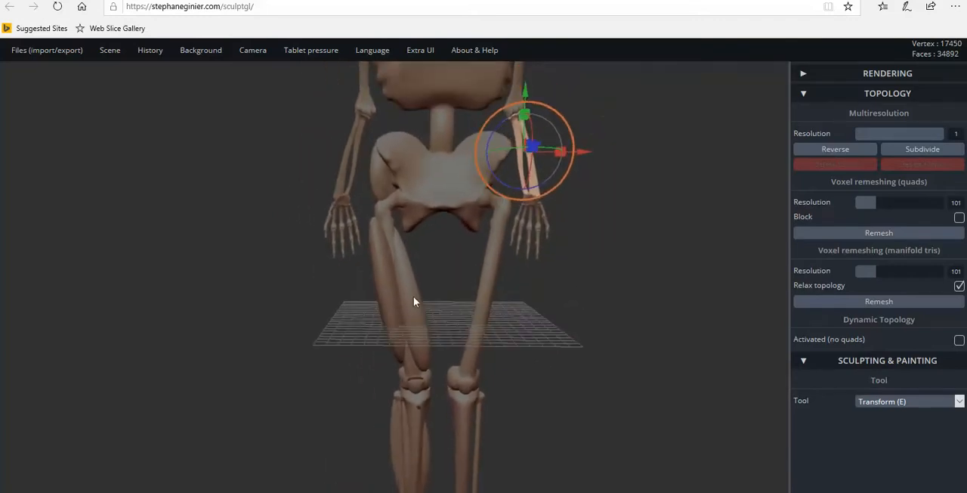
left_click_drag(562, 343, 490, 357)
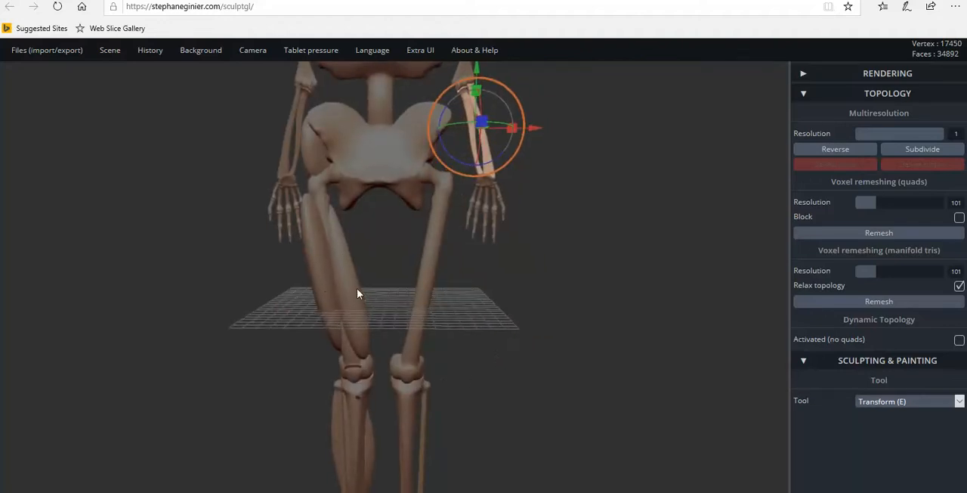
left_click_drag(278, 394, 461, 390)
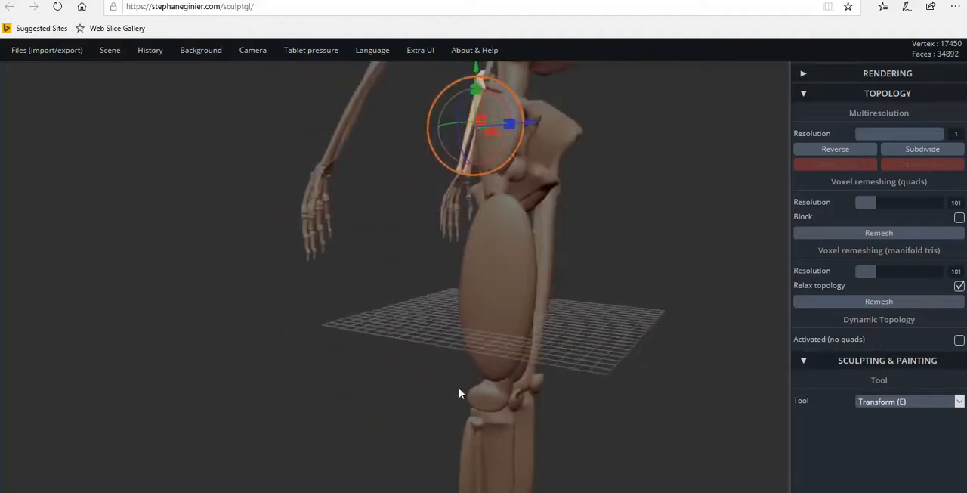
left_click(497, 317)
left_click_drag(545, 312, 303, 317)
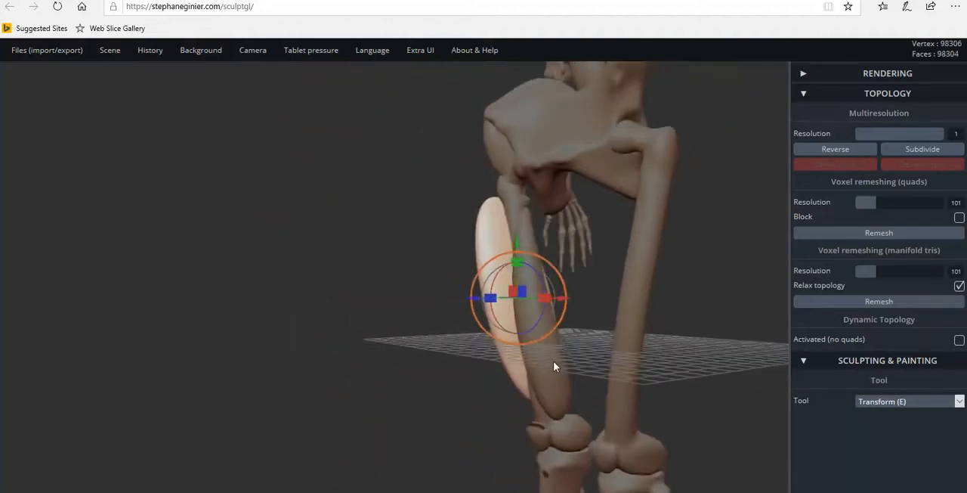
Select the pelvis and switch to the Paint tool with a radius of 7.
left_click_drag(549, 382, 405, 164)
left_click(406, 164)
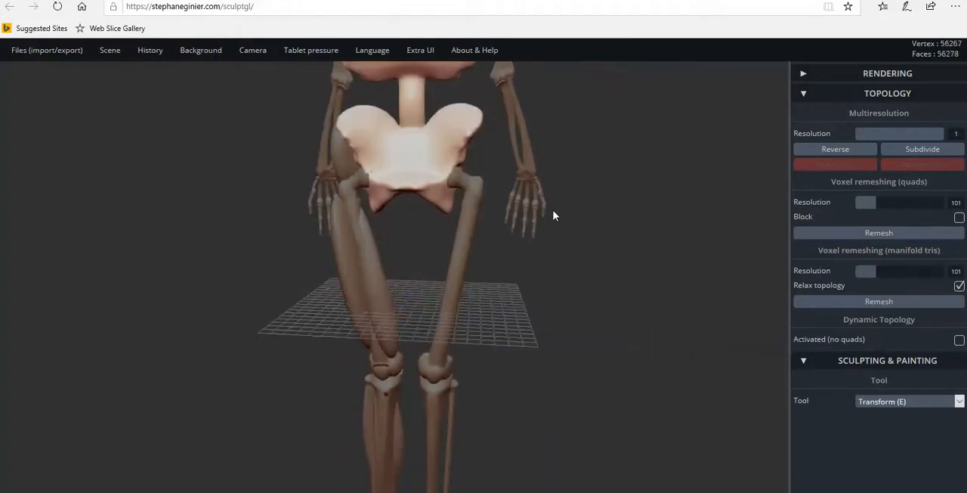
left_click_drag(554, 214, 609, 214)
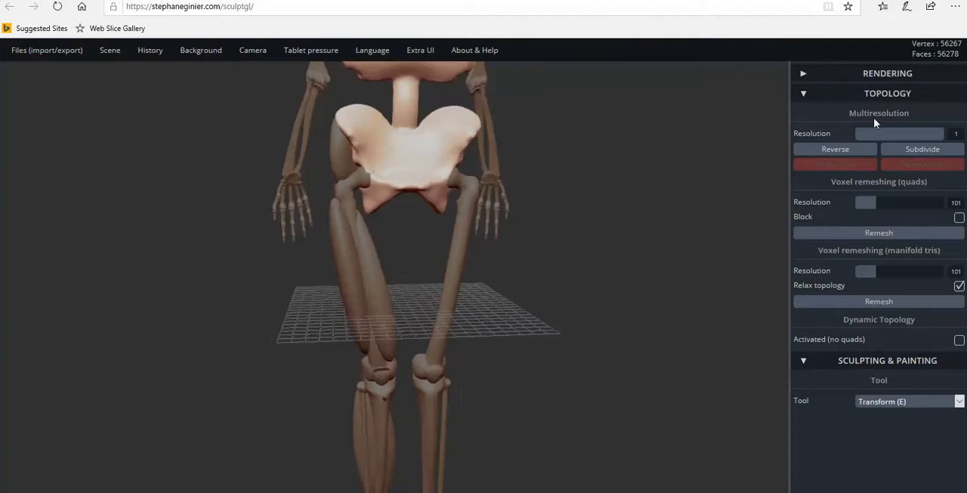
left_click(843, 96)
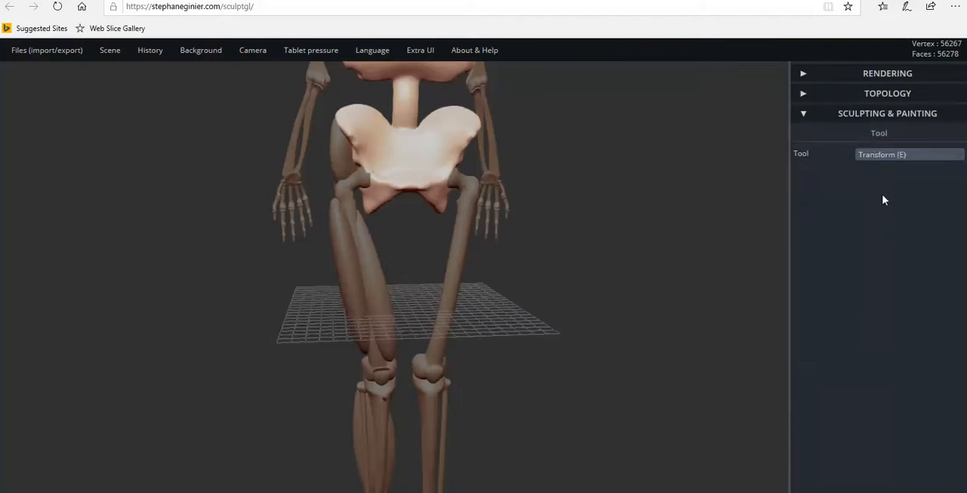
left_click(885, 156)
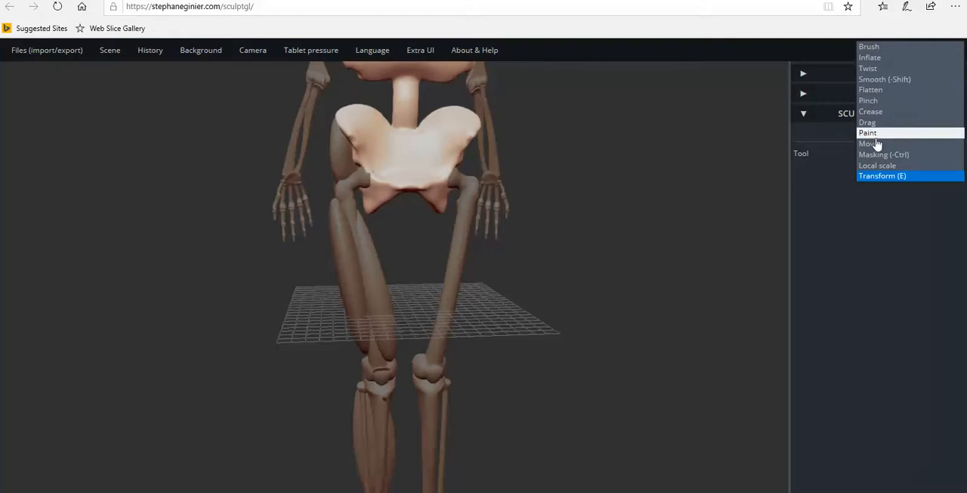
left_click(875, 133)
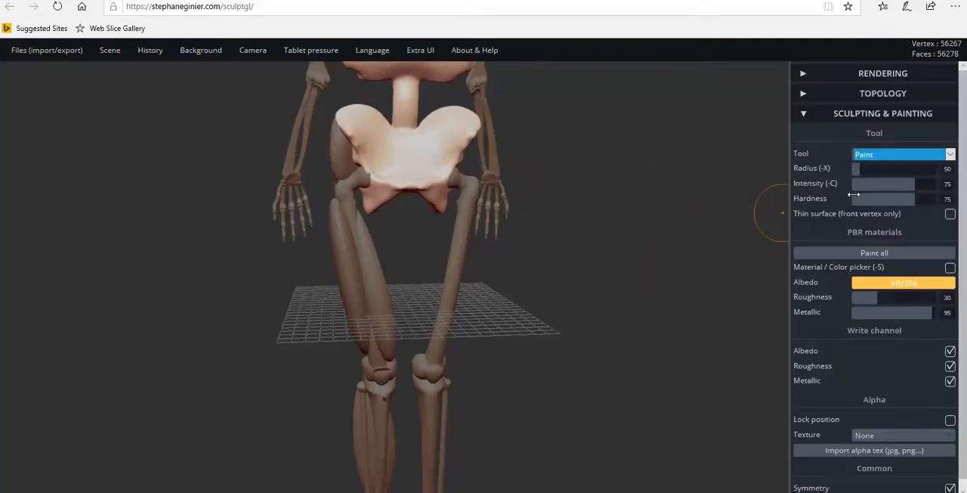
left_click(859, 170)
left_click_drag(859, 170, 852, 172)
Paint a small marker spot on the front edge of the hip bone on both sides of the pelvis.
left_click_drag(561, 209, 640, 211)
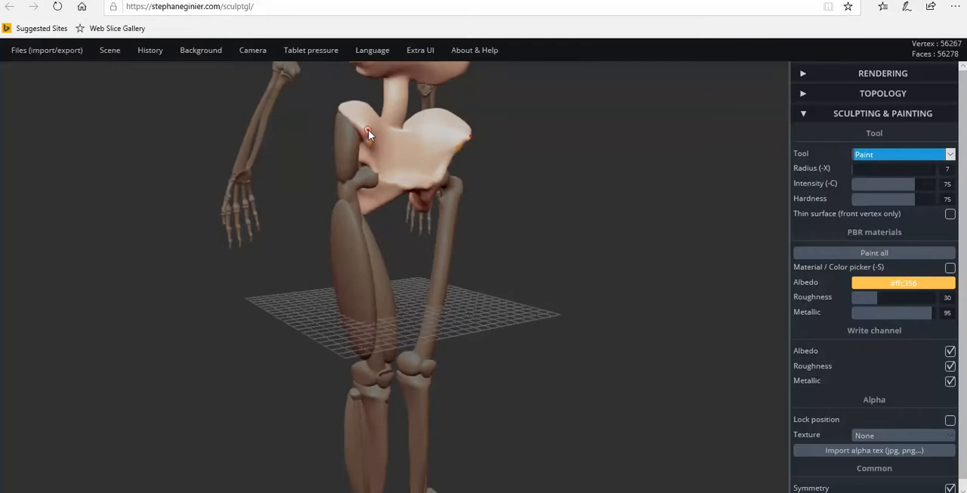
left_click_drag(561, 231, 354, 151)
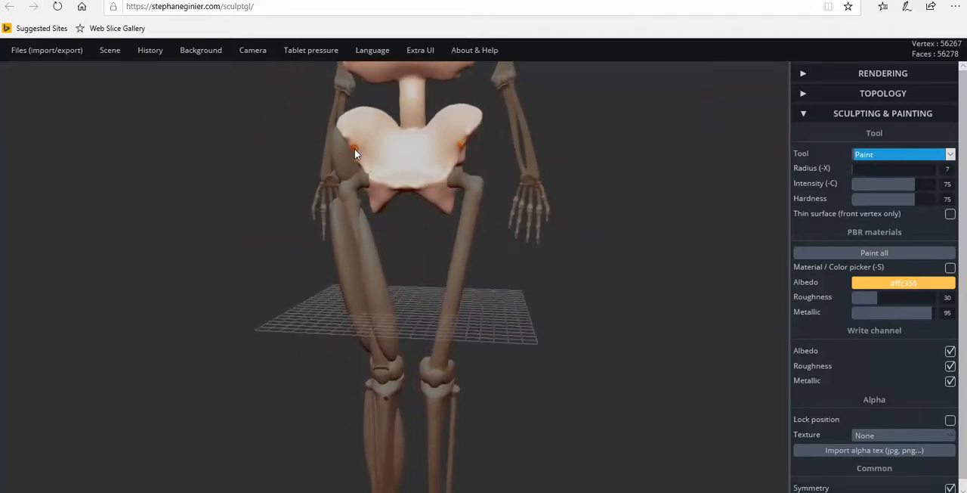
left_click_drag(507, 166, 693, 222)
Select the kneecap of the muscled leg and examine the knee and upper shin from the front and at an angle.
left_click_drag(533, 368, 577, 381)
middle_click_drag(513, 403, 520, 204)
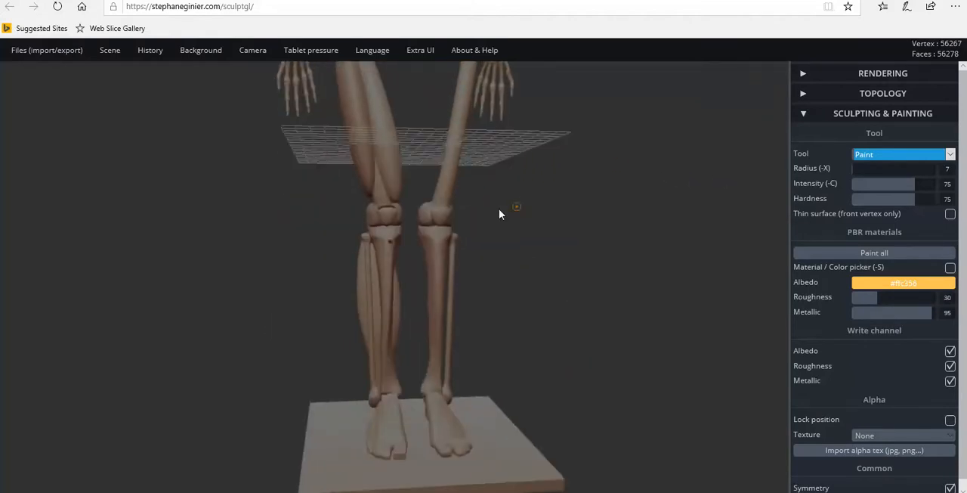
left_click_drag(394, 211, 390, 215)
left_click_drag(540, 284, 303, 293)
mouse_move(343, 360)
left_mouse_down()
mouse_move(339, 399)
mouse_move(340, 268)
mouse_move(340, 320)
mouse_move(346, 292)
mouse_move(413, 280)
mouse_move(426, 311)
left_mouse_up()
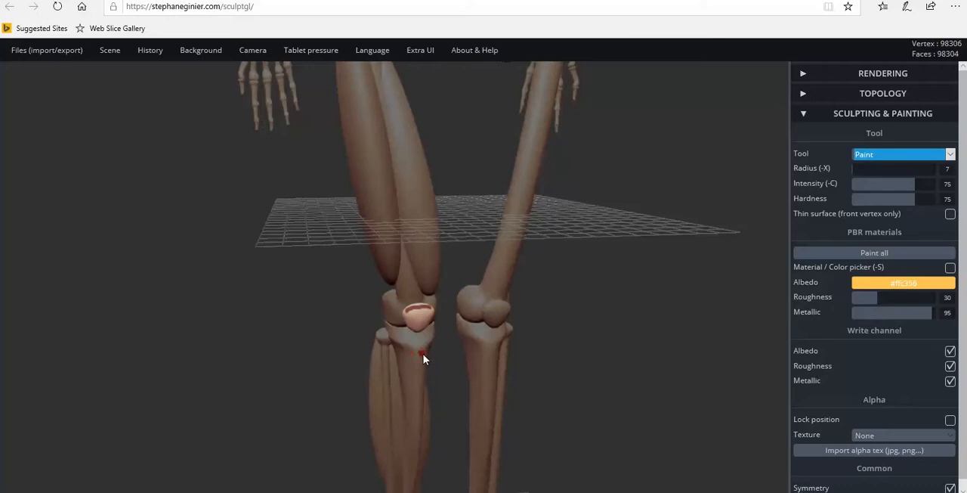
left_click_drag(545, 310, 549, 363)
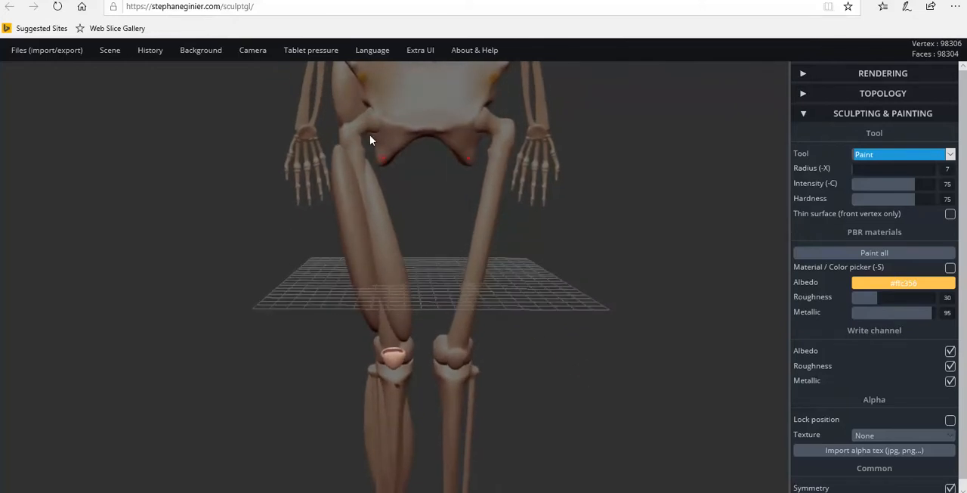
Add a sphere to the scene and switch to the Transform tool.
mouse_move(110, 51)
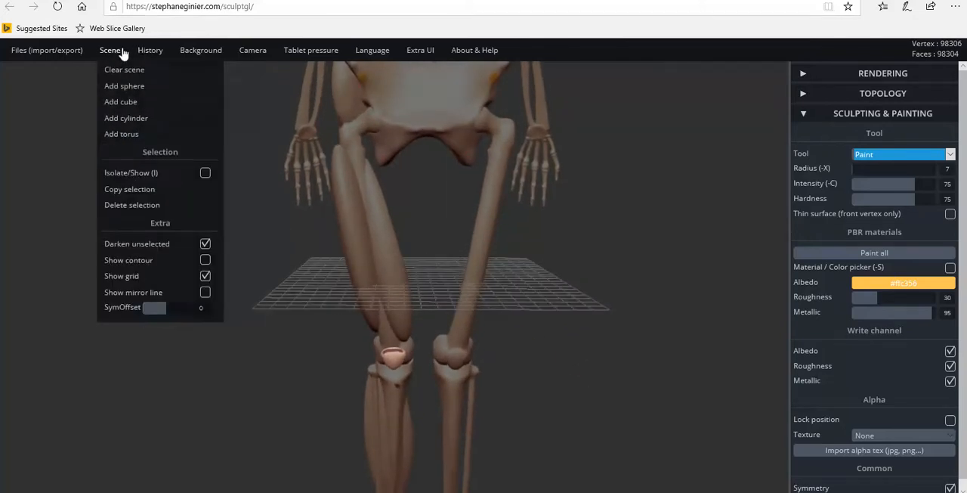
left_click(124, 86)
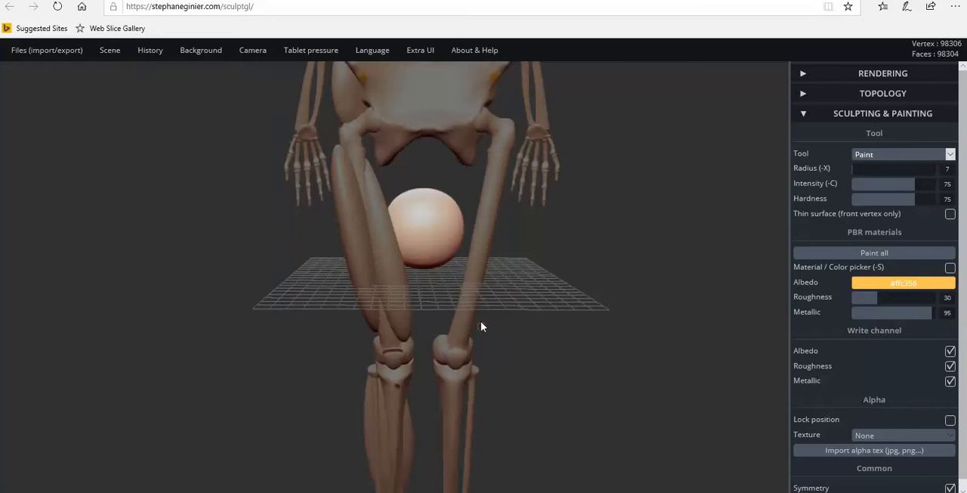
left_click(881, 114)
left_click(884, 115)
left_click(899, 155)
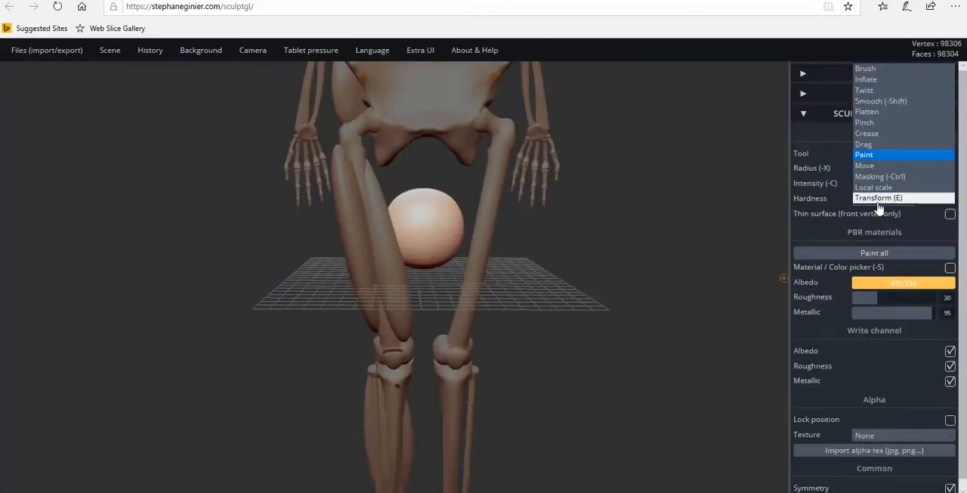
left_click(878, 198)
Stretch the new sphere vertically into a long ellipsoid and move it forward, in front of the legs.
left_click_drag(427, 197, 466, 201)
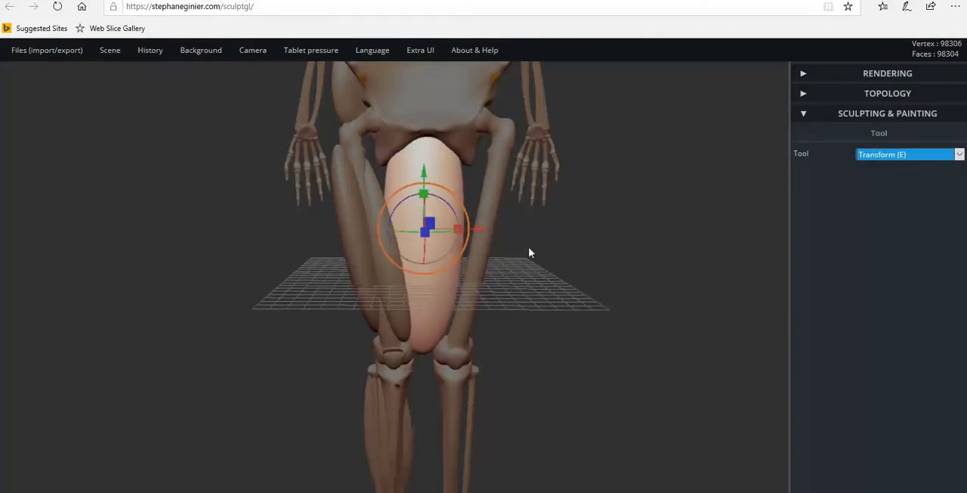
left_click_drag(541, 306, 768, 328)
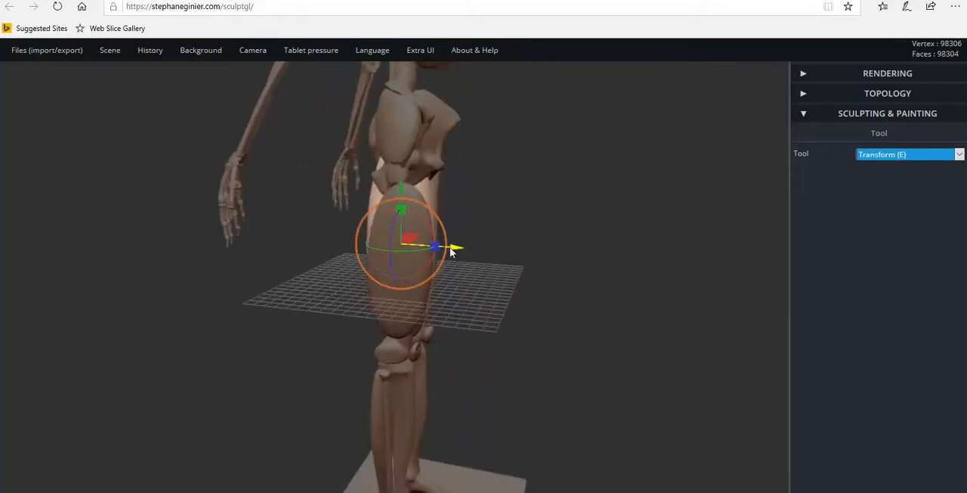
left_click_drag(452, 252, 384, 288)
left_click_drag(426, 216, 423, 202)
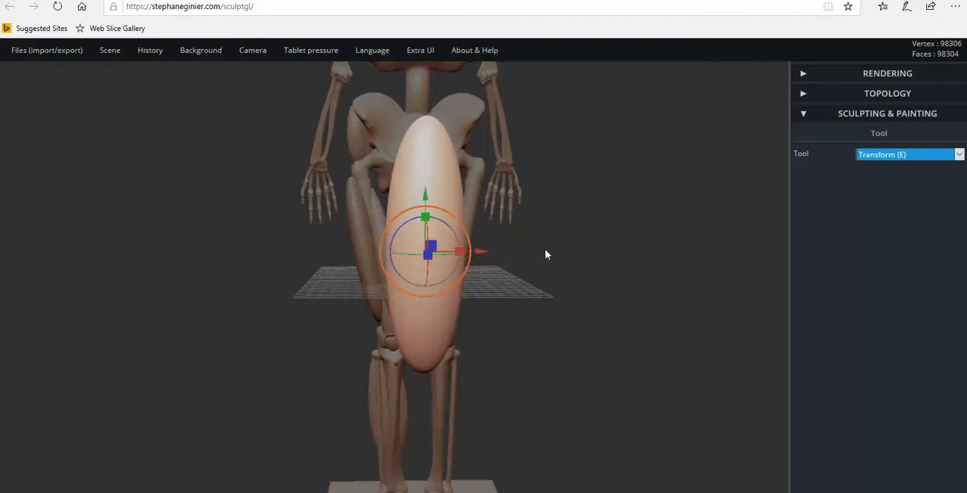
key("ctrl+z")
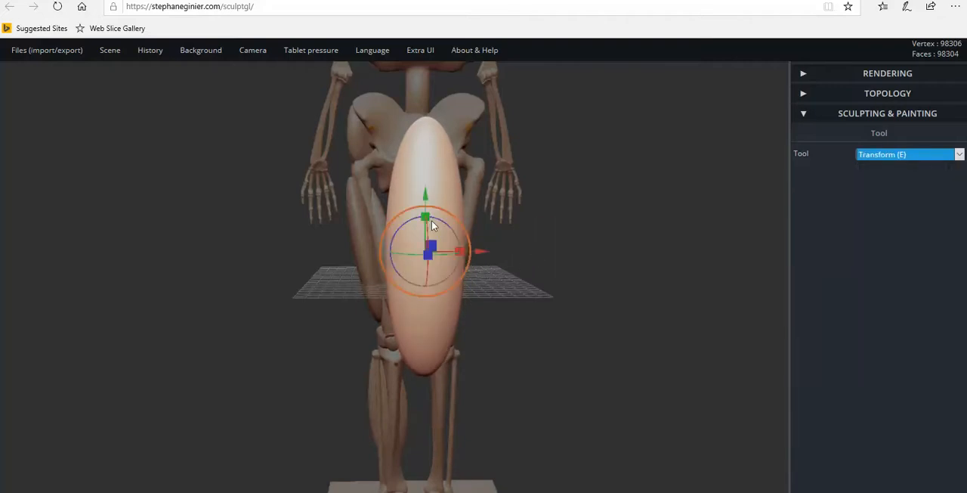
left_click_drag(425, 218, 427, 200)
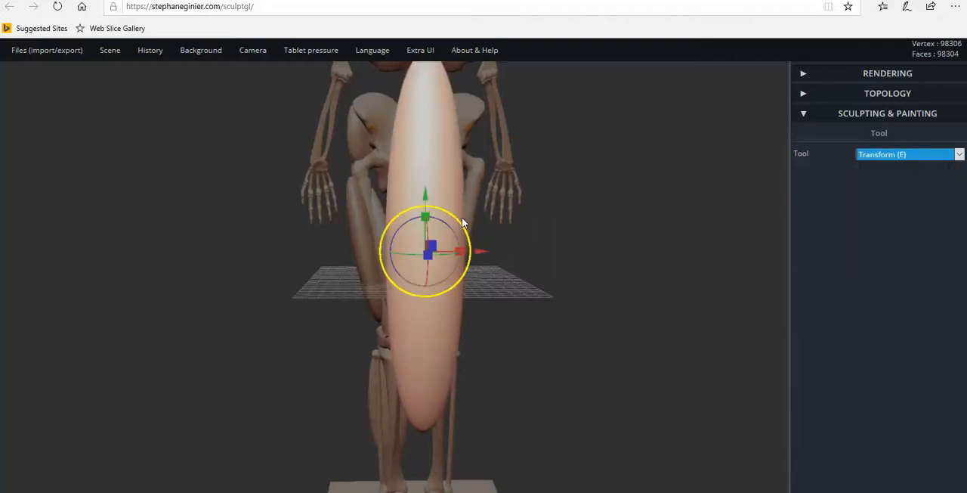
Scale the ellipsoid down uniformly and place it in front of the muscled thigh.
left_click_drag(460, 226, 431, 253)
left_click_drag(377, 198, 371, 164)
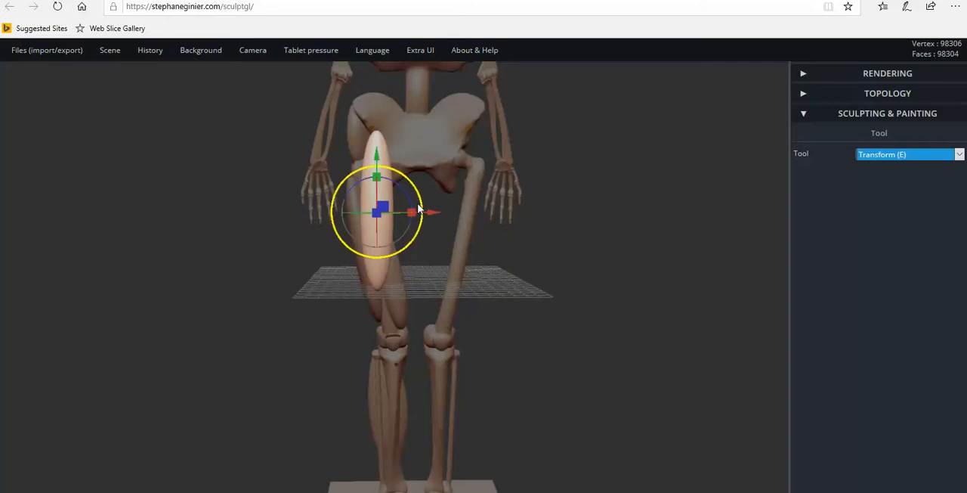
Try tilting the ellipsoid along the thigh bone and adjusting its distance in front of the leg.
left_click_drag(408, 198, 403, 191)
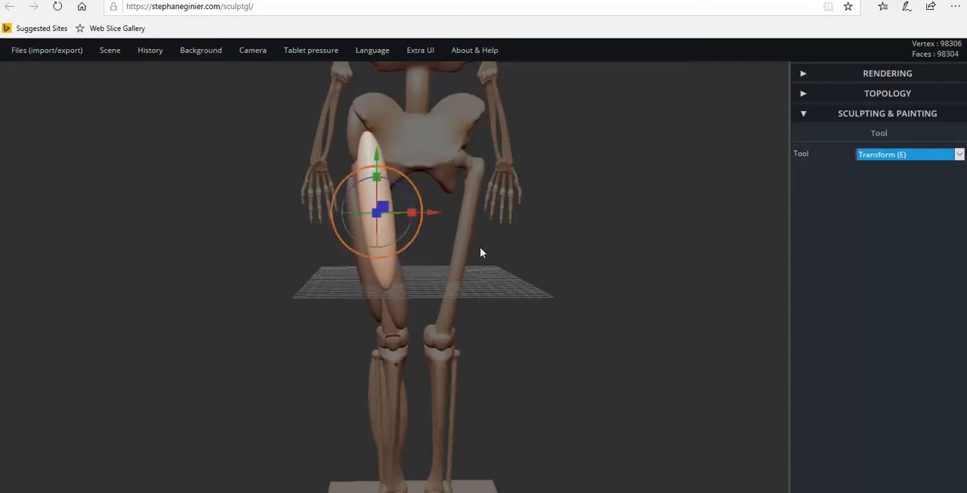
scroll(491, 244, "up", 6)
scroll(526, 260, "down", 5)
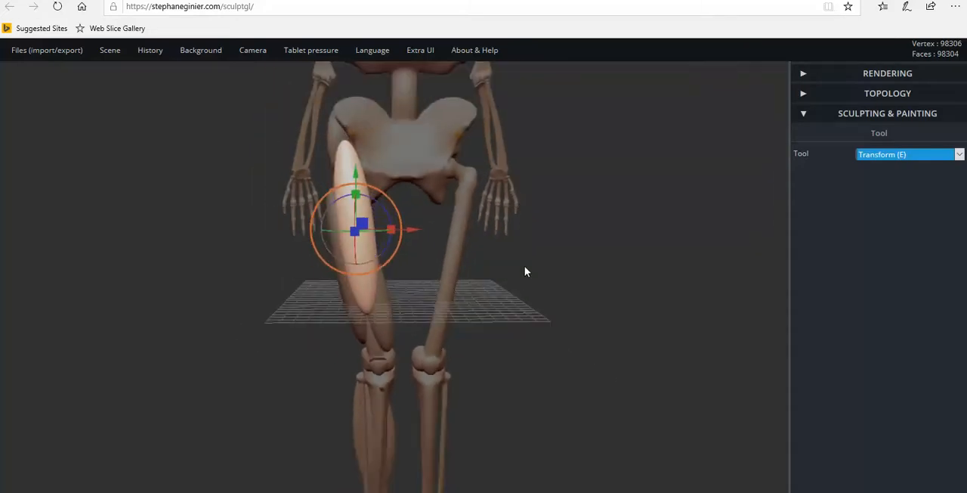
left_click_drag(552, 269, 498, 214)
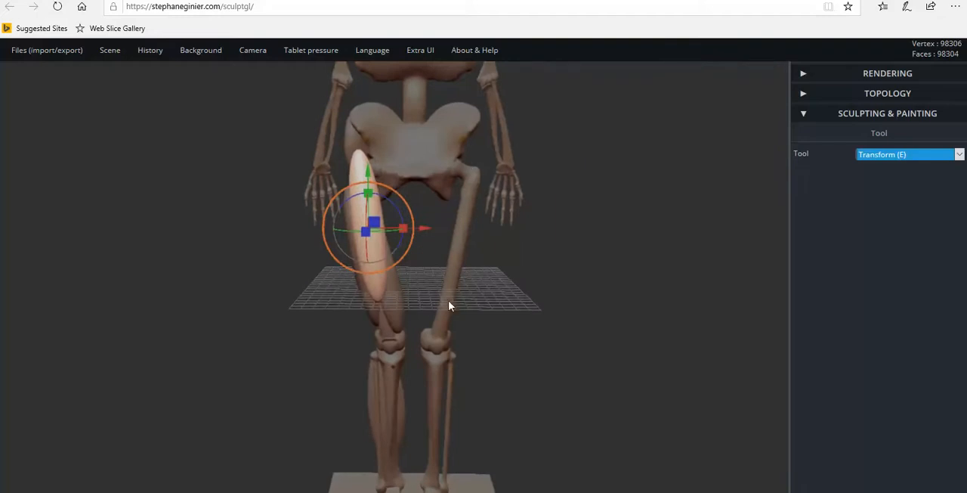
right_click_drag(501, 309, 706, 301)
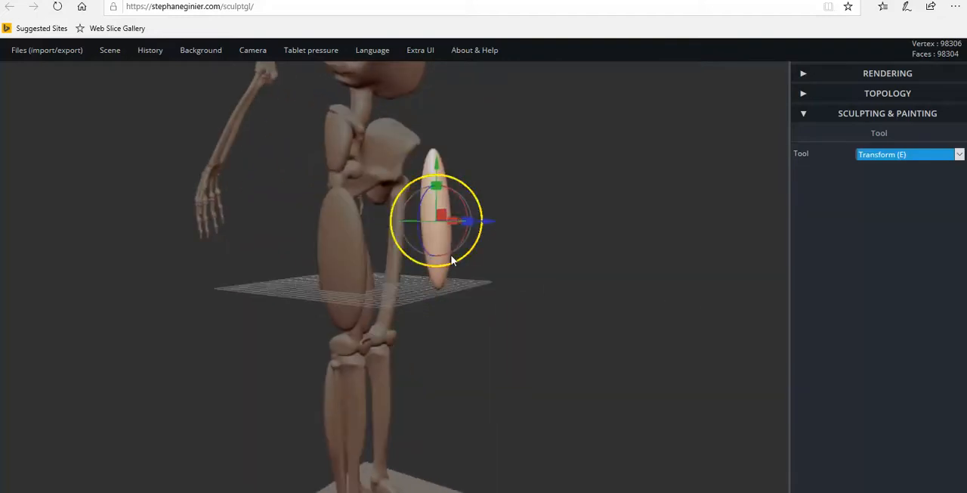
right_click_drag(421, 236, 502, 246)
left_click_drag(496, 222, 415, 222)
right_click_drag(435, 245, 443, 229)
left_click_drag(440, 217, 436, 225)
right_click_drag(425, 239, 350, 234)
right_click_drag(379, 314, 359, 289)
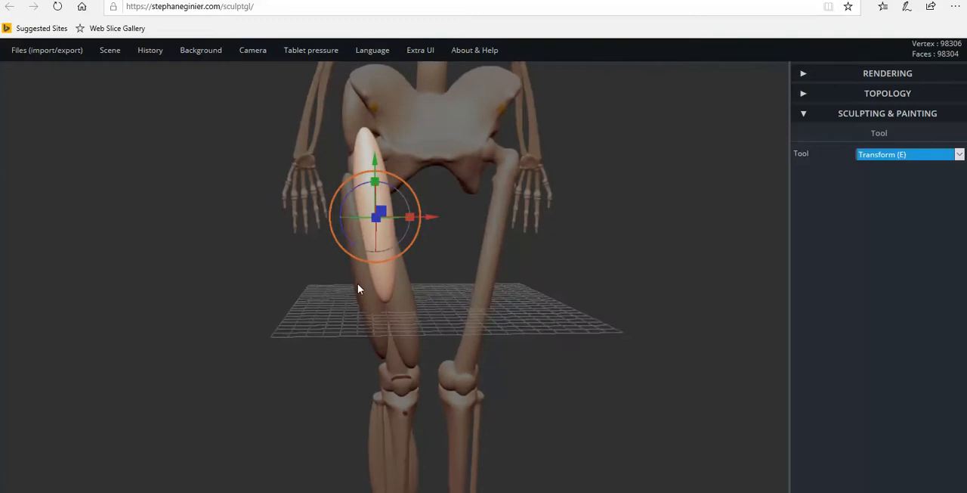
Try stretching the tilted ellipsoid slightly further along its length.
right_click_drag(426, 287, 434, 268)
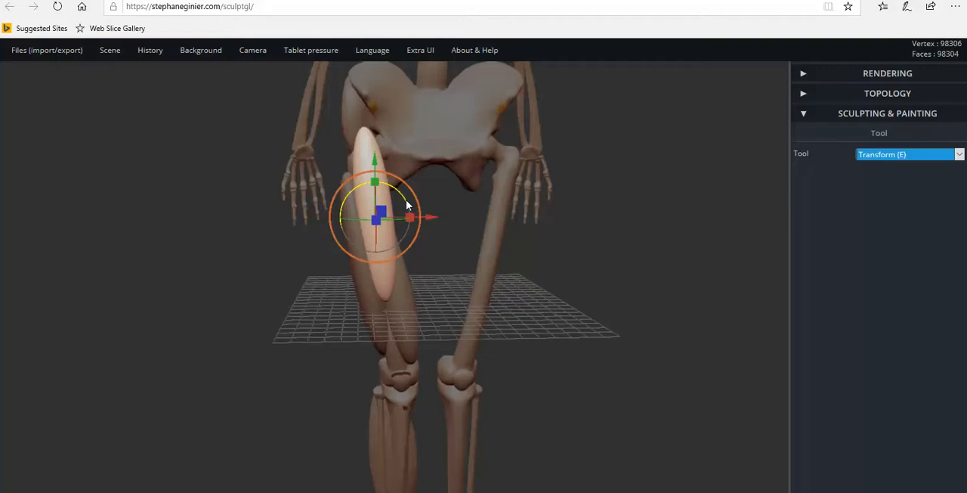
left_click_drag(409, 216, 425, 199)
right_click_drag(425, 198, 370, 188)
left_click_drag(376, 180, 376, 174)
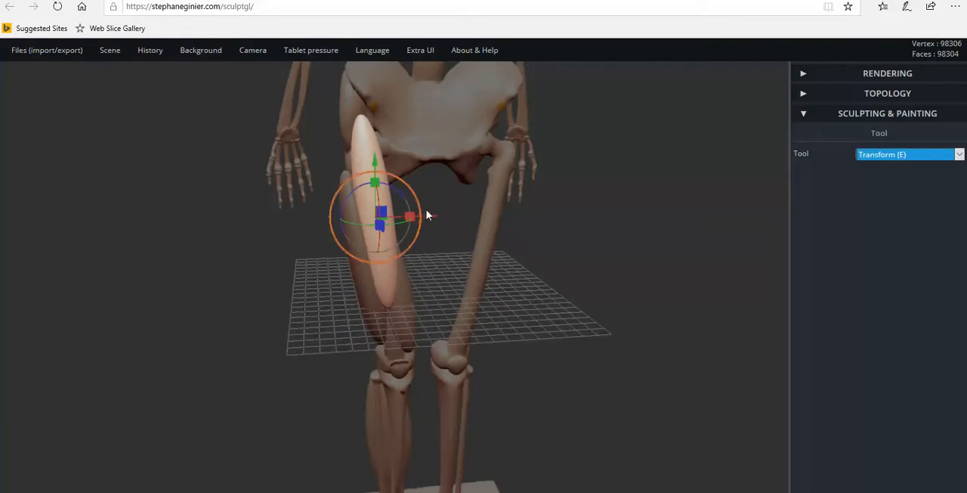
Undo the ellipsoid's last stretch, its tilt and its placement over the thigh.
key("ctrl")
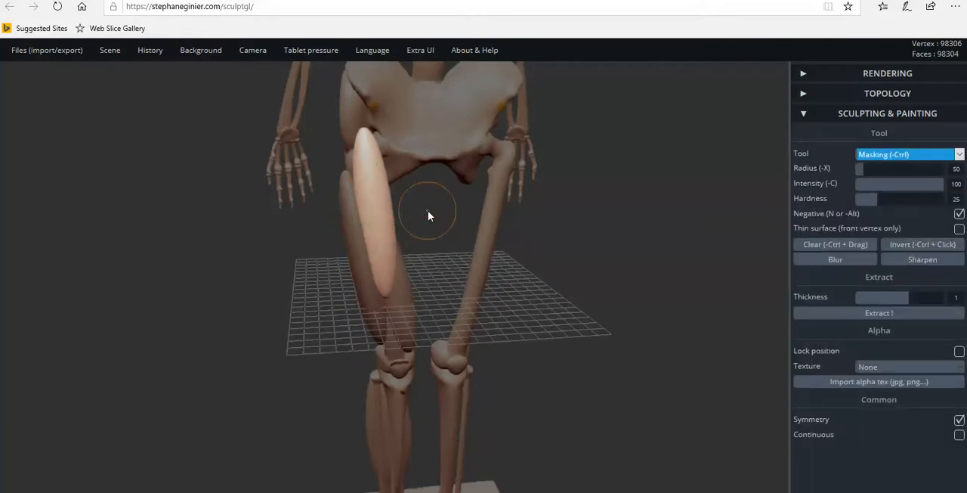
key("ctrl+z")
key("ctrl+z")
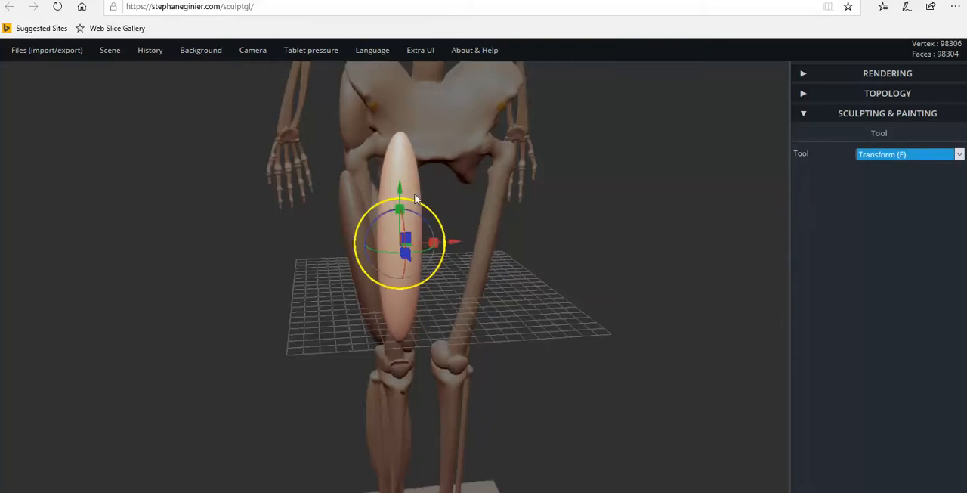
Move the upright ellipsoid sideways and back onto the front of the muscled thigh and thicken it slightly front to back.
left_click_drag(400, 210, 402, 211)
left_click_drag(454, 242, 659, 249)
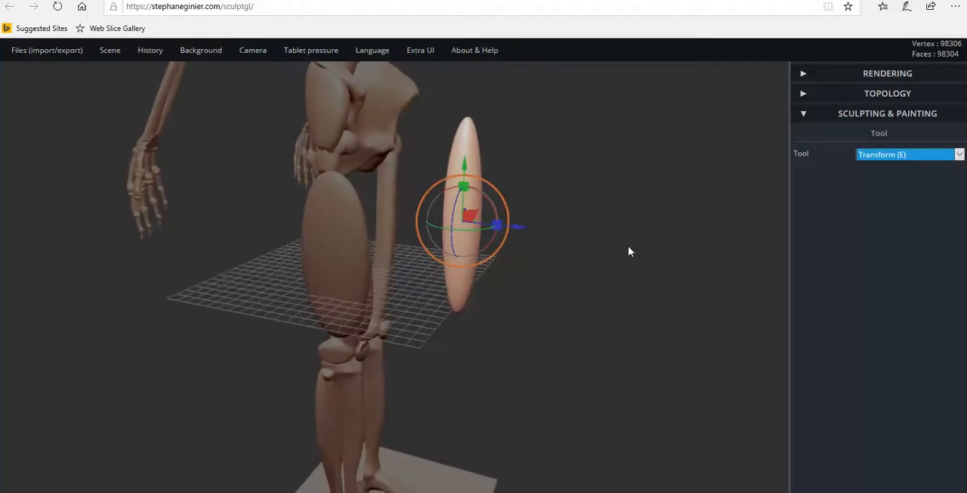
left_click_drag(517, 231, 257, 242)
scroll(361, 213, "up", 2)
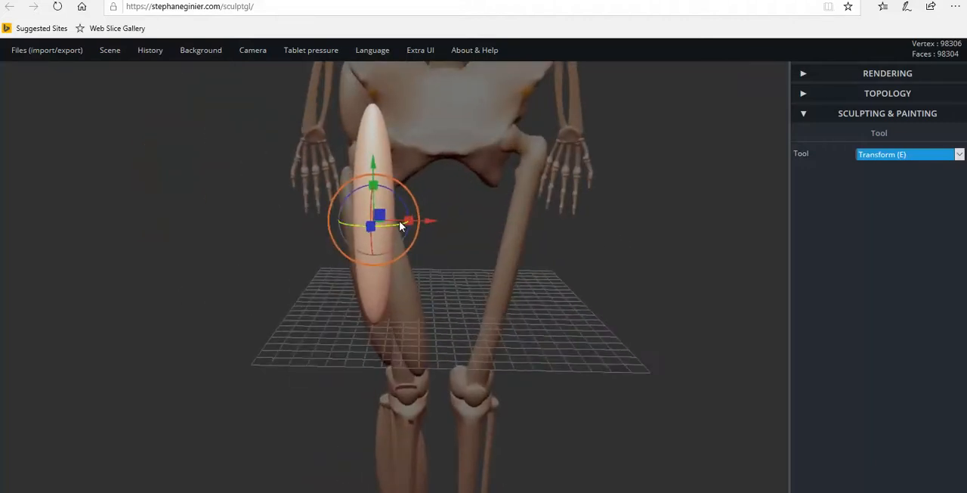
left_click_drag(399, 202, 208, 227)
left_click_drag(382, 222, 700, 229)
left_click_drag(404, 221, 473, 210)
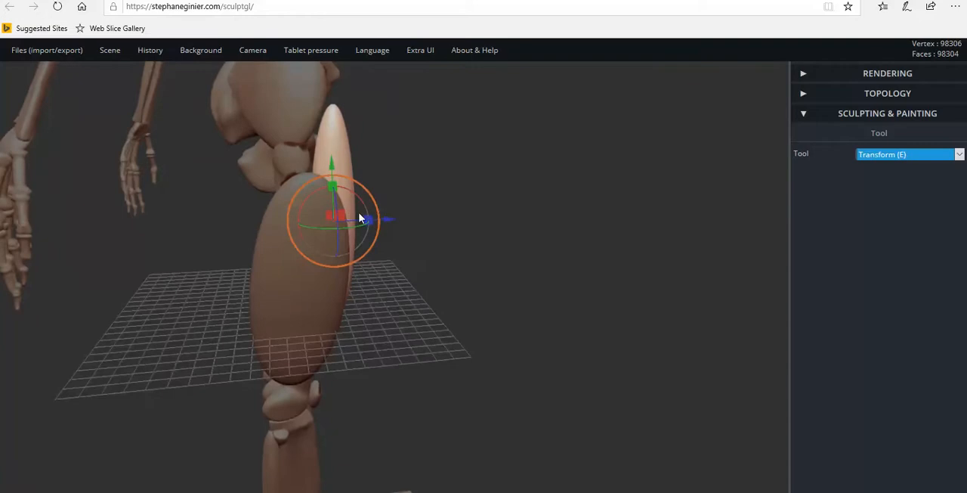
left_click_drag(367, 220, 375, 219)
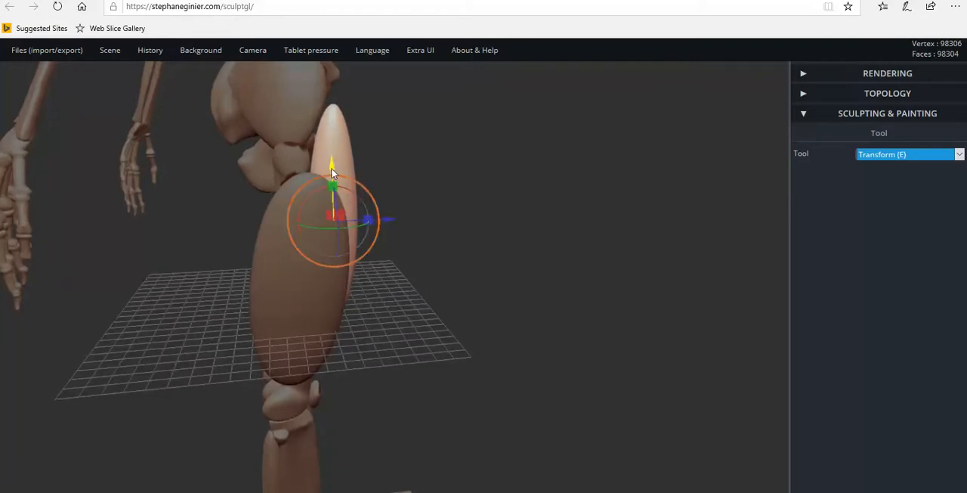
left_click_drag(333, 170, 332, 161)
Tilt the ellipsoid in both the front and side directions to follow the slope of the thigh bone.
left_click_drag(417, 210, 189, 228)
left_click_drag(457, 253, 402, 216)
left_click_drag(434, 252, 189, 264)
right_click_drag(390, 260, 332, 254)
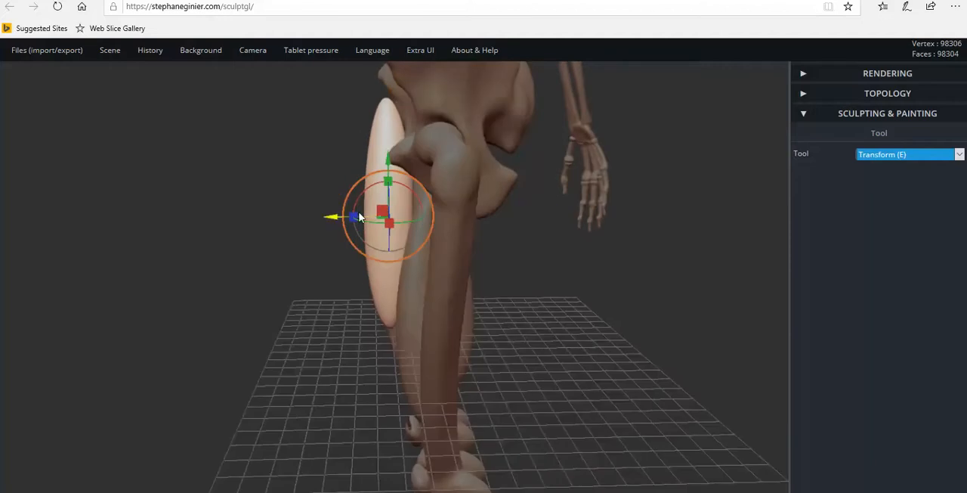
left_click_drag(362, 202, 389, 179)
Stretch the tilted ellipsoid slightly lengthwise along the thigh.
key("ctrl")
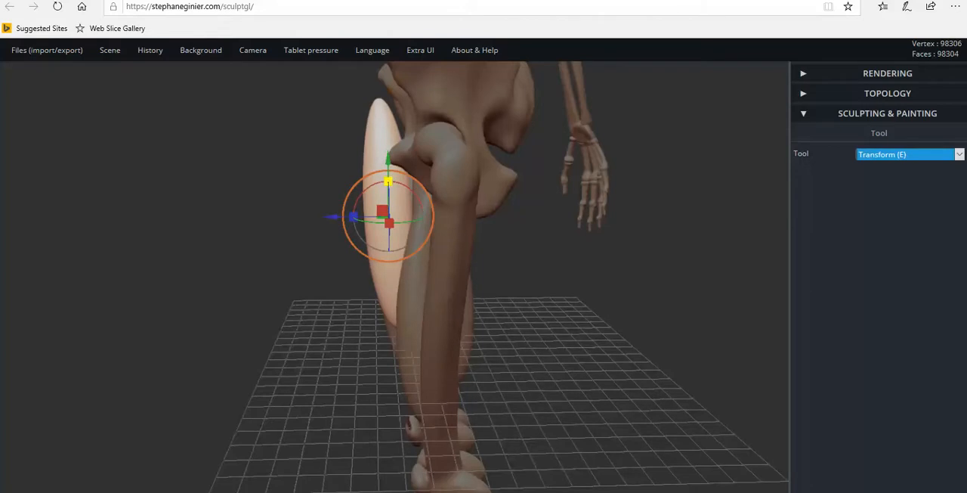
left_click_drag(389, 180, 388, 167)
left_click_drag(536, 226, 699, 179)
left_click_drag(492, 343, 488, 317)
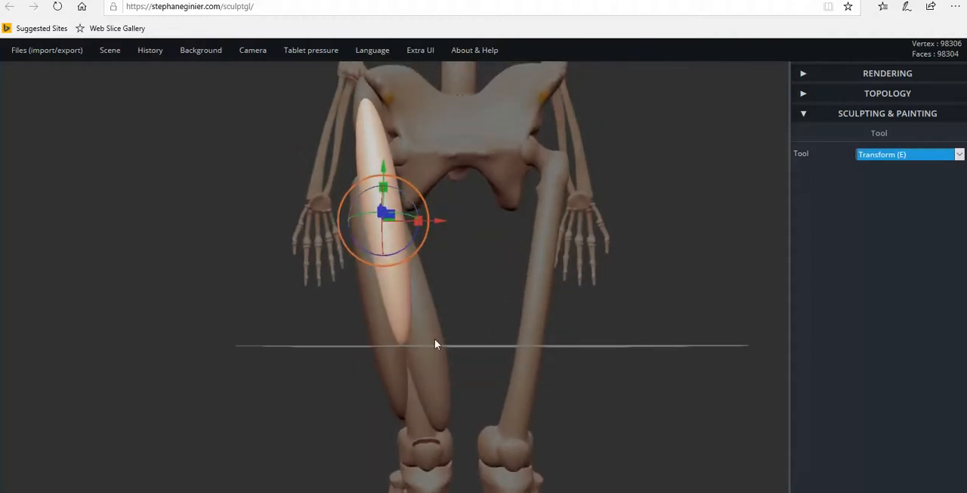
left_click_drag(406, 392, 380, 281)
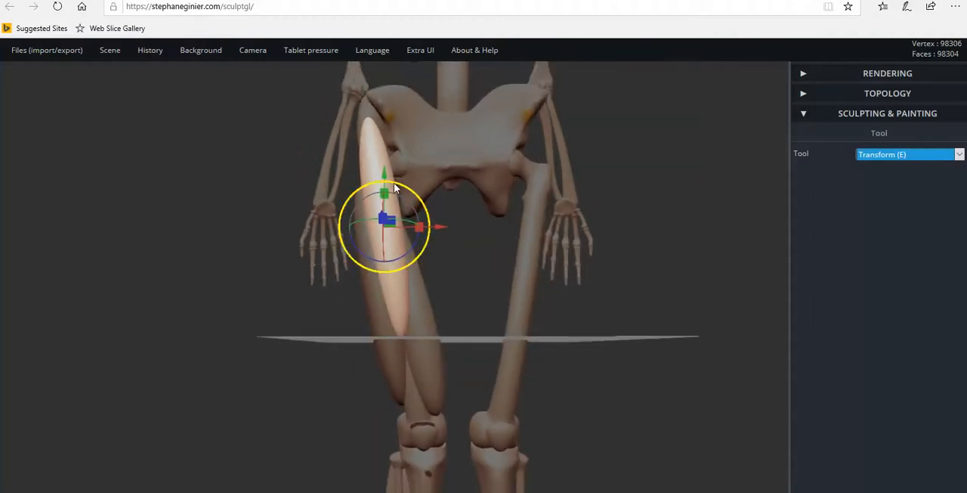
Lower the ellipsoid along the thigh and move it slightly back against the leg.
left_click_drag(385, 177, 385, 195)
left_click_drag(426, 262, 239, 280)
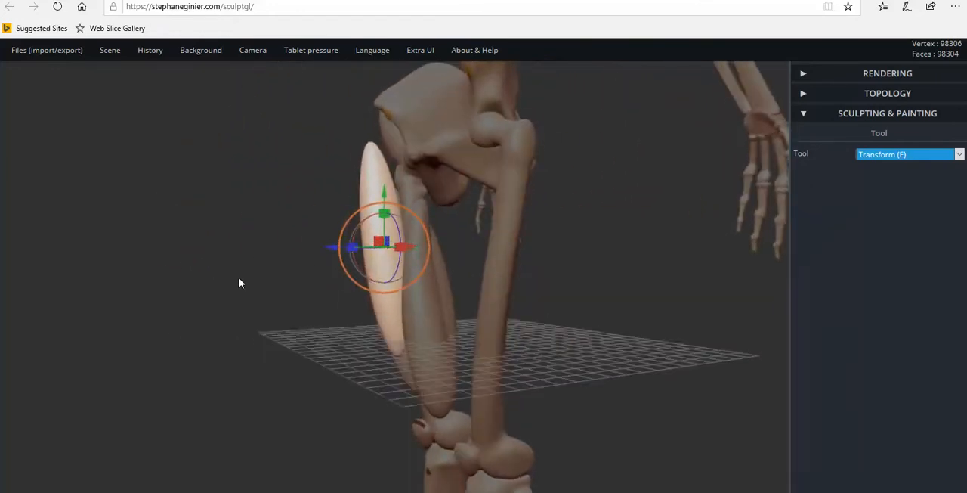
left_click_drag(335, 251, 342, 249)
left_click_drag(391, 195, 390, 198)
Tilt the ellipsoid's upper end further outward and shift it slightly toward the inner thigh, checking its fit from the side.
left_click_drag(547, 235, 254, 249)
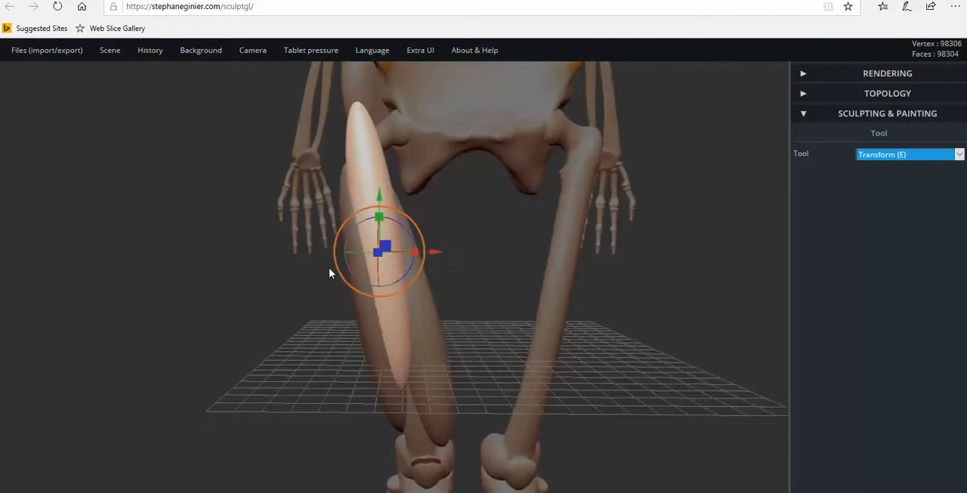
left_click_drag(395, 222, 393, 229)
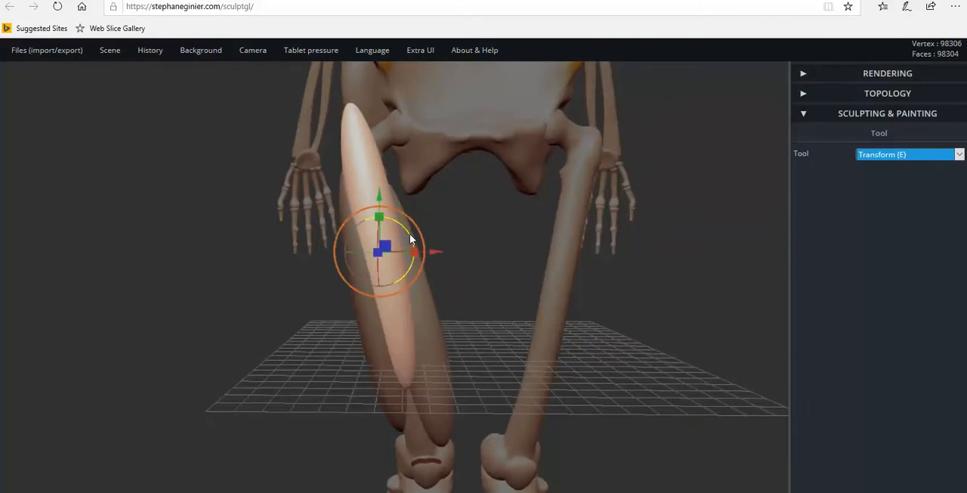
left_click_drag(432, 254, 438, 254)
right_click_drag(430, 262, 470, 263)
right_click_drag(417, 276, 371, 257)
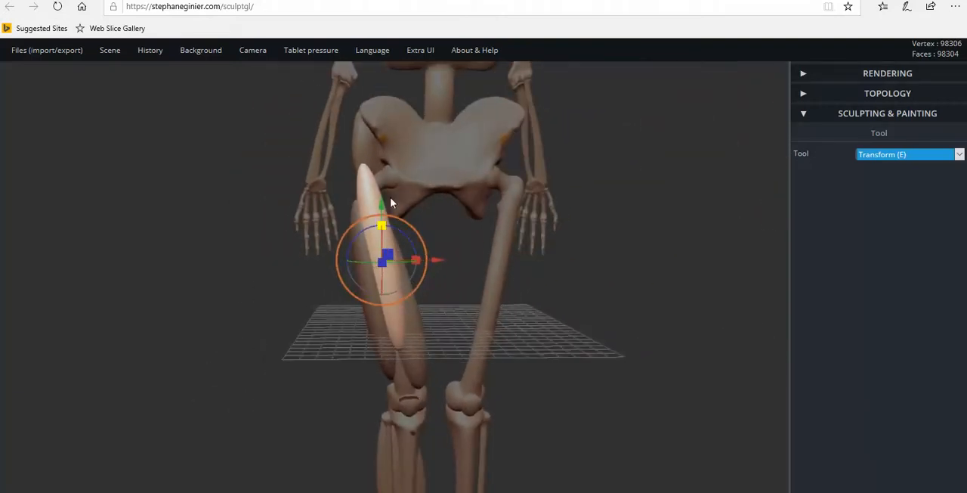
right_click_drag(387, 325, 377, 322)
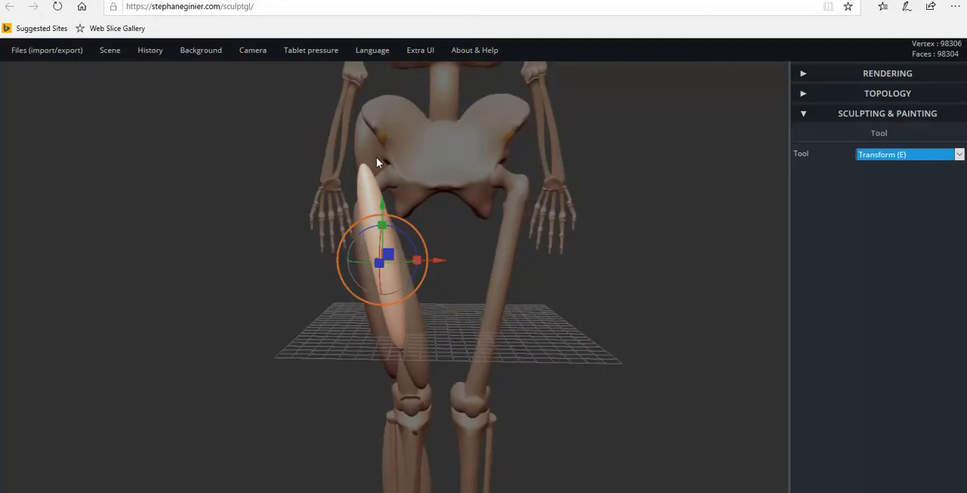
right_click_drag(583, 288, 432, 274)
left_click_drag(443, 268, 448, 268)
right_click_drag(538, 279, 293, 287)
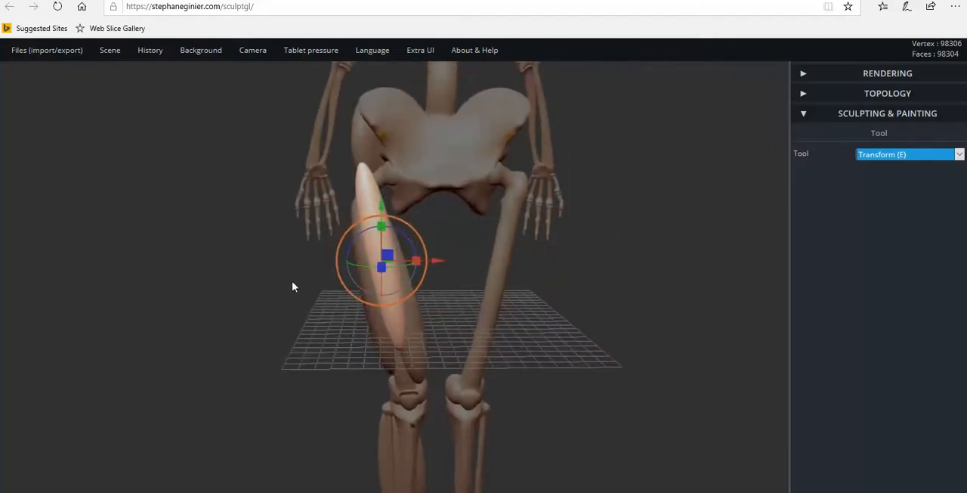
With the Drag tool at radius 62 and symmetry off, pull the muscle's upper tip up to the marked spot on the hip bone.
left_click(882, 157)
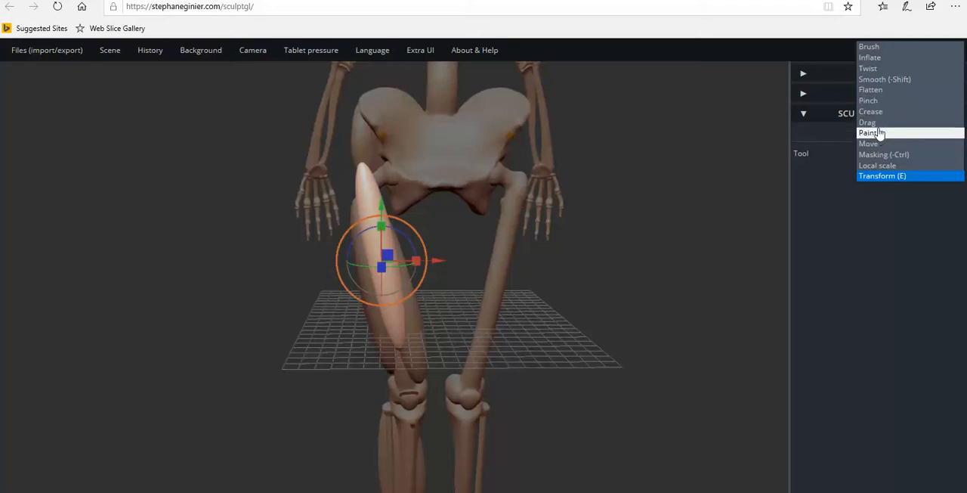
left_click(877, 122)
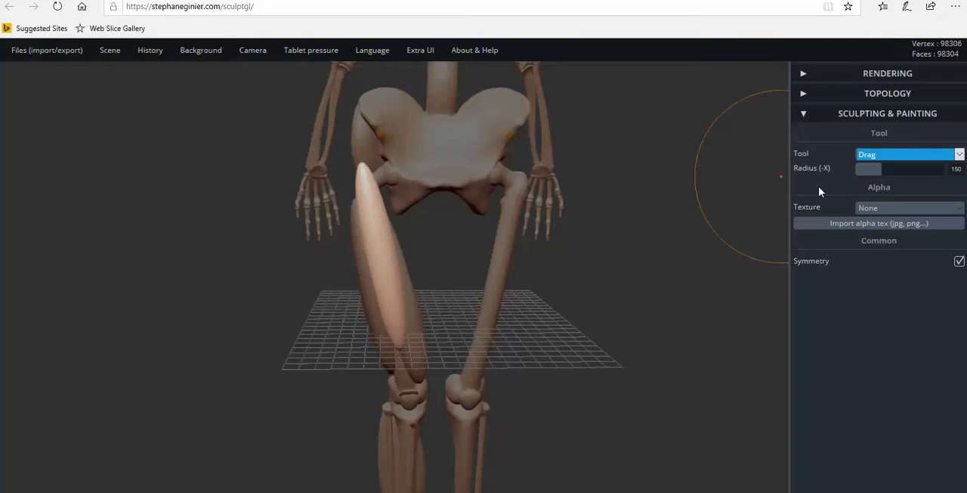
left_click(883, 169)
left_click_drag(882, 169, 860, 169)
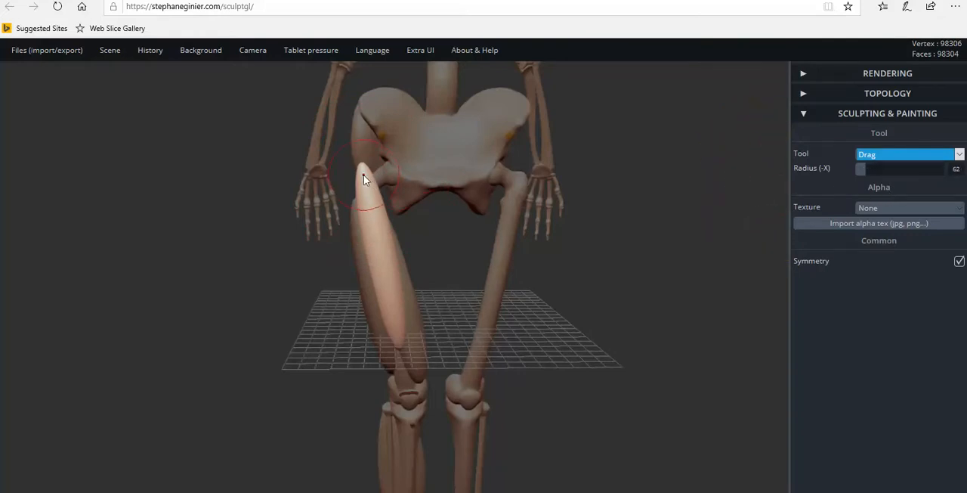
left_click(959, 260)
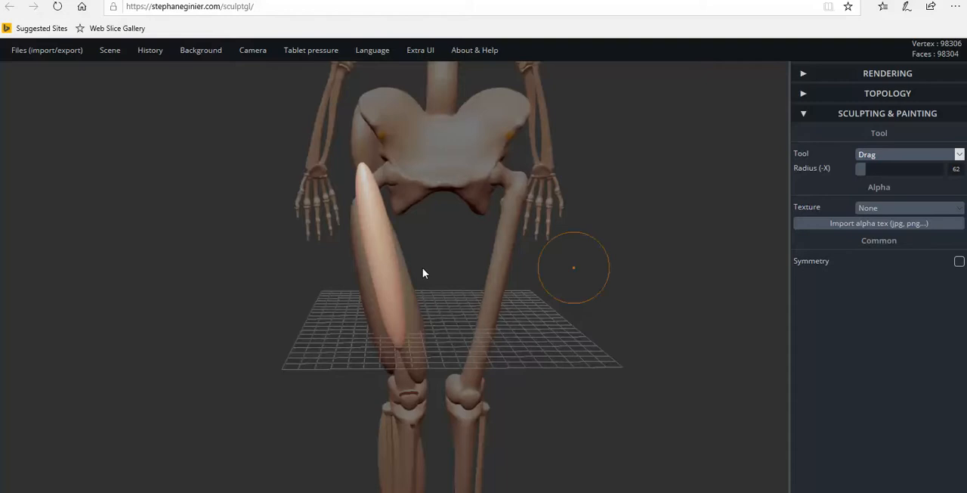
left_click_drag(361, 174, 375, 140)
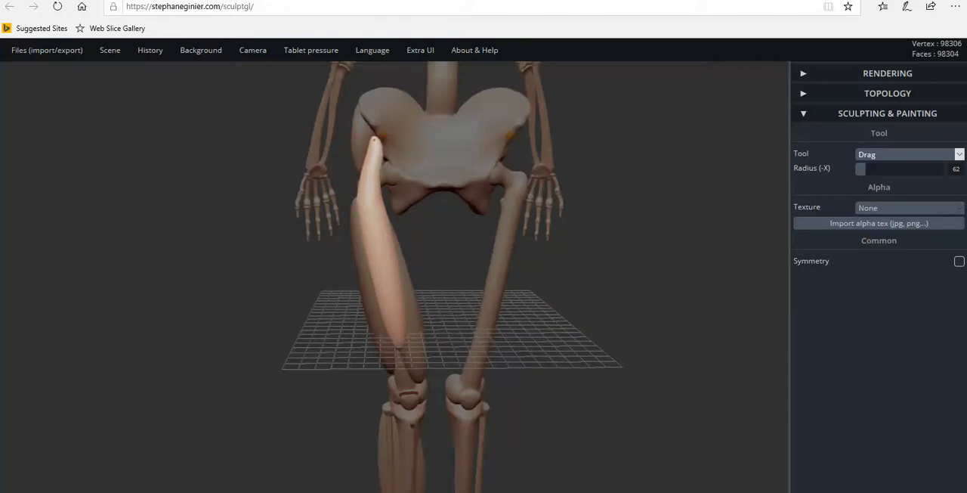
Working from the side, pull the muscle's upper tip against the pelvis and reshape the narrow section just below it.
right_click_drag(378, 162, 627, 177)
right_click_drag(344, 154, 370, 137)
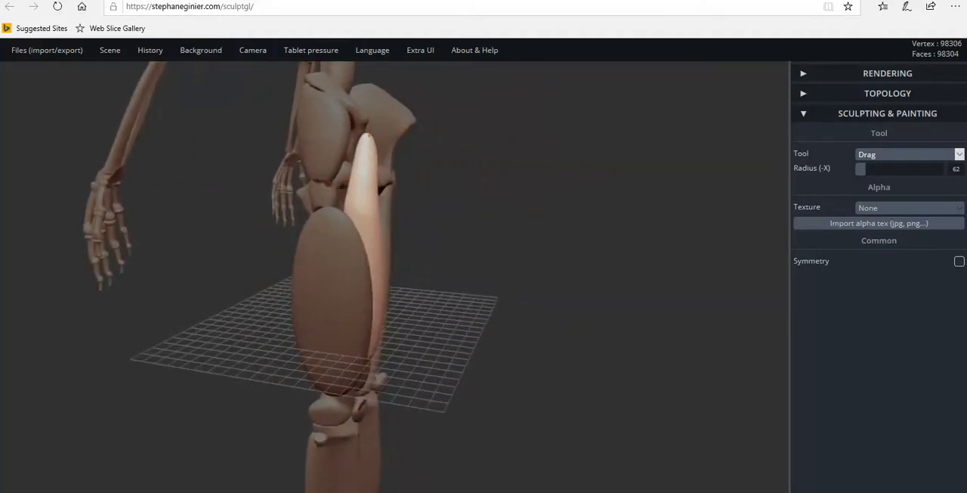
mouse_move(380, 161)
right_mouse_down()
mouse_move(79, 195)
mouse_move(305, 203)
mouse_move(371, 184)
mouse_move(231, 185)
mouse_move(354, 174)
right_mouse_up()
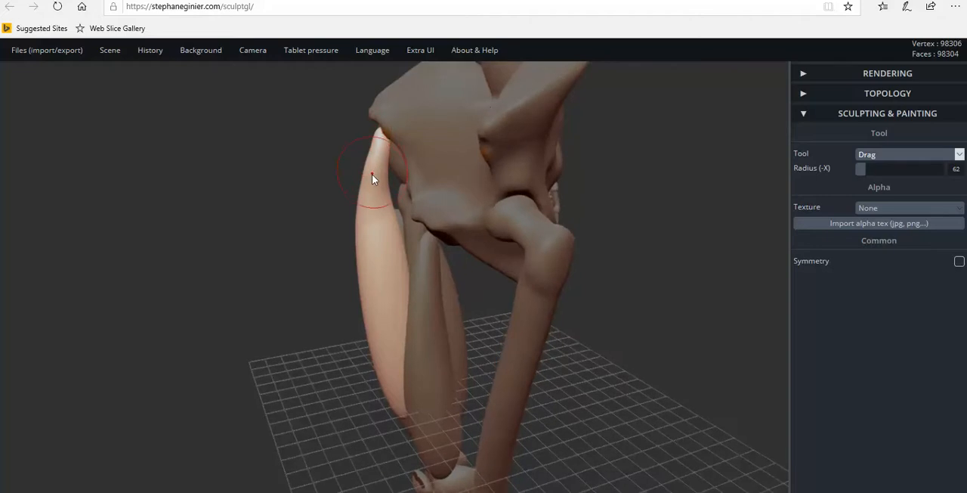
left_click_drag(366, 201, 369, 212)
right_click_drag(369, 212, 600, 194)
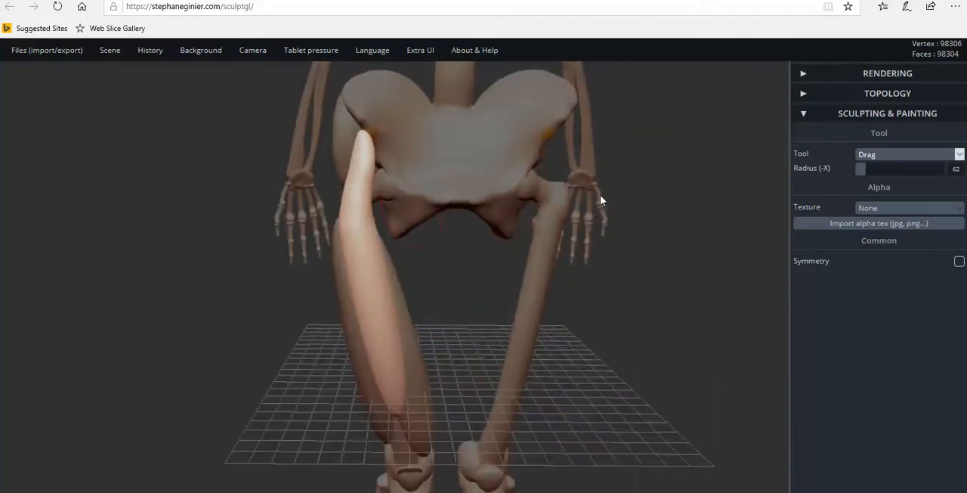
Draw the outer edge of the muscle's upper section inward and nudge its tip closer to the hip attachment spot.
mouse_move(342, 229)
left_mouse_down()
mouse_move(344, 198)
mouse_move(367, 216)
left_mouse_up()
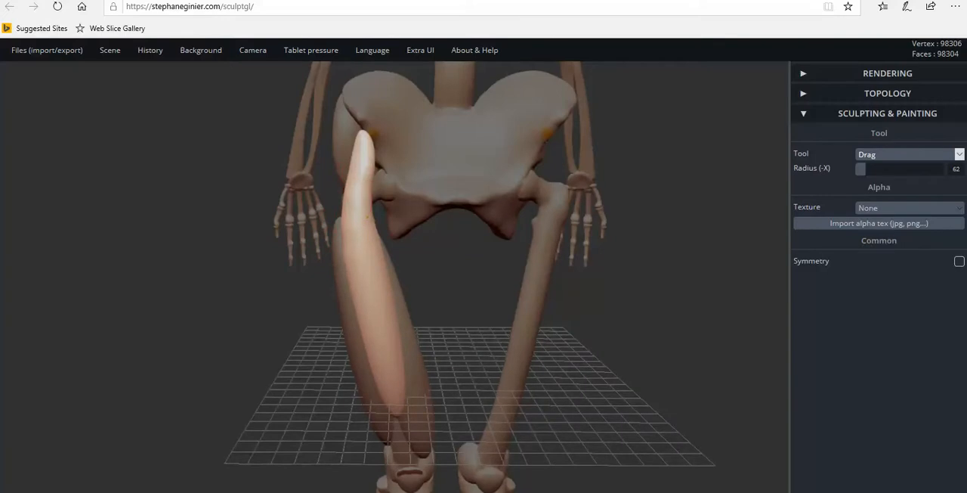
left_click_drag(368, 199, 367, 197)
scroll(377, 142, "up", 2)
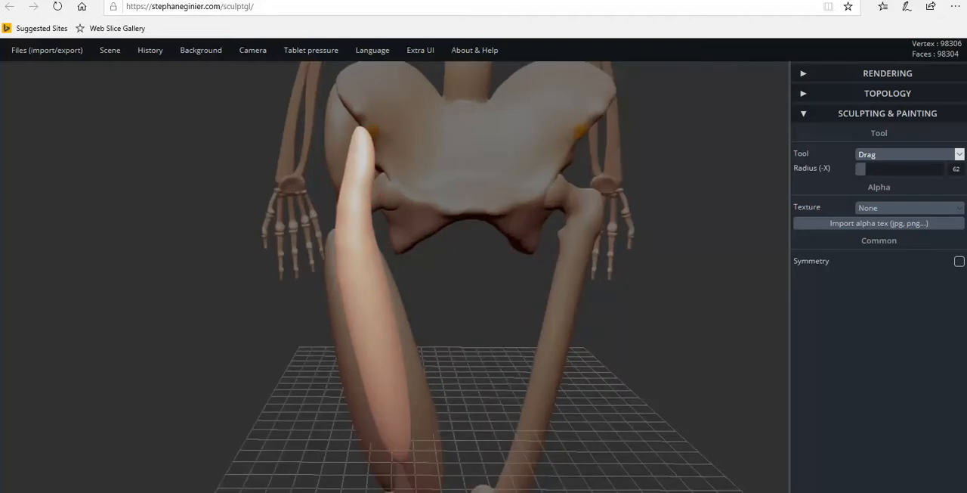
left_click_drag(358, 129, 362, 129)
left_click_drag(348, 165, 349, 165)
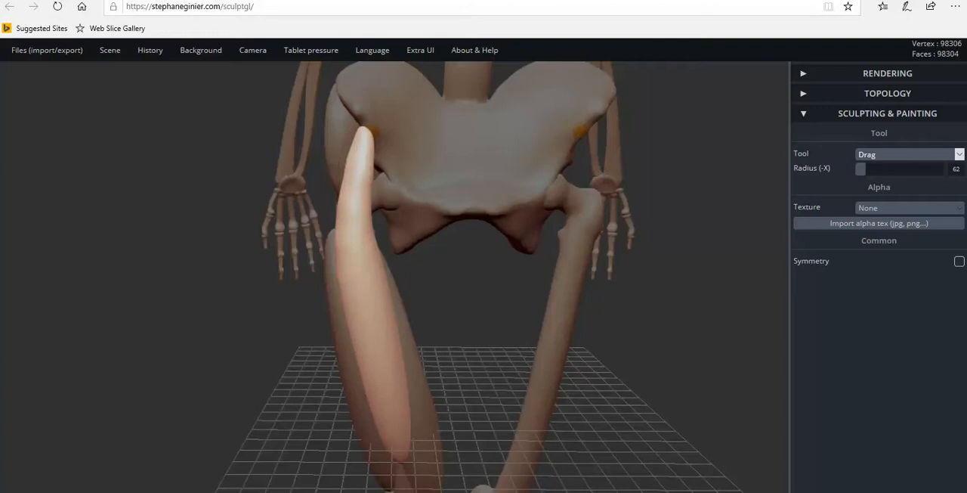
left_click(397, 183)
left_click(338, 202)
scroll(326, 167, "up", 1)
scroll(331, 165, "up", 3)
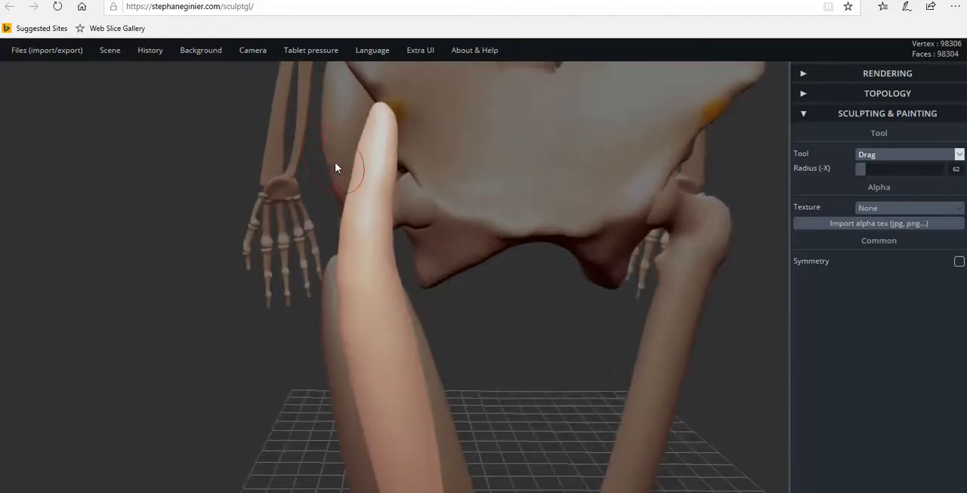
left_click(358, 152)
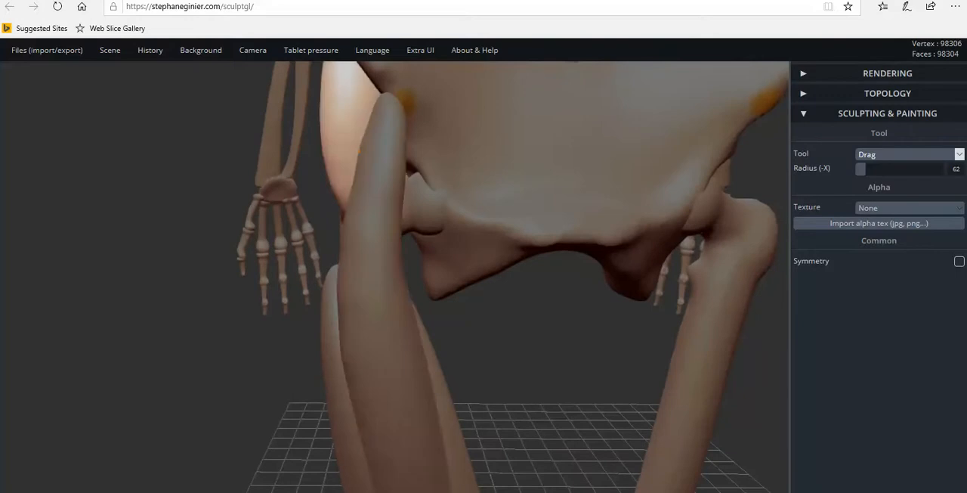
left_click(361, 153)
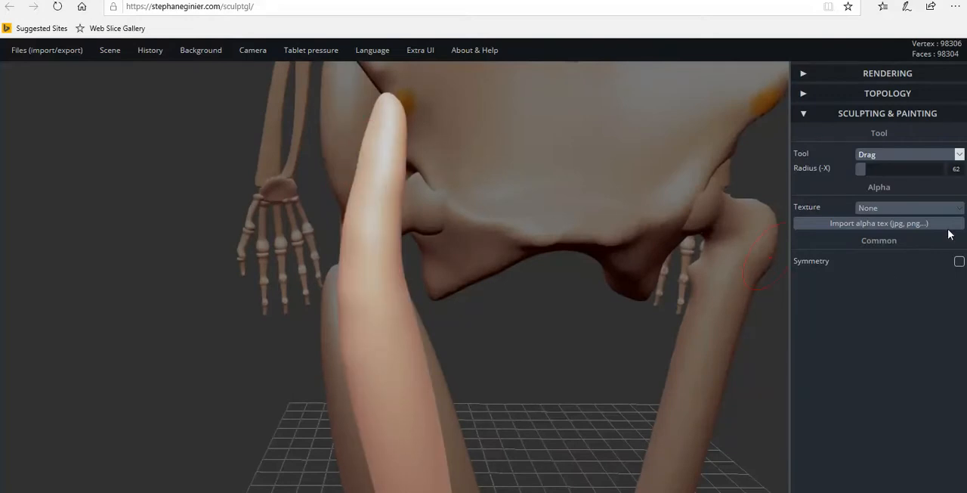
Flatten the muscle's front surface from its upper tip down to the upper thigh, using the Flatten tool at intensity 32.
left_click(905, 157)
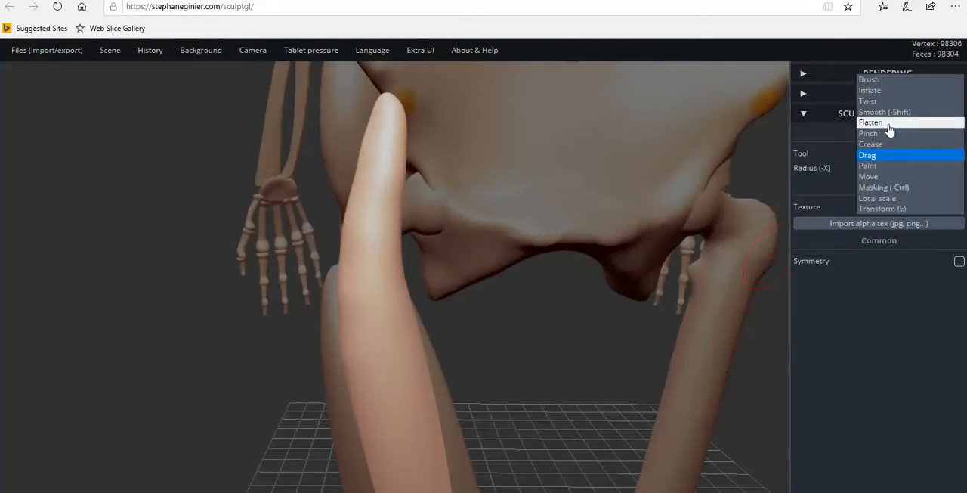
left_click(870, 123)
mouse_move(391, 121)
left_mouse_down()
mouse_move(374, 289)
mouse_move(381, 362)
left_mouse_up()
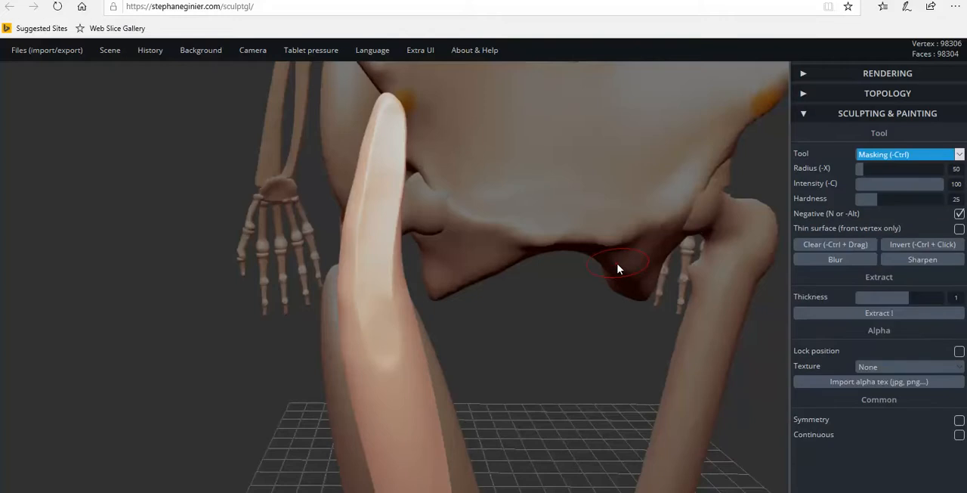
key("ctrl+z")
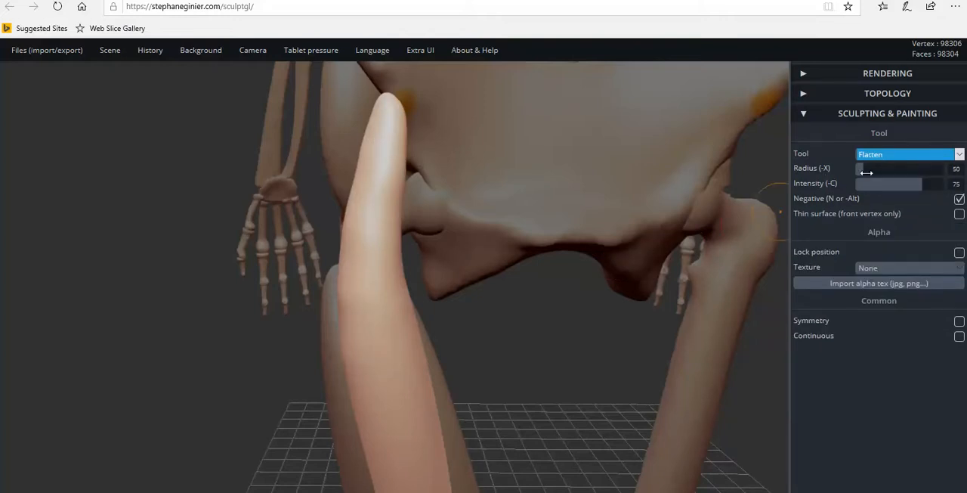
left_click_drag(917, 186, 883, 187)
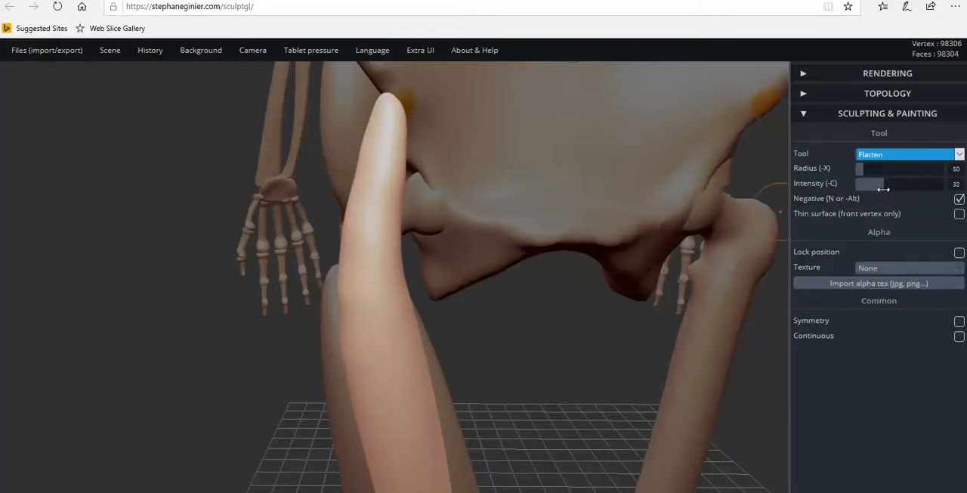
mouse_move(392, 115)
left_mouse_down()
mouse_move(375, 203)
mouse_move(379, 338)
left_mouse_up()
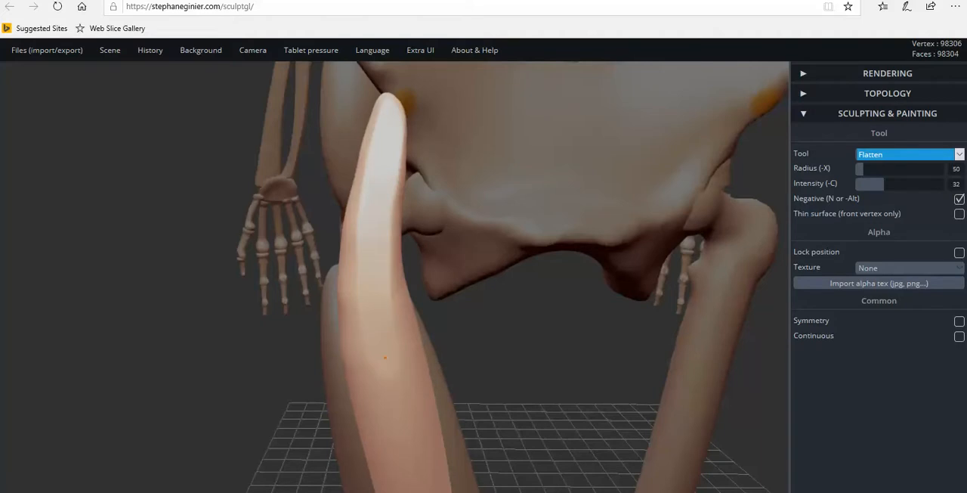
Add more flattening strokes along the front of the muscle from below the tip toward mid-thigh.
right_click_drag(442, 354, 388, 305)
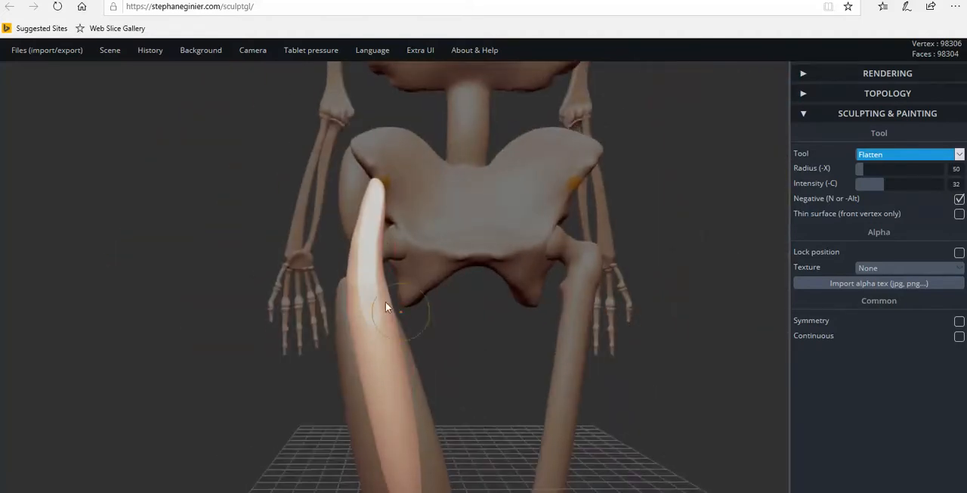
left_click_drag(375, 201, 367, 214)
left_click_drag(368, 248, 368, 311)
left_click_drag(414, 335, 413, 340)
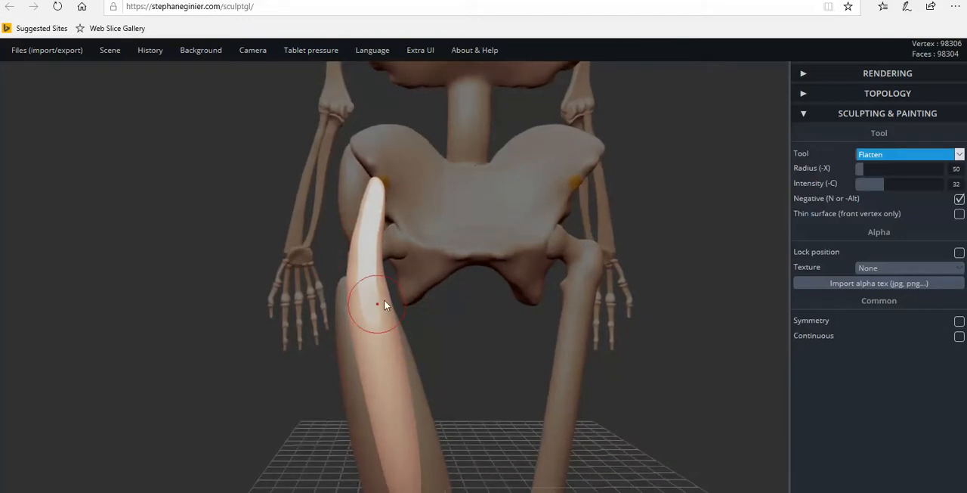
Paint short orange guide strokes fanning down the front of the muscle with the Paint tool.
left_click(904, 158)
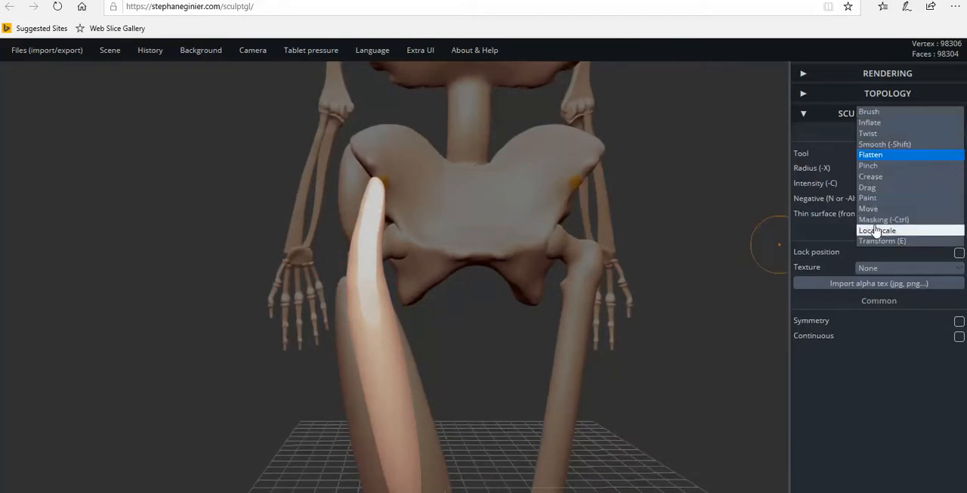
left_click(875, 197)
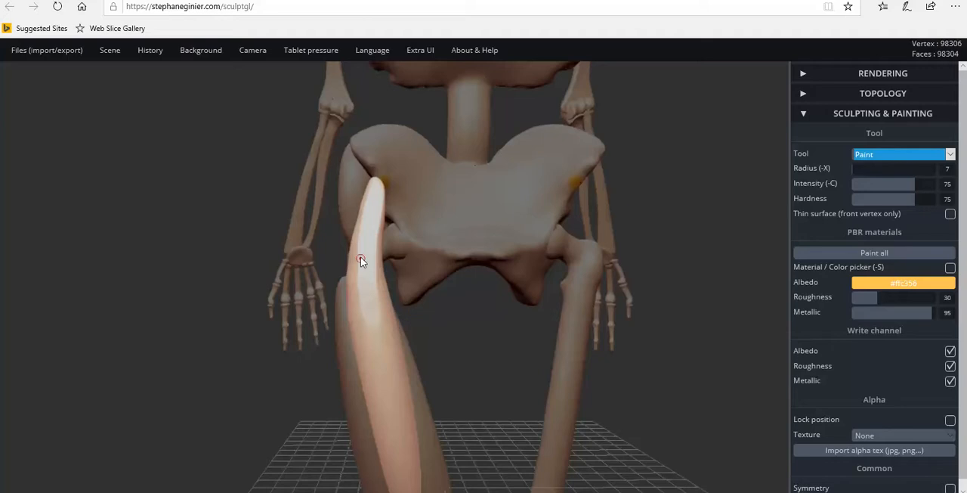
mouse_move(358, 254)
left_mouse_down()
mouse_move(345, 273)
mouse_move(366, 370)
left_mouse_up()
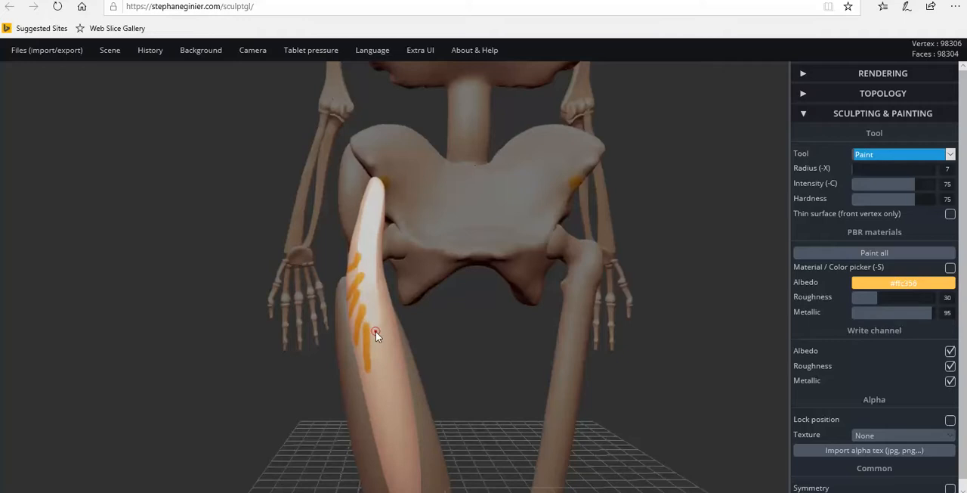
left_click_drag(376, 332, 391, 379)
Undo all the orange guide strokes painted on the muscle.
key("ctrl+z")
key("ctrl+z")
key("ctrl+z")
key("ctrl+z")
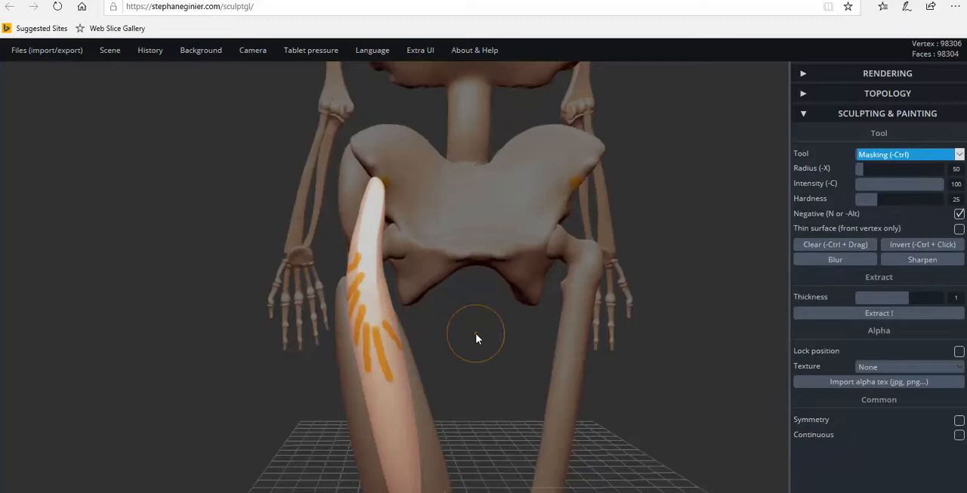
key("ctrl+z")
key("ctrl+z")
key("ctrl+z")
key("ctrl+z")
key("ctrl+z")
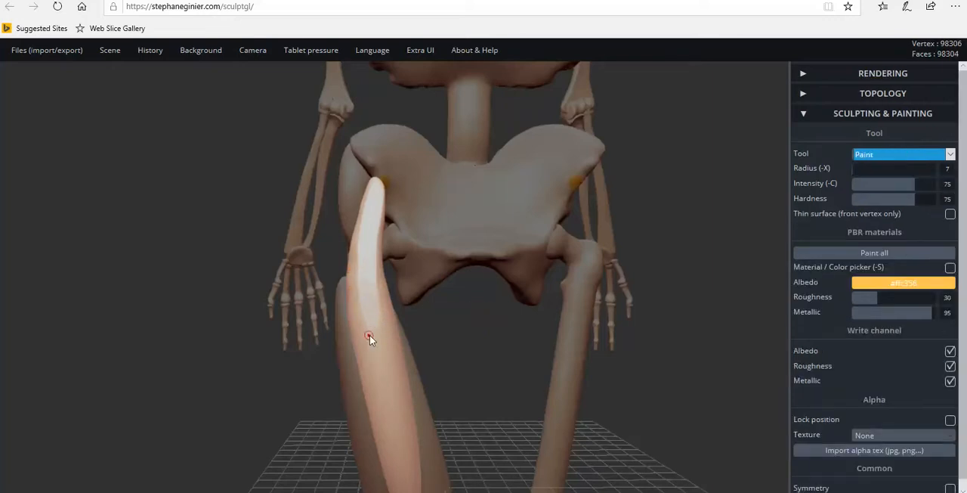
Return to the Flatten tool and extend the flat front face slightly further down the upper thigh.
scroll(448, 380, "down", 3)
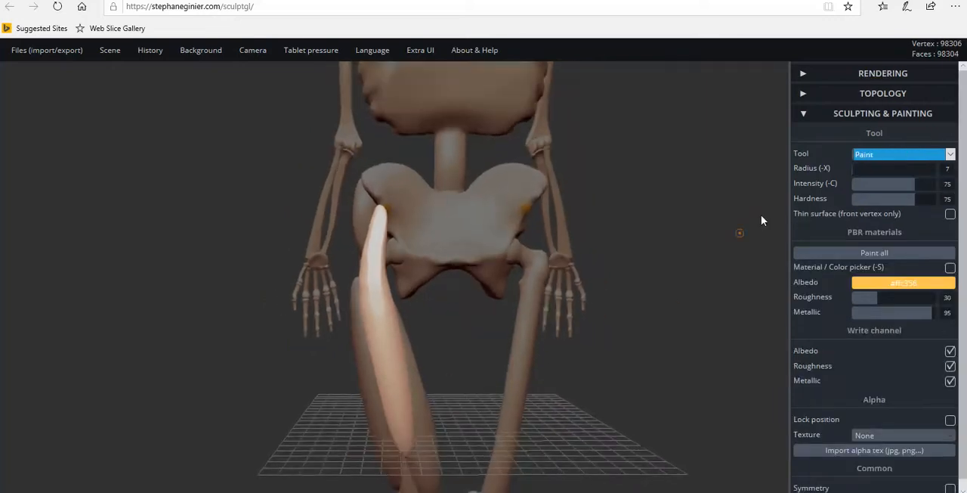
left_click(911, 156)
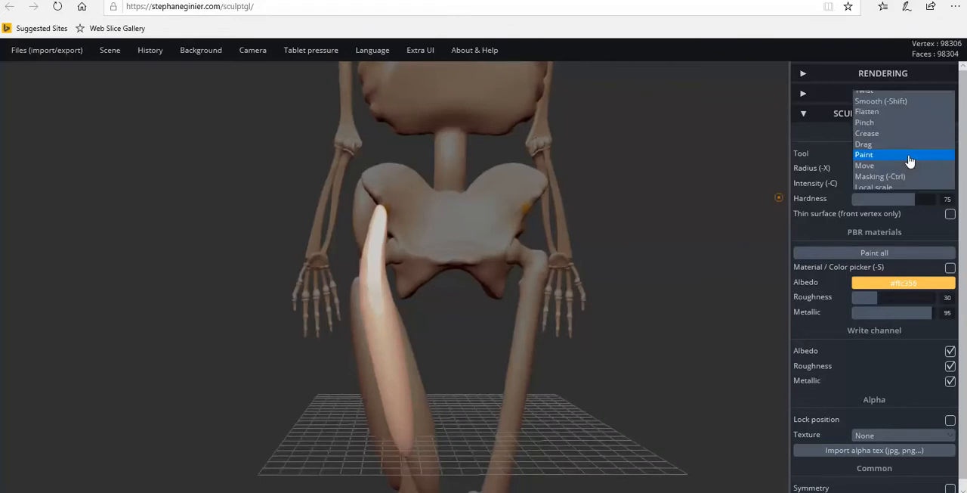
left_click(884, 113)
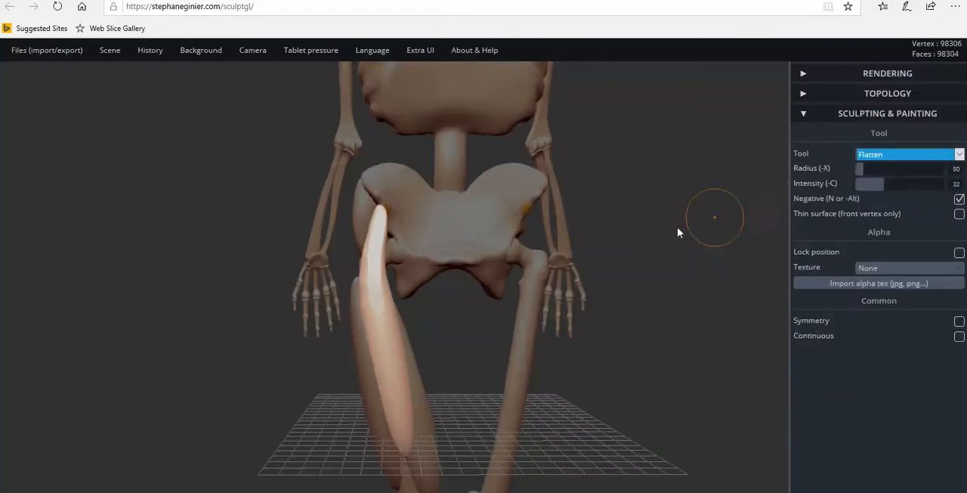
scroll(389, 315, "up", 3)
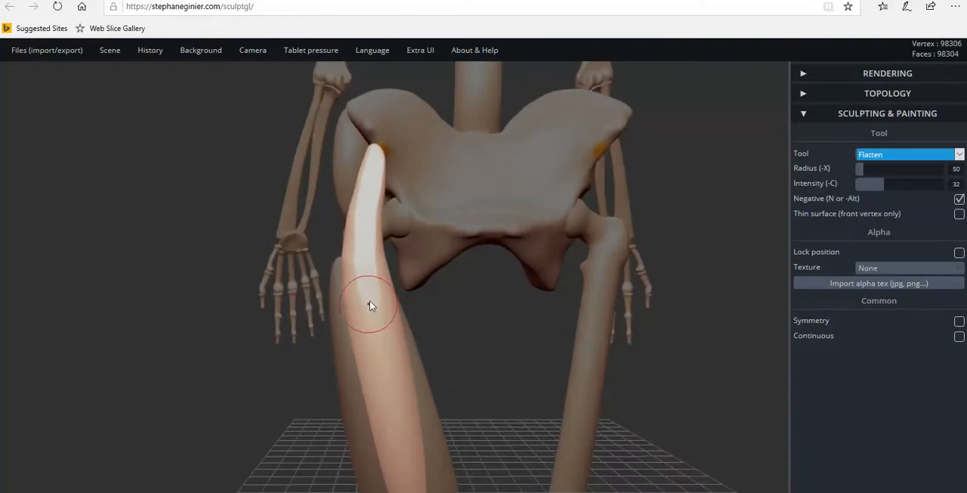
left_click(371, 303)
left_click_drag(373, 313, 373, 321)
key("ctrl+z")
mouse_move(564, 328)
left_mouse_down()
mouse_move(473, 317)
mouse_move(356, 267)
left_mouse_up()
left_click(350, 278)
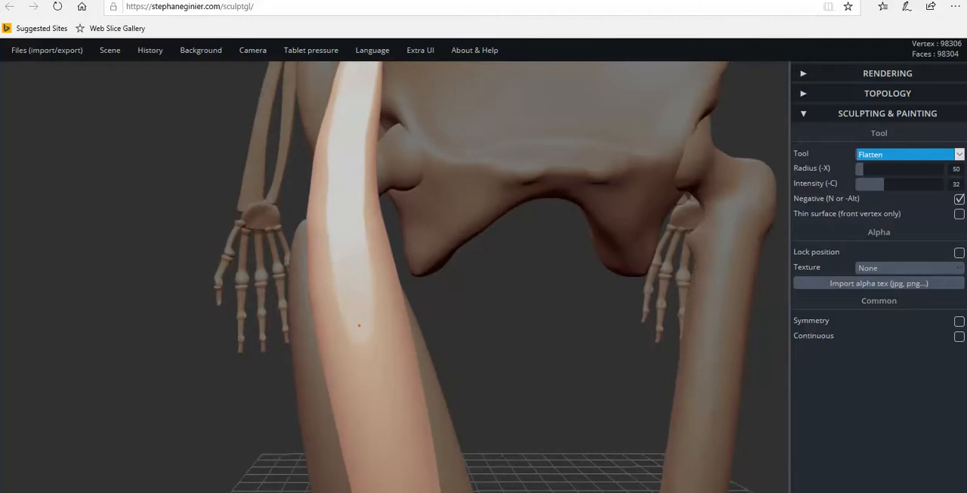
left_click_drag(359, 329, 362, 320)
Examine the flattened muscle's shape and hip attachment from several angles and distances.
scroll(375, 293, "down", 4)
scroll(393, 287, "up", 3)
scroll(446, 306, "down", 1)
scroll(458, 339, "down", 2)
left_click_drag(461, 340, 509, 334)
scroll(395, 302, "up", 2)
scroll(423, 367, "down", 3)
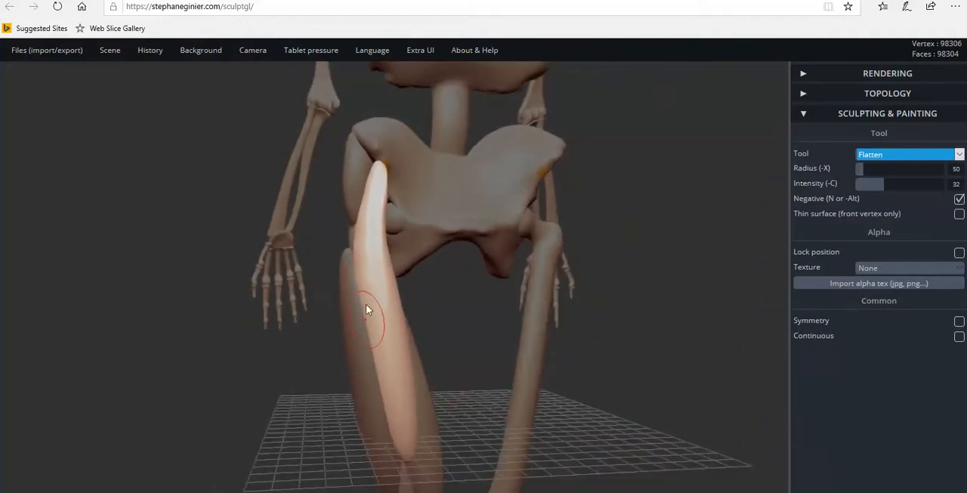
scroll(412, 317, "up", 2)
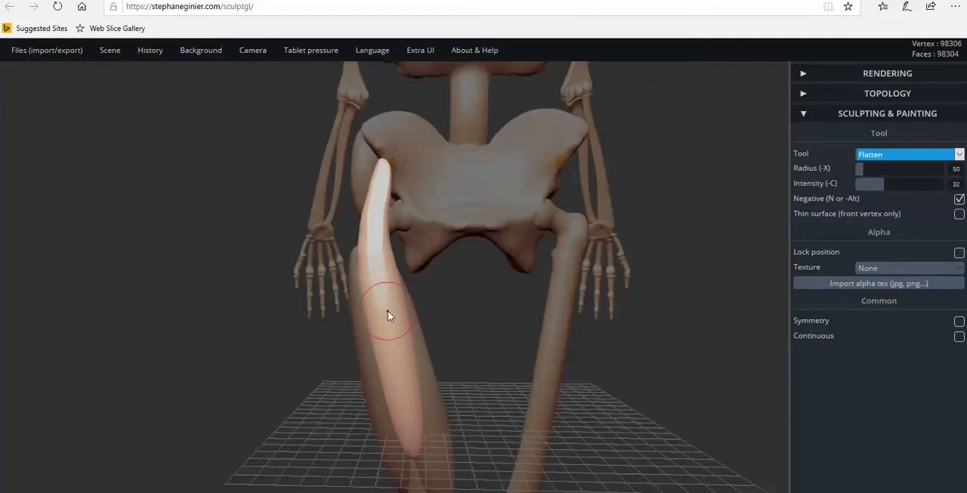
Switch to the Drag tool and pull the outer edge of the front thigh muscle slightly upward and outward near the hip.
left_click(892, 157)
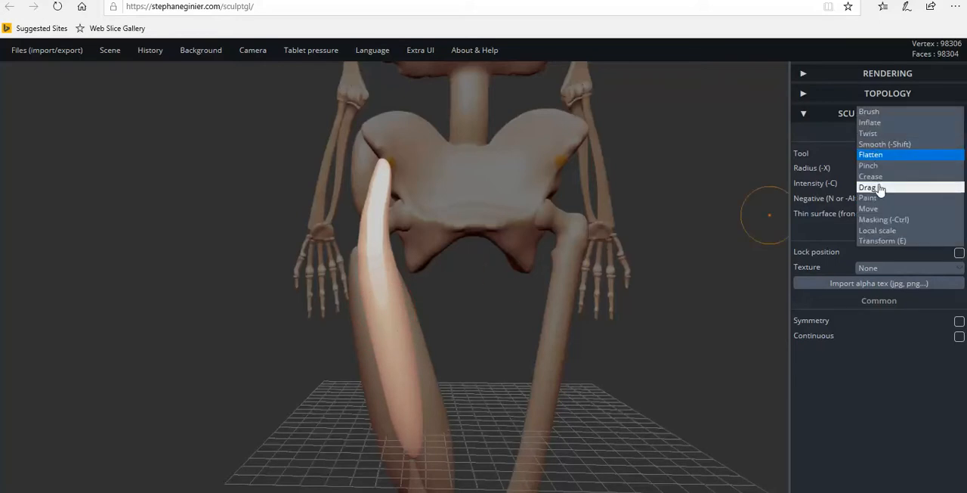
left_click(880, 188)
scroll(433, 239, "up", 10)
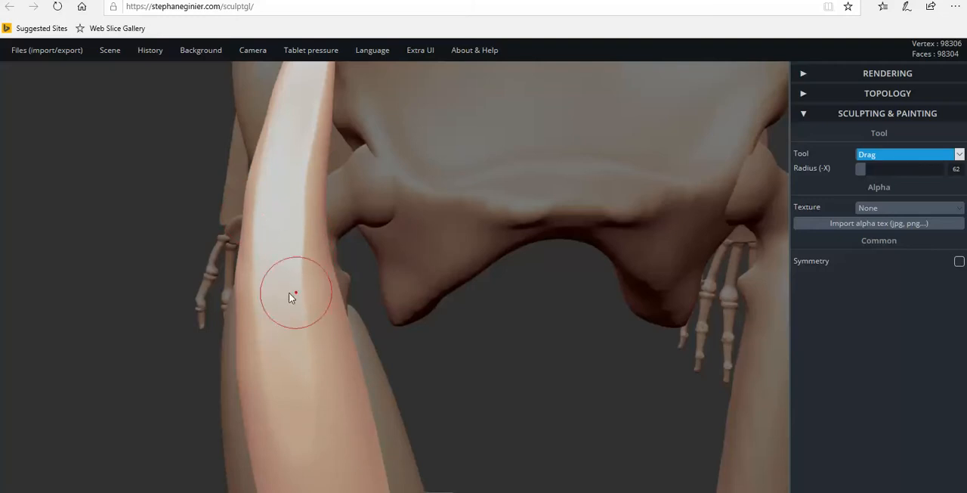
left_click_drag(260, 208, 252, 180)
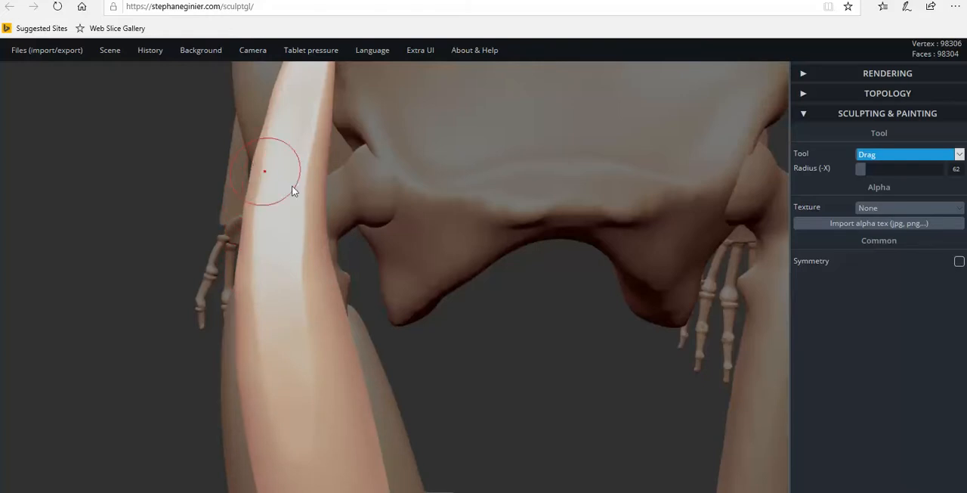
Nudge the muscle's upper end slightly back toward the hip in side view with the Drag tool.
scroll(423, 305, "down", 5)
scroll(462, 388, "down", 5)
left_click_drag(555, 390, 754, 366)
left_click_drag(572, 375, 676, 384)
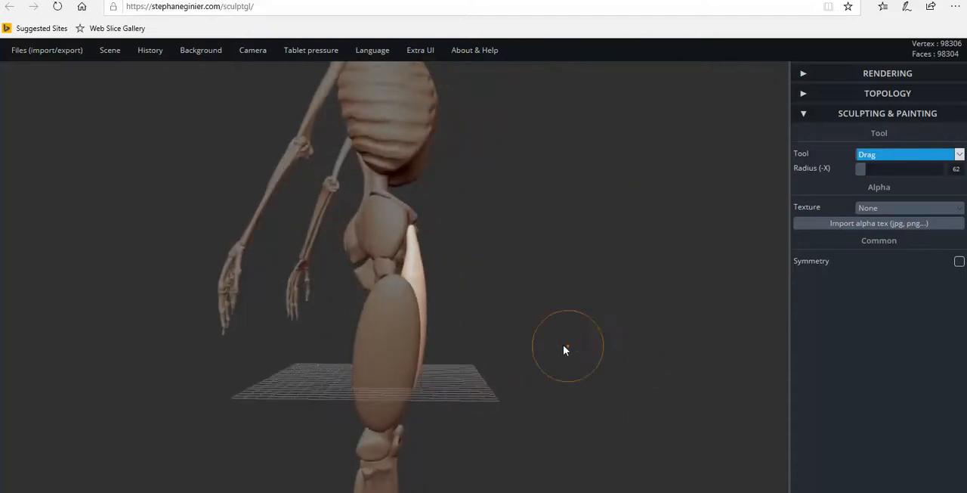
scroll(564, 340, "up", 5)
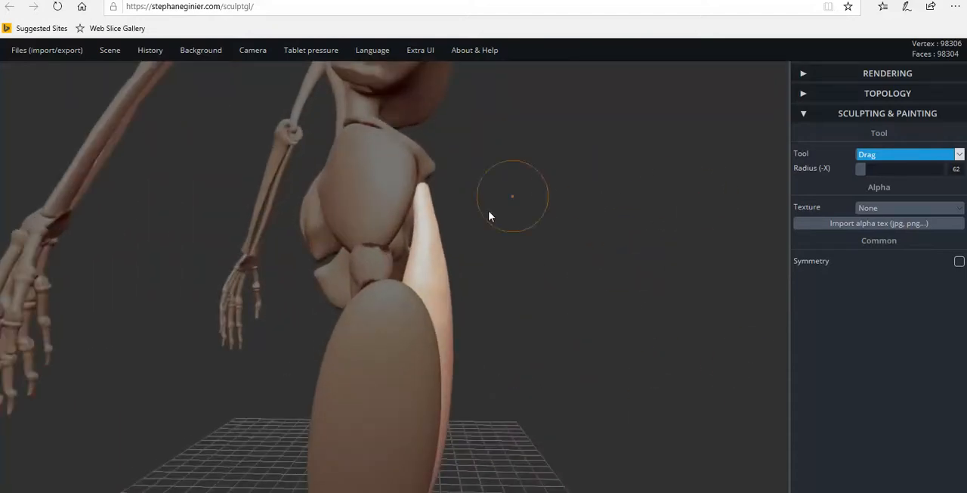
left_click_drag(433, 211, 427, 210)
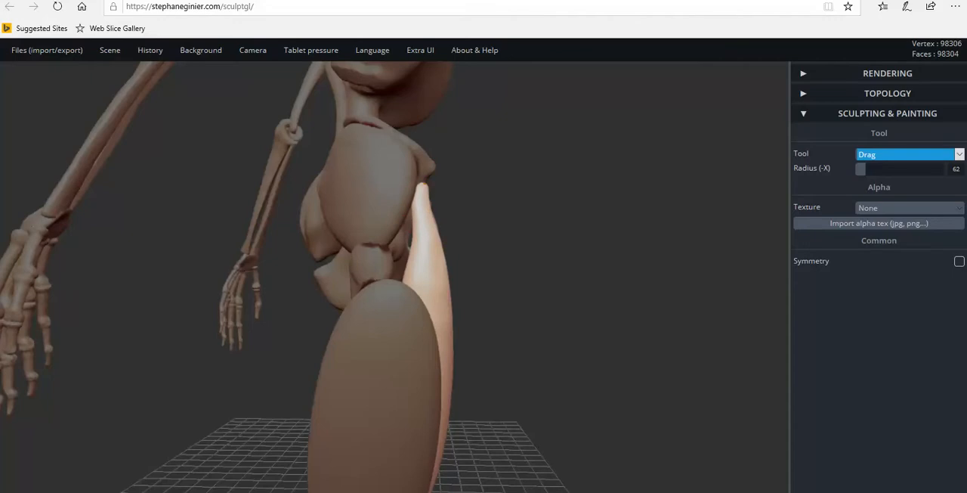
Pull the muscle's top end into shape beside the orange-marked attachment spot on the hip bone.
right_click_drag(438, 222, 304, 248)
scroll(324, 231, "up", 5)
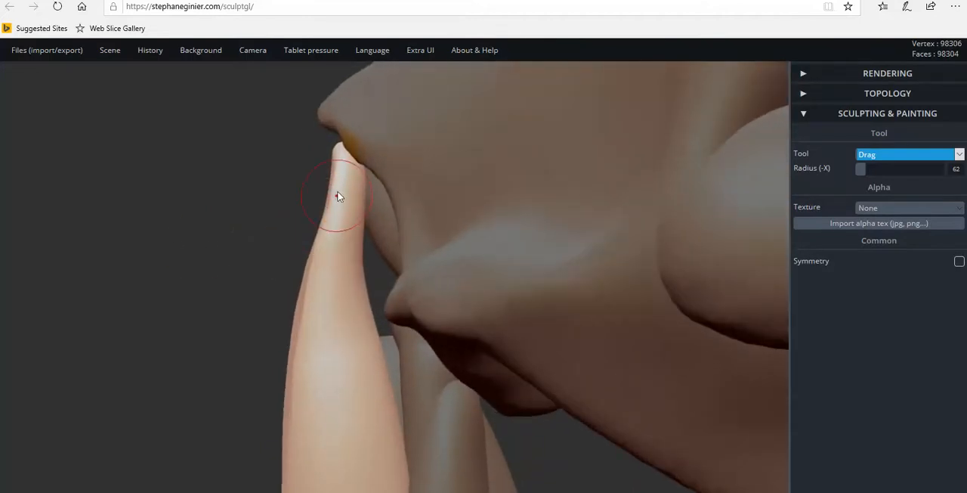
right_click_drag(340, 157, 296, 173)
left_click_drag(315, 146, 335, 157)
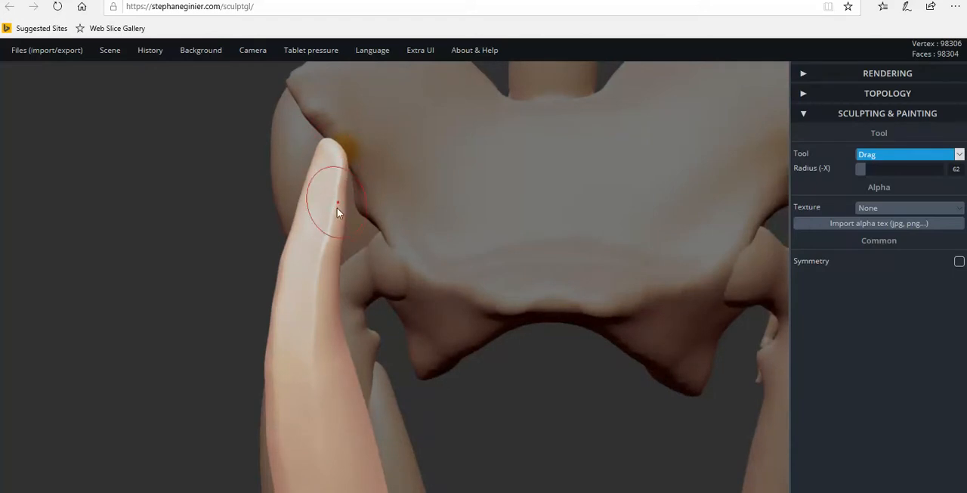
left_click_drag(329, 237, 329, 236)
Refine the inner edge of the muscle's upper section with the Drag tool from the side, checking it against the pelvis.
right_click_drag(329, 238, 546, 261)
mouse_move(367, 266)
right_mouse_down()
mouse_move(473, 260)
mouse_move(393, 267)
mouse_move(378, 264)
mouse_move(363, 234)
right_mouse_up()
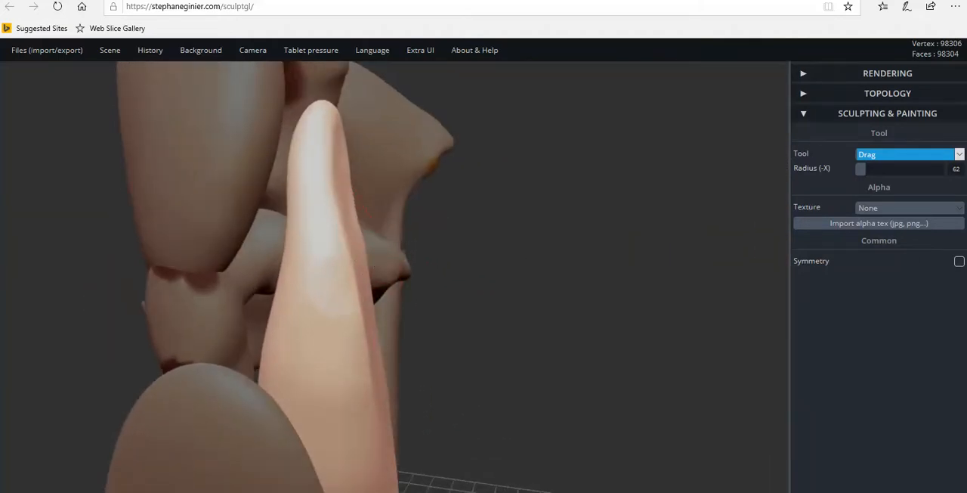
mouse_move(358, 224)
right_mouse_down()
mouse_move(499, 240)
mouse_move(376, 190)
mouse_move(378, 176)
mouse_move(384, 199)
right_mouse_up()
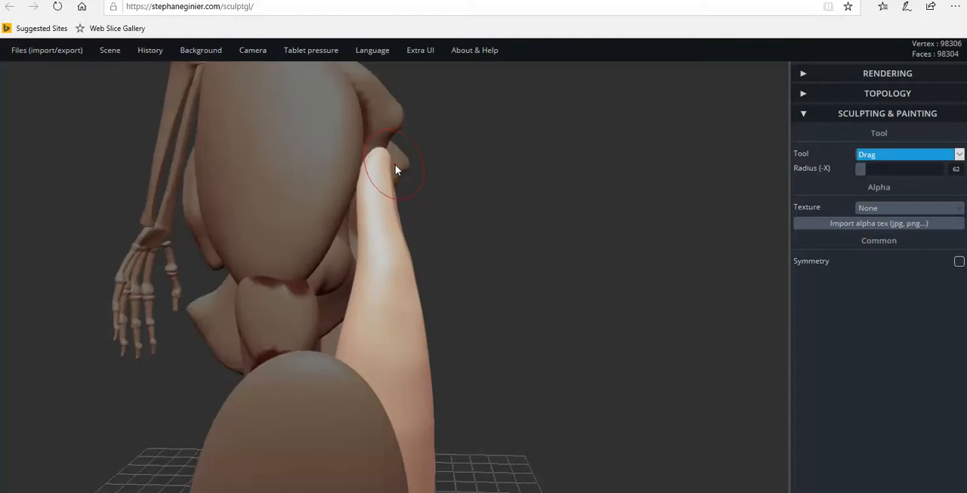
mouse_move(442, 410)
right_mouse_down()
mouse_move(503, 350)
mouse_move(538, 350)
mouse_move(270, 335)
mouse_move(211, 310)
mouse_move(136, 298)
mouse_move(244, 299)
mouse_move(225, 313)
mouse_move(234, 304)
right_mouse_up()
scroll(309, 300, "up", 3)
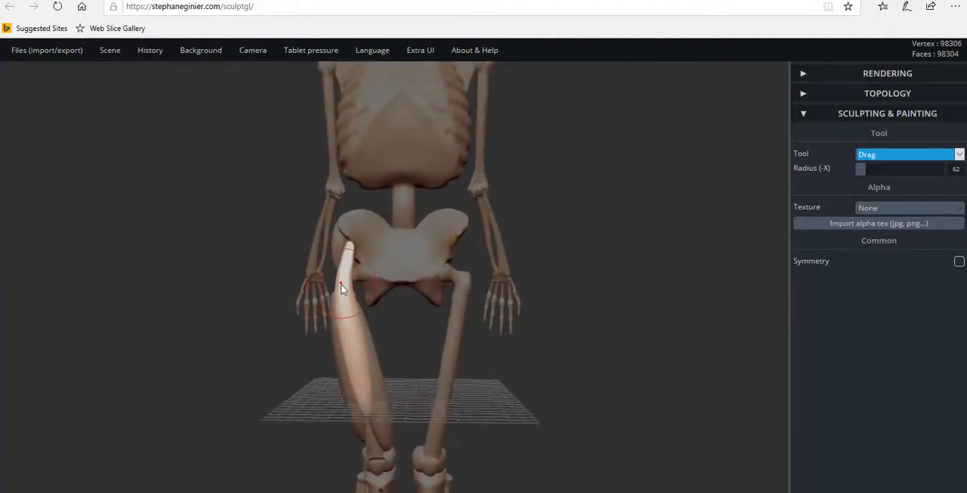
Try to drag the muscle's upper section slightly inward, and undo the change.
scroll(341, 285, "down", 1)
left_click_drag(347, 285, 349, 283)
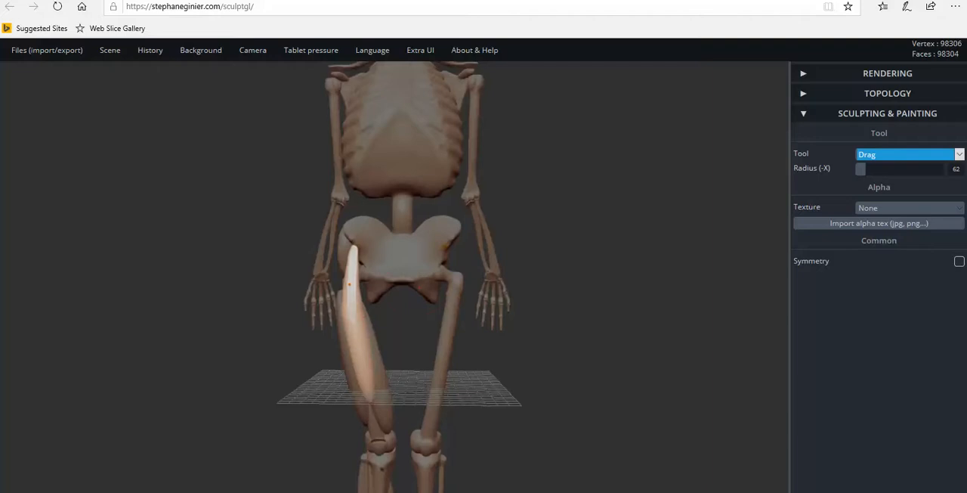
key("ctrl+z")
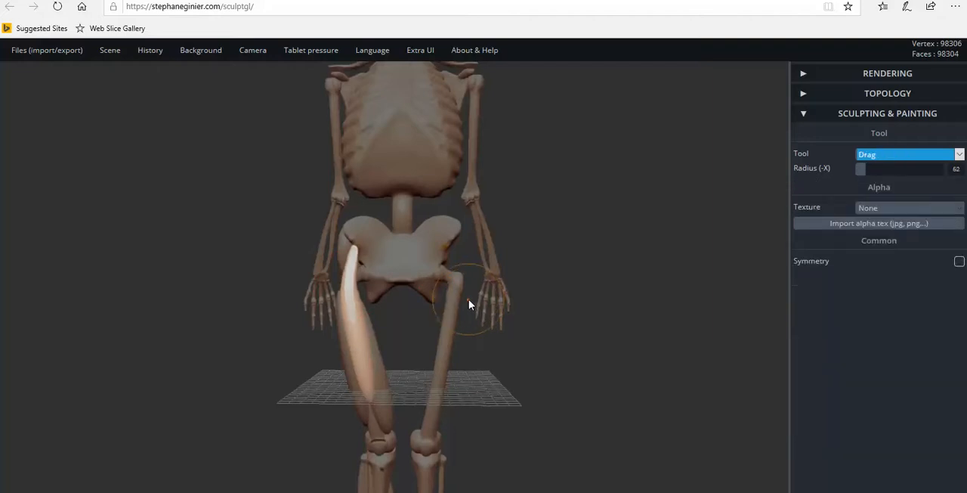
Switch to the Move tool and nudge the muscle's upper section slightly inward just below the hip.
left_click(882, 155)
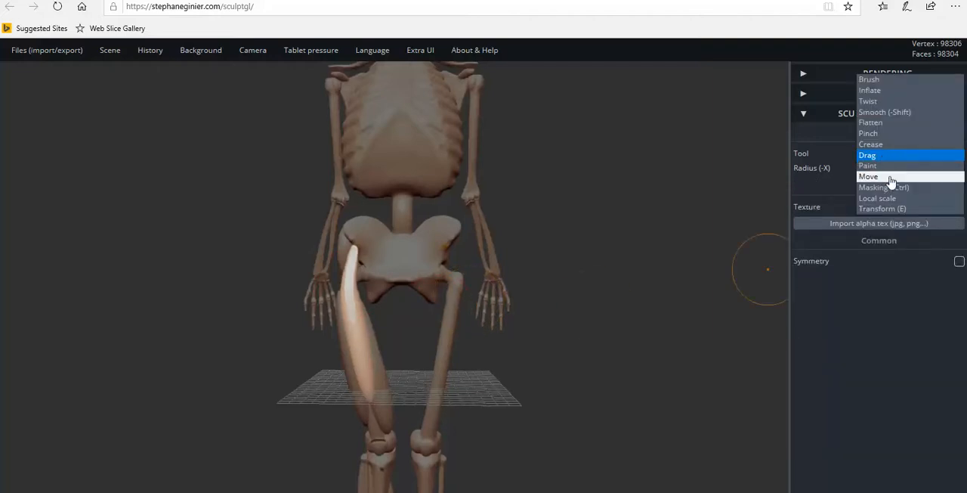
left_click(884, 177)
scroll(355, 291, "up", 3)
left_click_drag(348, 291, 350, 291)
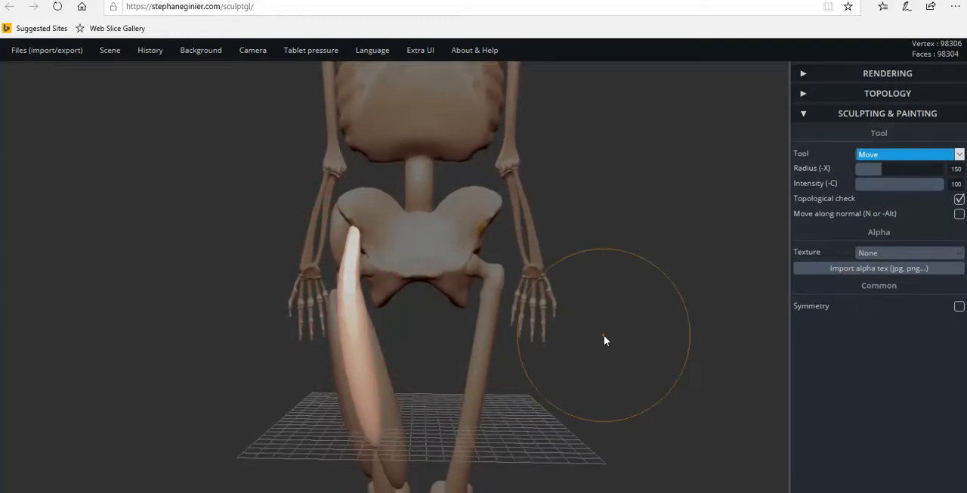
key("ctrl")
Examine the thigh muscle's proportions against the whole skeleton and down to the knee.
scroll(604, 332, "down", 5)
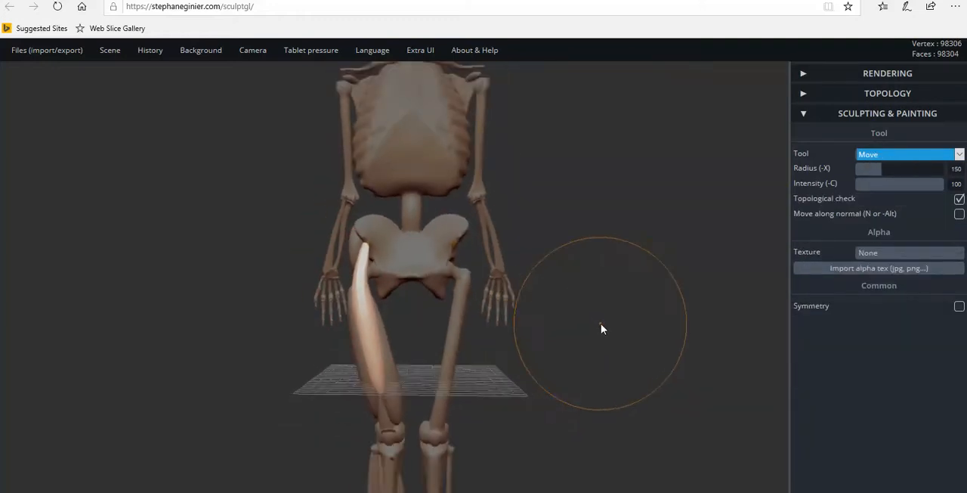
left_click_drag(574, 327, 663, 317)
left_click_drag(561, 330, 449, 339)
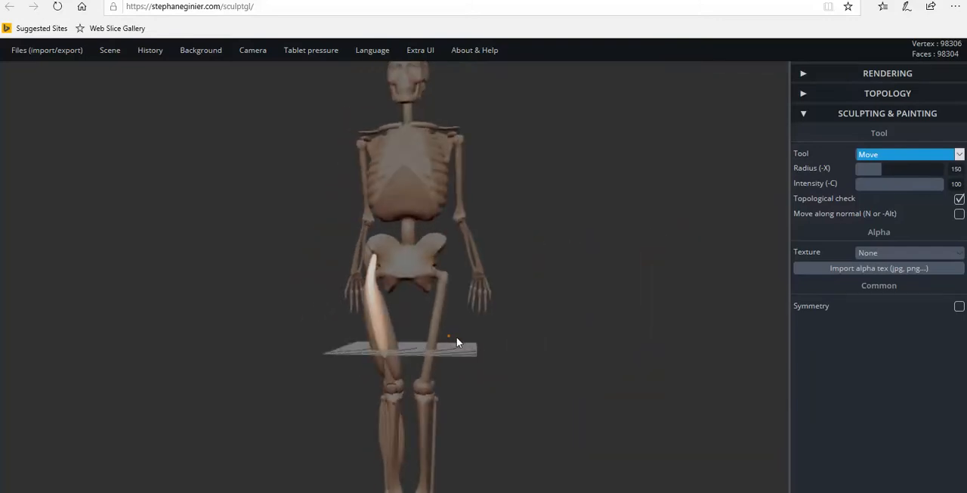
left_click_drag(503, 356, 546, 214)
scroll(521, 284, "up", 5)
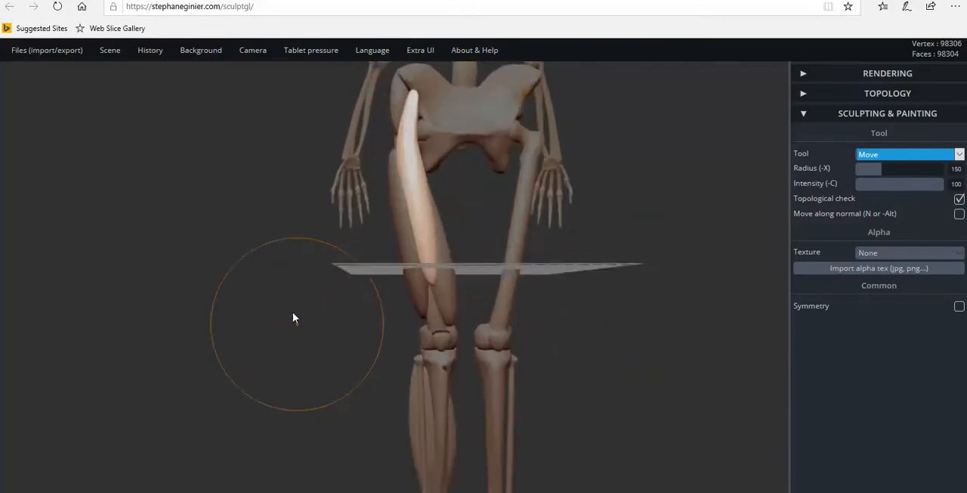
left_click_drag(294, 317, 282, 273)
Switch to the Transform tool and examine the gap between the thigh muscles' lower ends and the kneecap from several angles.
left_click(882, 155)
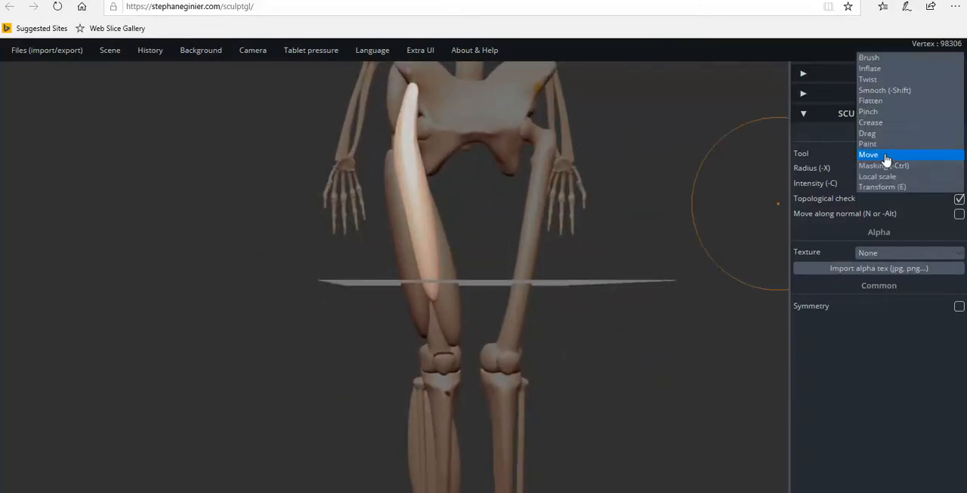
left_click(882, 187)
left_click_drag(600, 320, 617, 274)
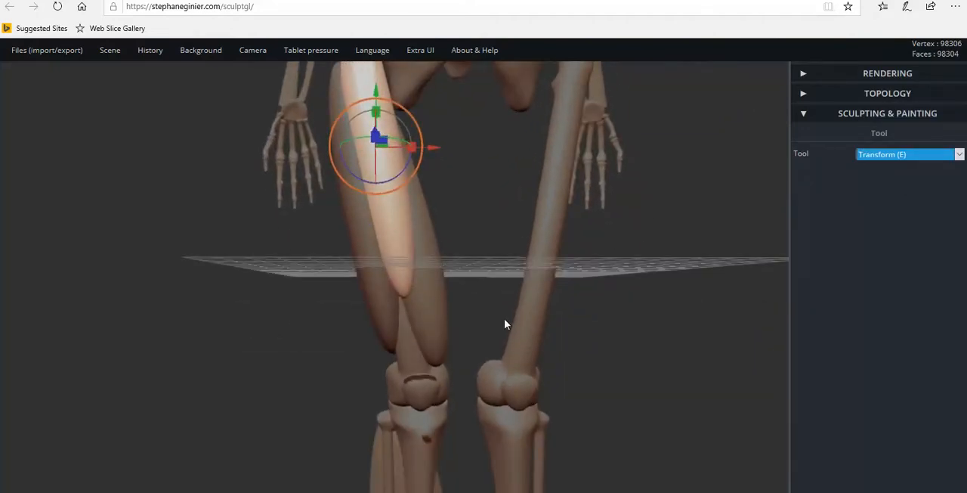
left_click_drag(421, 337, 353, 243)
left_click_drag(453, 257, 445, 331)
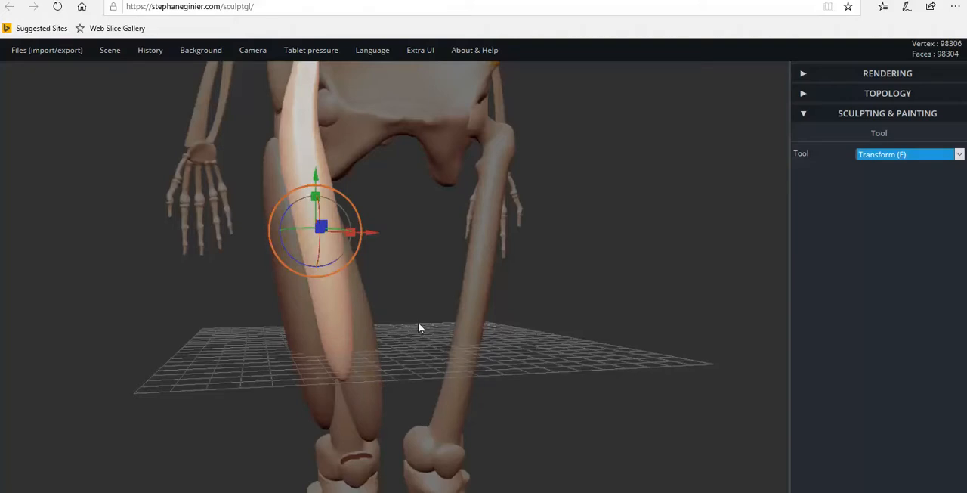
left_click_drag(419, 325, 382, 330)
left_click_drag(353, 439, 289, 315)
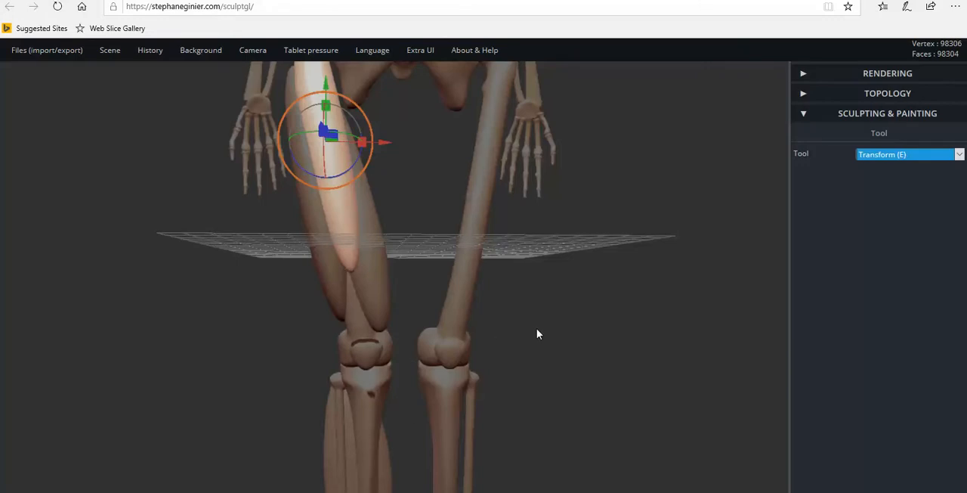
left_click_drag(536, 333, 412, 246)
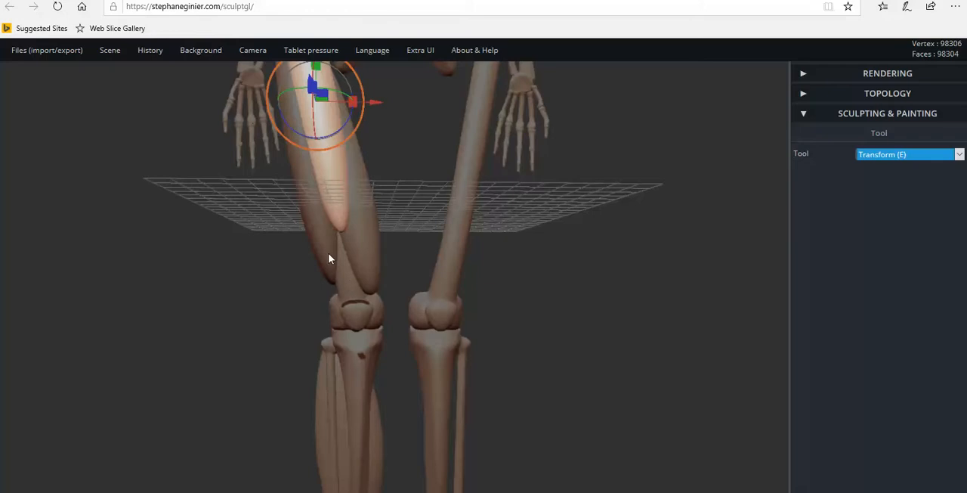
left_click_drag(392, 305, 353, 259)
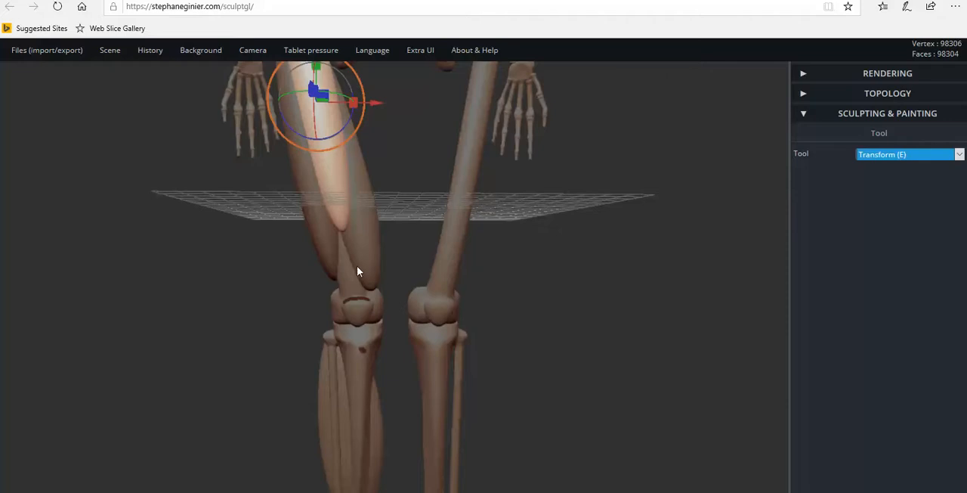
left_click_drag(396, 303, 424, 304)
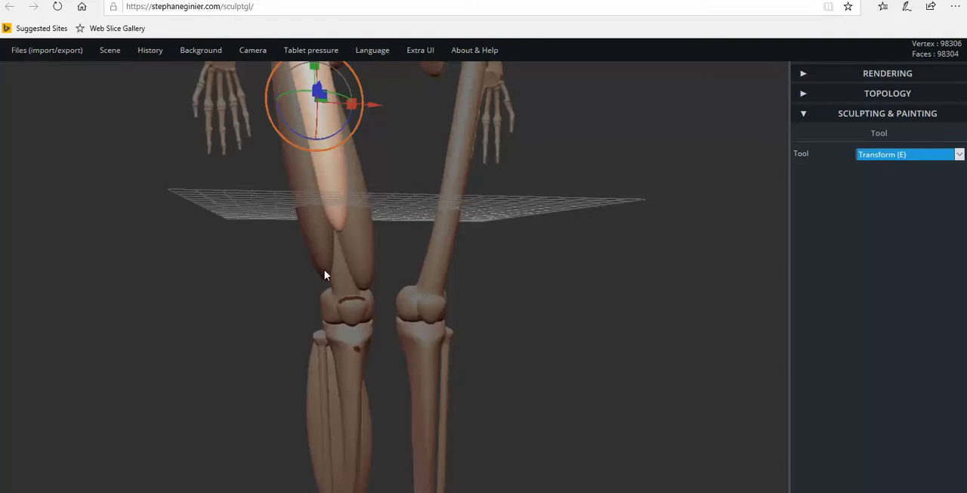
left_click_drag(433, 282, 693, 238)
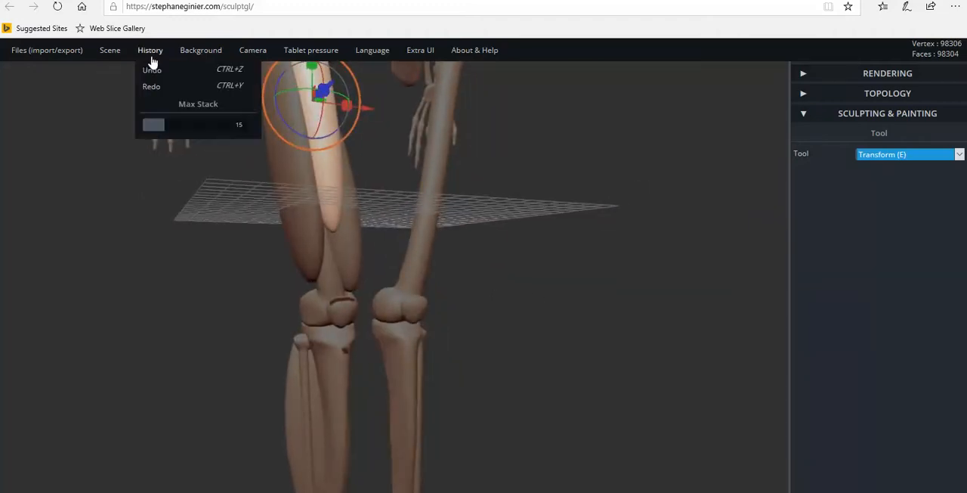
Add a new sphere to the scene and lower it to knee height.
mouse_move(113, 56)
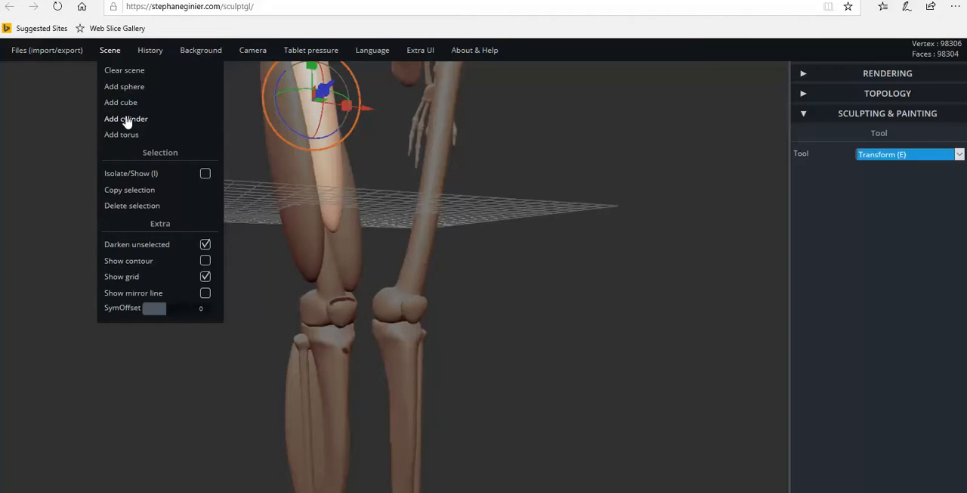
left_click_drag(238, 281, 182, 286)
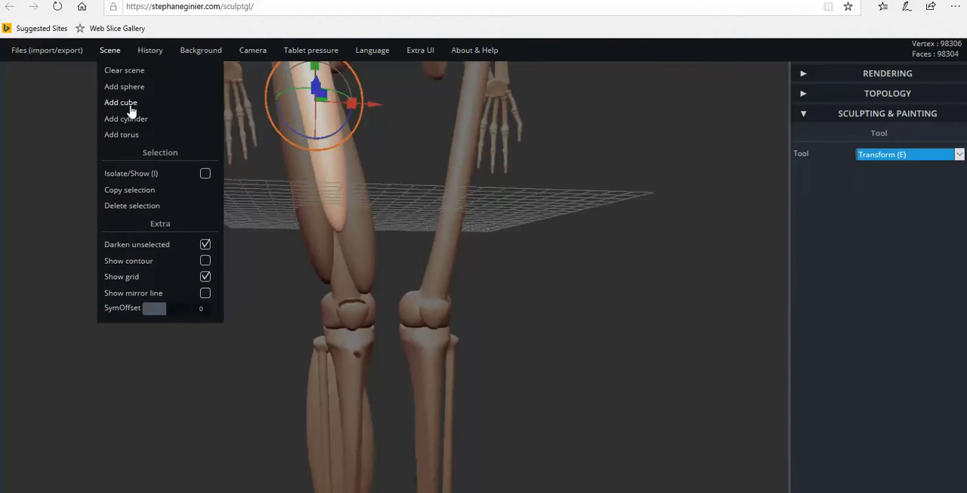
left_click(128, 89)
left_click_drag(476, 322, 526, 328)
left_click_drag(374, 81, 378, 287)
Move the sphere forward in front of the knees and flatten it front to back into a thin disc.
left_click_drag(458, 296, 545, 299)
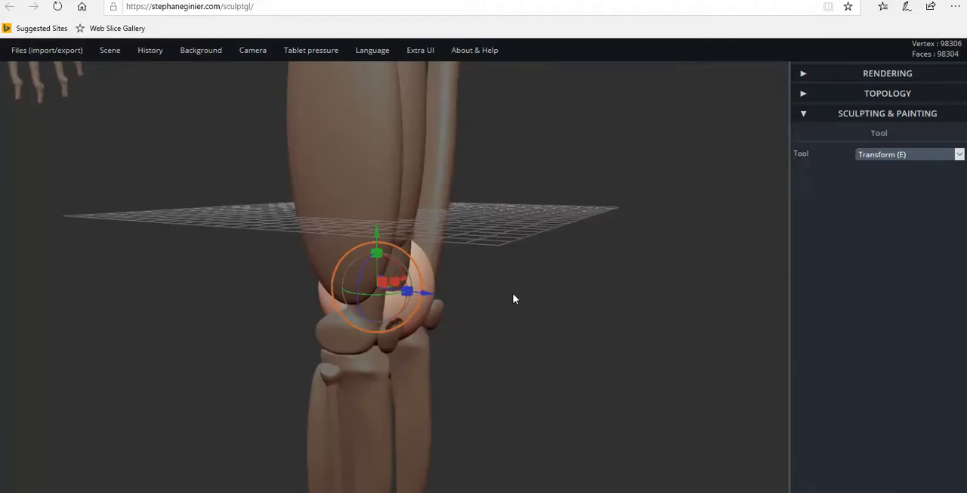
left_click_drag(428, 293, 659, 336)
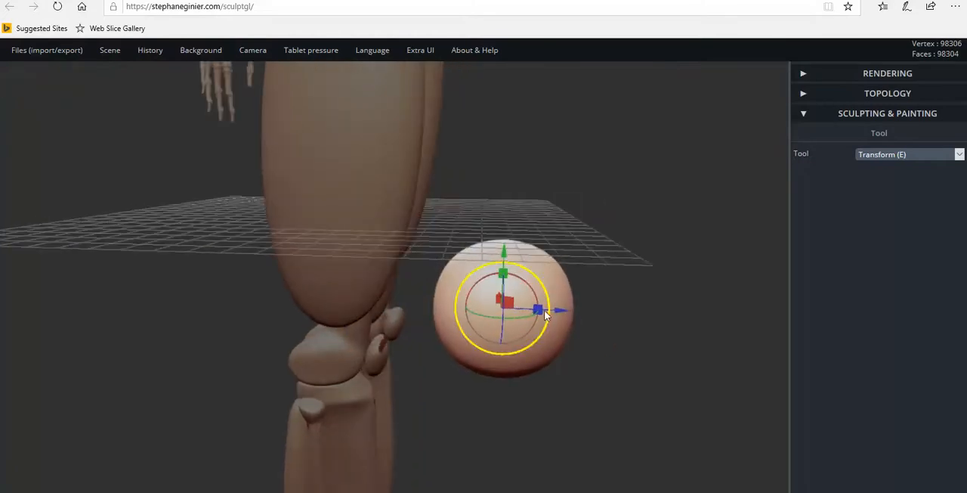
left_click_drag(540, 309, 513, 306)
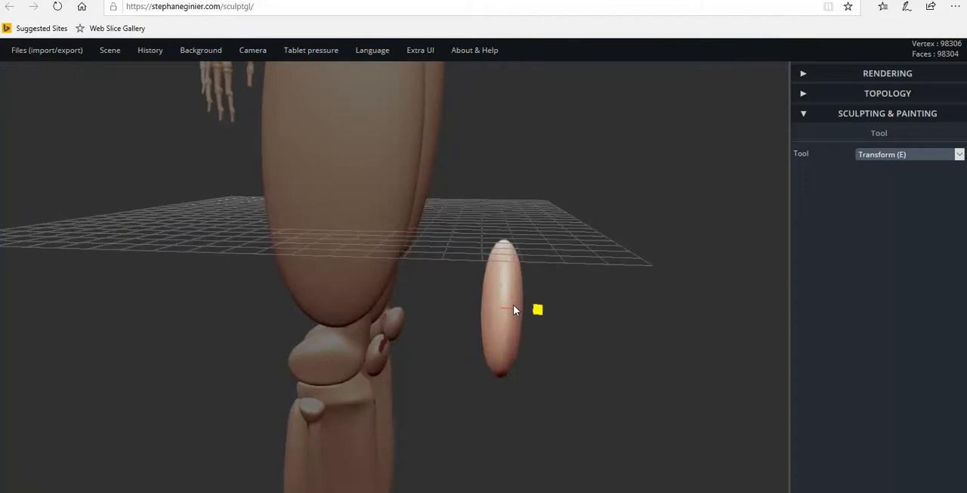
left_click_drag(549, 337, 275, 309)
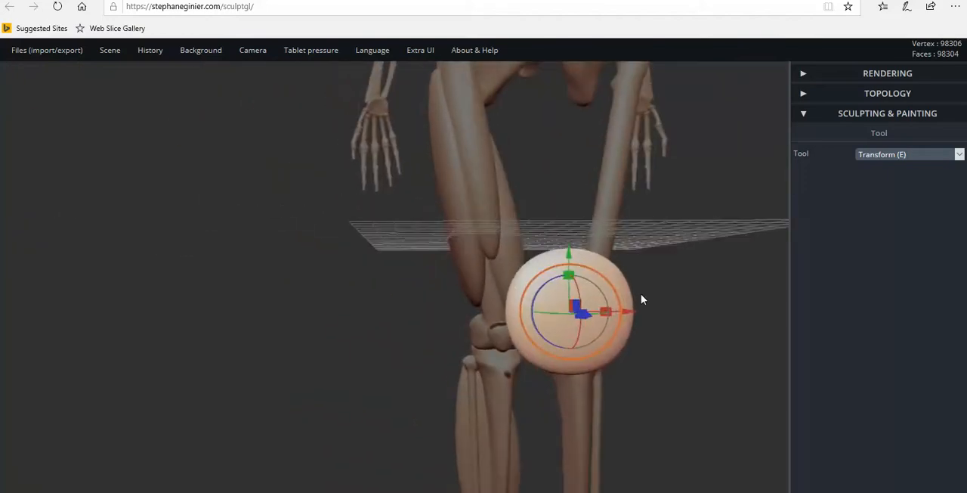
Undo the first scaling attempt on the flattened sphere and narrow its width into an upright oval.
mouse_move(611, 312)
left_mouse_down()
mouse_move(598, 316)
mouse_move(680, 316)
mouse_move(553, 319)
mouse_move(705, 350)
mouse_move(547, 371)
mouse_move(552, 358)
mouse_move(557, 460)
mouse_move(556, 400)
mouse_move(516, 322)
mouse_move(604, 329)
mouse_move(627, 318)
mouse_move(617, 321)
left_mouse_up()
key("ctrl+z")
left_click_drag(564, 338, 700, 365)
left_click_drag(637, 310, 406, 336)
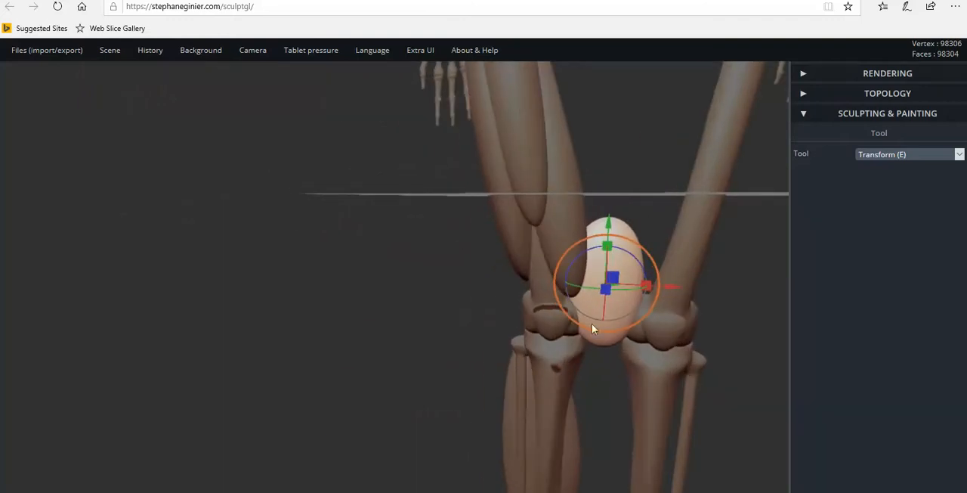
Shift the flattened oval sideways and in depth so it sits over the front of the muscled leg's knee.
left_click_drag(674, 290, 603, 281)
left_click_drag(603, 281, 786, 312)
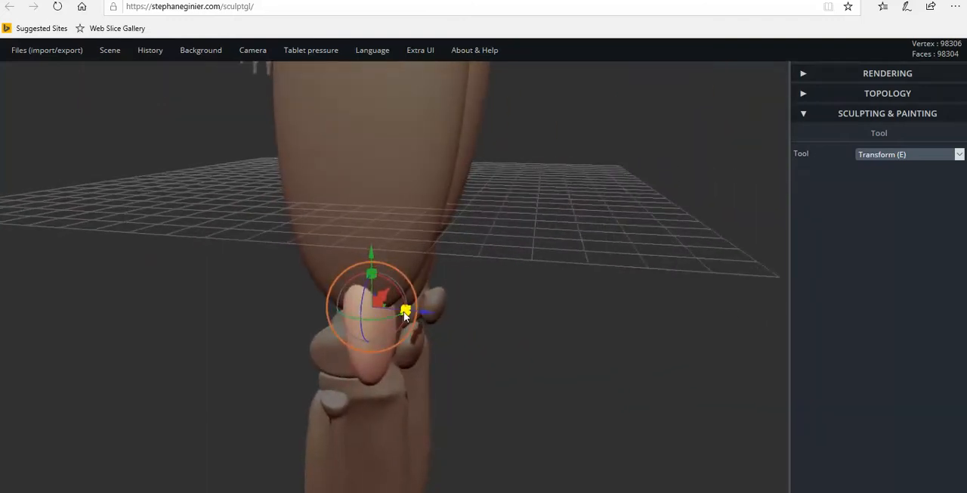
left_click_drag(425, 311, 275, 294)
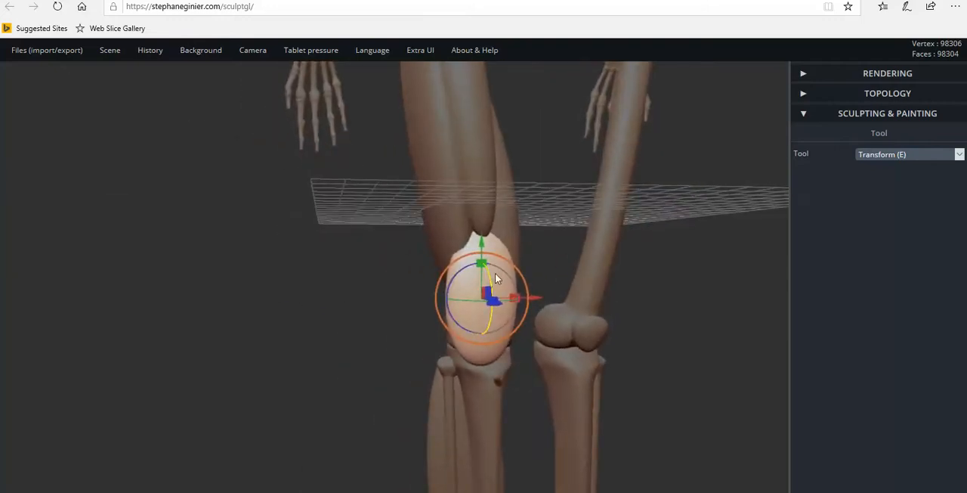
Scale the oval down uniformly and raise it between the front thigh muscle's lower end and the kneecap.
left_click_drag(520, 281, 510, 278)
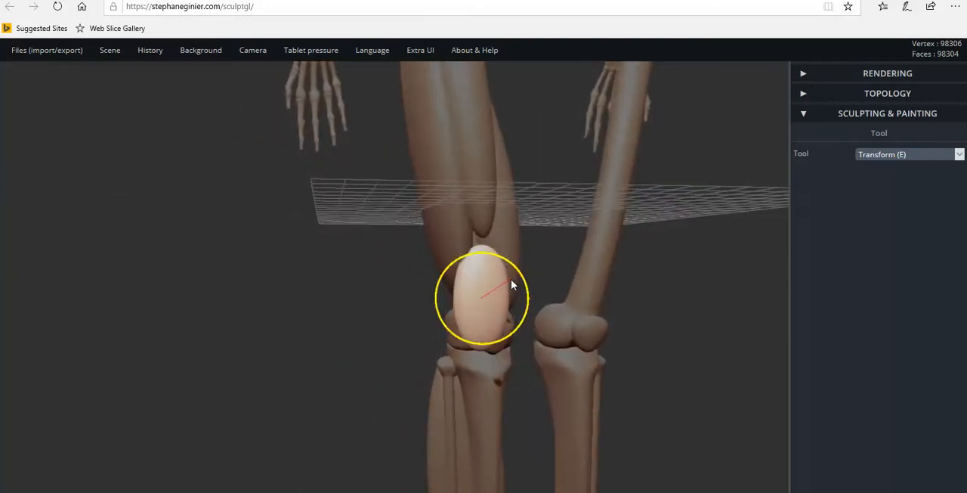
left_click_drag(481, 240, 484, 219)
right_click_drag(520, 286, 408, 282)
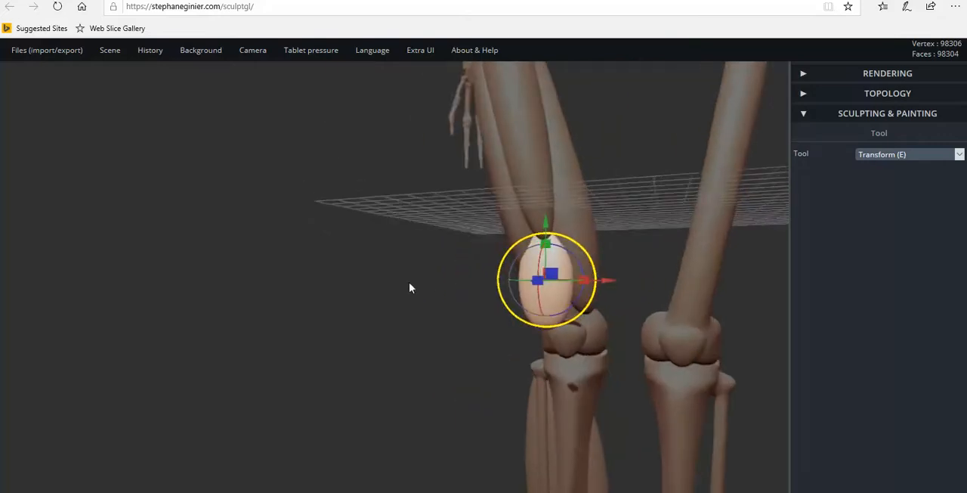
right_click_drag(600, 294, 658, 297)
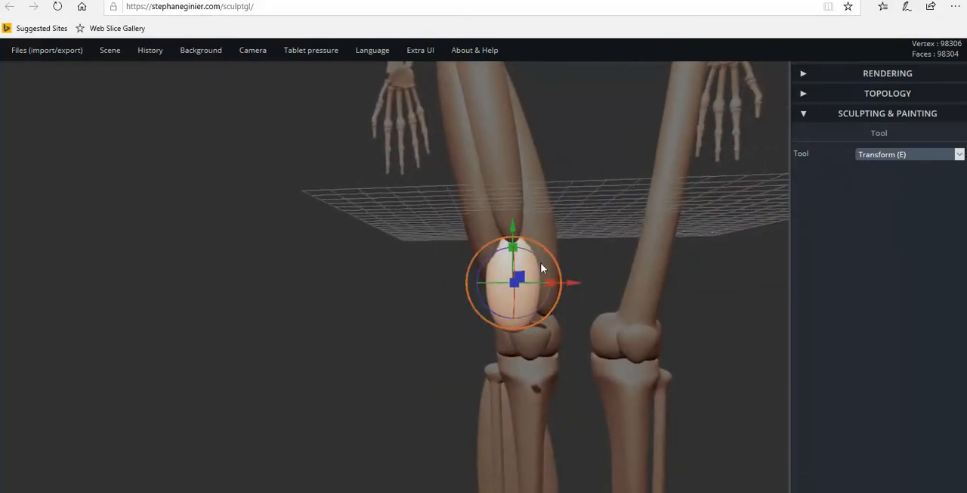
right_click_drag(523, 299, 487, 305)
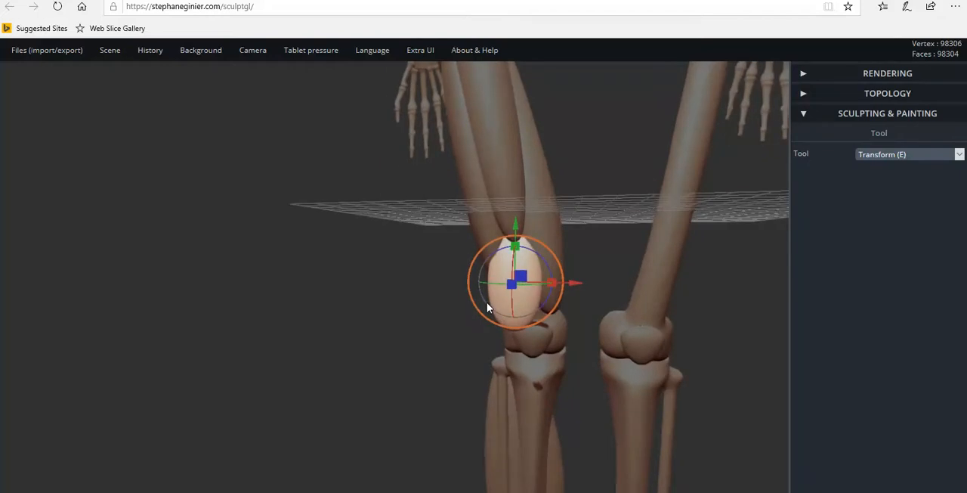
Rotate the oval so its tilt follows the slant of the thigh down to the kneecap.
left_click_drag(544, 307, 539, 288)
right_click_drag(539, 287, 384, 167)
scroll(568, 325, "up", 5)
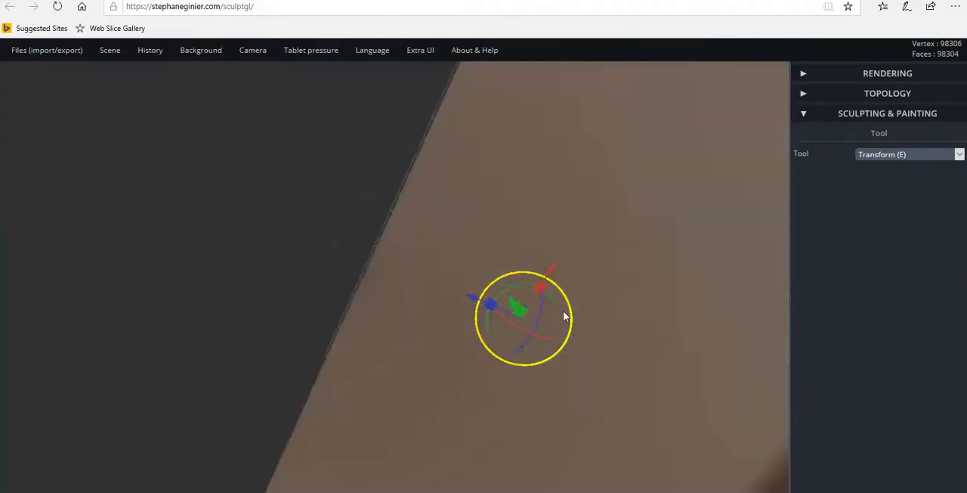
scroll(564, 316, "down", 5)
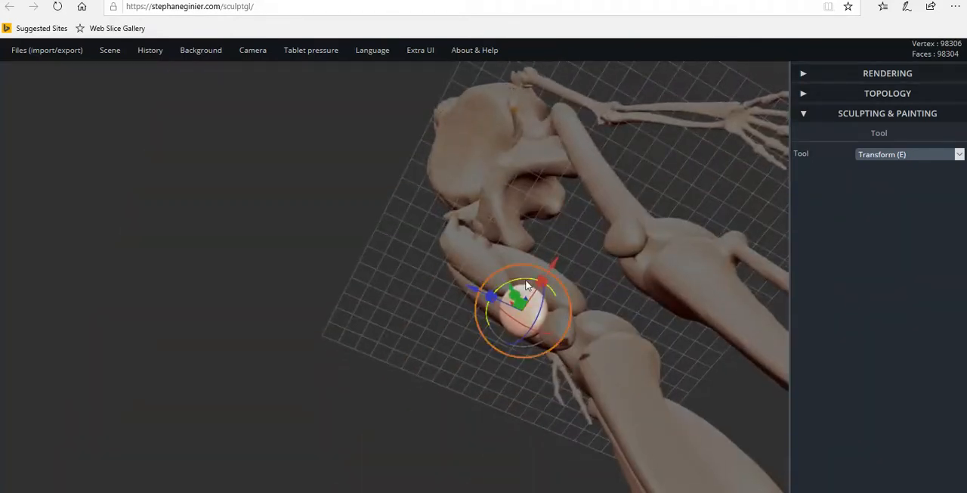
right_click_drag(520, 279, 718, 402)
left_click_drag(566, 310, 572, 311)
right_click_drag(527, 318, 846, 318)
right_click_drag(640, 380, 692, 382)
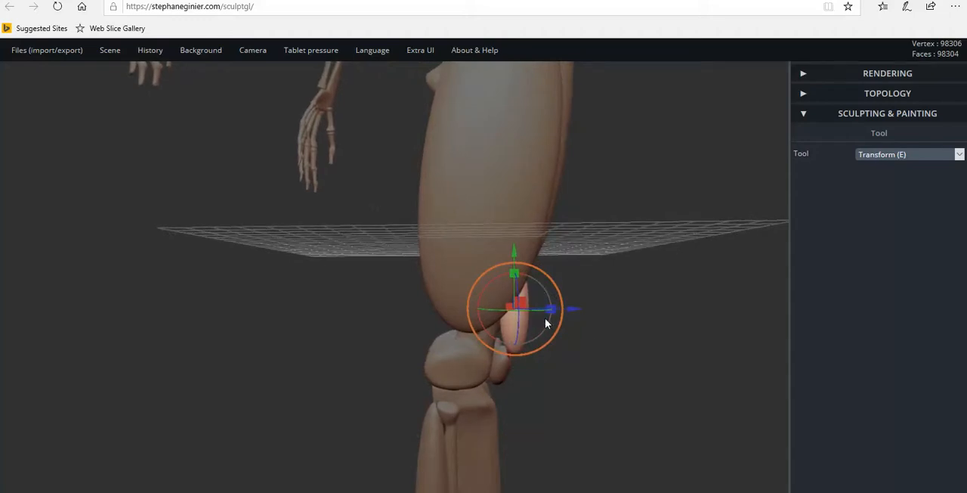
left_click_drag(487, 331, 482, 324)
Shift the tilted oval sideways and in depth to line up with the muscle and kneecap, and narrow its width.
left_click_drag(578, 360, 392, 359)
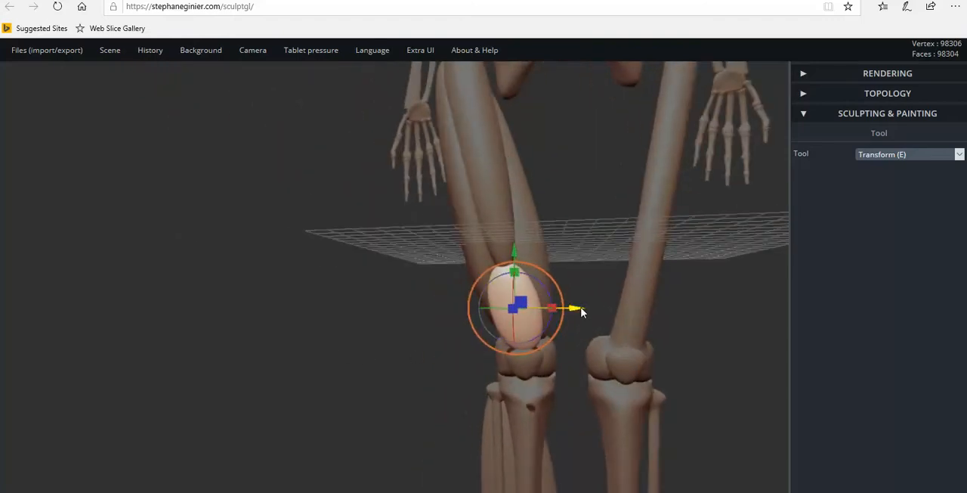
left_click_drag(576, 312, 571, 313)
left_click_drag(568, 308, 572, 309)
right_click_drag(521, 330, 576, 276)
left_click_drag(602, 253, 596, 252)
right_click_drag(632, 297, 462, 291)
scroll(381, 288, "down", 5)
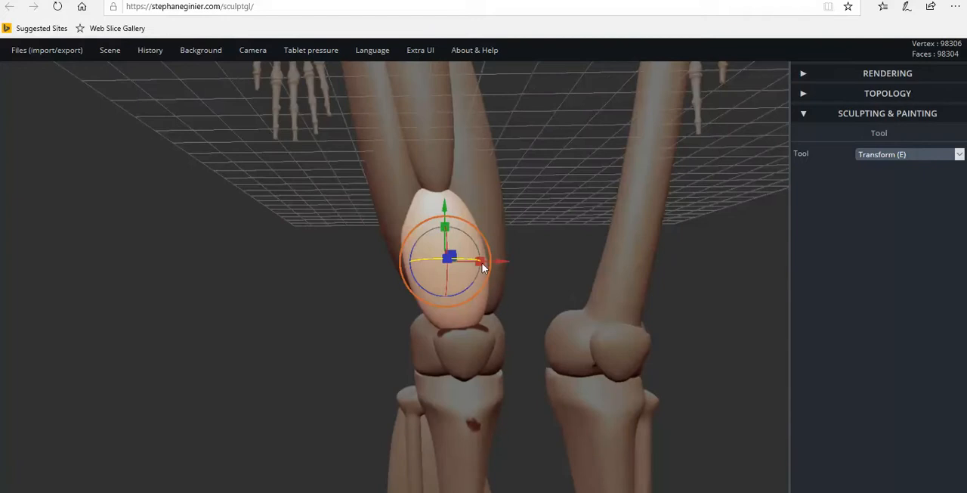
left_click_drag(482, 262, 491, 263)
Push in the oval's outer edge using the Move tool with radius 94 and intensity 25.
left_click(881, 157)
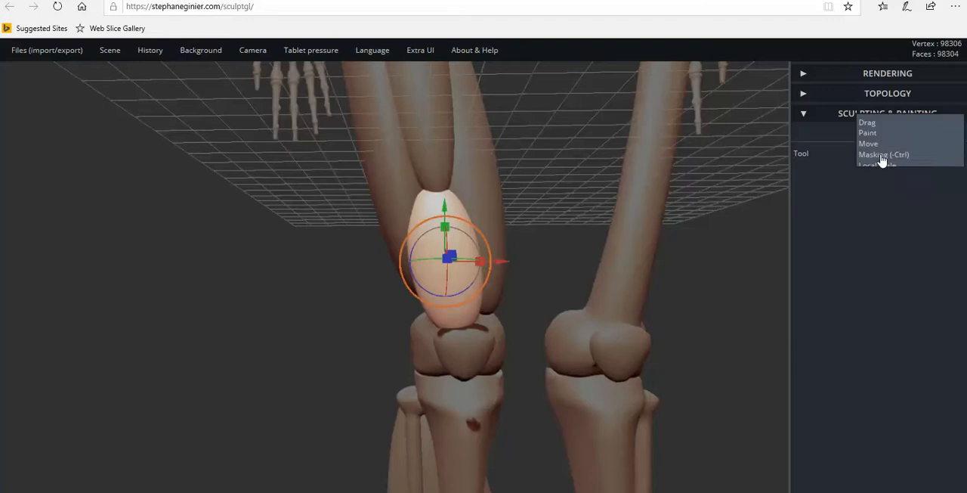
left_click(876, 143)
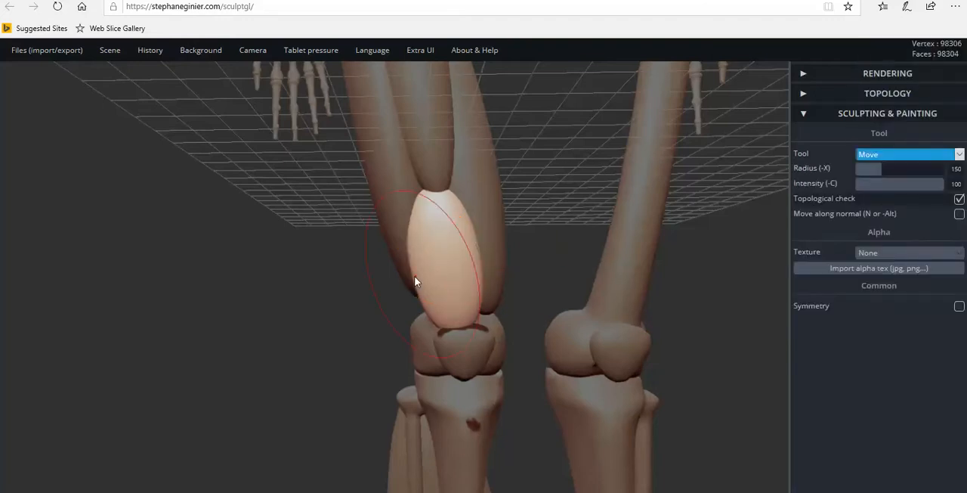
left_click_drag(880, 172, 870, 171)
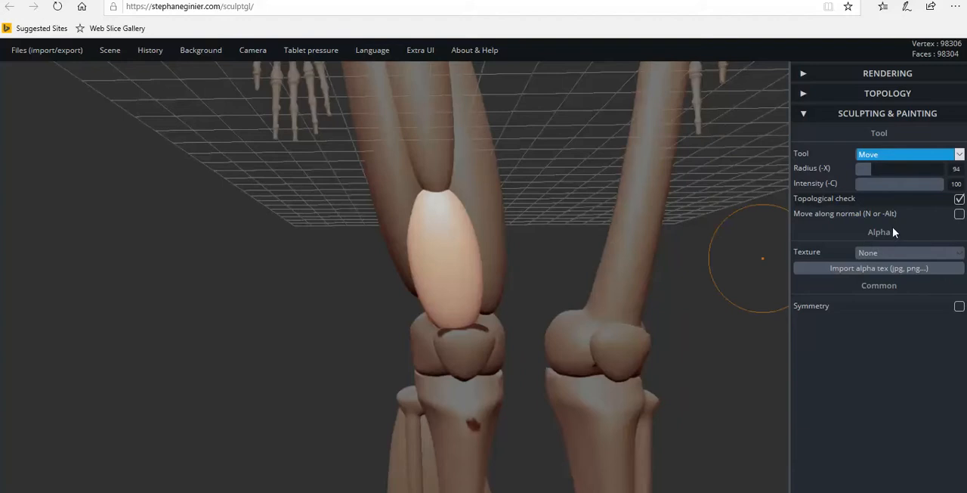
left_click_drag(944, 184, 876, 186)
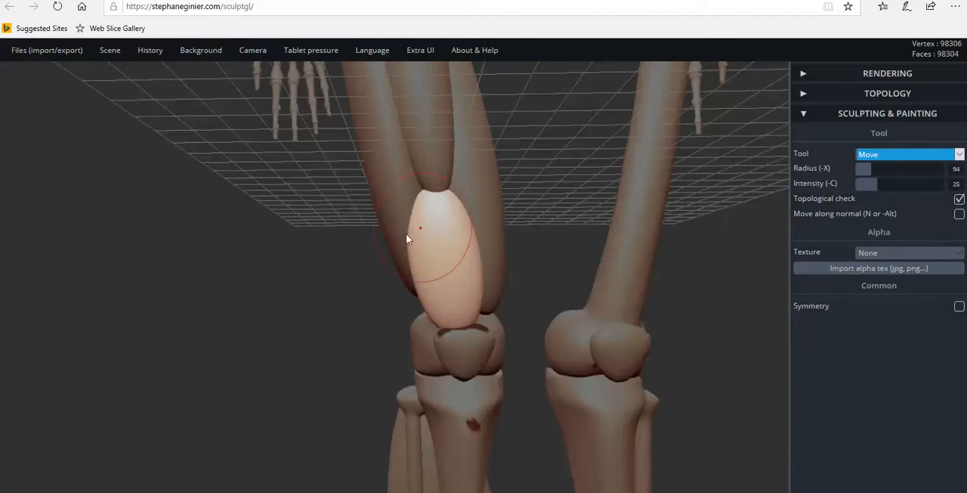
left_click_drag(414, 250, 423, 205)
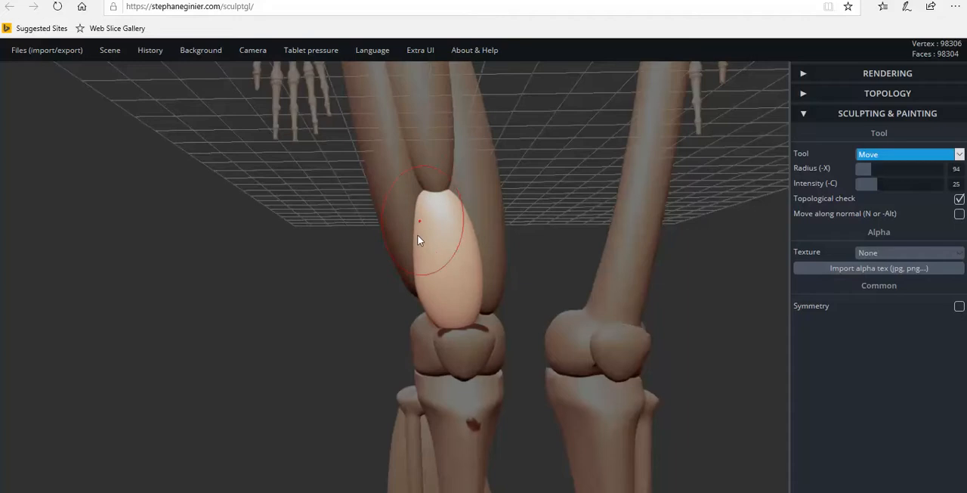
left_click_drag(416, 271, 422, 291)
Pull out the oval's lower inner corner and push in its upper inner edge so the shape tapers toward the muscle.
scroll(435, 326, "up", 2)
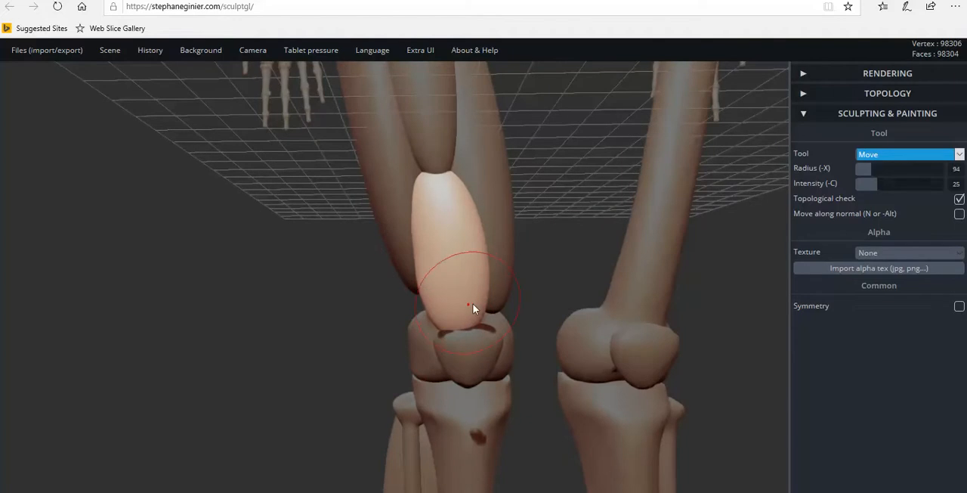
left_click_drag(485, 309, 495, 325)
left_click_drag(485, 278, 489, 282)
left_click(472, 200)
left_click(464, 195)
left_click_drag(463, 198, 447, 207)
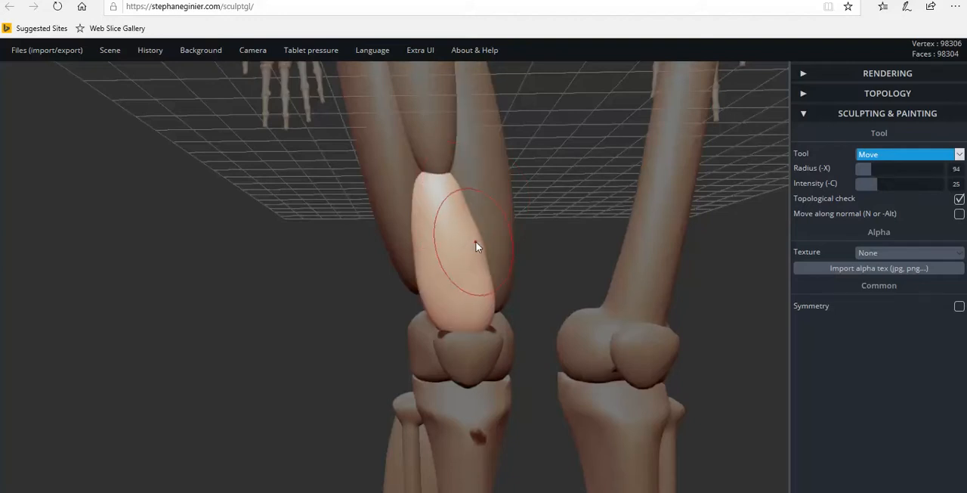
scroll(476, 241, "up", 2)
left_click_drag(479, 244, 469, 244)
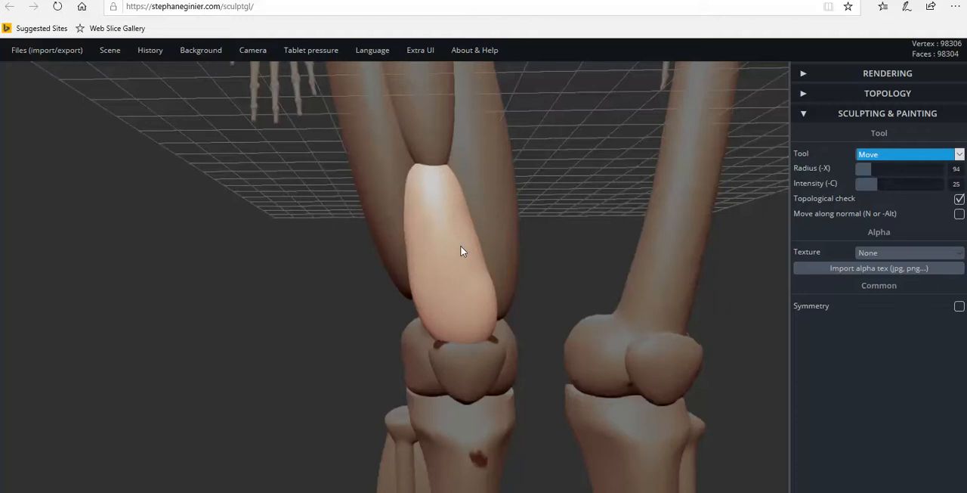
Stretch the oval's bottom edge across the top of the kneecap and widen its lower inner corner.
mouse_move(474, 312)
left_mouse_down()
mouse_move(491, 319)
mouse_move(497, 334)
mouse_move(518, 337)
left_mouse_up()
scroll(487, 355, "up", 3)
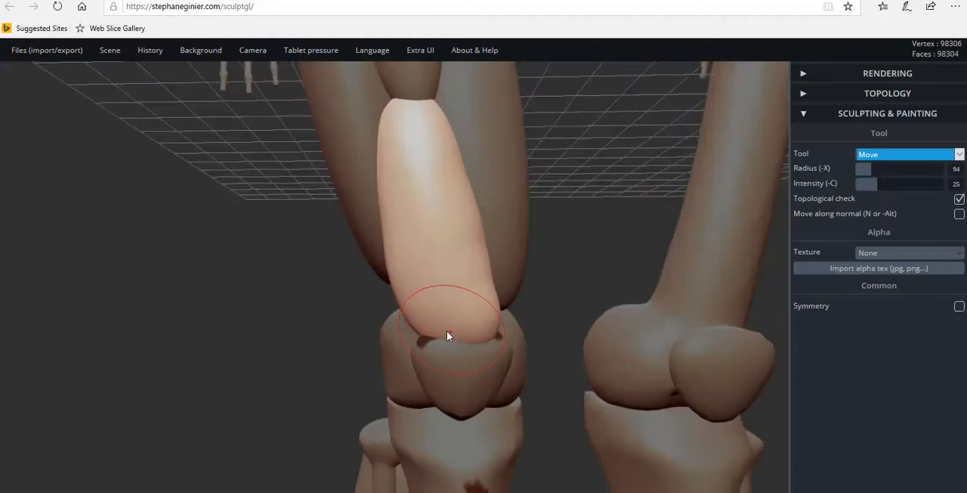
mouse_move(426, 341)
left_mouse_down()
mouse_move(464, 344)
mouse_move(473, 324)
mouse_move(475, 340)
mouse_move(483, 326)
left_mouse_up()
left_click_drag(377, 327, 223, 339)
scroll(223, 339, "down", 2)
left_click_drag(501, 300, 528, 294)
left_click_drag(499, 297, 515, 296)
left_click_drag(438, 306, 646, 307)
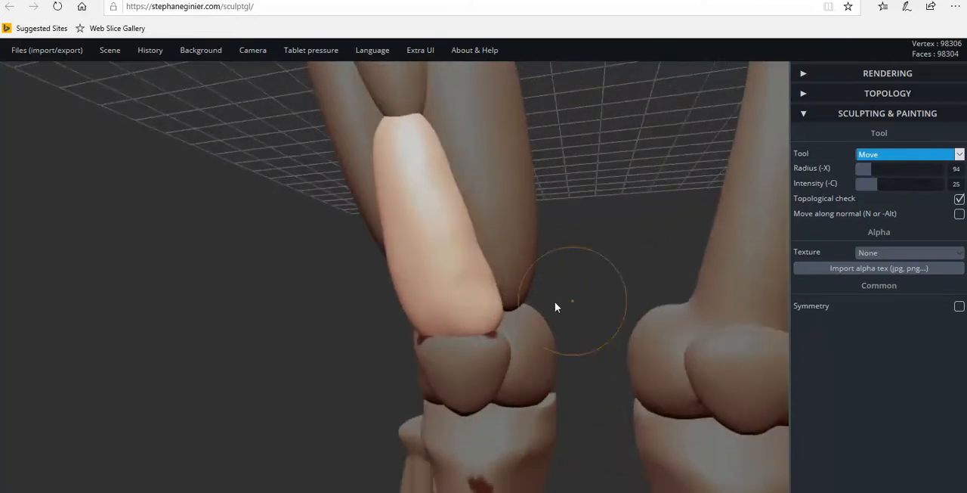
Reselect the oval above the kneecap and reshape its lower inner corner and inner edge to meet the kneecap's rim.
scroll(494, 330, "up", 3)
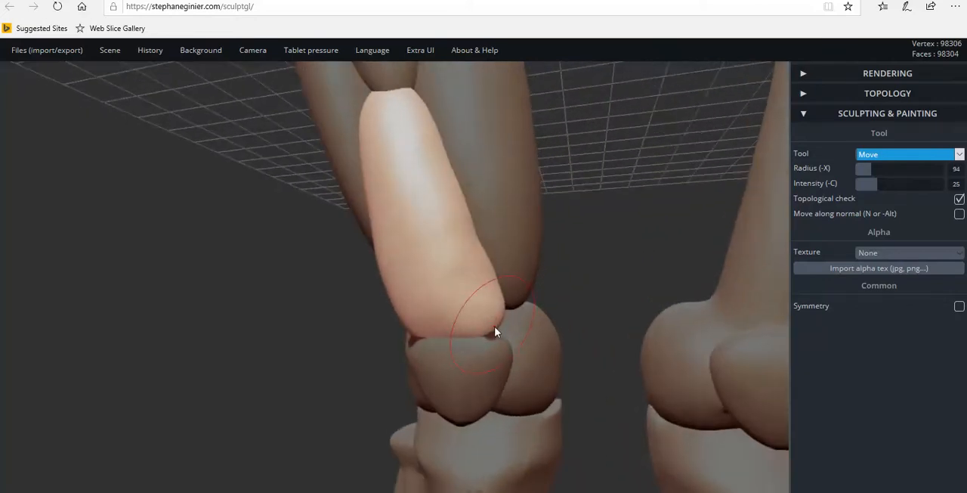
left_click(499, 342)
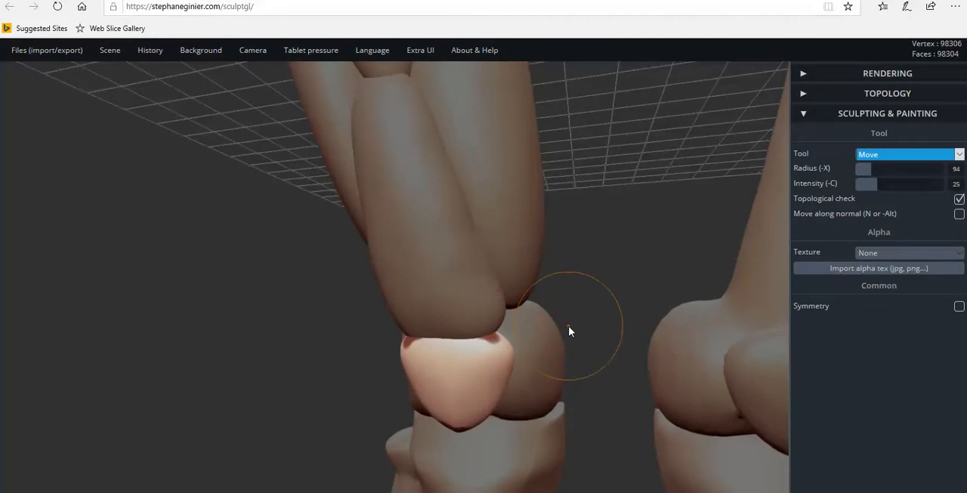
key("ctrl")
left_click(499, 310)
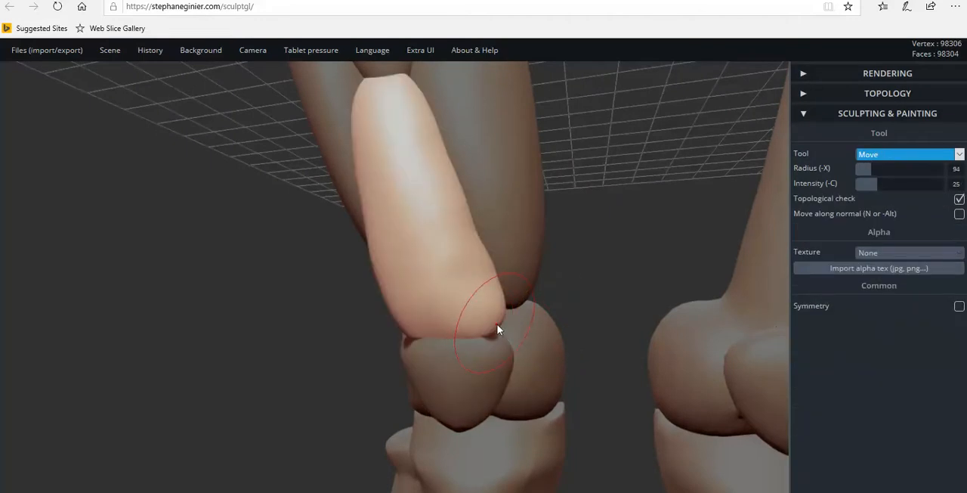
right_click_drag(501, 355, 476, 333)
right_click_drag(499, 305, 602, 251)
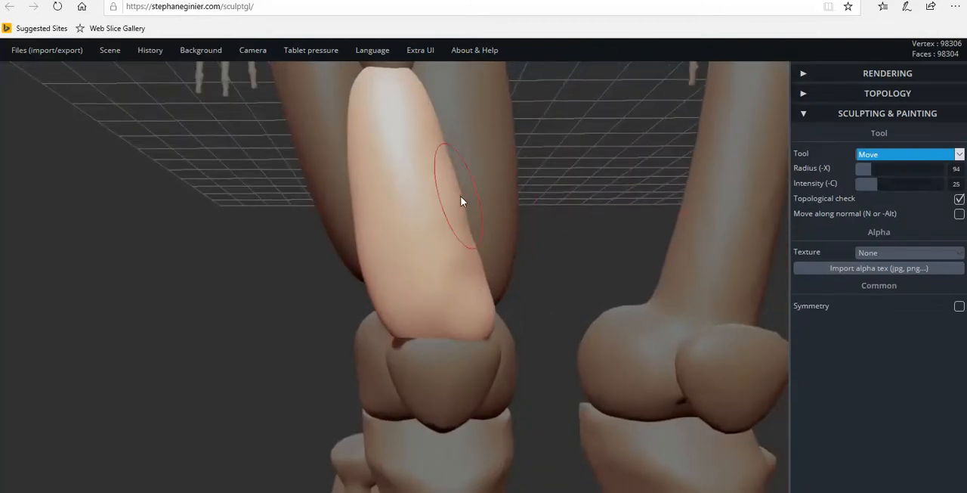
scroll(476, 257, "up", 2)
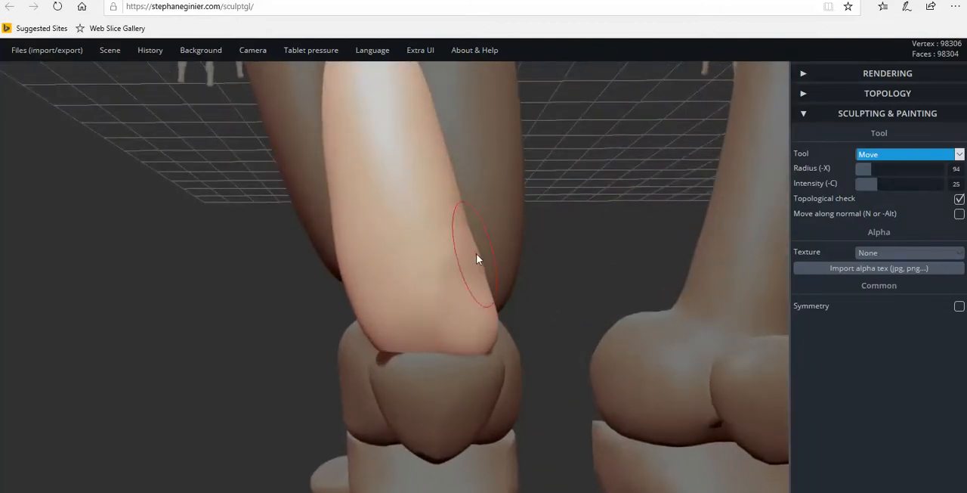
right_click_drag(480, 280, 596, 299)
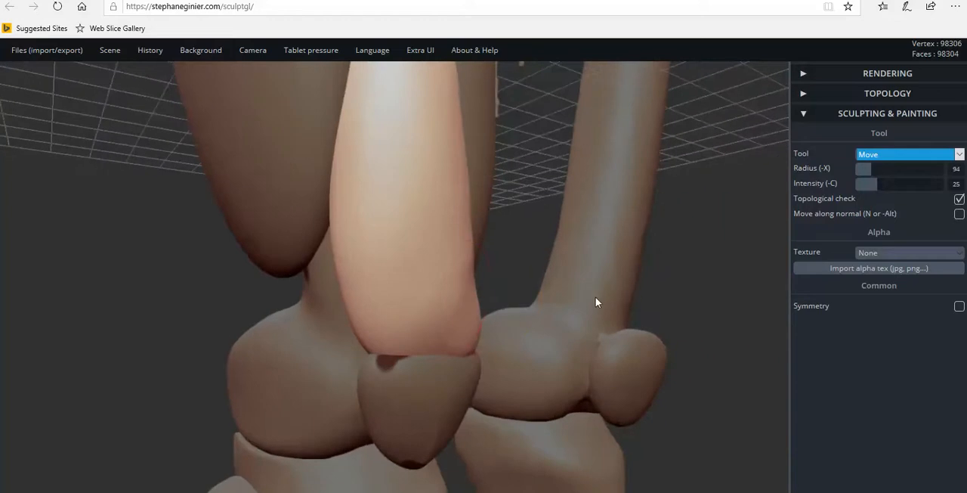
left_click_drag(477, 307, 474, 322)
Pull the oval's outer side backward toward the thigh bone beneath the outer thigh muscle.
scroll(414, 220, "down", 2)
right_click_drag(411, 225, 587, 231)
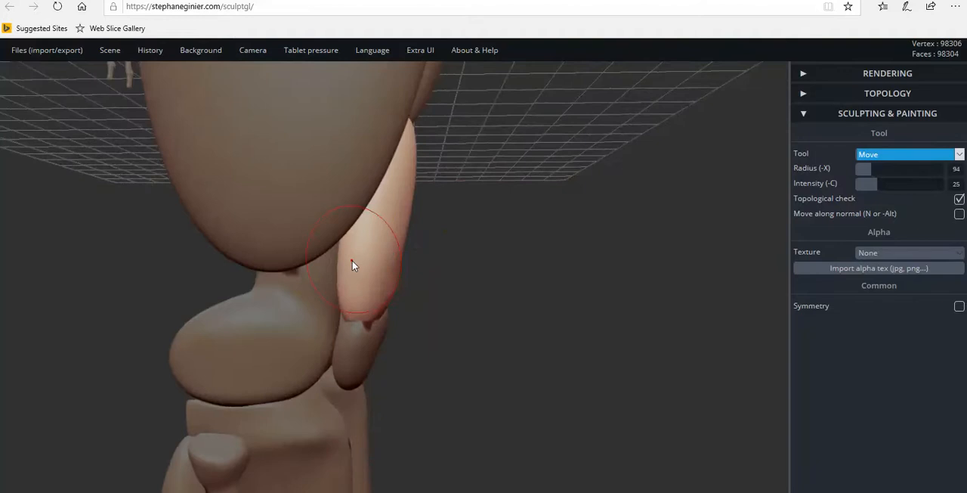
right_click_drag(352, 261, 254, 259)
left_click_drag(364, 245, 319, 254)
mouse_move(319, 259)
right_mouse_down()
mouse_move(382, 222)
mouse_move(352, 250)
right_mouse_up()
left_click_drag(352, 250, 283, 285)
mouse_move(283, 285)
right_mouse_down()
mouse_move(415, 264)
mouse_move(348, 276)
right_mouse_up()
left_click_drag(347, 276, 306, 276)
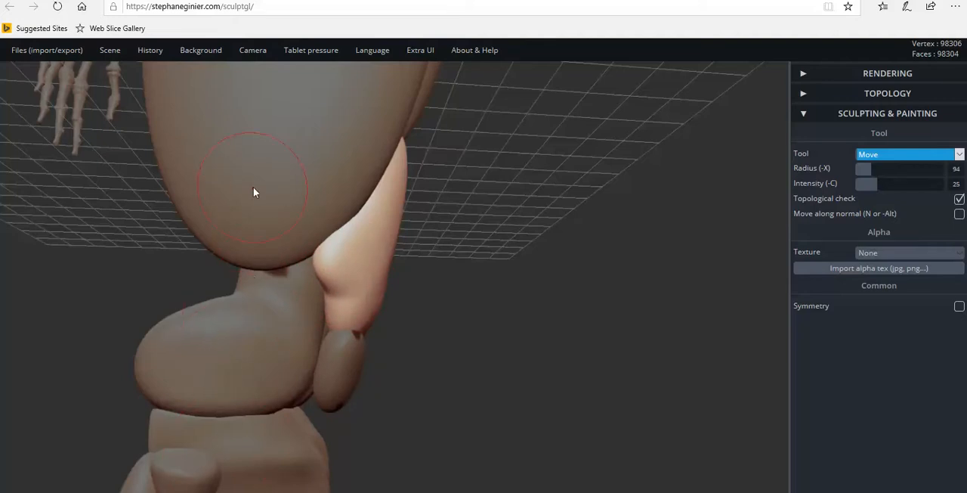
Fill out the notch in the oval's lower outer edge just above the kneecap.
right_click_drag(406, 300, 301, 266)
scroll(394, 302, "up", 3)
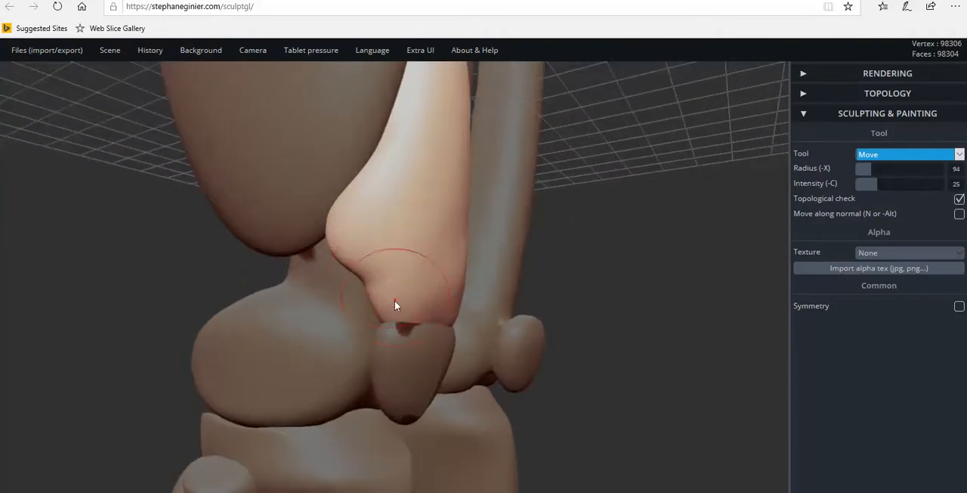
left_click_drag(369, 291, 366, 289)
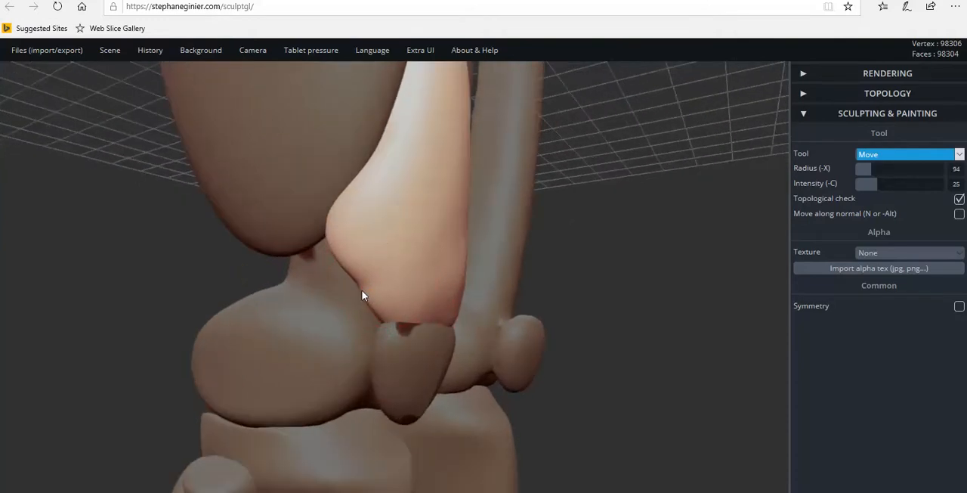
right_click_drag(364, 285, 516, 262)
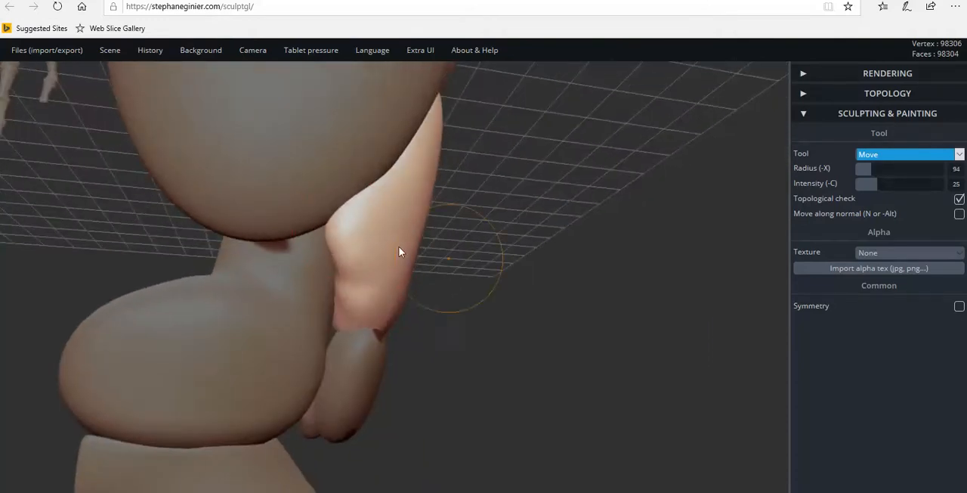
left_click(318, 222)
left_click(339, 225)
Refine the oval's outer side so it runs smoothly from the outer thigh muscle down to the kneecap.
scroll(369, 299, "up", 1)
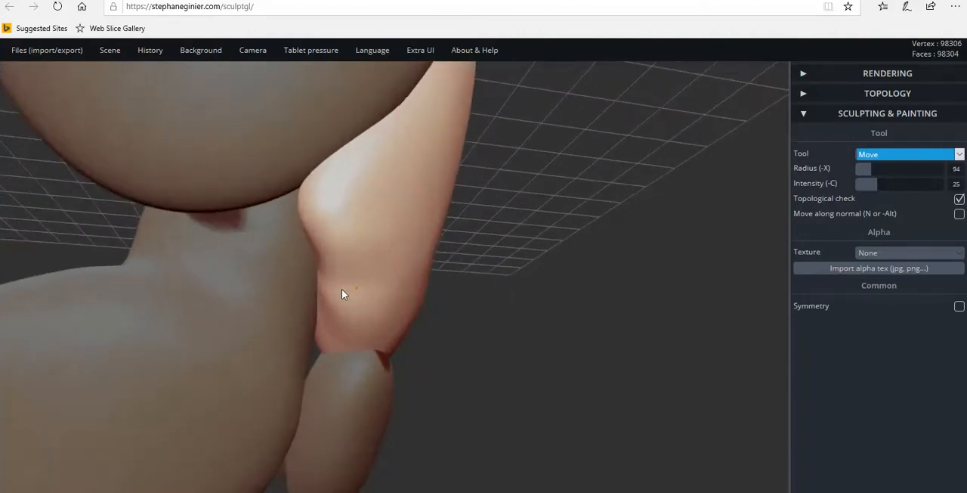
right_click_drag(403, 323, 244, 334)
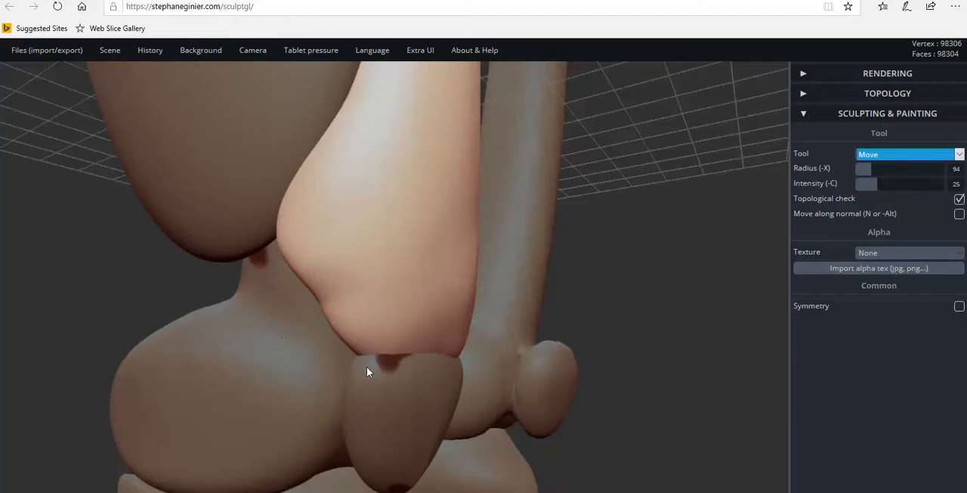
scroll(337, 332, "up", 1)
scroll(334, 330, "up", 1)
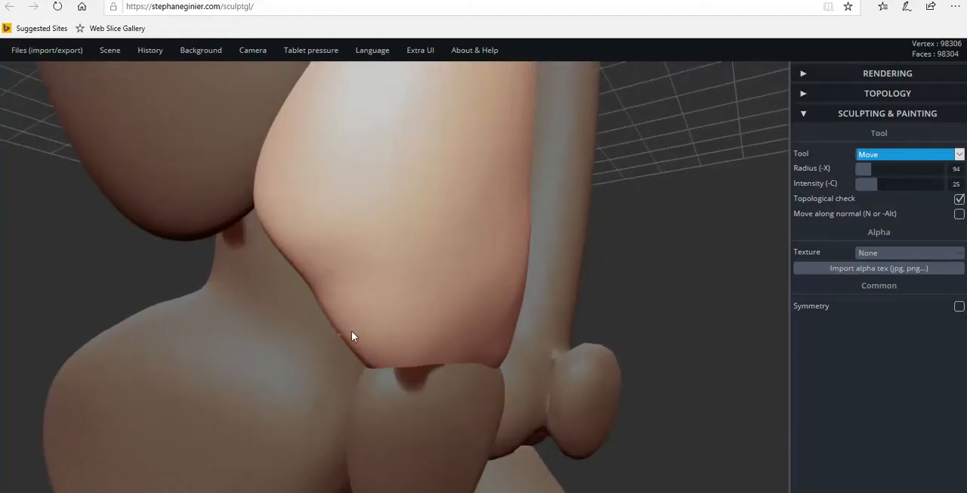
right_click_drag(301, 261, 584, 261)
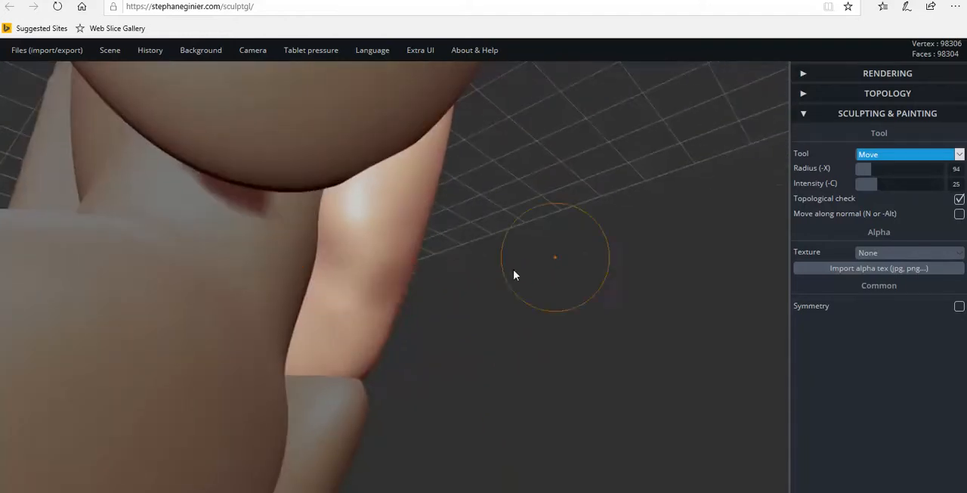
right_click_drag(403, 310, 340, 298)
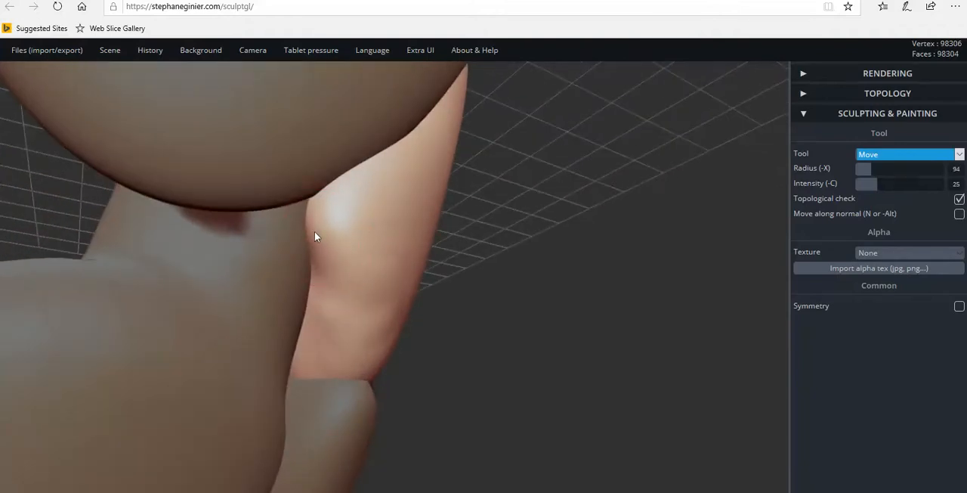
mouse_move(328, 214)
right_mouse_down()
mouse_move(264, 259)
mouse_move(373, 328)
right_mouse_up()
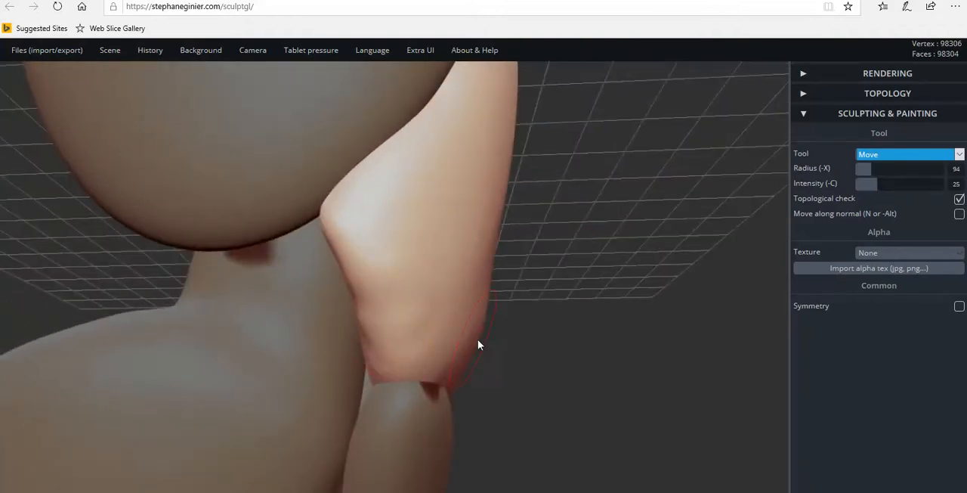
Push the oval's front edge in just above the kneecap and fit its upper end beneath the front thigh muscle's tip.
left_click_drag(482, 336, 469, 333)
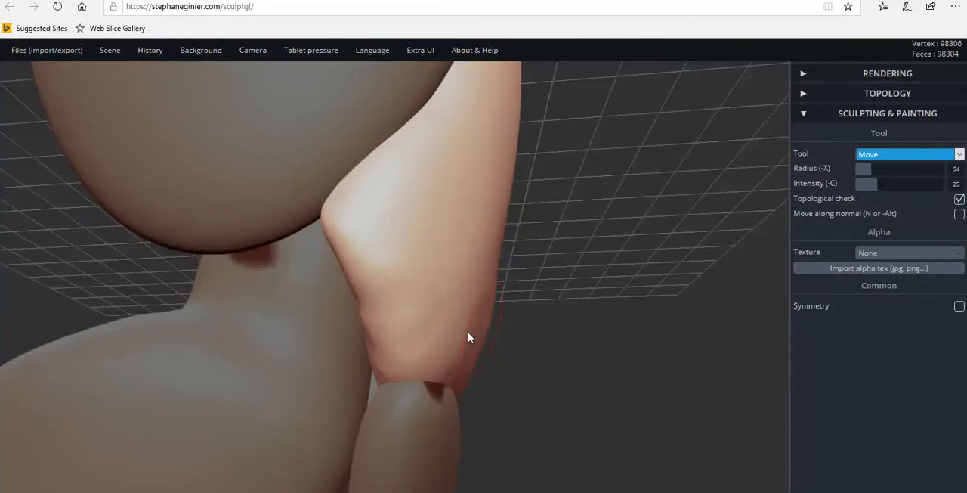
right_click_drag(501, 332, 376, 300)
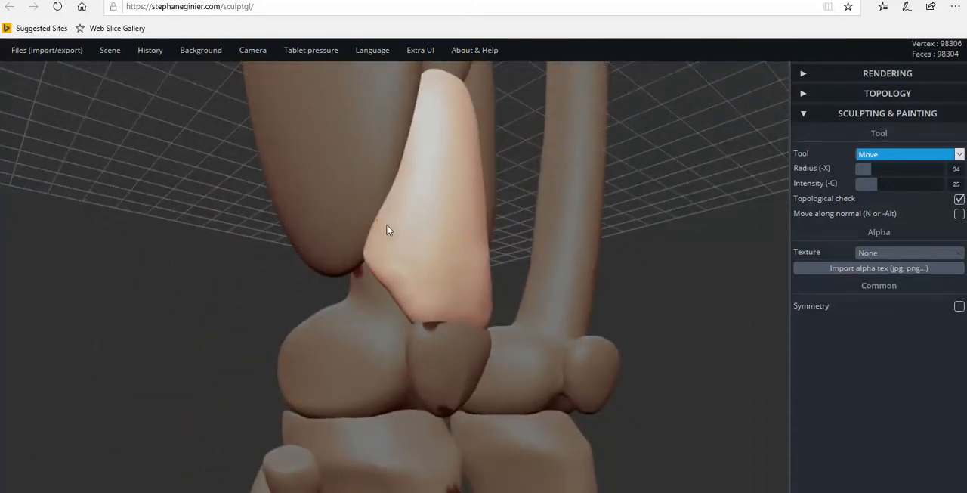
right_click_drag(385, 204, 406, 177)
left_click(390, 158)
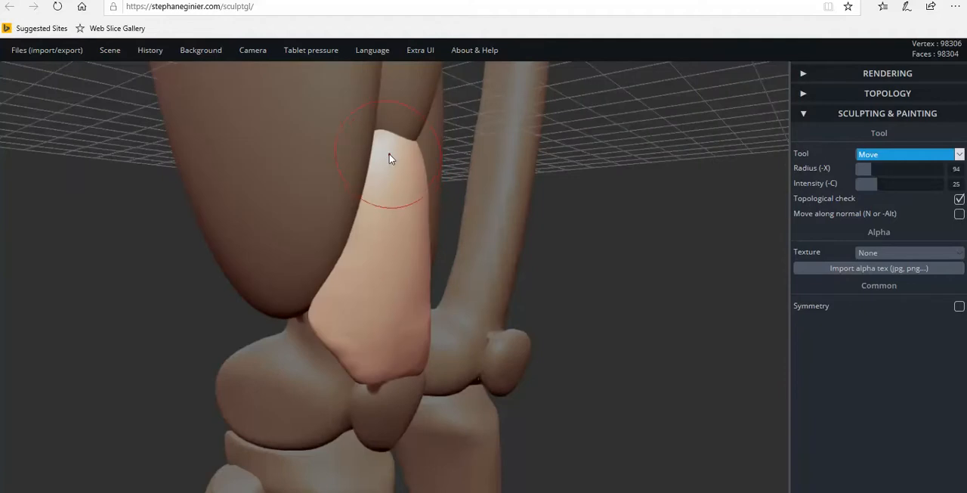
right_click_drag(416, 241, 421, 158)
left_click_drag(442, 166, 446, 161)
left_click_drag(391, 149, 388, 144)
Pull the oval's lower inner corner outward so it reaches the inner thigh muscle above the kneecap.
mouse_move(464, 296)
right_mouse_down()
mouse_move(346, 294)
mouse_move(359, 301)
right_mouse_up()
right_click_drag(505, 357, 541, 375)
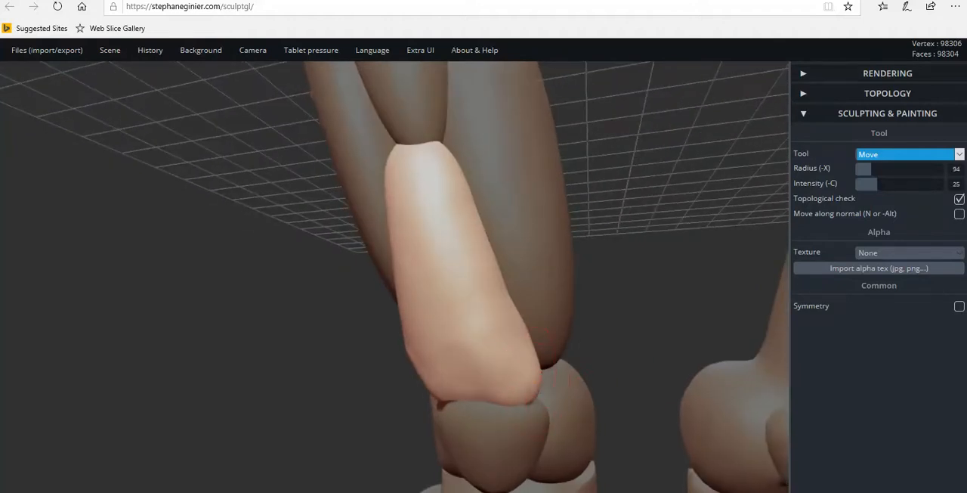
right_click_drag(516, 346, 410, 340)
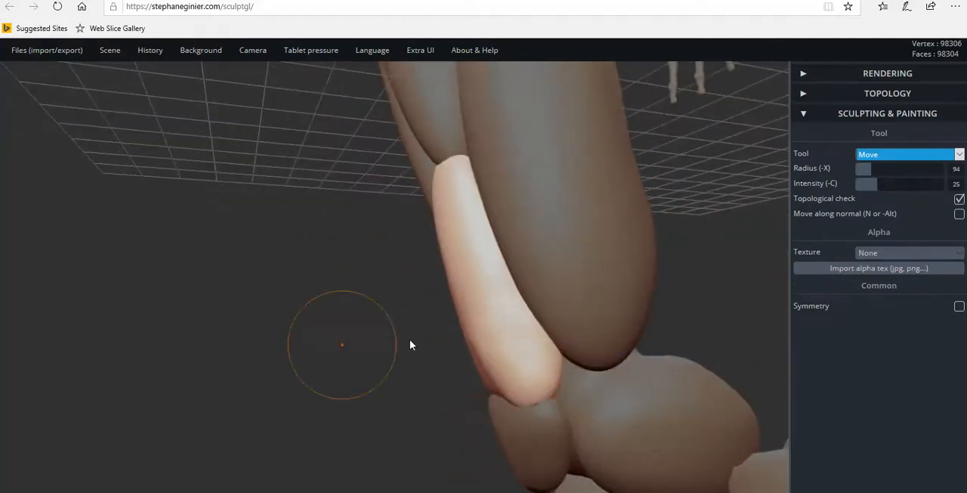
right_click_drag(529, 334, 604, 372)
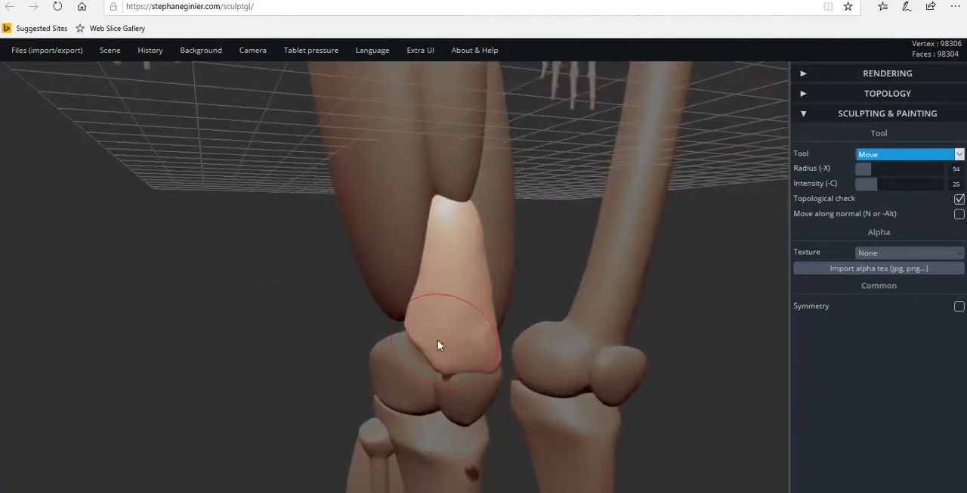
Try to flatten the tendon piece's whole front surface with the Flatten tool at intensity 32.
left_click(943, 159)
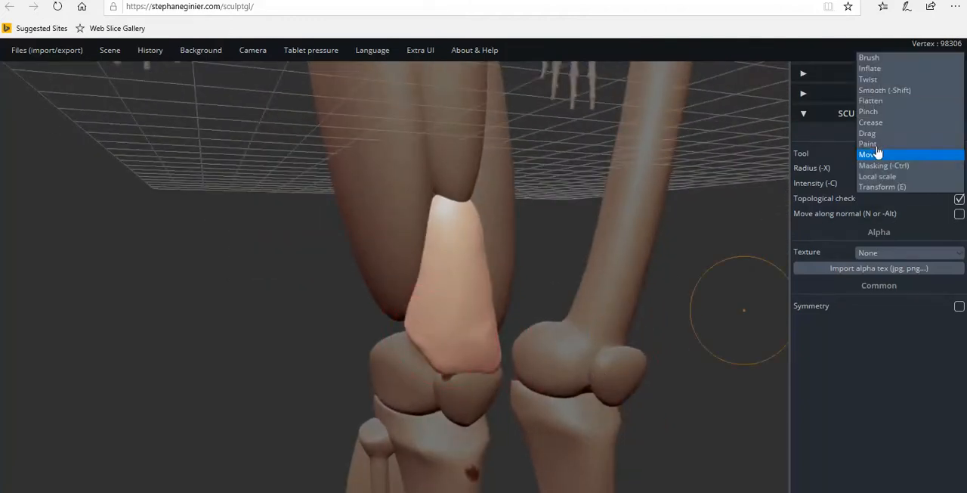
left_click(877, 103)
mouse_move(437, 344)
right_mouse_down()
mouse_move(400, 353)
mouse_move(428, 351)
right_mouse_up()
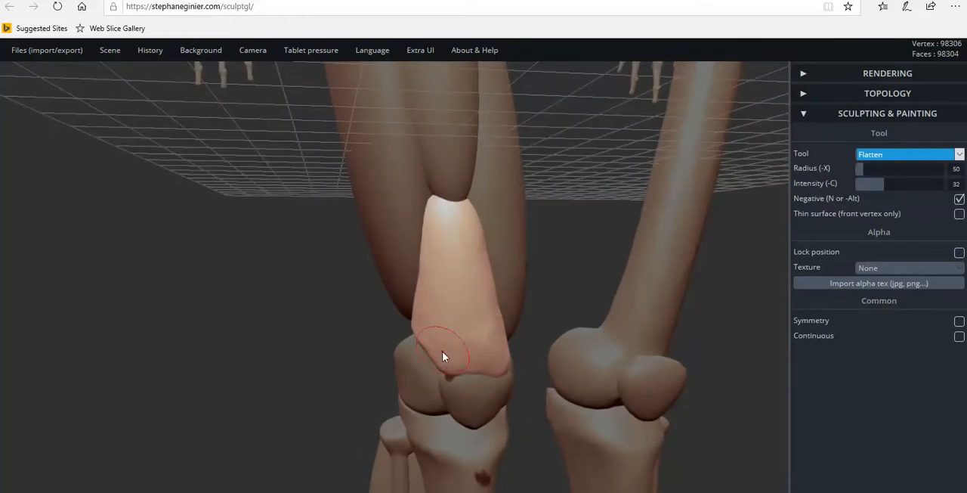
mouse_move(476, 346)
left_mouse_down()
mouse_move(438, 345)
mouse_move(490, 325)
mouse_move(440, 308)
mouse_move(485, 293)
mouse_move(444, 258)
mouse_move(474, 252)
mouse_move(432, 245)
mouse_move(474, 237)
mouse_move(434, 227)
mouse_move(472, 223)
mouse_move(452, 206)
left_mouse_up()
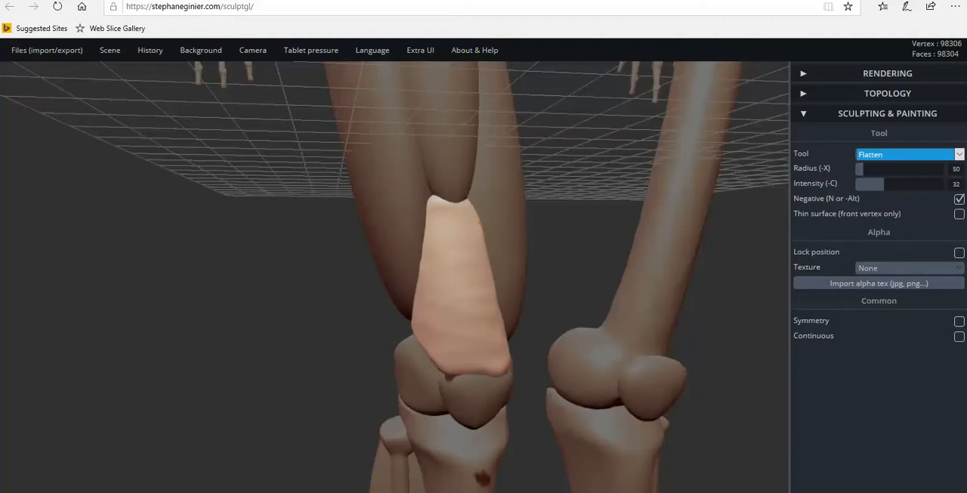
mouse_move(541, 303)
left_mouse_down()
mouse_move(723, 298)
mouse_move(339, 279)
mouse_move(509, 295)
left_mouse_up()
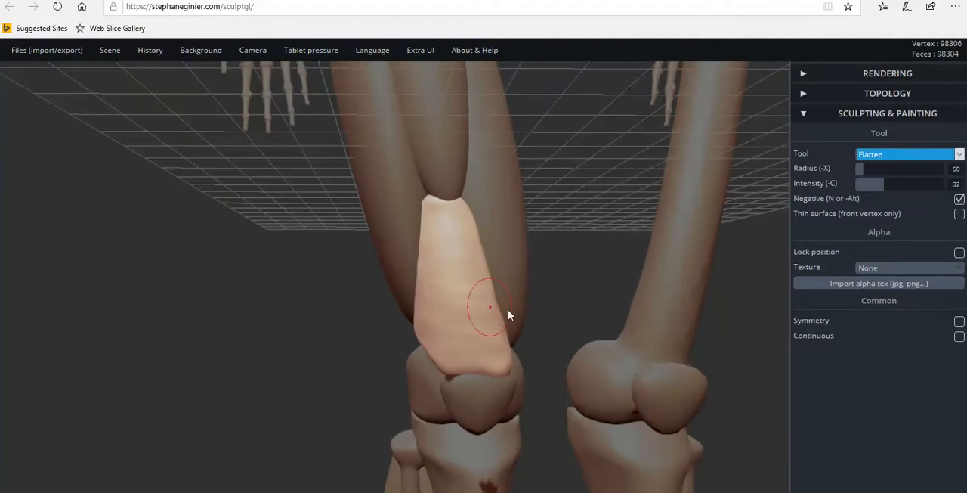
key("ctrl+z")
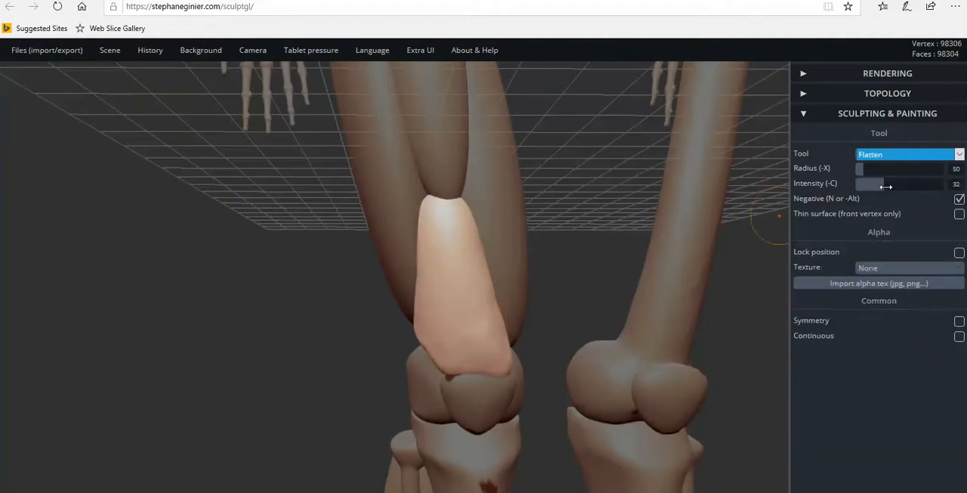
Lower the Flatten intensity to 22 and flatten the tendon piece's front surface from the kneecap up to the front thigh muscle.
right_click_drag(466, 348, 520, 315)
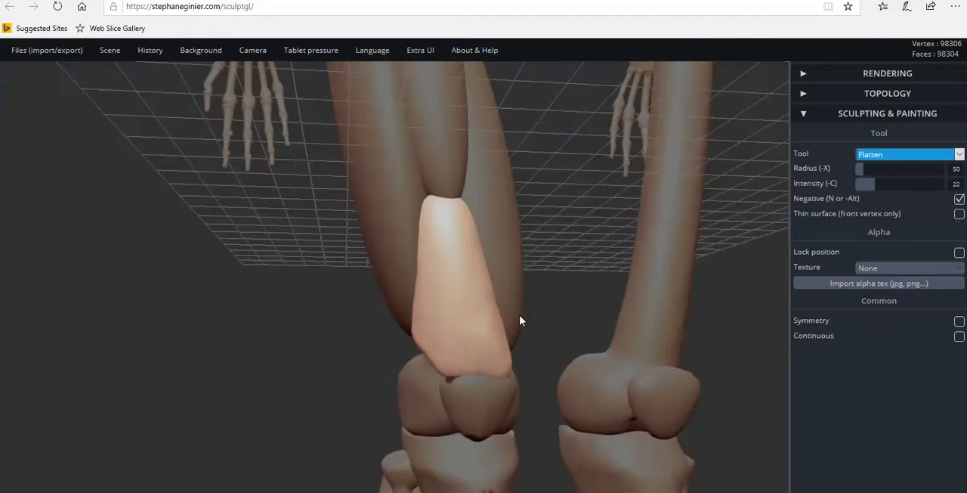
left_click_drag(442, 366, 508, 372)
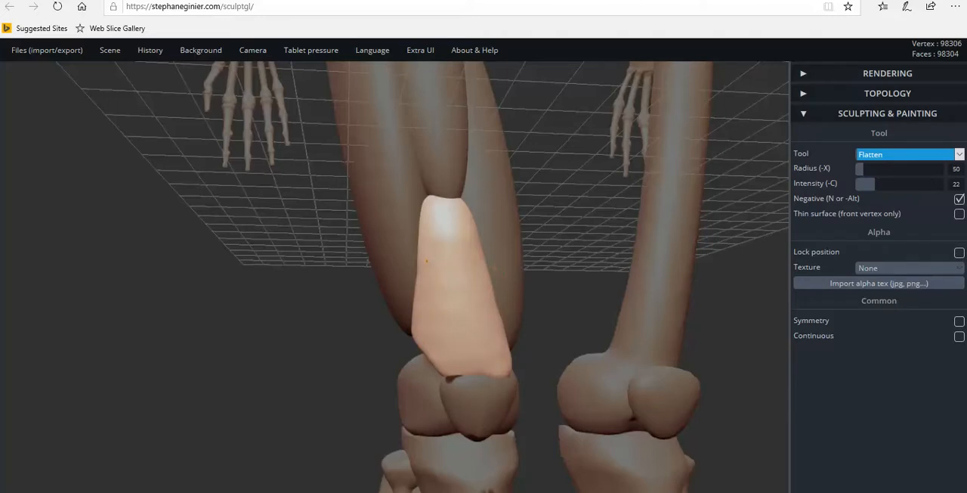
mouse_move(455, 224)
left_mouse_down()
mouse_move(433, 234)
mouse_move(462, 224)
mouse_move(436, 215)
left_mouse_up()
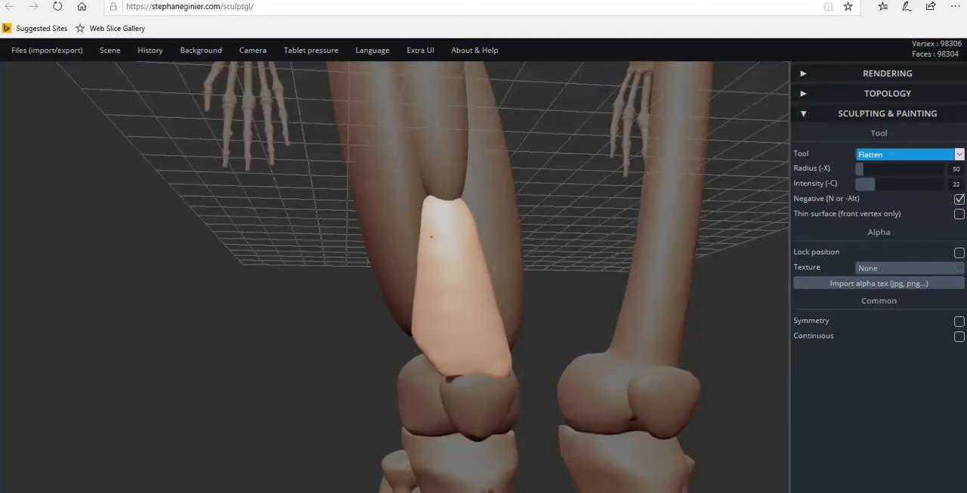
left_click_drag(455, 243, 433, 252)
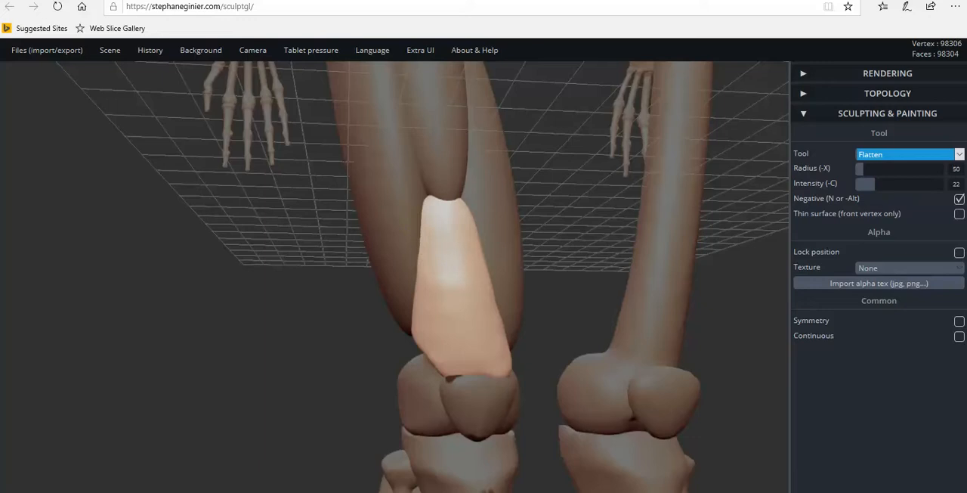
left_click_drag(513, 310, 431, 321)
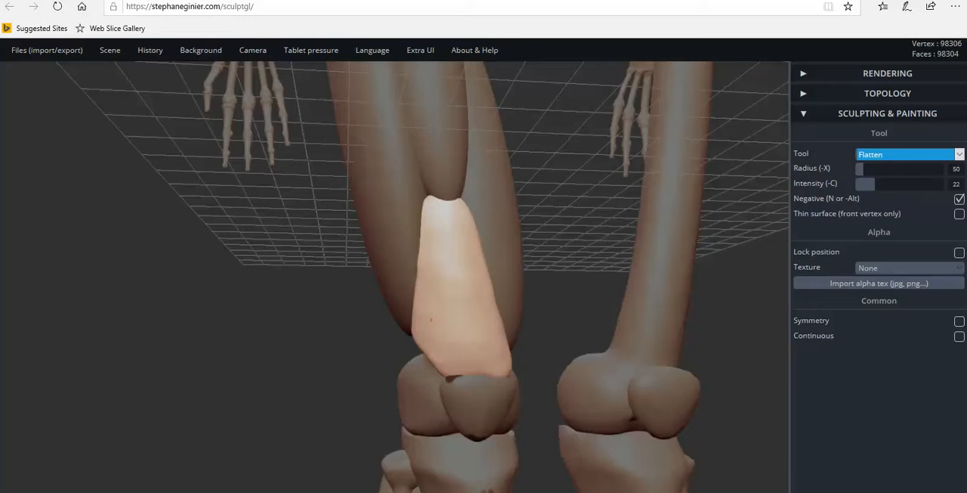
Flatten the tendon piece's outer side, lower edge and narrow inner side where it runs along the inner thigh muscle.
mouse_move(507, 358)
left_mouse_down()
mouse_move(428, 358)
mouse_move(651, 352)
left_mouse_up()
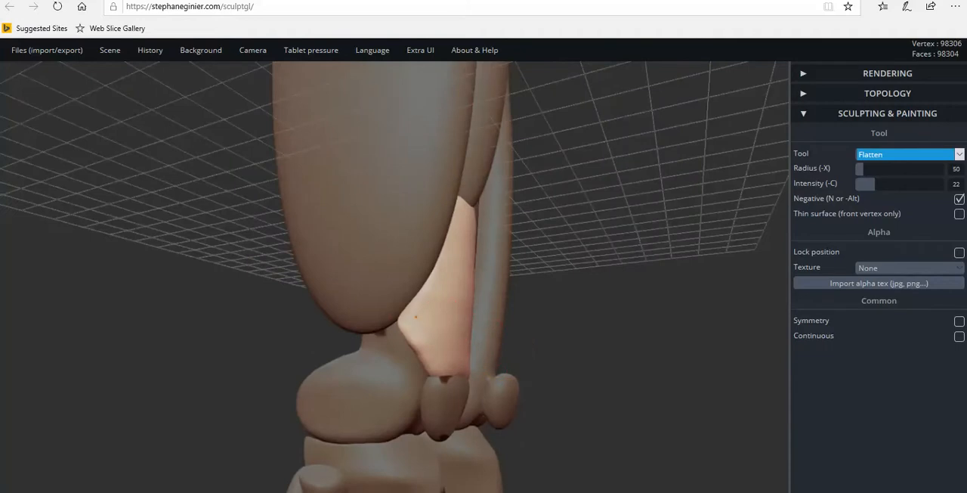
right_click_drag(426, 301, 532, 356)
right_click_drag(474, 390, 433, 367)
right_click_drag(510, 372, 358, 387)
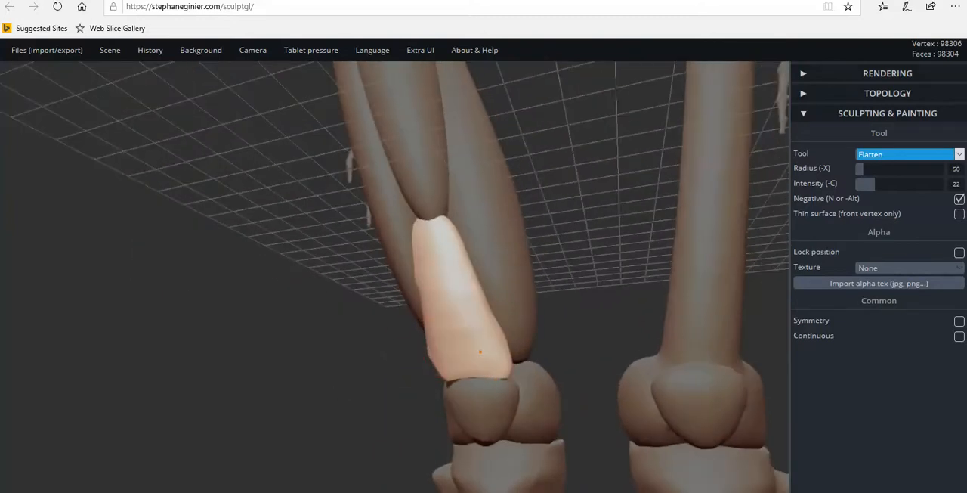
right_click_drag(511, 355, 437, 370)
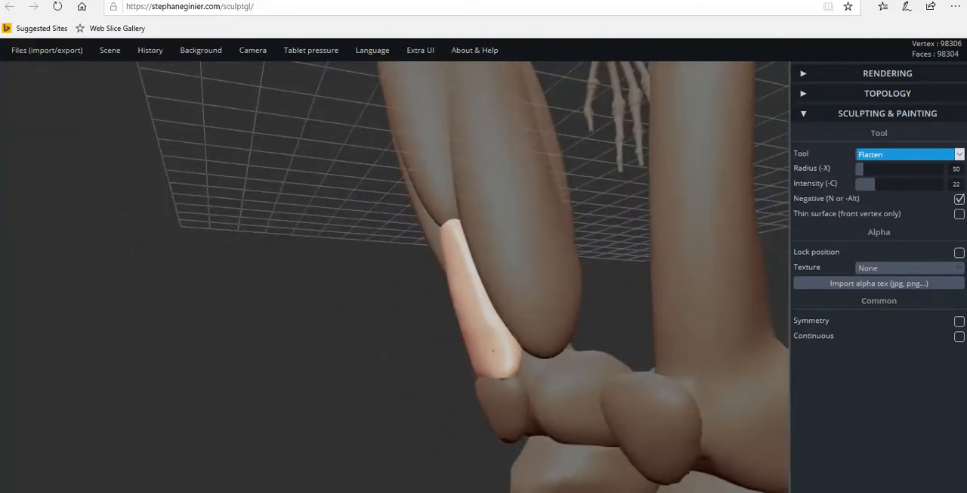
mouse_move(488, 326)
left_mouse_down()
mouse_move(498, 324)
mouse_move(491, 306)
left_mouse_up()
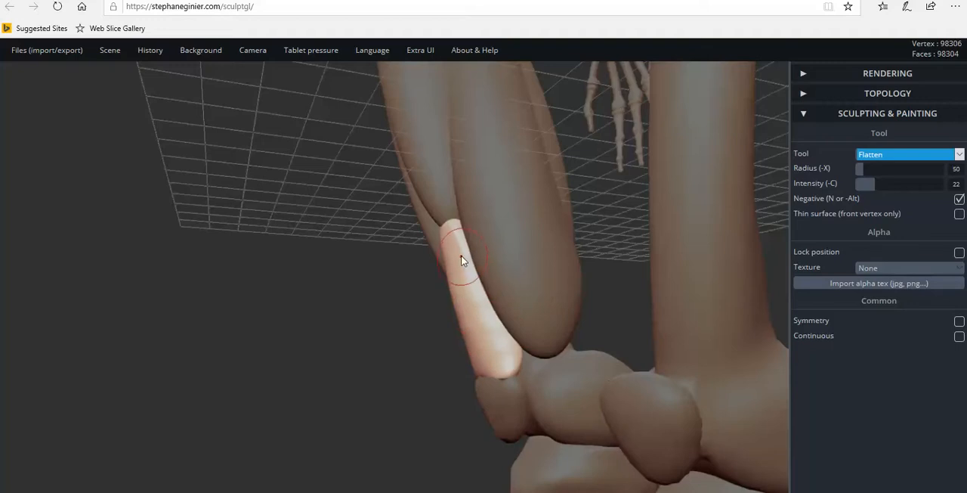
Flatten the tendon piece's lower corners above the kneecap and its outer edge beside the outer thigh muscle.
right_click_drag(432, 318, 508, 347)
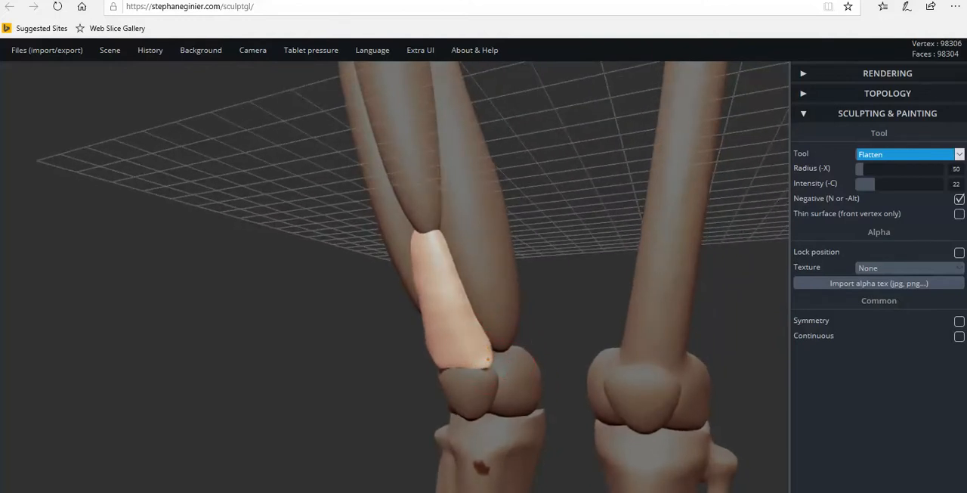
mouse_move(501, 367)
right_mouse_down()
mouse_move(598, 367)
mouse_move(483, 360)
right_mouse_up()
right_click_drag(441, 329, 436, 360)
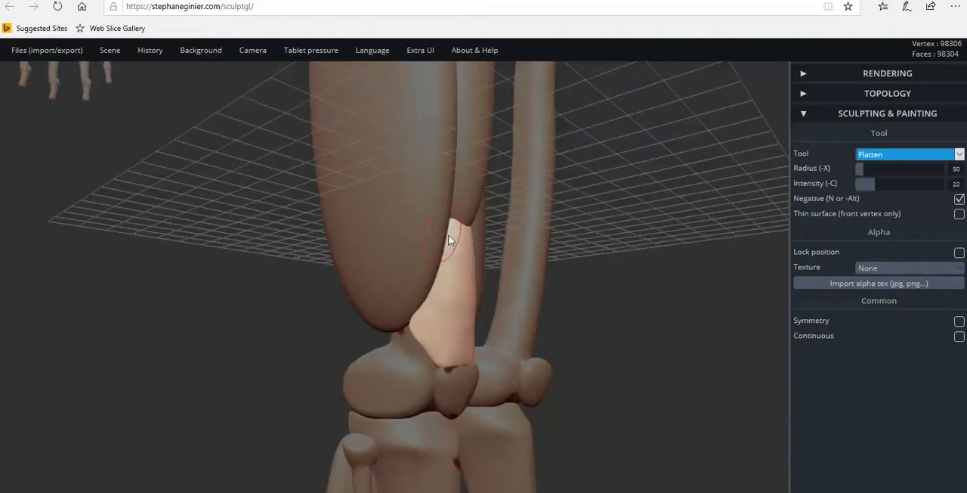
right_click_drag(495, 304, 448, 334)
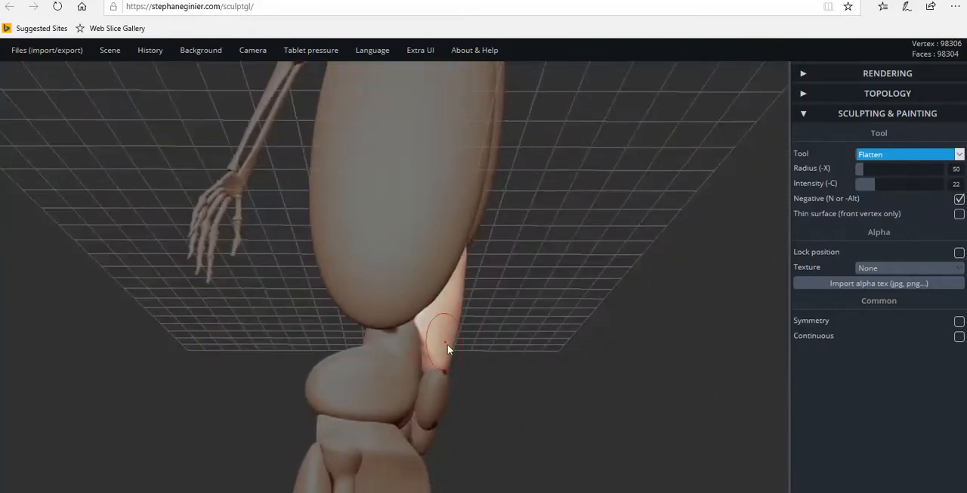
mouse_move(455, 377)
right_mouse_down()
mouse_move(153, 416)
mouse_move(447, 375)
right_mouse_up()
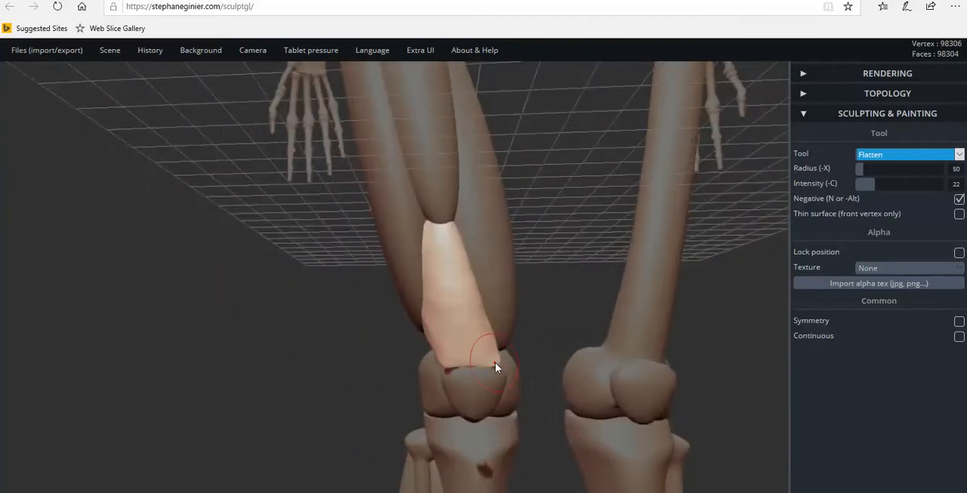
Even out the middle and inner edge of the tendon piece with further flattening while checking the whole leg.
right_click_drag(546, 361, 390, 364)
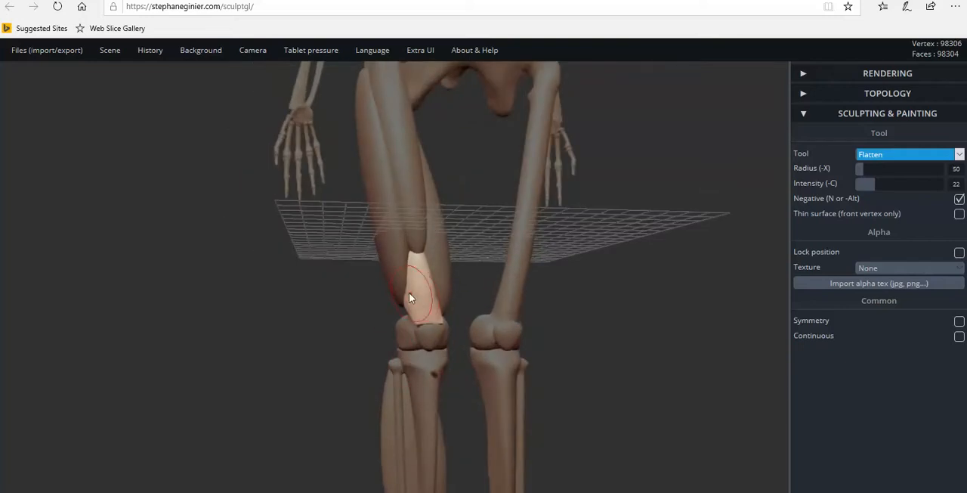
mouse_move(411, 279)
left_mouse_down()
mouse_move(417, 288)
mouse_move(417, 280)
left_mouse_up()
mouse_move(427, 316)
right_mouse_down()
mouse_move(283, 325)
mouse_move(484, 309)
mouse_move(438, 301)
right_mouse_up()
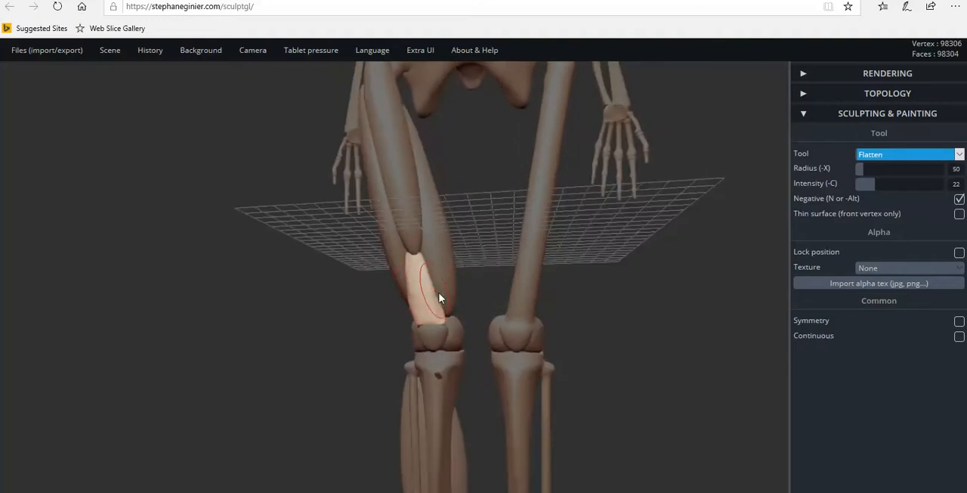
right_click_drag(440, 317, 710, 345)
mouse_move(432, 330)
right_mouse_down()
mouse_move(425, 264)
mouse_move(173, 311)
mouse_move(346, 312)
mouse_move(114, 330)
mouse_move(340, 294)
mouse_move(242, 302)
mouse_move(384, 296)
mouse_move(628, 312)
mouse_move(416, 300)
mouse_move(313, 275)
mouse_move(245, 283)
right_mouse_up()
mouse_move(470, 267)
right_mouse_down()
mouse_move(360, 295)
mouse_move(469, 281)
mouse_move(438, 291)
mouse_move(444, 267)
right_mouse_up()
left_click(452, 265)
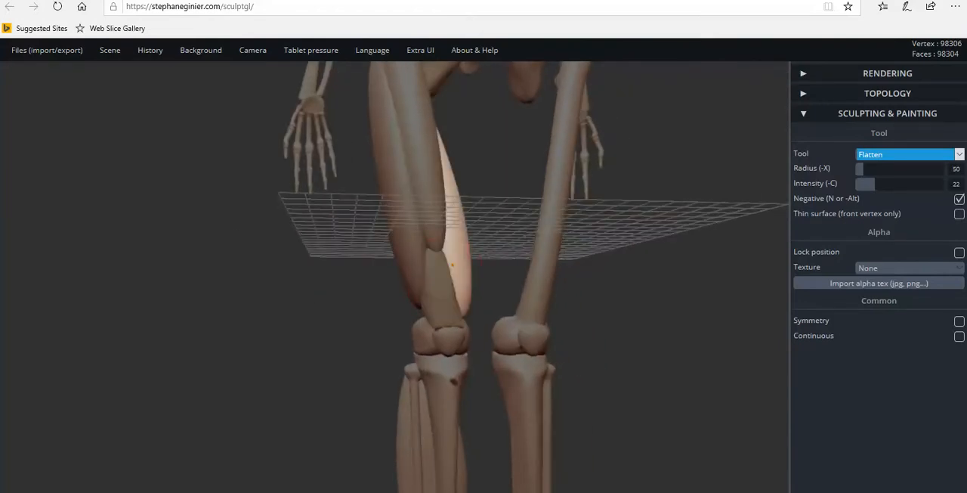
left_click_drag(445, 270, 469, 304)
key("ctrl+z")
key("ctrl+z")
Reselect the tendon piece and flatten its surface and lower edge where it meets the kneecap.
left_click_drag(444, 270, 443, 269)
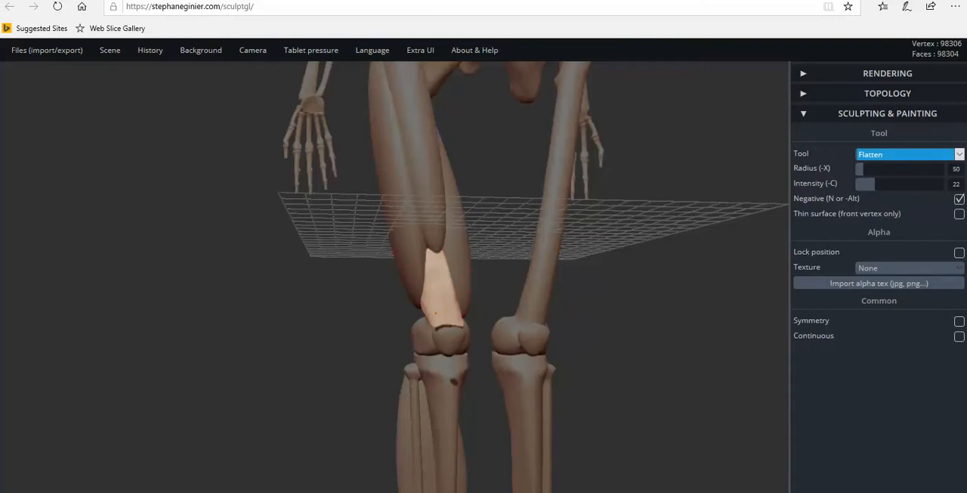
mouse_move(414, 322)
left_mouse_down()
mouse_move(511, 345)
mouse_move(680, 350)
mouse_move(407, 336)
mouse_move(335, 348)
mouse_move(430, 323)
left_mouse_up()
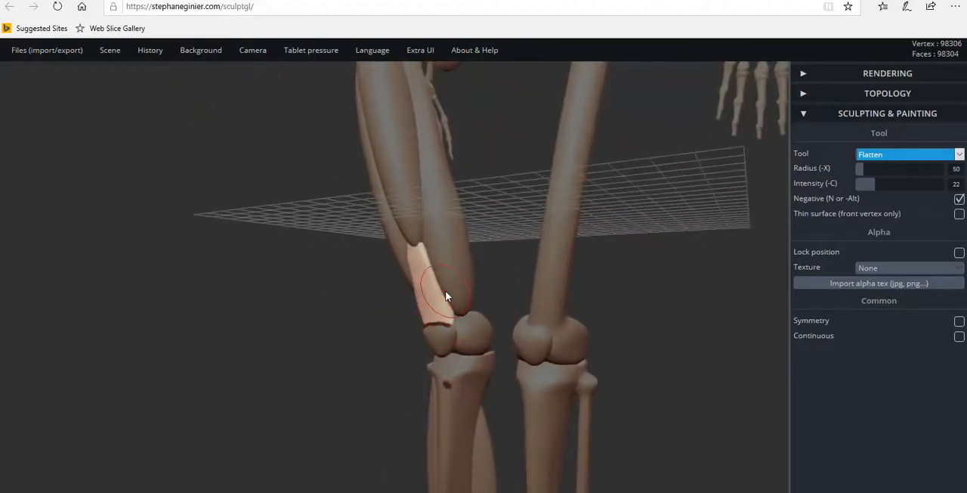
left_click_drag(491, 283, 604, 309)
mouse_move(425, 302)
left_mouse_down()
mouse_move(566, 352)
mouse_move(632, 355)
mouse_move(176, 353)
mouse_move(442, 355)
mouse_move(320, 371)
mouse_move(291, 355)
mouse_move(308, 335)
mouse_move(620, 356)
mouse_move(300, 317)
mouse_move(632, 327)
mouse_move(498, 343)
mouse_move(528, 328)
mouse_move(207, 337)
mouse_move(302, 319)
mouse_move(127, 324)
mouse_move(129, 345)
mouse_move(119, 326)
mouse_move(259, 334)
left_mouse_up()
Select the inner thigh muscle and flatten its lower end above the knee.
left_click_drag(431, 244, 440, 263)
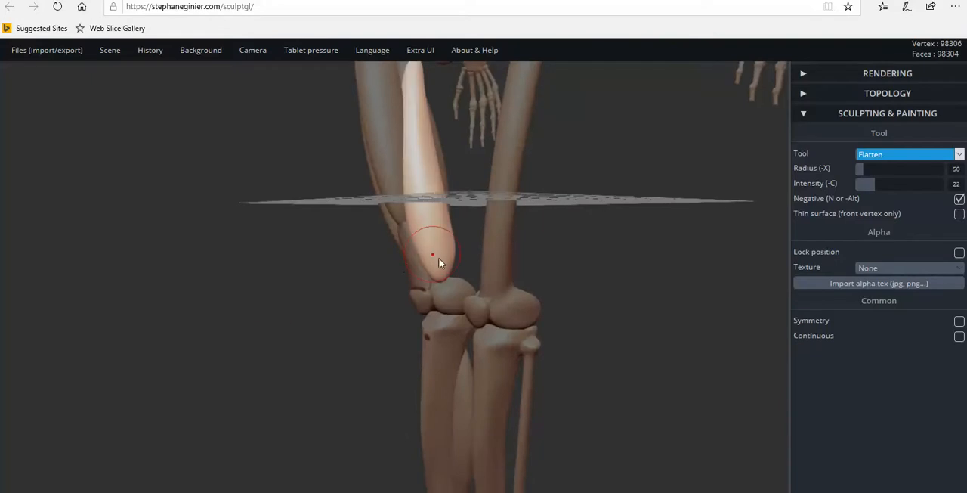
left_click_drag(619, 309, 604, 369)
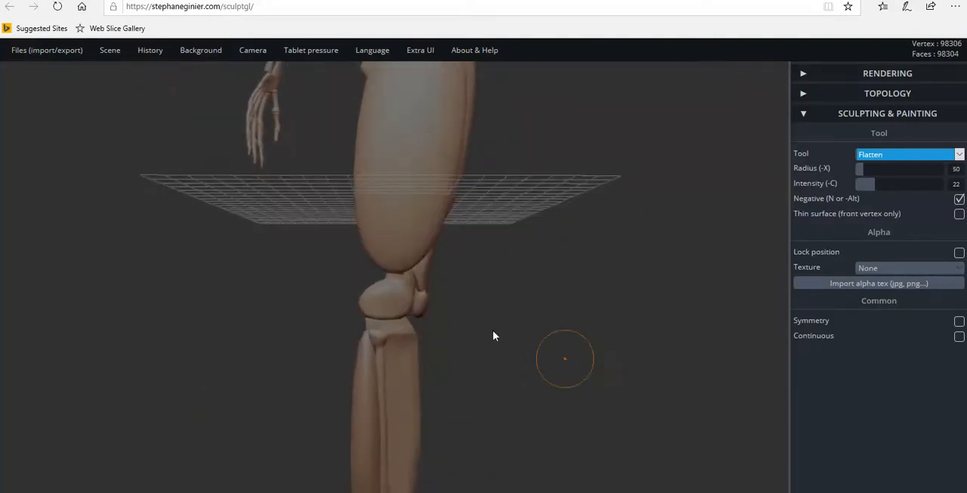
left_click_drag(491, 335, 330, 302)
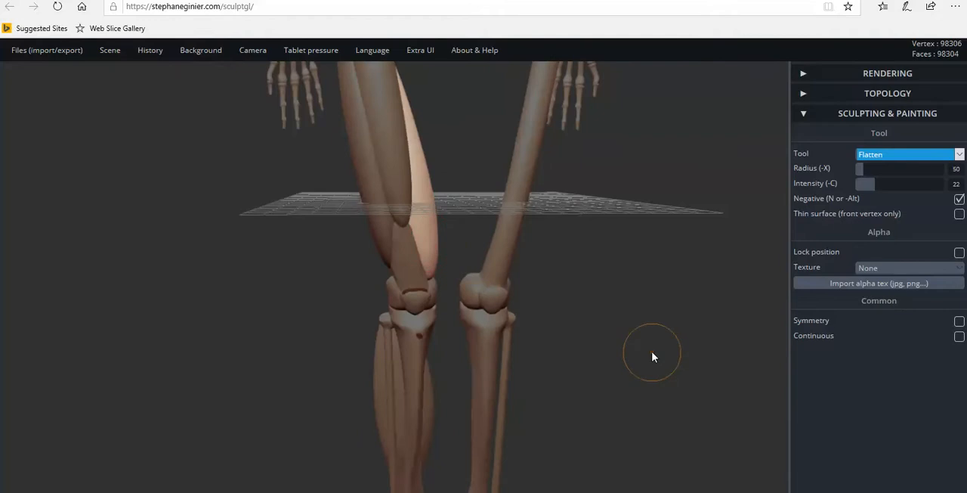
Switch to the Move sculpting tool and hide the scene grid.
left_click(861, 155)
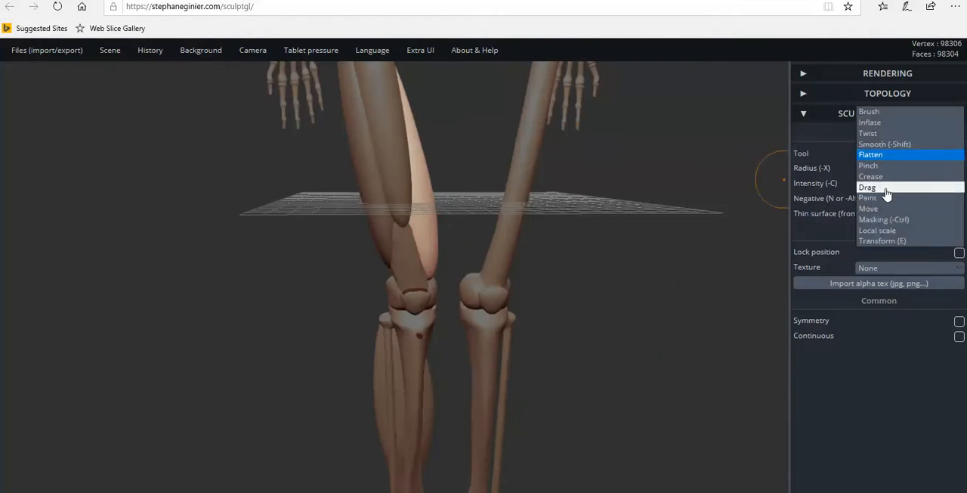
left_click(883, 210)
left_click_drag(503, 330, 355, 275)
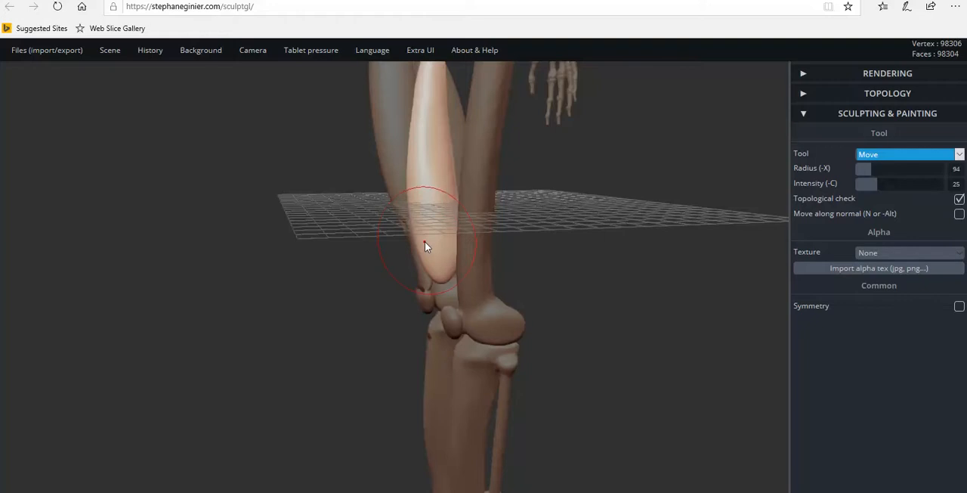
mouse_move(119, 53)
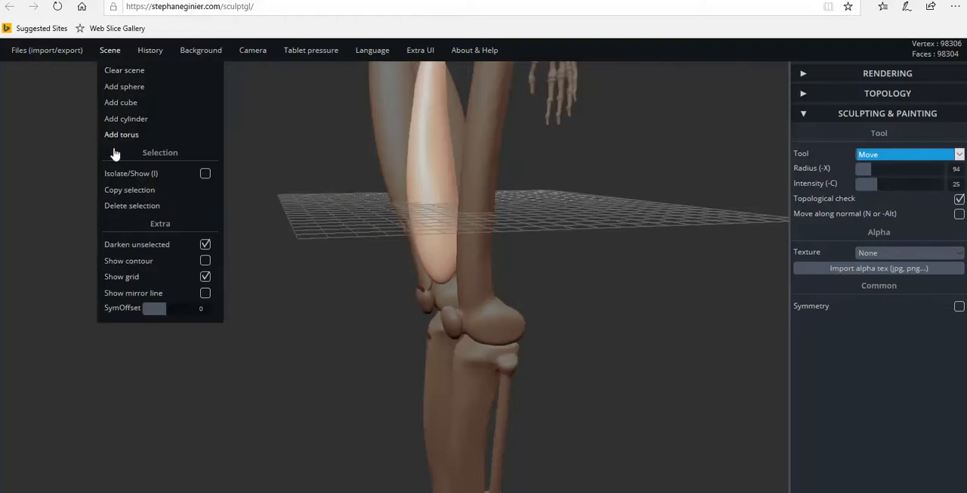
left_click(136, 277)
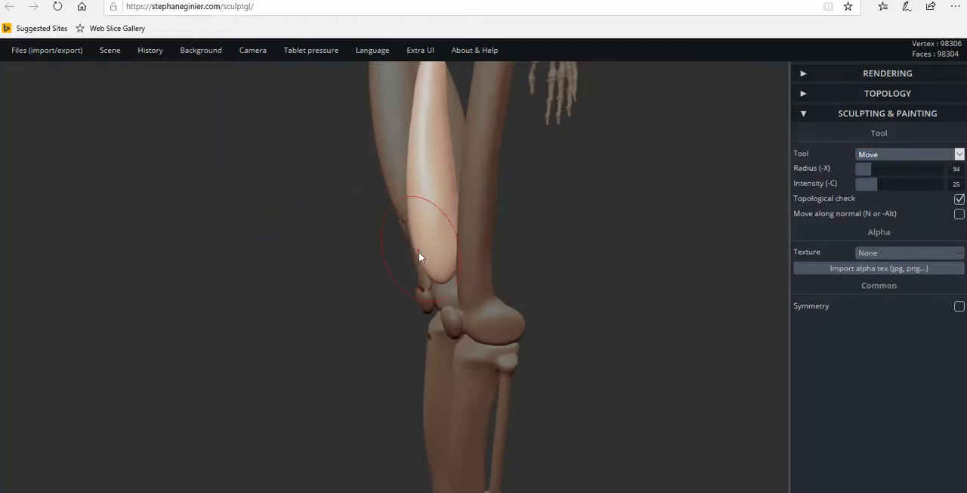
Nudge the lower end and inner edge of the inner thigh muscle into shape above the knee with the Move tool.
left_click_drag(428, 269, 424, 272)
left_click_drag(541, 264, 839, 242)
left_click_drag(501, 279, 336, 286)
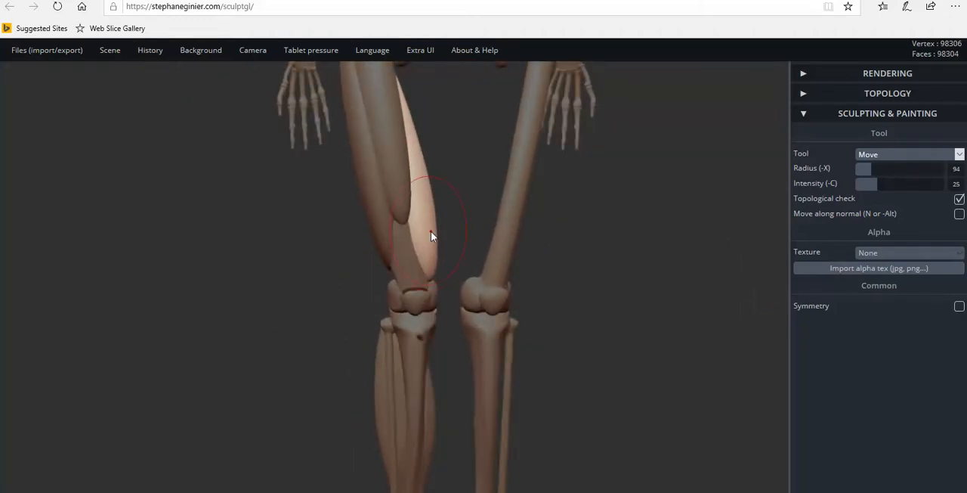
left_click_drag(433, 246, 433, 244)
left_click_drag(380, 238, 501, 230)
mouse_move(529, 259)
left_mouse_down()
mouse_move(298, 265)
mouse_move(600, 253)
mouse_move(377, 285)
mouse_move(194, 242)
mouse_move(579, 252)
mouse_move(287, 266)
mouse_move(253, 262)
mouse_move(259, 241)
left_mouse_up()
Examine the thigh muscles and tendon piece from the front and sides, at full-leg distance and close to the knee.
scroll(267, 253, "down", 3)
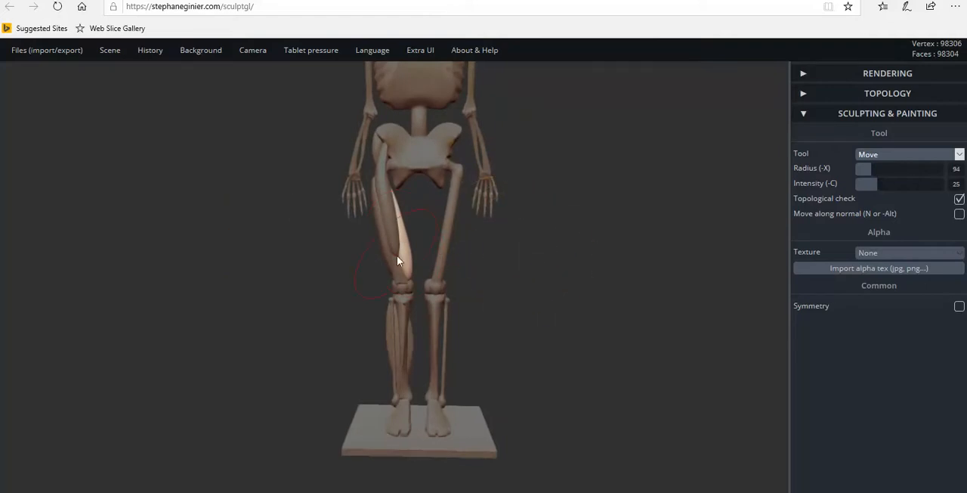
mouse_move(446, 306)
left_mouse_down()
mouse_move(494, 323)
mouse_move(445, 313)
mouse_move(528, 315)
mouse_move(408, 317)
mouse_move(591, 325)
mouse_move(169, 321)
left_mouse_up()
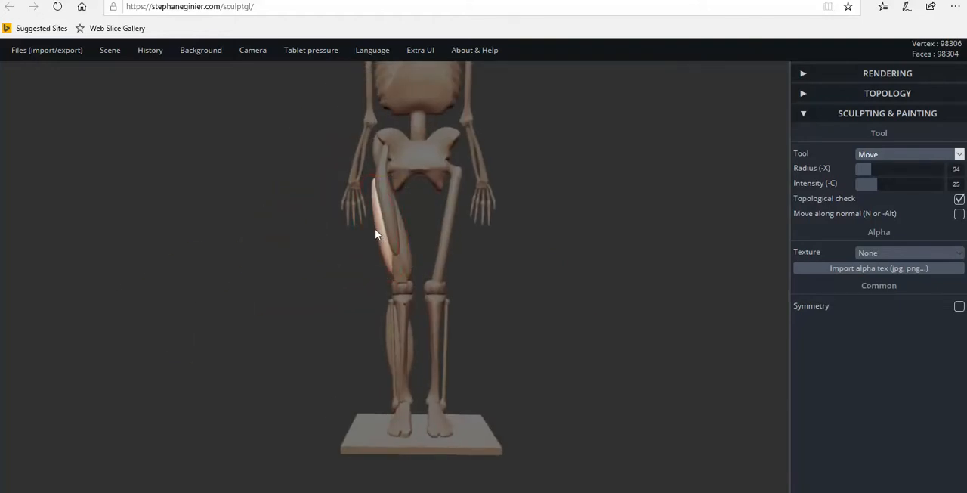
mouse_move(512, 287)
left_mouse_down()
mouse_move(479, 287)
mouse_move(551, 300)
mouse_move(325, 311)
mouse_move(503, 311)
mouse_move(488, 315)
left_mouse_up()
left_click_drag(302, 325, 558, 327)
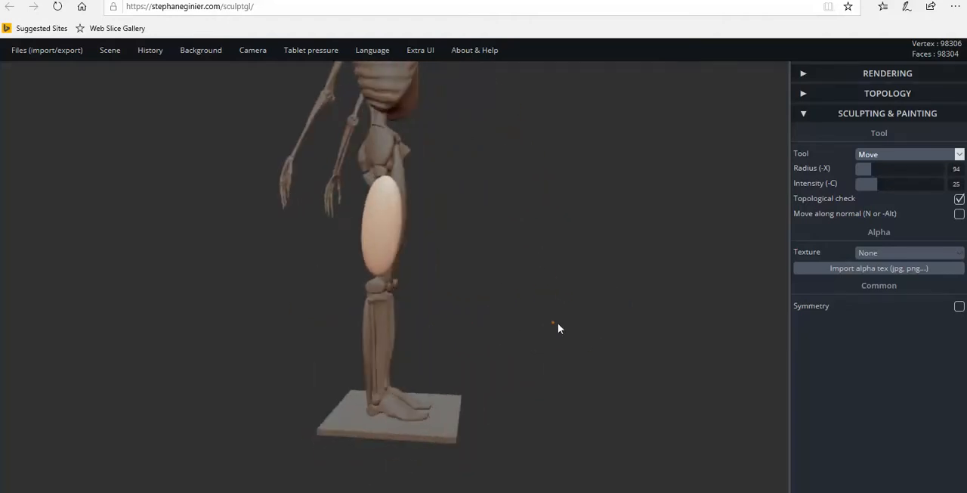
left_click_drag(447, 318, 626, 305)
mouse_move(423, 304)
left_mouse_down()
mouse_move(612, 316)
mouse_move(159, 311)
left_mouse_up()
mouse_move(529, 318)
left_mouse_down()
mouse_move(322, 316)
mouse_move(339, 313)
left_mouse_up()
scroll(355, 299, "up", 5)
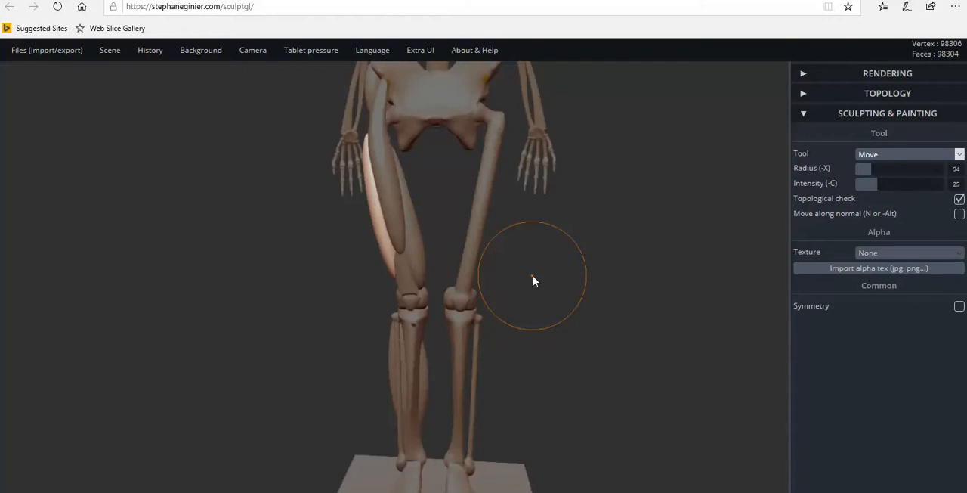
scroll(534, 275, "down", 2)
mouse_move(581, 281)
left_mouse_down()
mouse_move(481, 282)
mouse_move(596, 290)
mouse_move(536, 302)
mouse_move(401, 290)
mouse_move(619, 287)
mouse_move(563, 281)
mouse_move(544, 297)
mouse_move(153, 283)
mouse_move(325, 299)
mouse_move(581, 305)
mouse_move(544, 304)
mouse_move(445, 275)
left_mouse_up()
scroll(545, 306, "up", 5)
scroll(378, 336, "up", 7)
left_click_drag(415, 302, 377, 239)
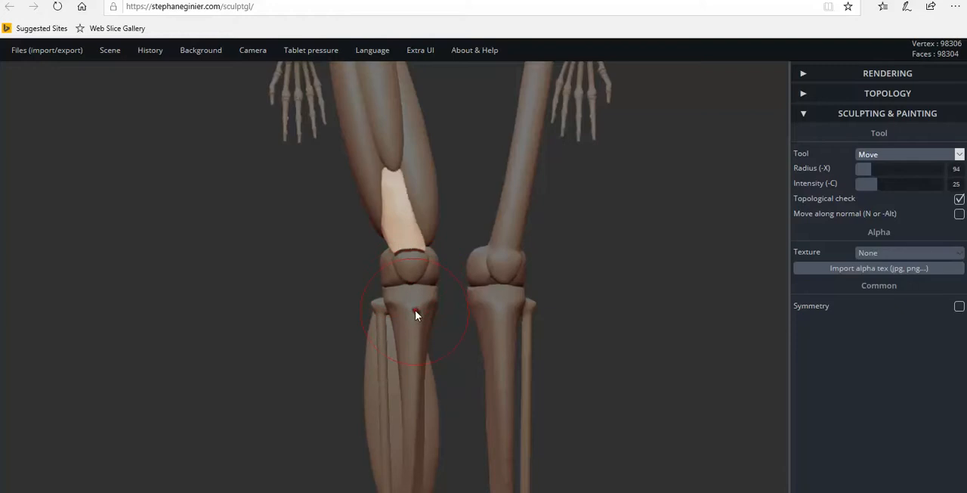
left_click_drag(626, 322, 612, 331)
scroll(317, 235, "down", 3)
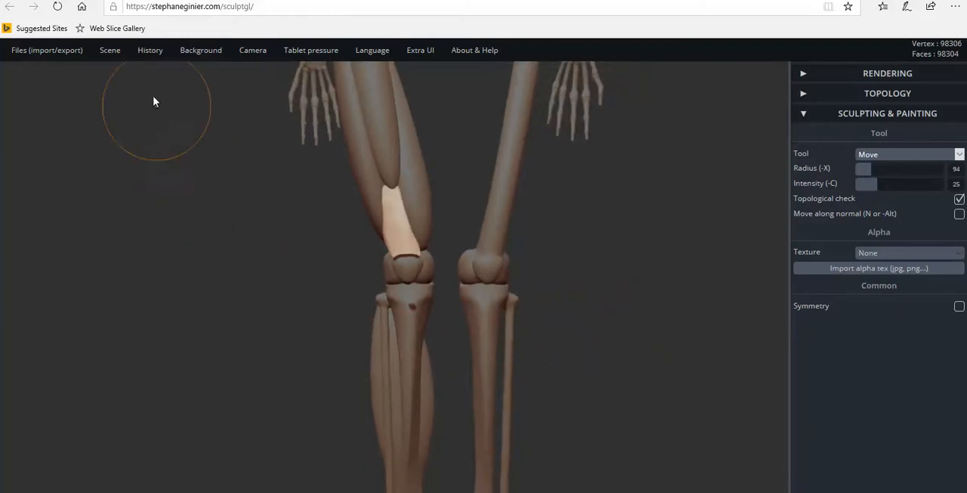
Add a cube and move it down and across to the knee of the muscled leg with the Transform tool.
mouse_move(114, 57)
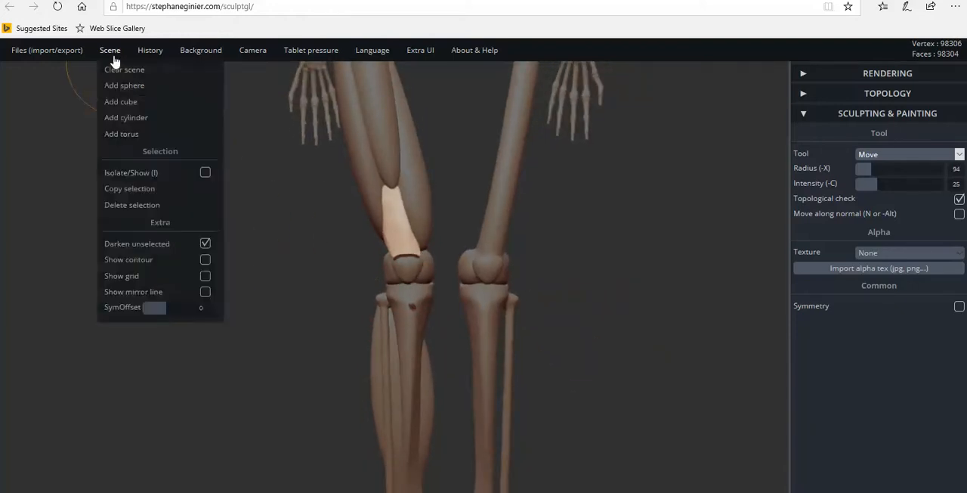
left_click(125, 111)
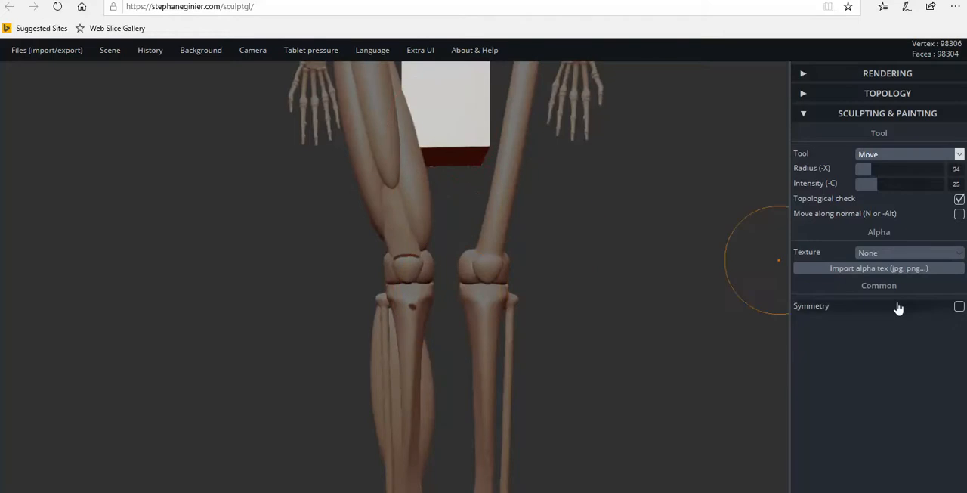
left_click(910, 155)
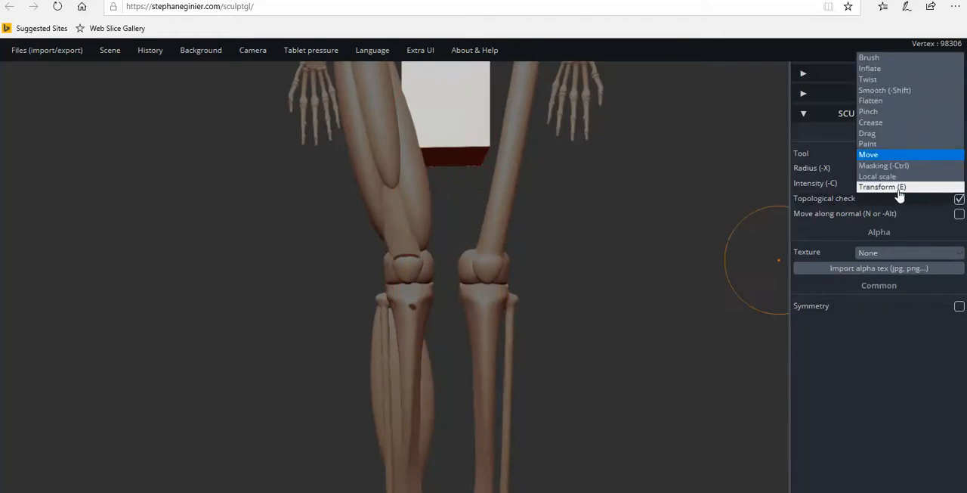
left_click(899, 186)
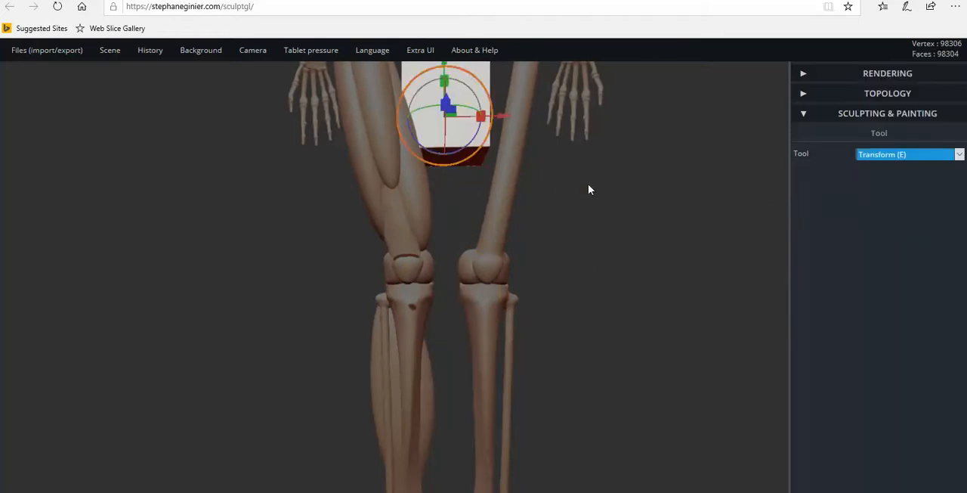
scroll(579, 195, "down", 3)
left_click_drag(437, 105, 409, 227)
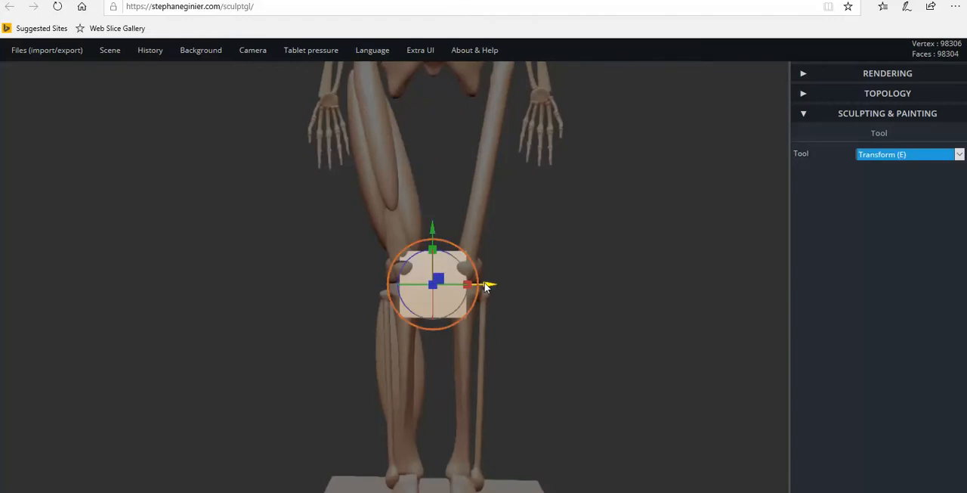
left_click_drag(487, 284, 456, 283)
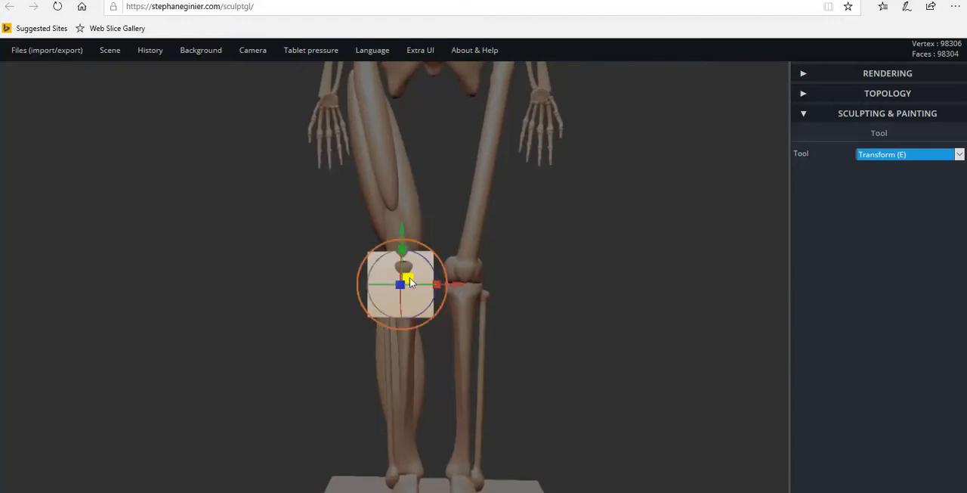
Scale the cube down to a small, narrow block and move it forward in front of the knee.
mouse_move(420, 251)
left_mouse_down()
mouse_move(375, 270)
mouse_move(425, 248)
left_mouse_up()
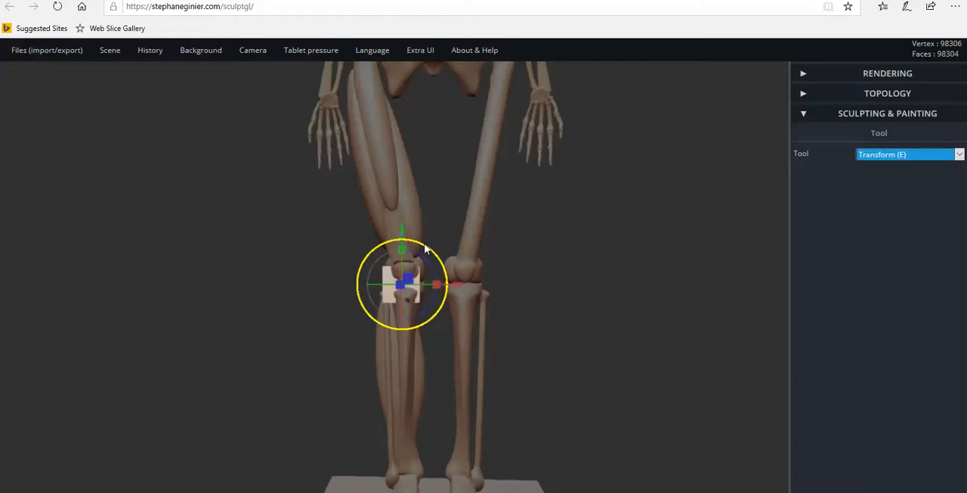
left_click_drag(453, 282, 399, 287)
left_click_drag(308, 303, 583, 311)
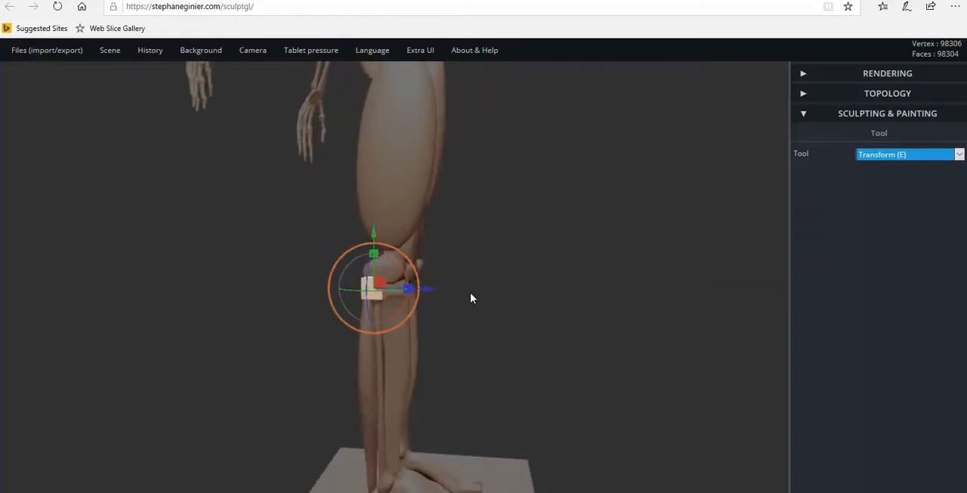
left_click_drag(432, 292, 495, 295)
left_click_drag(498, 296, 207, 303)
mouse_move(391, 286)
left_mouse_down()
mouse_move(376, 288)
mouse_move(459, 288)
left_mouse_up()
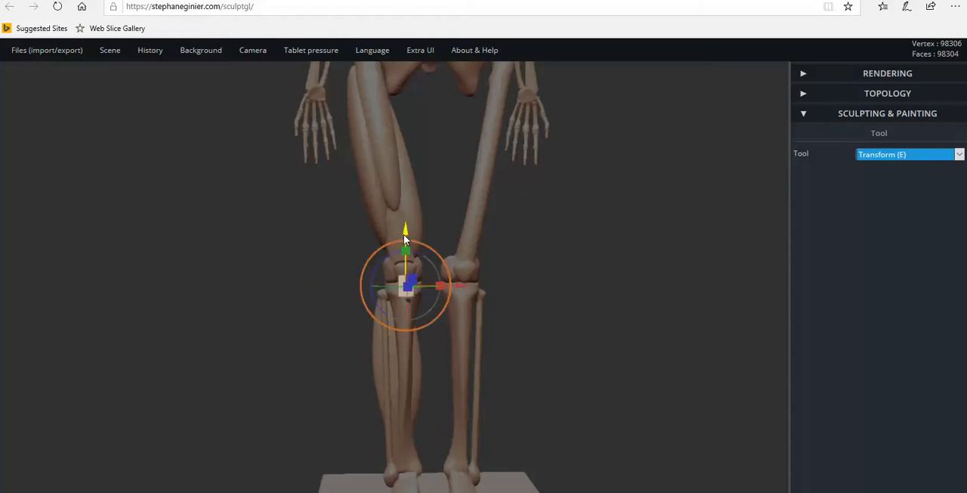
Stretch the block vertically, reduce its depth and move it back against the front of the knee.
left_click_drag(406, 250, 405, 227)
left_click_drag(325, 276, 639, 275)
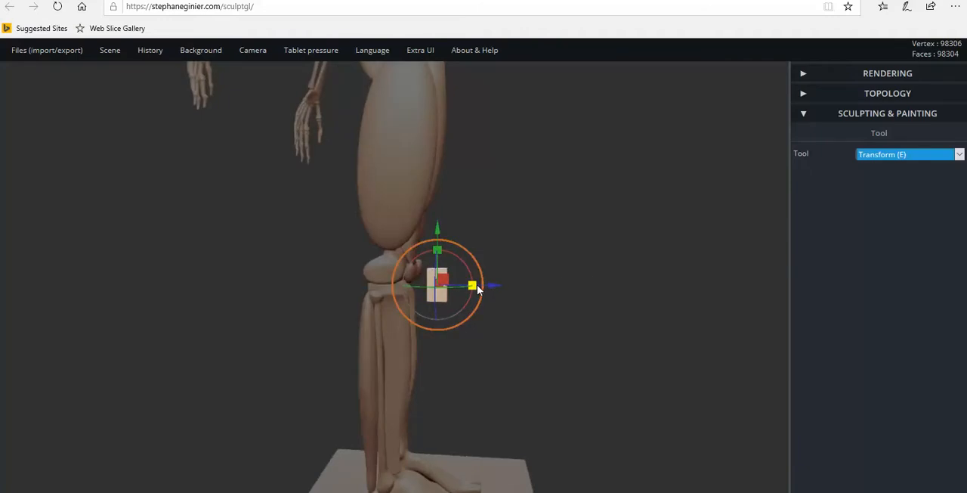
mouse_move(474, 288)
left_mouse_down()
mouse_move(451, 285)
mouse_move(472, 288)
left_mouse_up()
left_click_drag(476, 291, 437, 288)
scroll(437, 283, "up", 4)
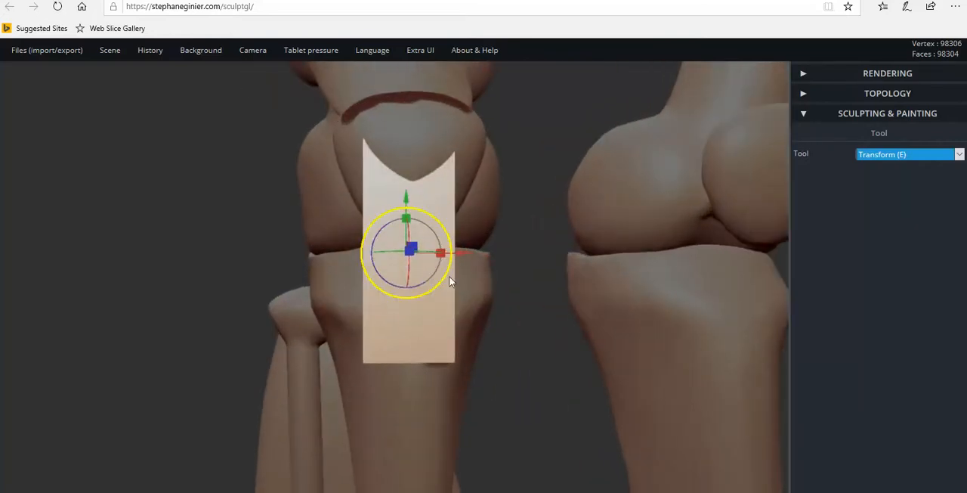
Lower the block to just beneath the kneecap and lengthen it slightly.
left_click_drag(406, 198, 417, 297)
scroll(421, 343, "down", 5)
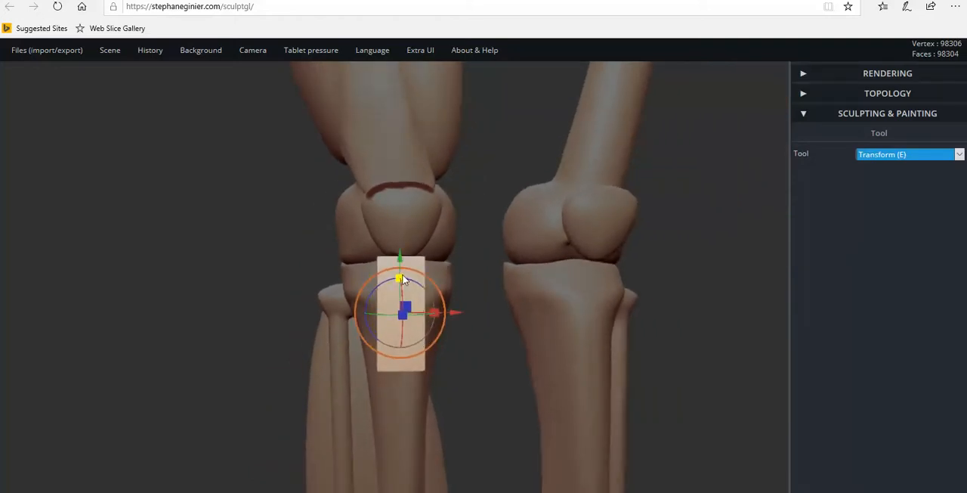
left_click_drag(400, 279, 400, 278)
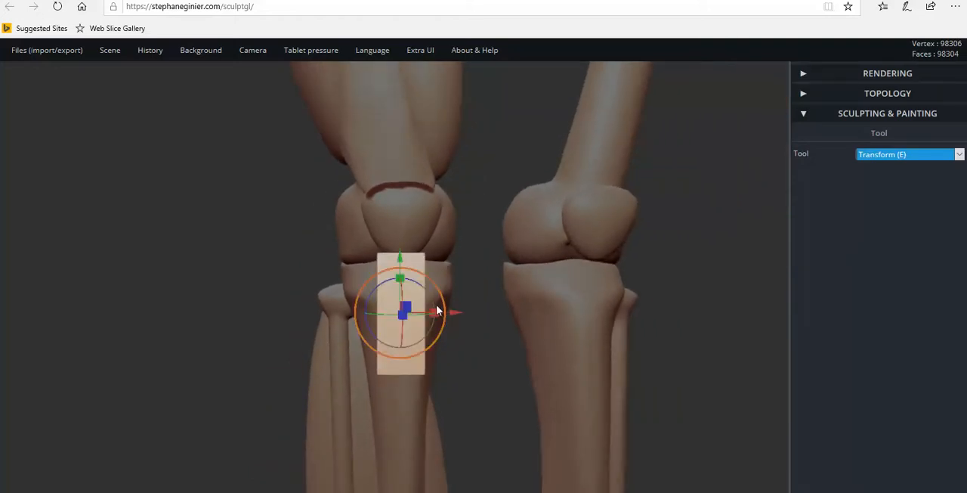
Move the block aside to examine the attachment spot on the shinbone, and return it beneath the kneecap.
left_click_drag(452, 312, 298, 314)
right_click_drag(261, 331, 479, 335)
left_click_drag(461, 329, 452, 328)
right_click_drag(453, 329, 250, 342)
right_click_drag(319, 318, 299, 316)
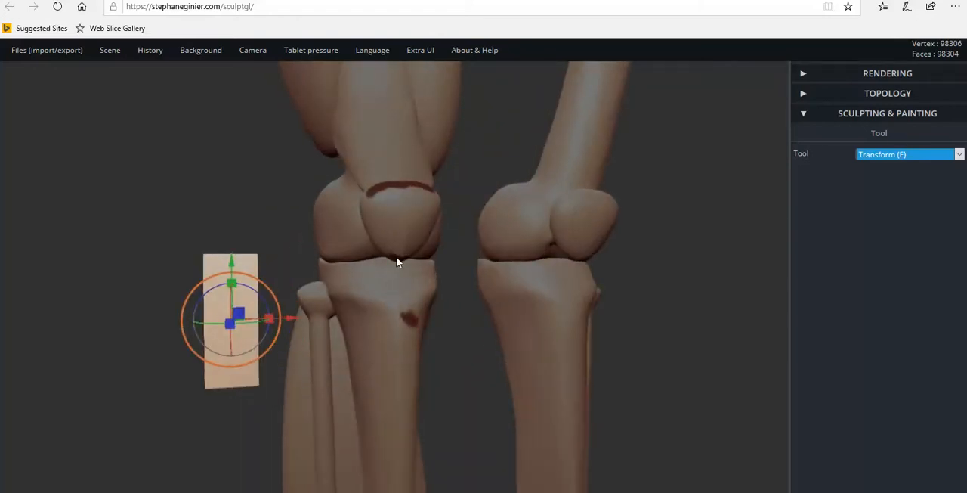
right_click_drag(411, 318, 297, 328)
left_click_drag(274, 310, 446, 310)
scroll(387, 341, "up", 5)
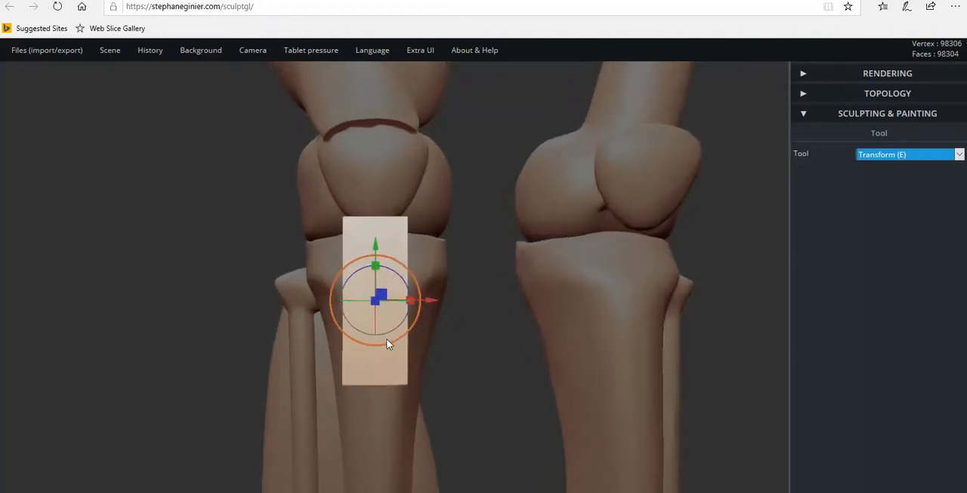
Shorten the block vertically and raise it to meet the lower tip of the kneecap.
right_click_drag(391, 332, 227, 310)
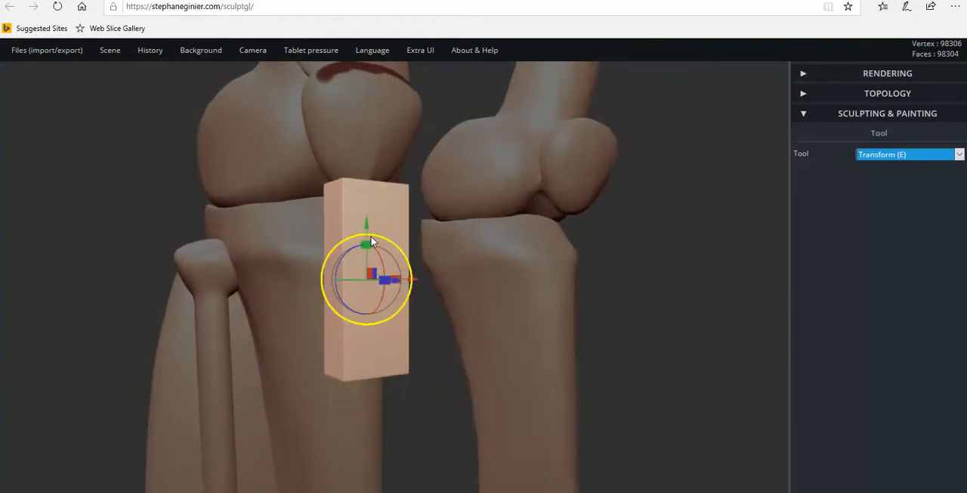
left_click_drag(366, 243, 370, 266)
right_click_drag(414, 304, 172, 309)
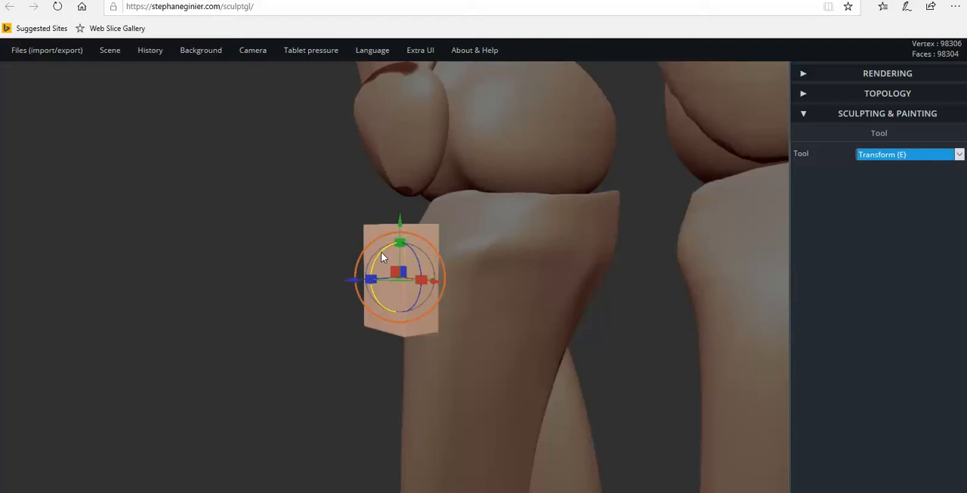
left_click_drag(400, 227, 399, 183)
Push the block back against the upper shinbone beneath the kneecap and check its fit from the front and side.
right_click_drag(443, 237, 605, 271)
right_click_drag(428, 276, 580, 272)
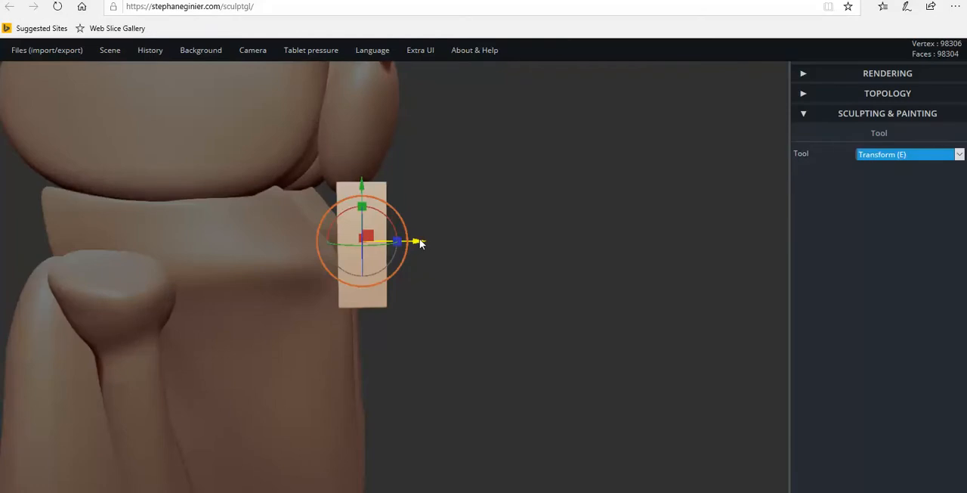
left_click_drag(416, 241, 405, 243)
mouse_move(405, 243)
right_mouse_down()
mouse_move(369, 268)
mouse_move(97, 252)
mouse_move(391, 251)
right_mouse_up()
left_click_drag(440, 242, 451, 241)
right_click_drag(451, 242, 444, 262)
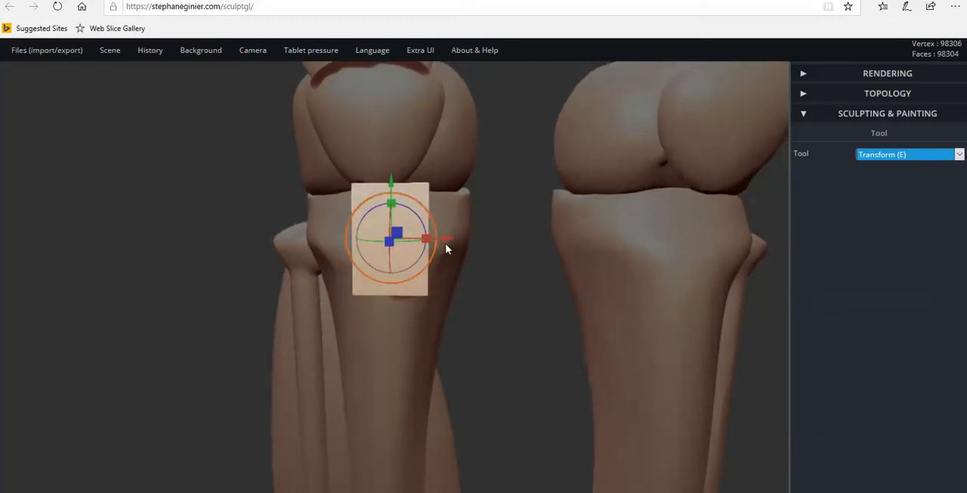
left_click_drag(447, 241, 432, 307)
mouse_move(432, 307)
right_mouse_down()
mouse_move(420, 314)
mouse_move(408, 293)
mouse_move(436, 306)
right_mouse_up()
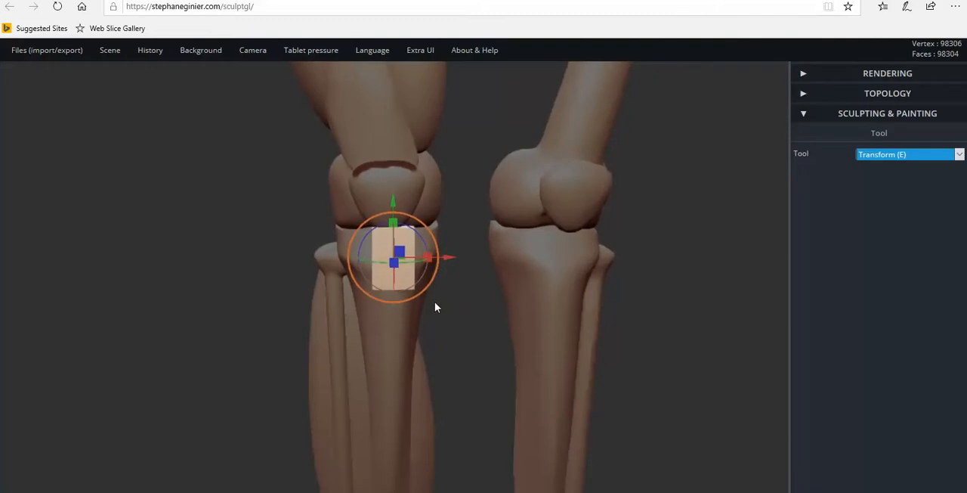
right_click_drag(425, 277, 430, 265)
left_click_drag(443, 251, 440, 249)
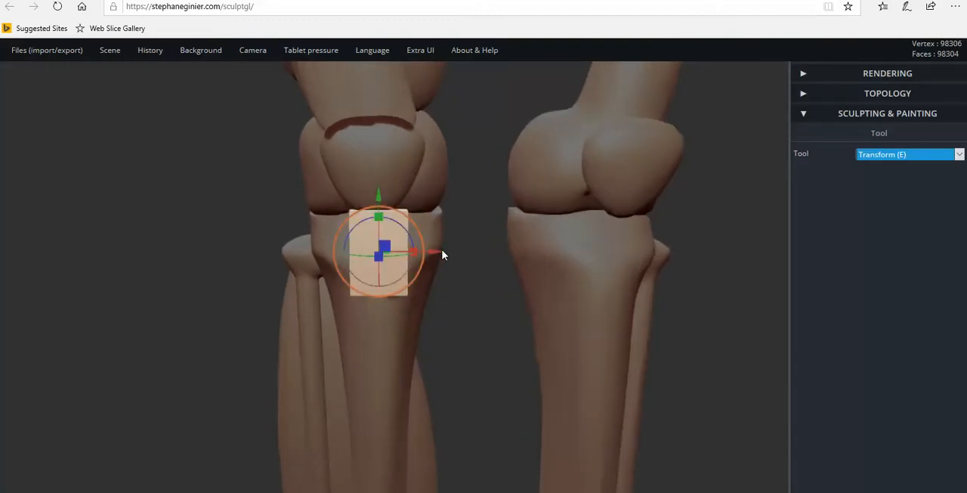
Taper the block below the kneecap with the Move tool by pulling the sides of its lower half inward.
left_click(894, 157)
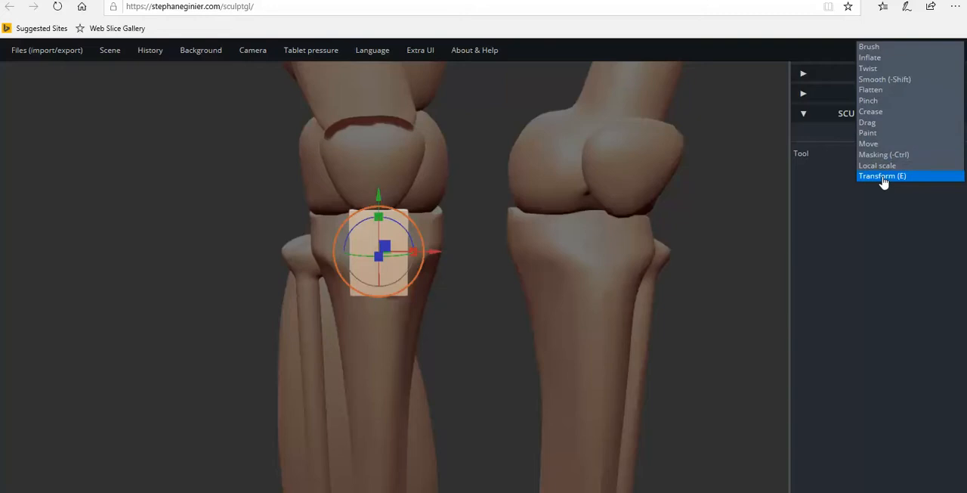
left_click(885, 143)
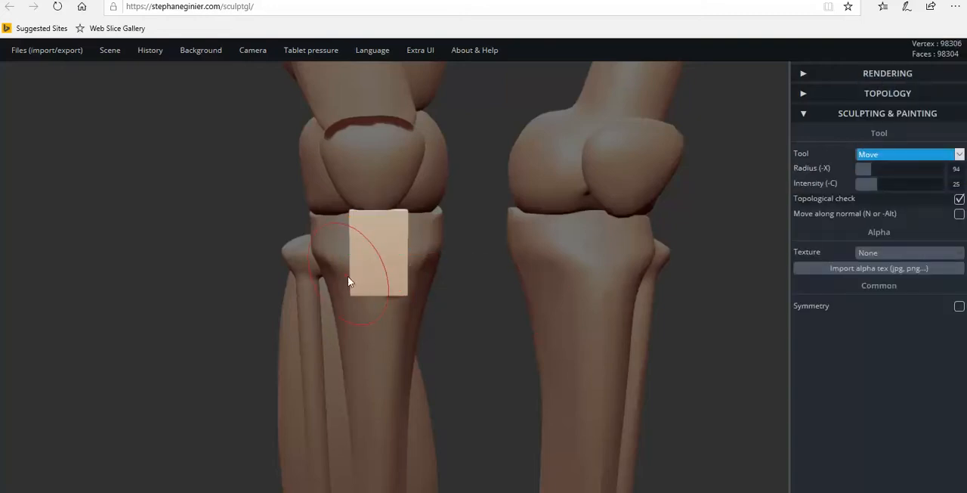
left_click_drag(352, 285, 375, 292)
left_click_drag(351, 243, 359, 241)
left_click_drag(405, 294, 392, 293)
Straighten the block's tapered sides, pulling in the edge nearest the fibula to even out the slope from its wide upper end.
scroll(361, 294, "up", 4)
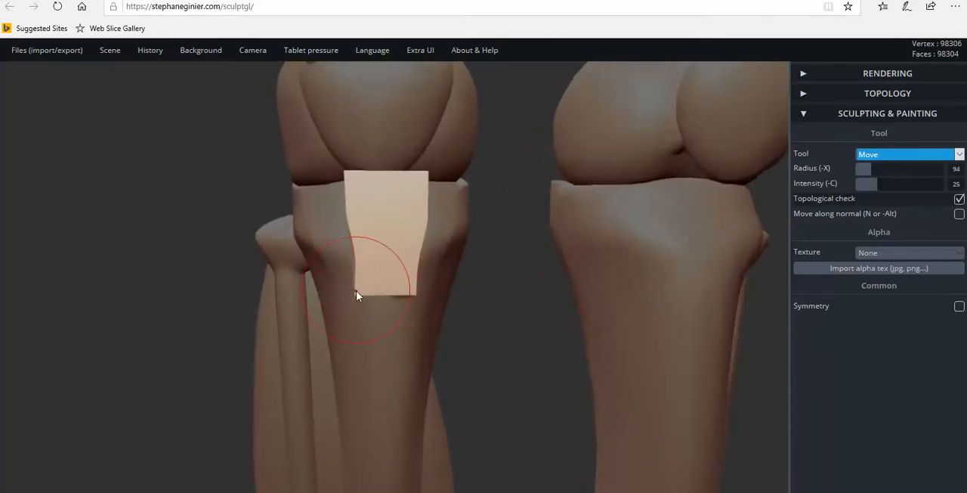
mouse_move(381, 294)
left_mouse_down()
mouse_move(364, 287)
mouse_move(353, 251)
mouse_move(371, 231)
mouse_move(355, 207)
left_mouse_up()
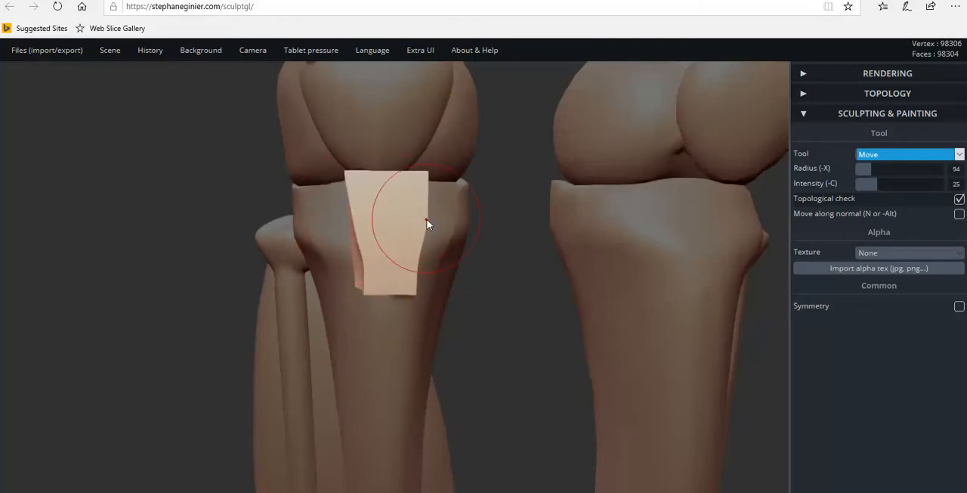
left_click_drag(406, 220, 412, 231)
Narrow the block along the side away from the fibula, pulling in its upper and lower corners.
scroll(411, 231, "down", 2)
scroll(412, 234, "down", 2)
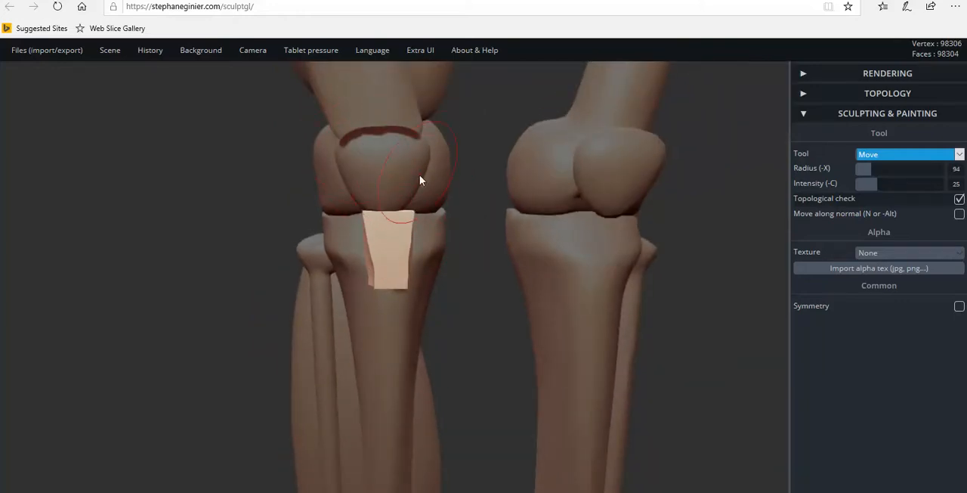
scroll(416, 212, "up", 3)
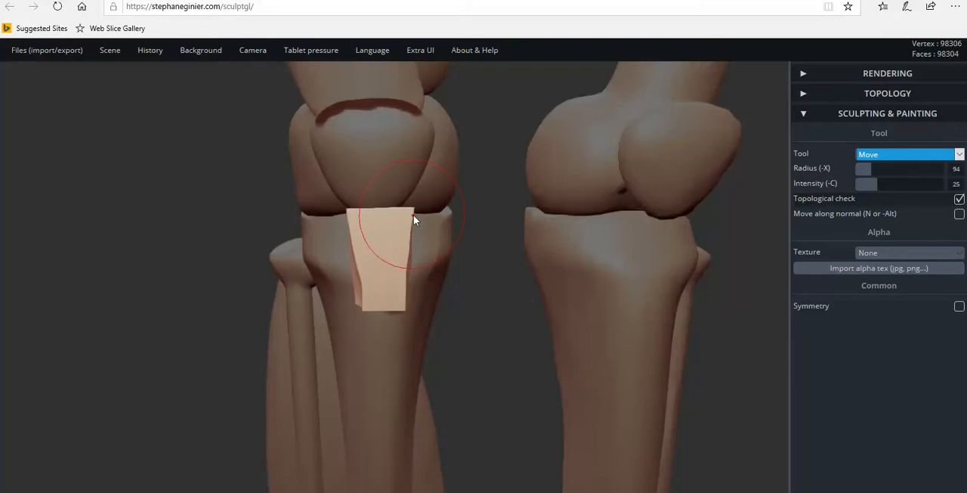
right_click_drag(414, 211, 411, 238)
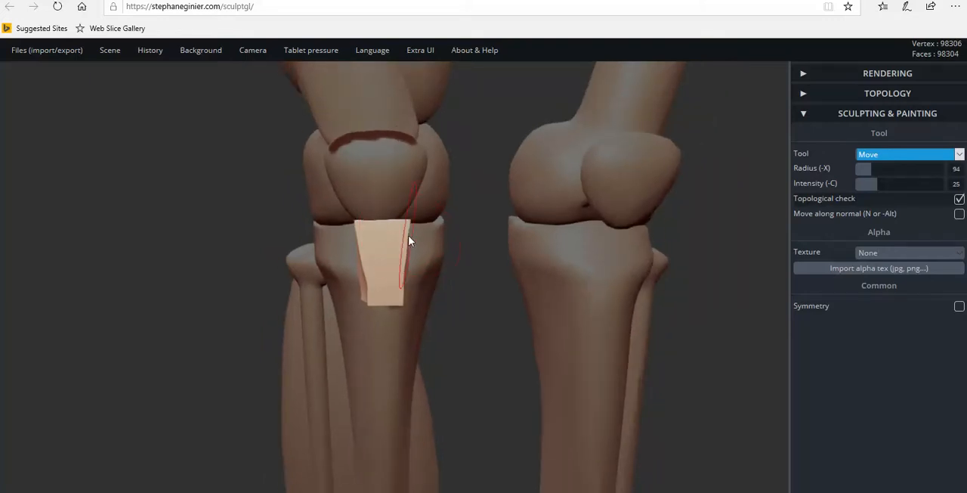
left_click_drag(407, 237, 396, 220)
left_click_drag(403, 300, 388, 300)
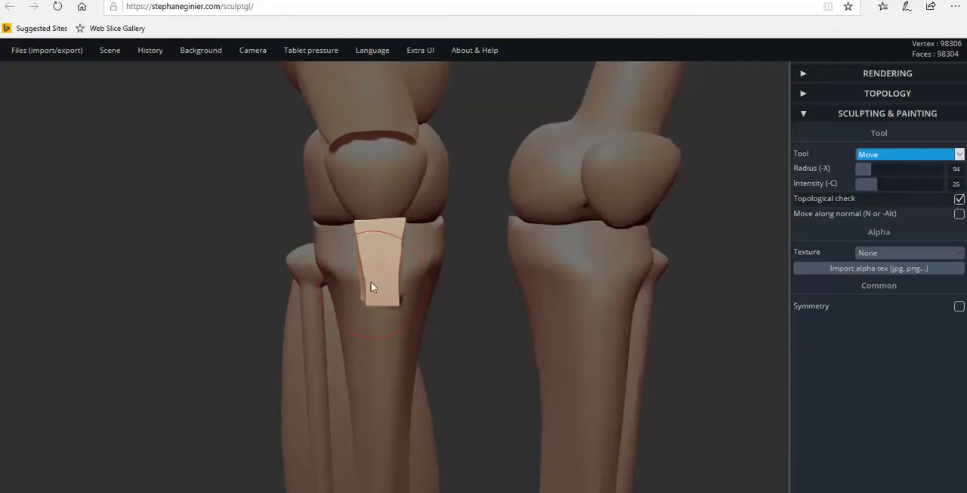
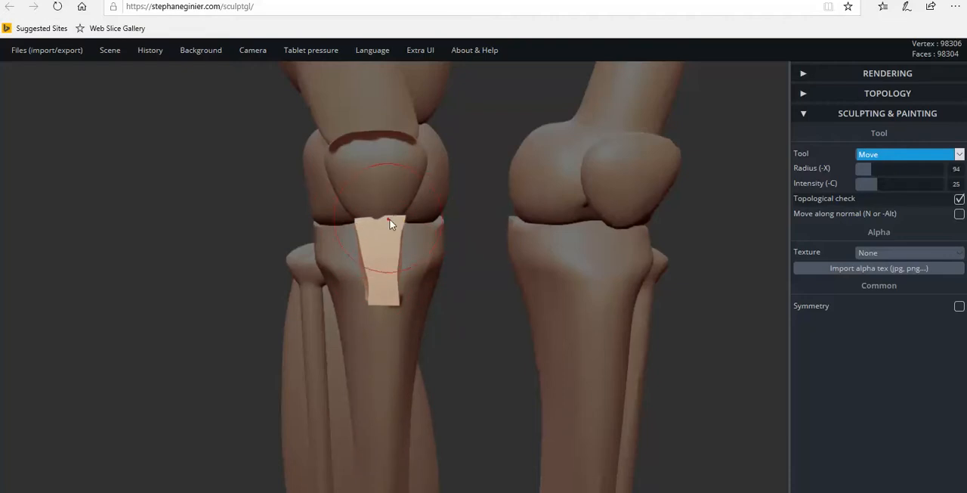
Slim the lower half of the block beneath the kneecap in side profile with the Move tool, fitting it against the shinbone.
right_click_drag(432, 251, 729, 246)
scroll(526, 297, "down", 2)
mouse_move(465, 296)
right_mouse_down()
mouse_move(533, 300)
mouse_move(496, 300)
right_mouse_up()
left_click_drag(490, 299, 459, 305)
left_click_drag(487, 258, 478, 257)
scroll(582, 285, "up", 3)
left_click_drag(583, 289, 316, 285)
scroll(207, 268, "up", 2)
left_click_drag(205, 268, 312, 281)
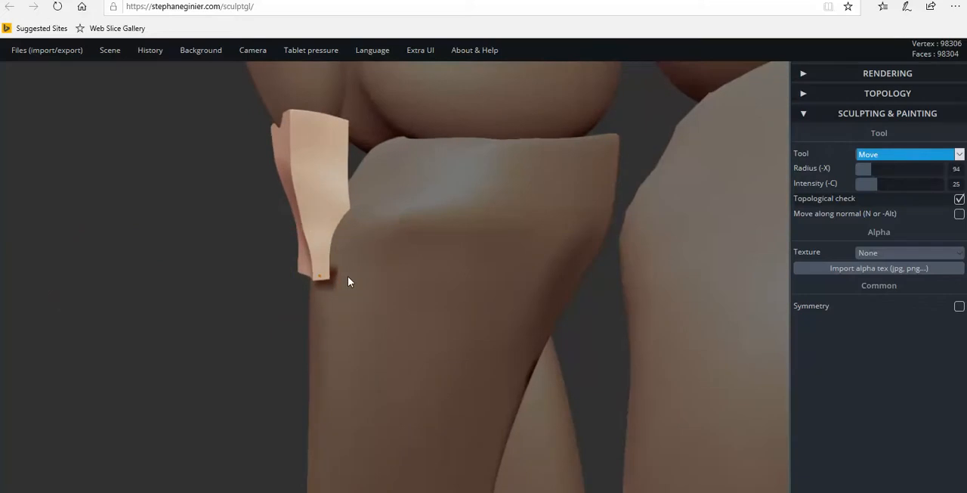
Push the block's lower tip closer into the shinbone and check its profile from the front and both sides.
left_click_drag(302, 268, 365, 267)
scroll(311, 270, "down", 6)
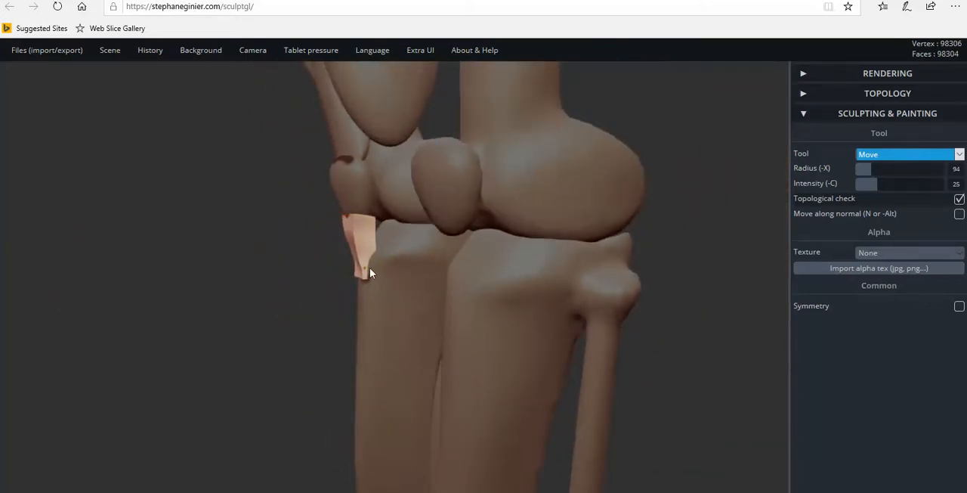
left_click_drag(344, 277, 627, 271)
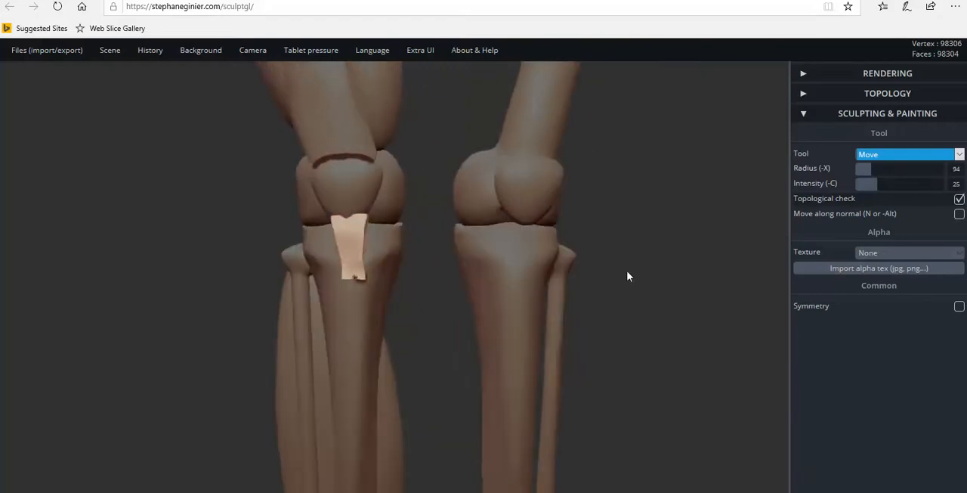
scroll(348, 297, "up", 10)
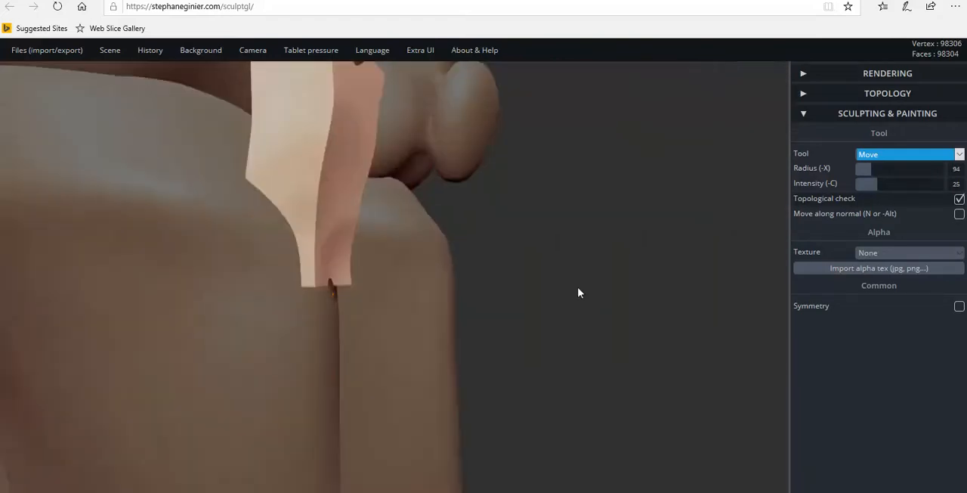
left_click_drag(579, 292, 403, 302)
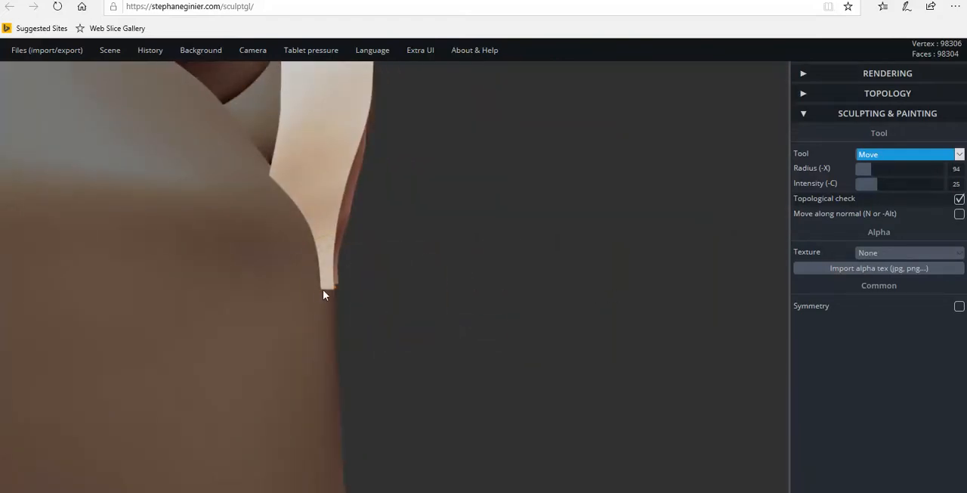
Pull in both side edges of the block's lower half to even out the taper seen from the front.
scroll(302, 291, "down", 8)
right_click_drag(292, 282, 354, 279)
left_click_drag(355, 279, 360, 288)
right_click_drag(407, 250, 373, 244)
left_click_drag(304, 240, 301, 240)
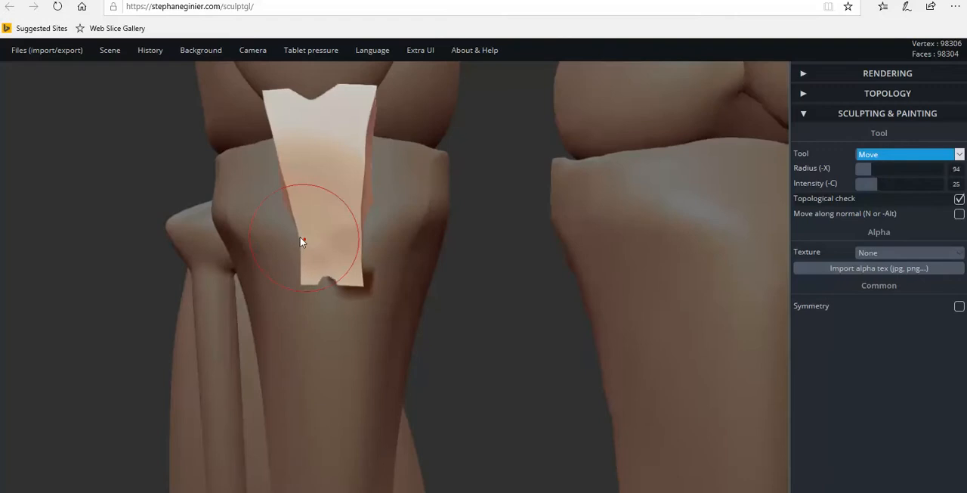
mouse_move(291, 142)
right_mouse_down()
mouse_move(319, 161)
mouse_move(332, 152)
right_mouse_up()
scroll(340, 174, "down", 4)
left_click_drag(369, 216, 358, 217)
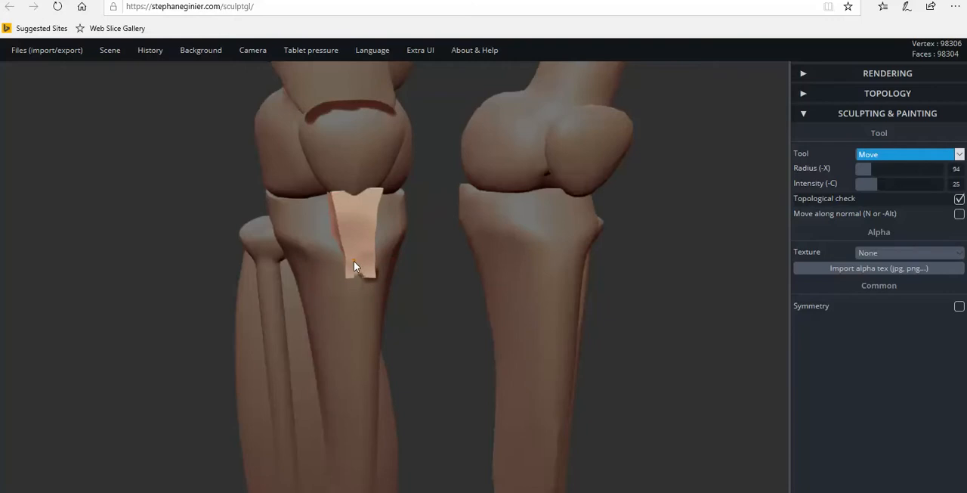
Pull in the block's upper edge on the side away from the fibula and adjust its lower corner.
scroll(373, 227, "up", 4)
mouse_move(377, 201)
right_mouse_down()
mouse_move(226, 192)
mouse_move(405, 177)
mouse_move(385, 186)
mouse_move(548, 205)
mouse_move(529, 201)
right_mouse_up()
left_click_drag(383, 168, 377, 167)
left_click_drag(388, 224, 371, 227)
mouse_move(371, 228)
right_mouse_down()
mouse_move(367, 242)
mouse_move(375, 243)
right_mouse_up()
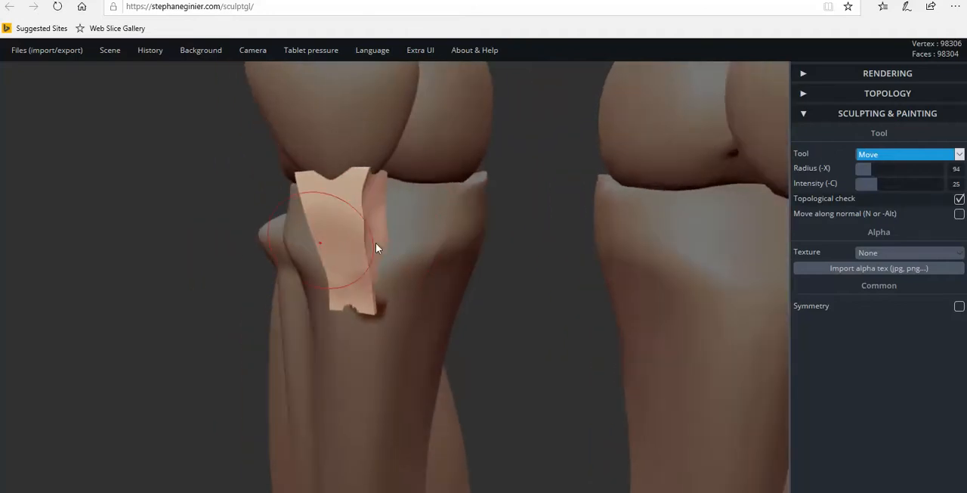
Flatten the block's front face toward its lower end with the Flatten tool at a reduced intensity, undoing the first stroke.
left_click(889, 156)
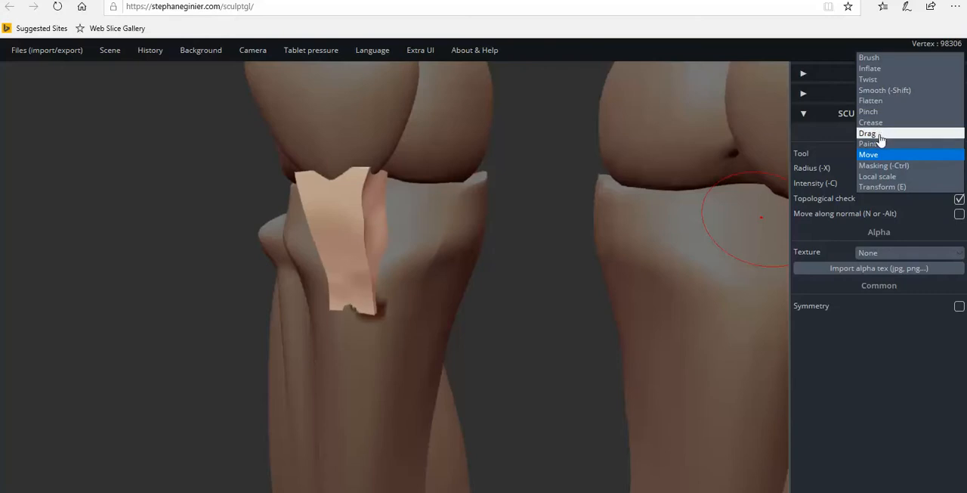
left_click(870, 101)
right_click_drag(347, 273, 434, 246)
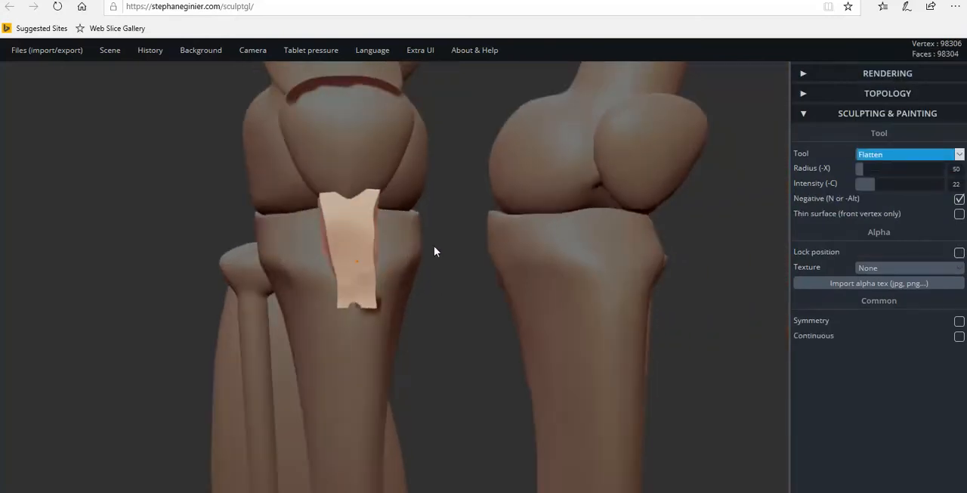
mouse_move(369, 221)
left_mouse_down()
mouse_move(347, 226)
mouse_move(357, 231)
left_mouse_up()
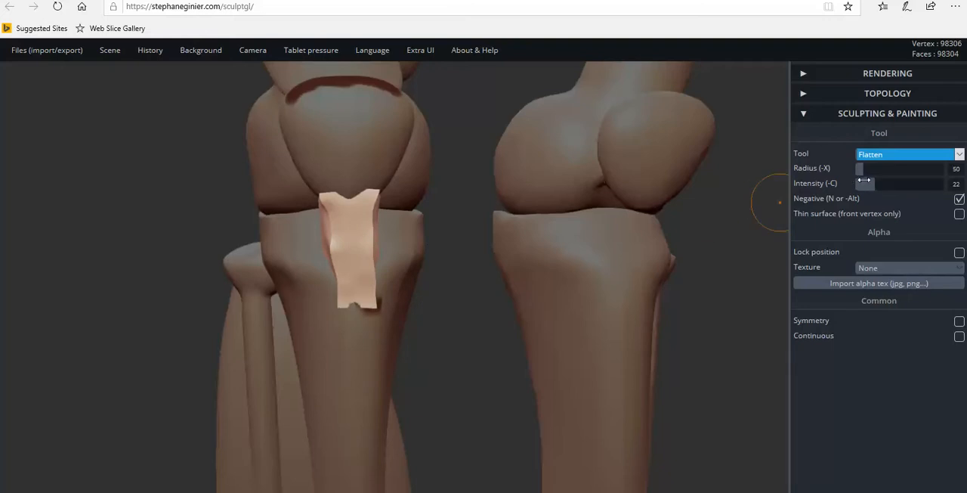
key("ctrl+z")
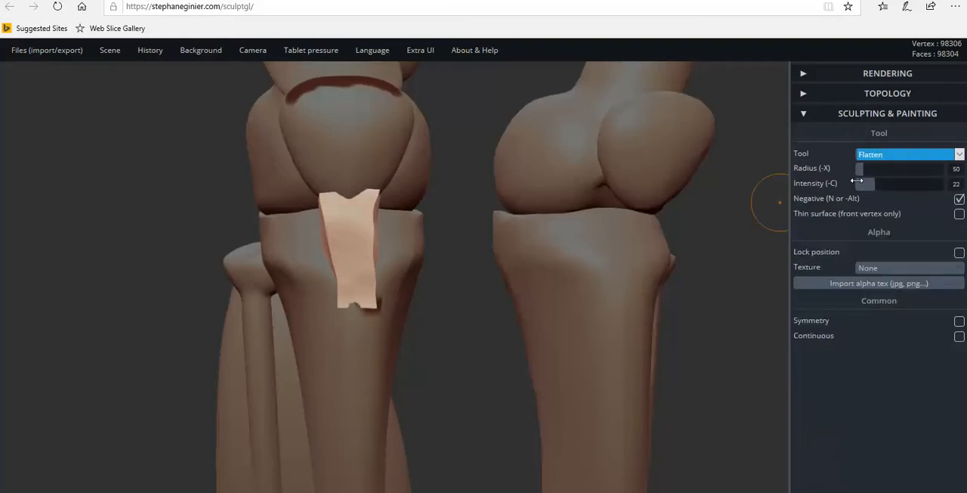
left_click_drag(876, 182, 865, 182)
scroll(352, 220, "down", 2)
mouse_move(369, 230)
left_mouse_down()
mouse_move(353, 231)
mouse_move(376, 246)
mouse_move(374, 257)
mouse_move(346, 261)
mouse_move(381, 279)
mouse_move(353, 289)
mouse_move(358, 296)
mouse_move(376, 295)
left_mouse_up()
mouse_move(372, 300)
right_mouse_down()
mouse_move(363, 298)
mouse_move(511, 300)
mouse_move(393, 268)
mouse_move(466, 270)
mouse_move(604, 227)
right_mouse_up()
Smooth the block's front face and edges with the Smooth tool at an intensity of 87.
left_click(894, 157)
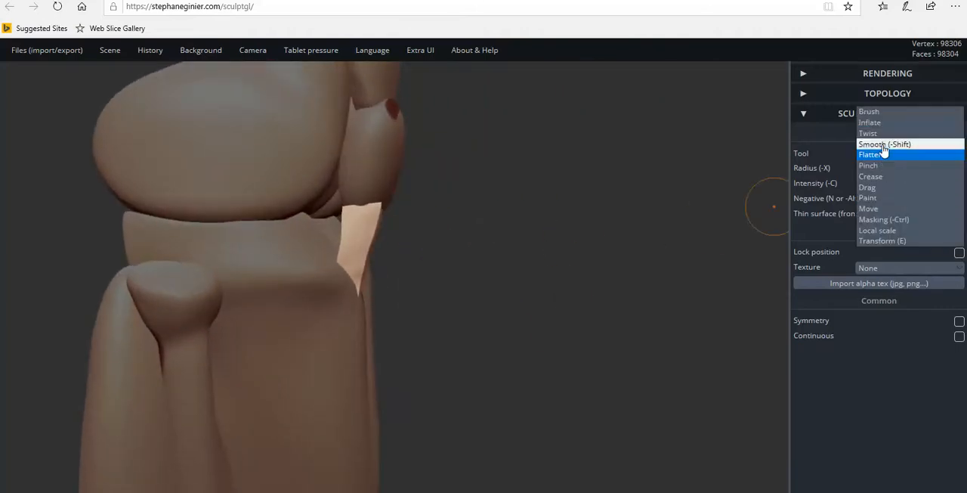
left_click(884, 143)
scroll(345, 307, "up", 5)
left_click_drag(409, 261, 143, 238)
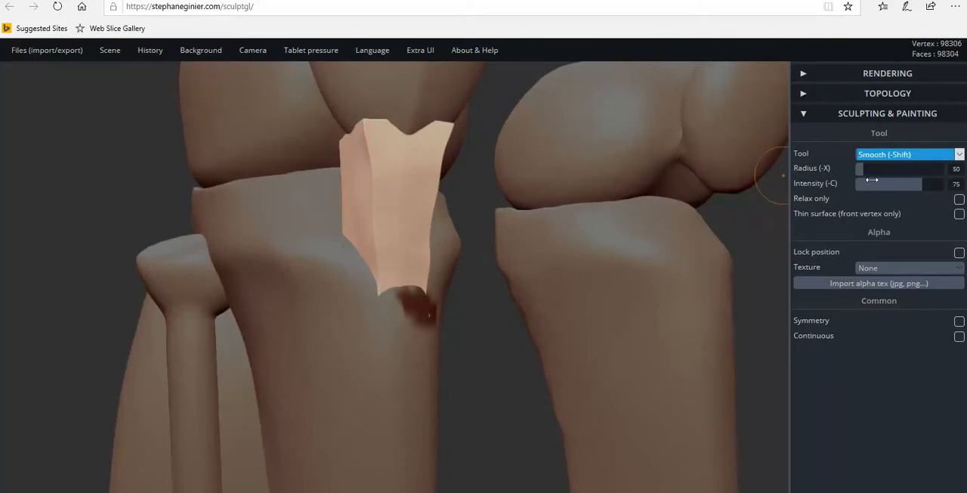
left_click_drag(922, 184, 932, 184)
left_click_drag(676, 168, 398, 190)
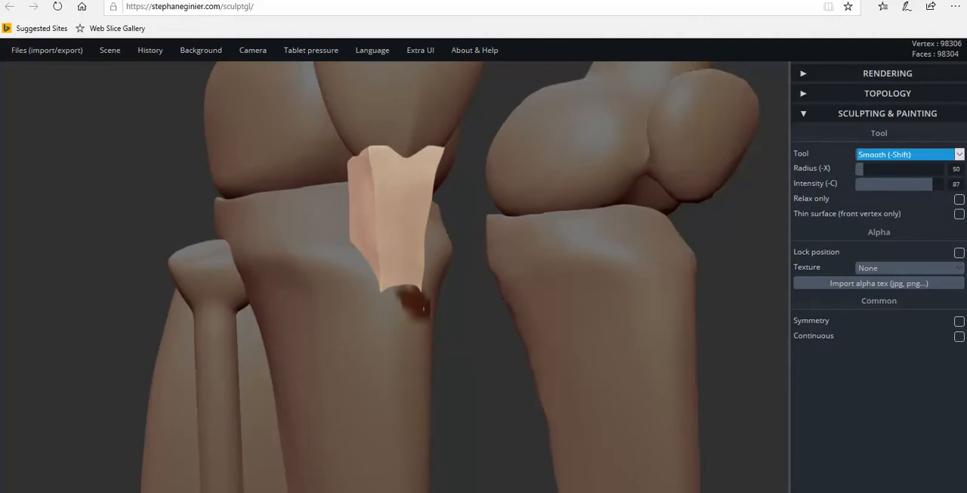
right_click_drag(417, 219, 283, 223)
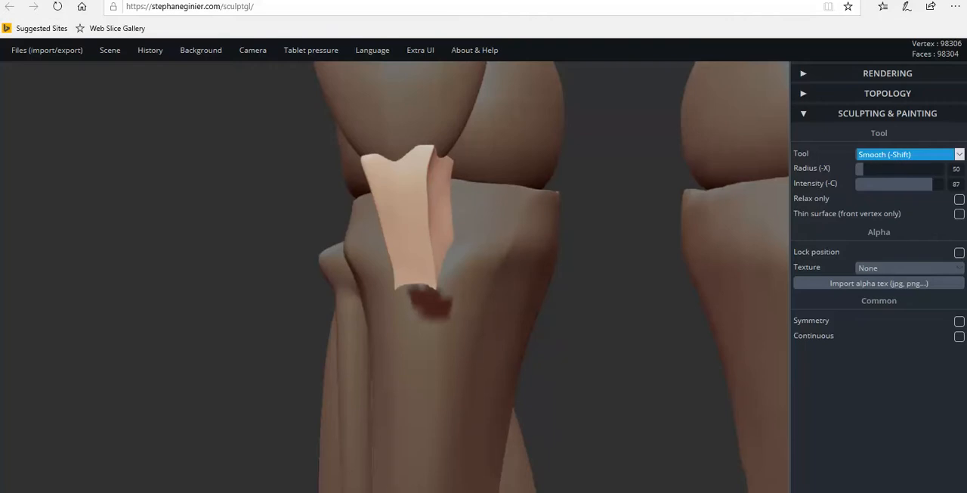
Smooth the block's two side faces and soften its upper corners beneath the kneecap.
right_click_drag(412, 246, 276, 256)
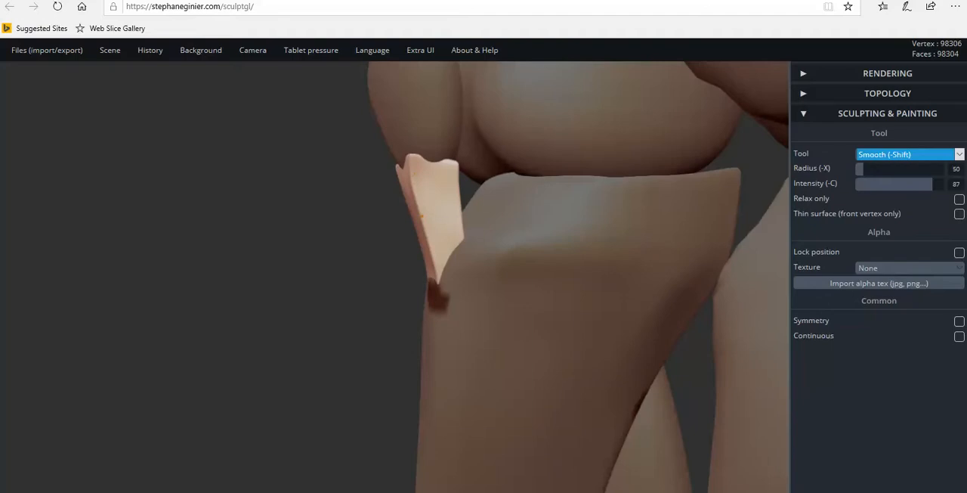
right_click_drag(424, 182, 473, 219)
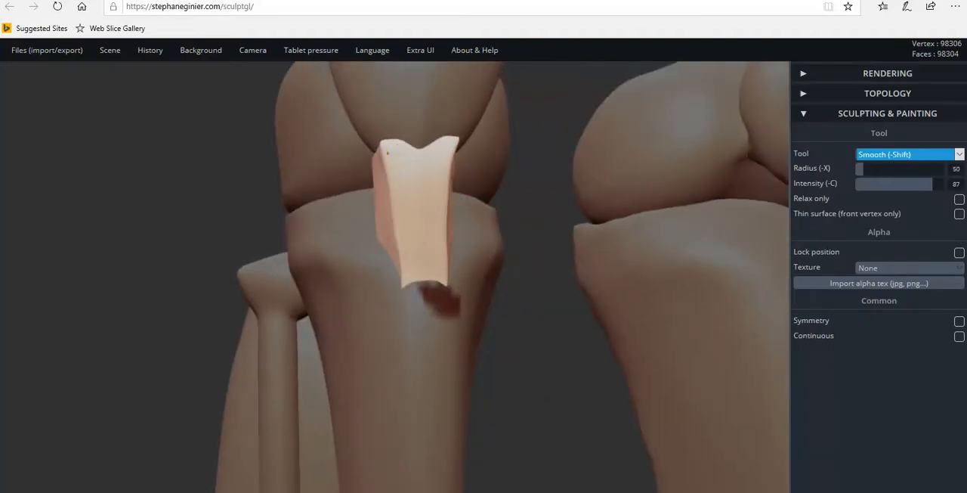
right_click_drag(403, 204, 583, 222)
left_click_drag(372, 192, 371, 174)
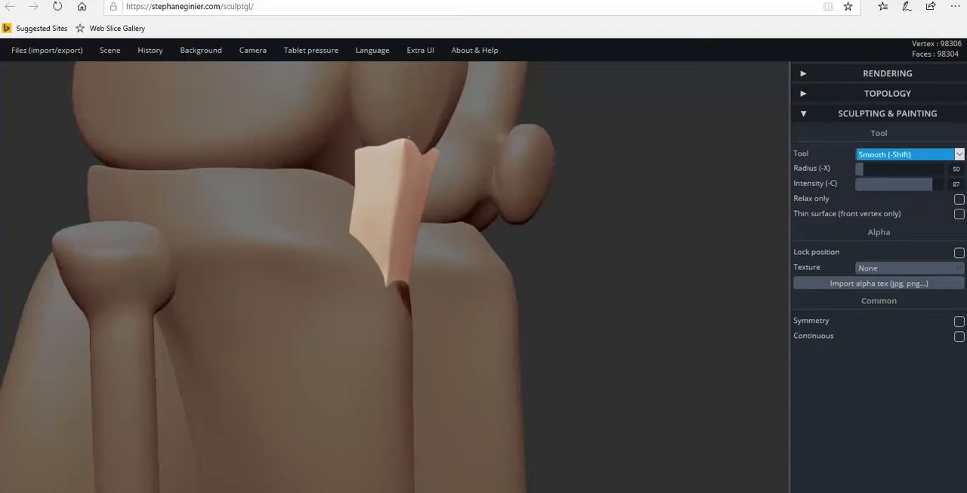
right_click_drag(364, 160, 496, 178)
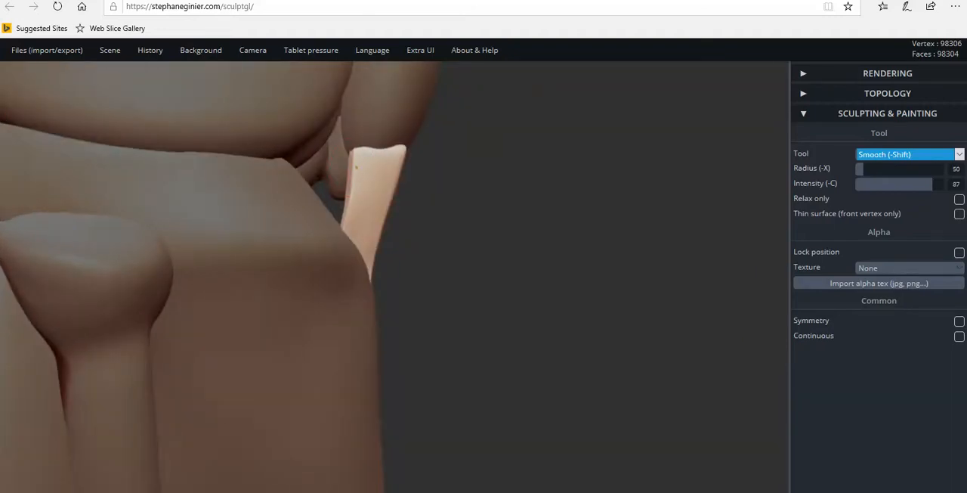
right_click_drag(391, 276, 106, 257)
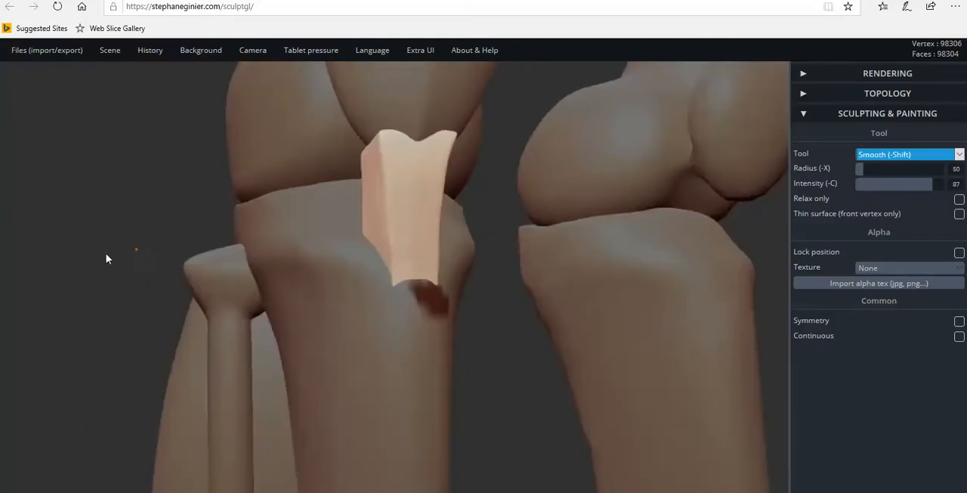
Smooth the remaining roughness on the block's front, its upper corner and the edge away from the fibula.
mouse_move(471, 274)
right_mouse_down()
mouse_move(357, 272)
mouse_move(419, 264)
right_mouse_up()
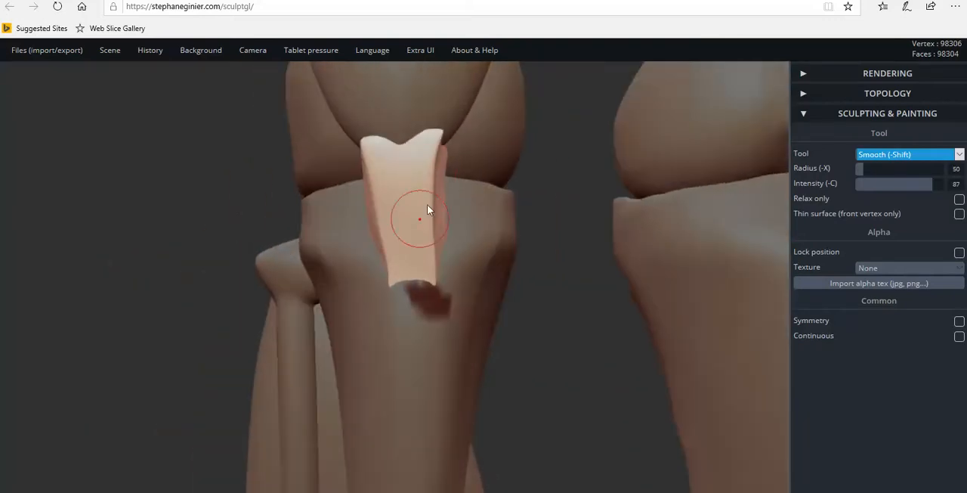
left_click_drag(441, 135, 436, 132)
right_click_drag(355, 235, 393, 189)
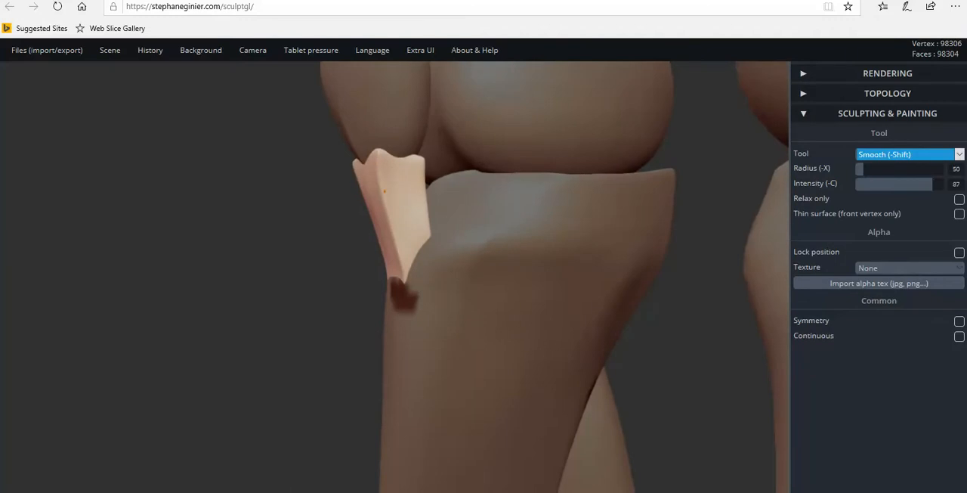
right_click_drag(389, 304, 420, 248)
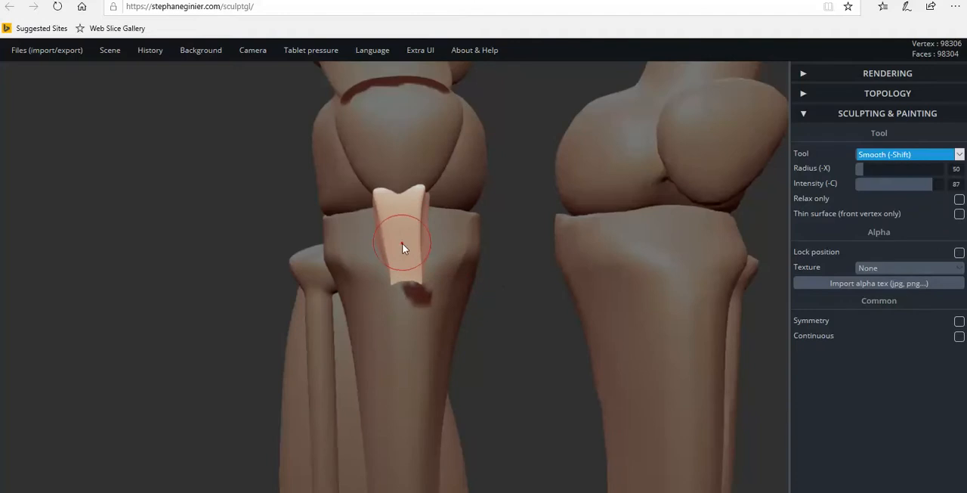
Adjust the block's lower end on the shinbone with short pulls of the Drag tool.
scroll(393, 296, "down", 3)
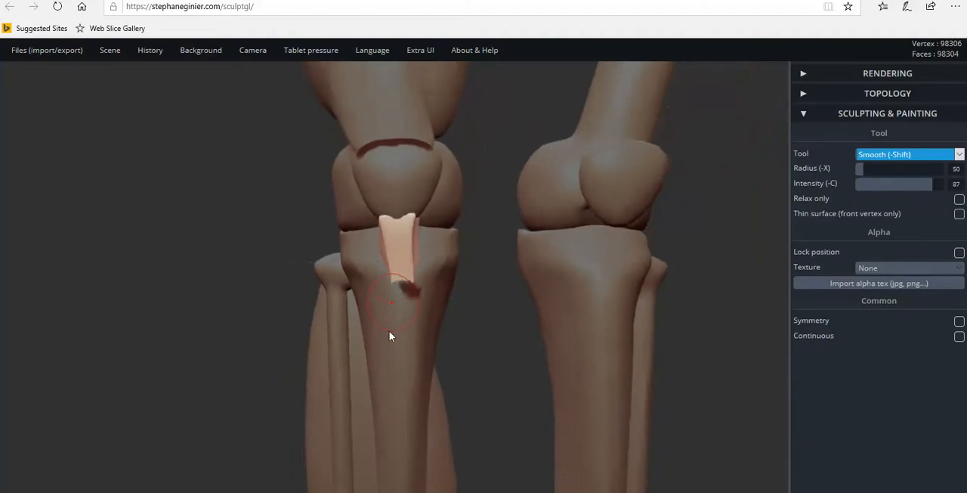
scroll(391, 331, "down", 2)
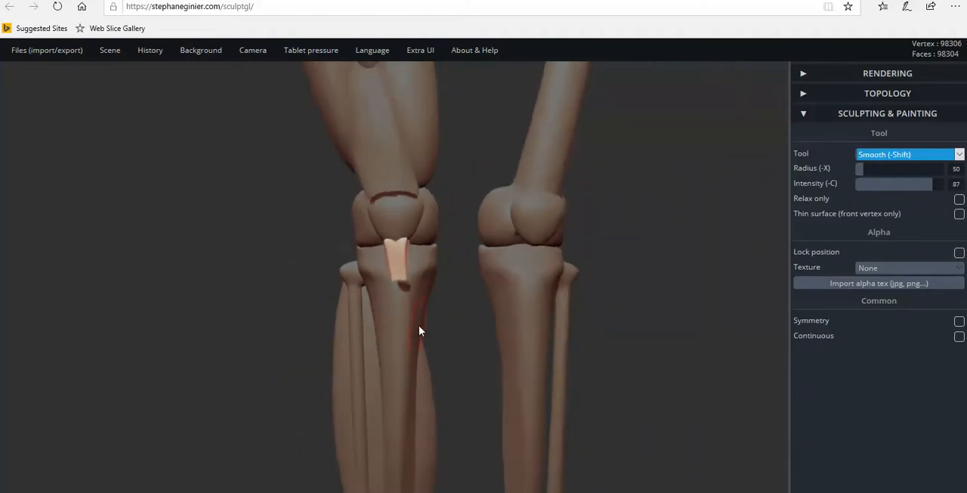
left_click(865, 155)
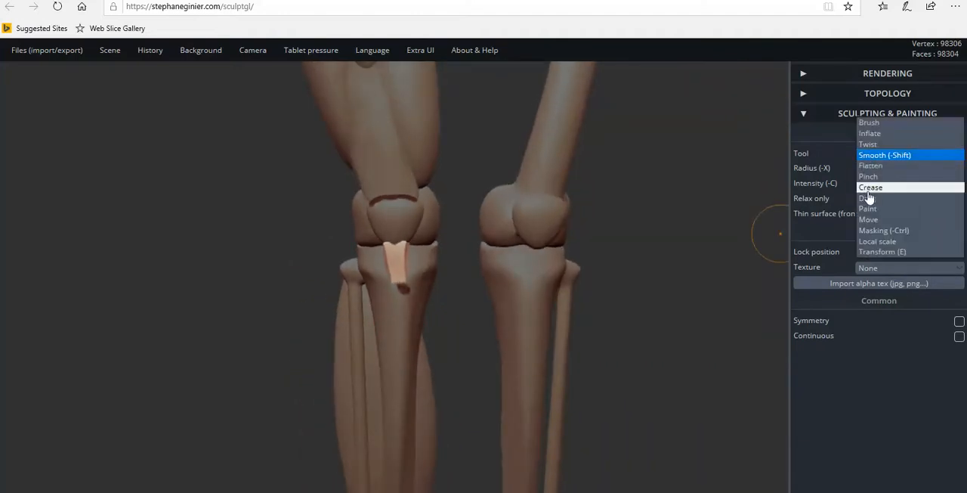
left_click(868, 198)
left_click_drag(397, 261, 409, 246)
left_click_drag(401, 285, 398, 289)
mouse_move(399, 289)
right_mouse_down()
mouse_move(463, 286)
mouse_move(404, 285)
right_mouse_up()
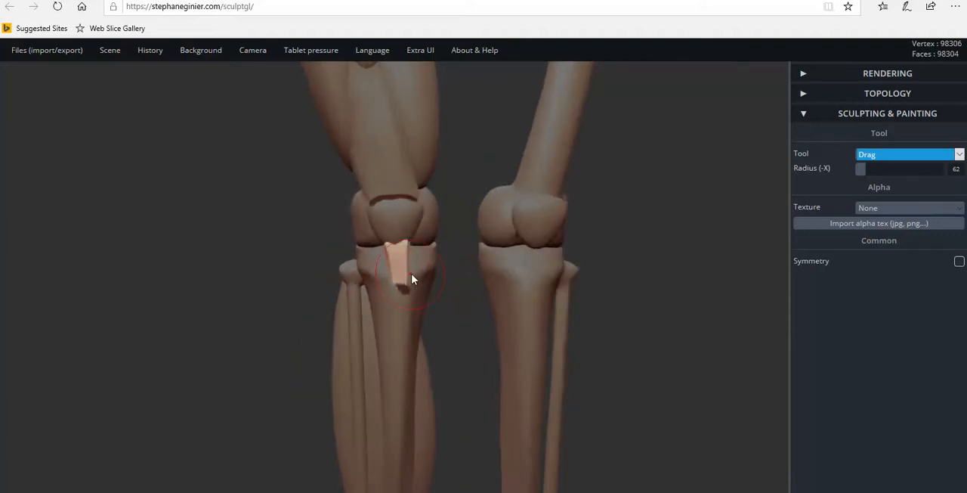
Select the tendon piece above the kneecap together with the block below it, and examine the whole leg from the front and side.
scroll(412, 280, "down", 3)
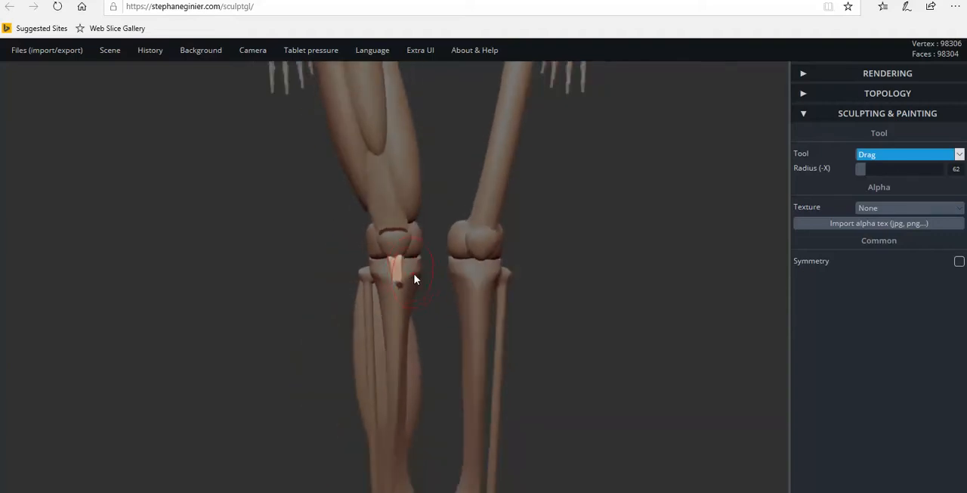
left_click(386, 229, "shift")
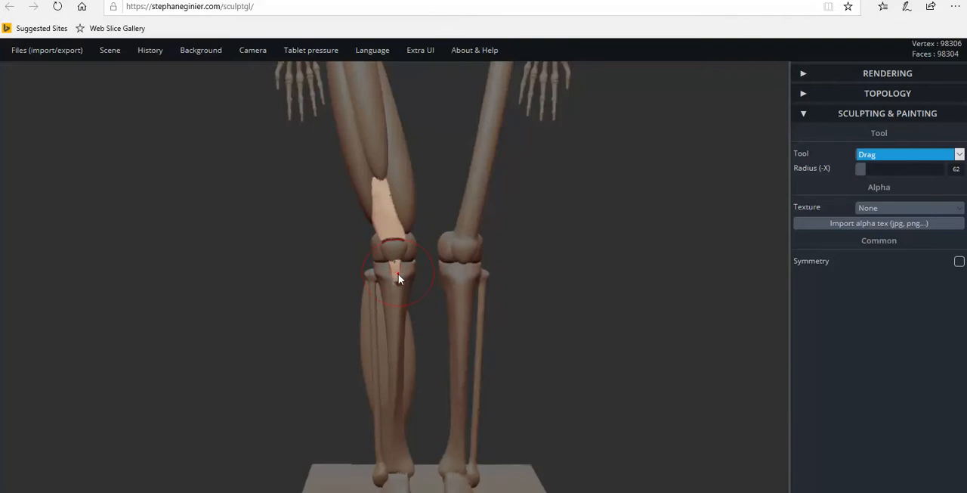
right_click_drag(401, 275, 368, 291)
scroll(396, 200, "down", 5)
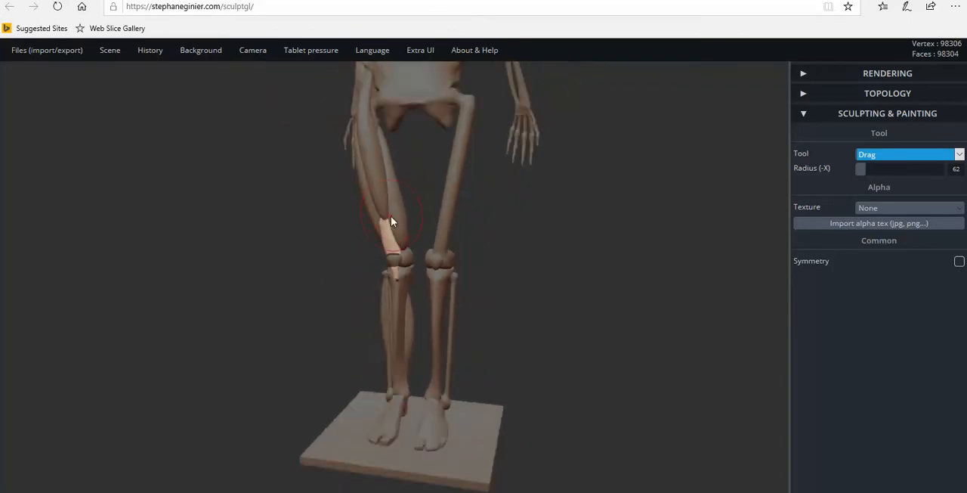
right_click_drag(391, 221, 466, 247)
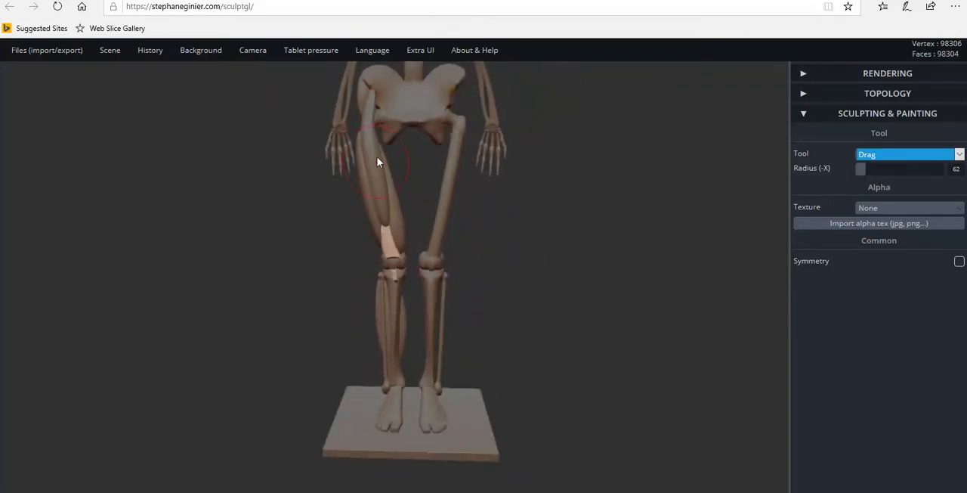
right_click_drag(397, 281, 443, 293)
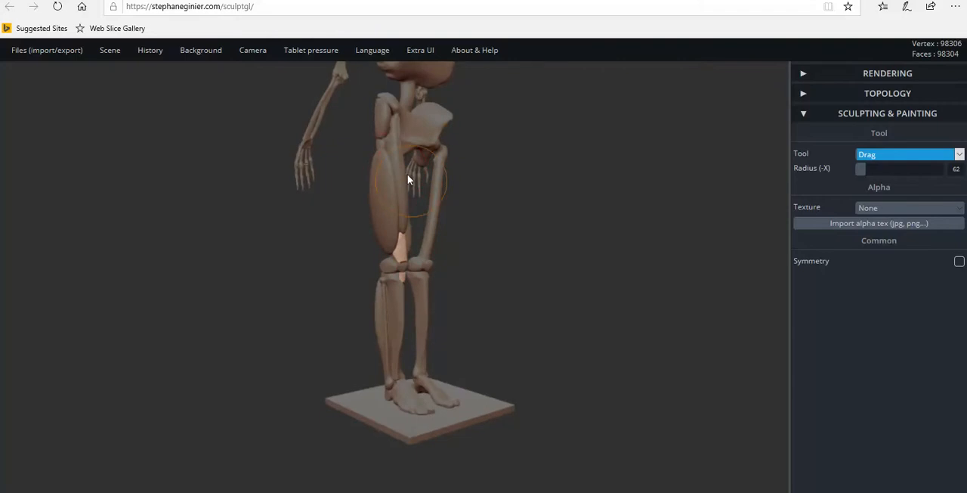
right_click_drag(400, 212, 382, 242)
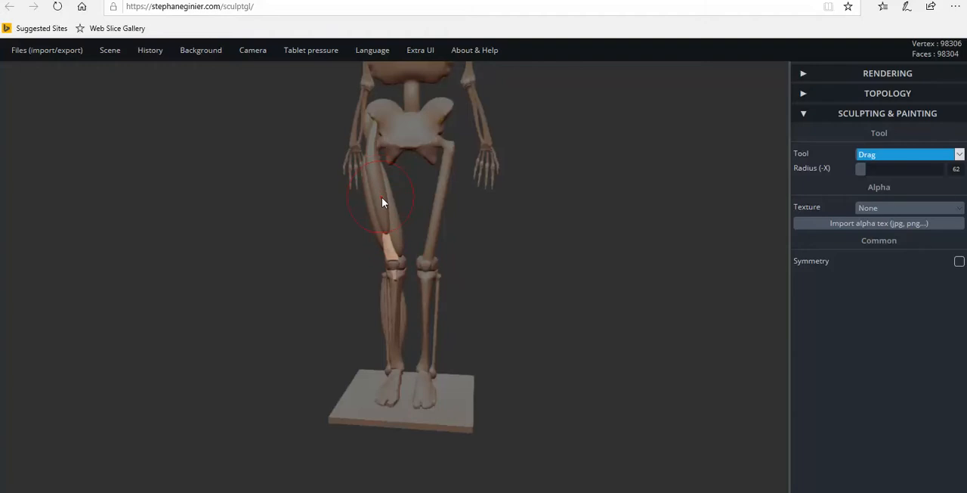
left_click_drag(470, 294, 489, 293)
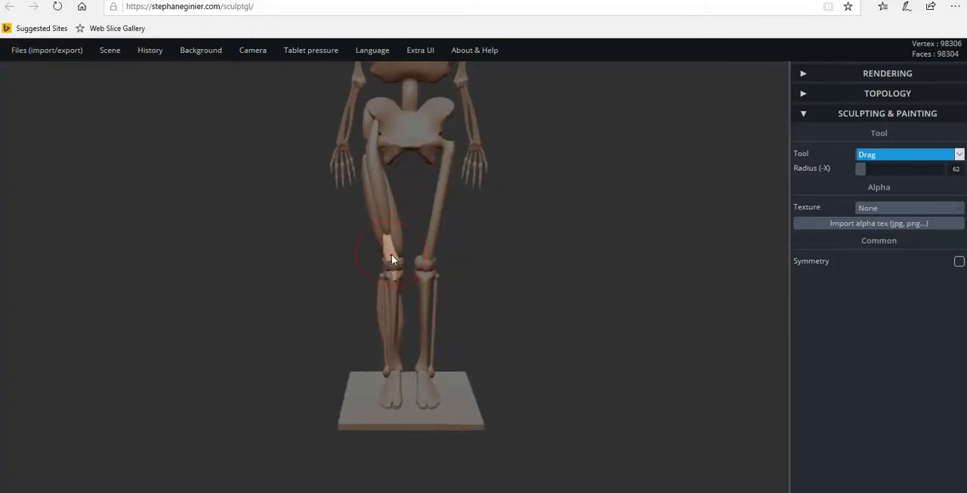
left_click_drag(344, 302, 421, 245)
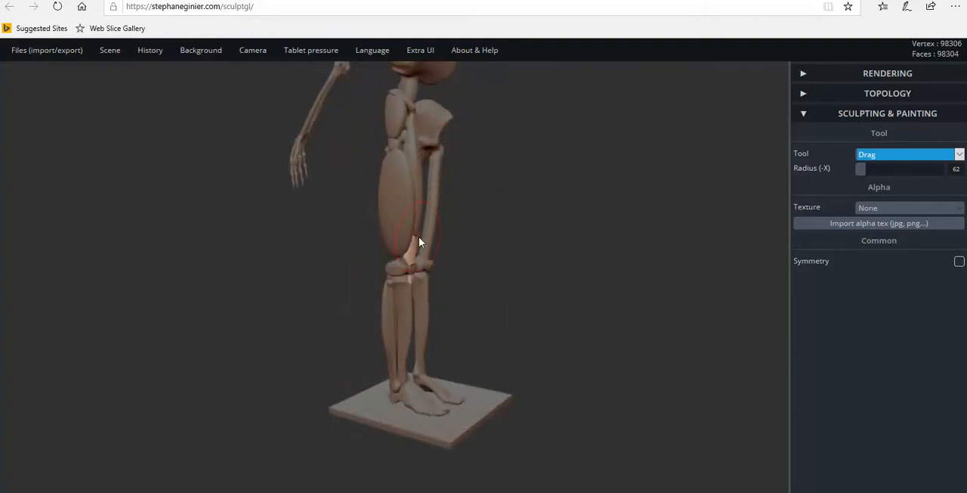
left_click_drag(486, 341, 443, 309)
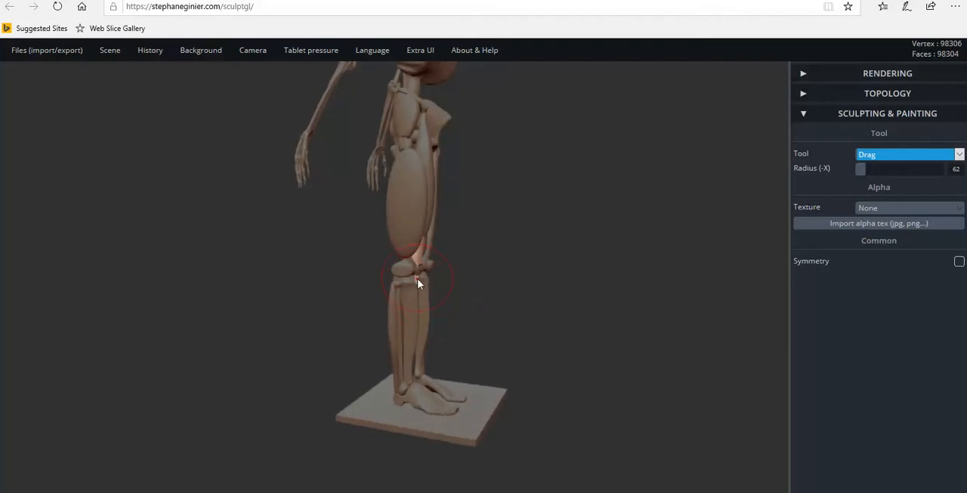
Examine the knee joint and both legs from the side, the front and at different distances.
mouse_move(494, 292)
left_mouse_down()
mouse_move(596, 289)
mouse_move(513, 293)
left_mouse_up()
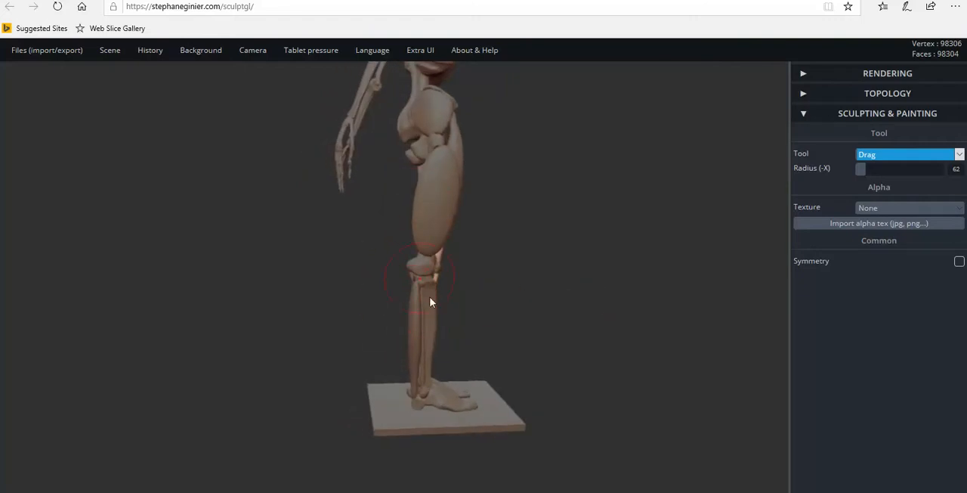
left_click_drag(470, 317, 256, 314)
scroll(265, 314, "up", 4)
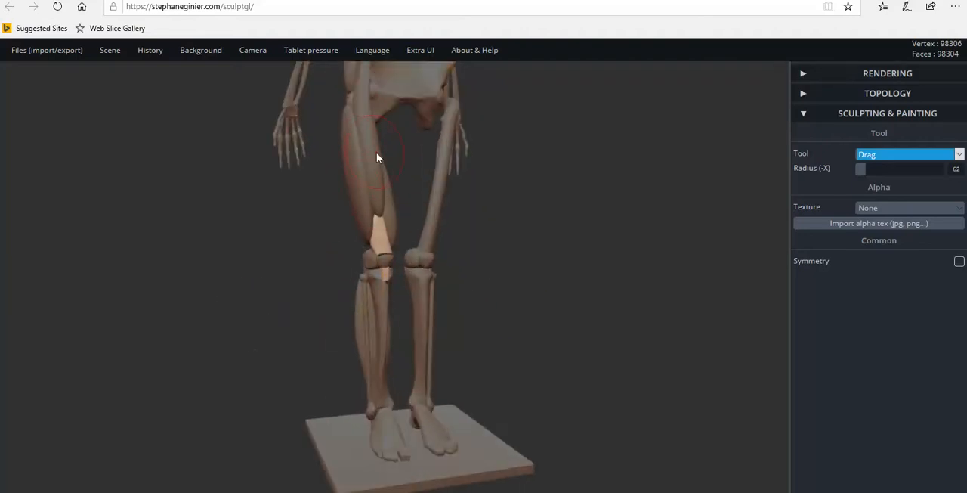
left_click_drag(426, 275, 388, 279)
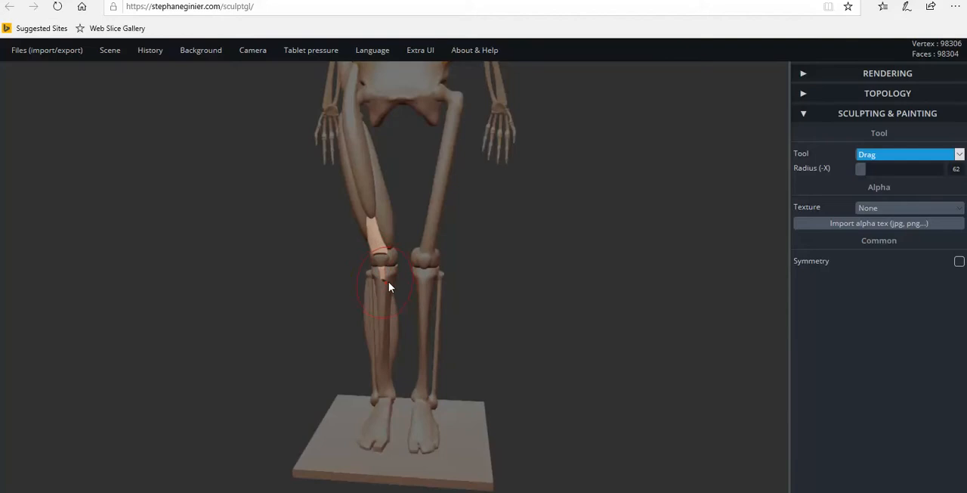
left_click_drag(413, 291, 387, 277)
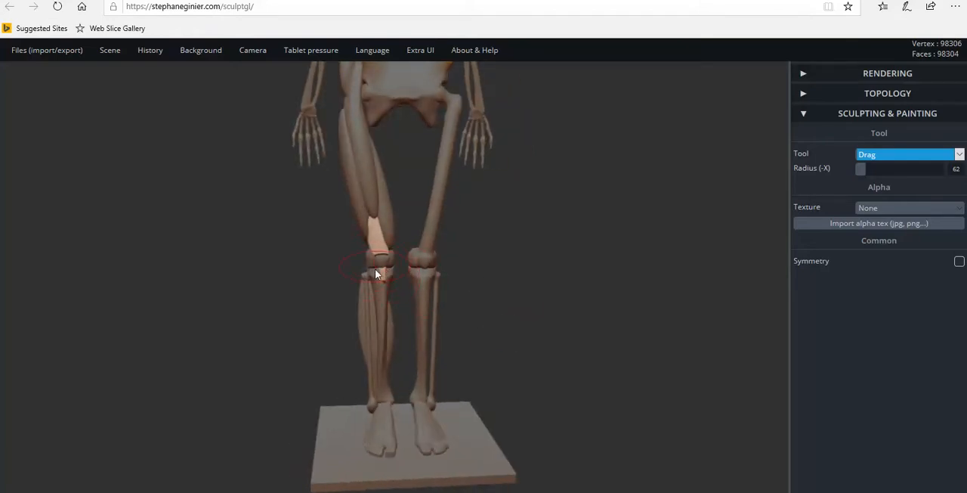
left_click_drag(511, 318, 652, 325)
scroll(536, 296, "up", 5)
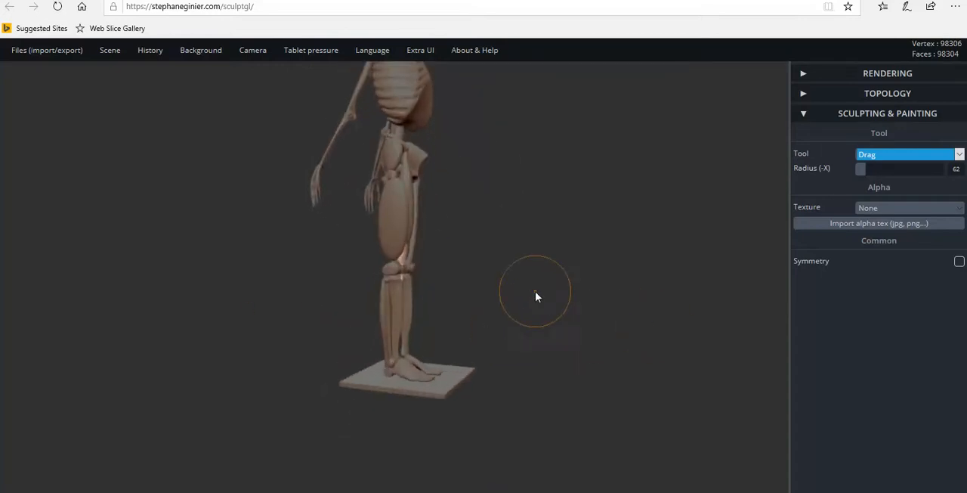
left_click_drag(474, 301, 352, 291)
scroll(476, 314, "up", 3)
scroll(486, 313, "up", 1)
scroll(507, 359, "down", 2)
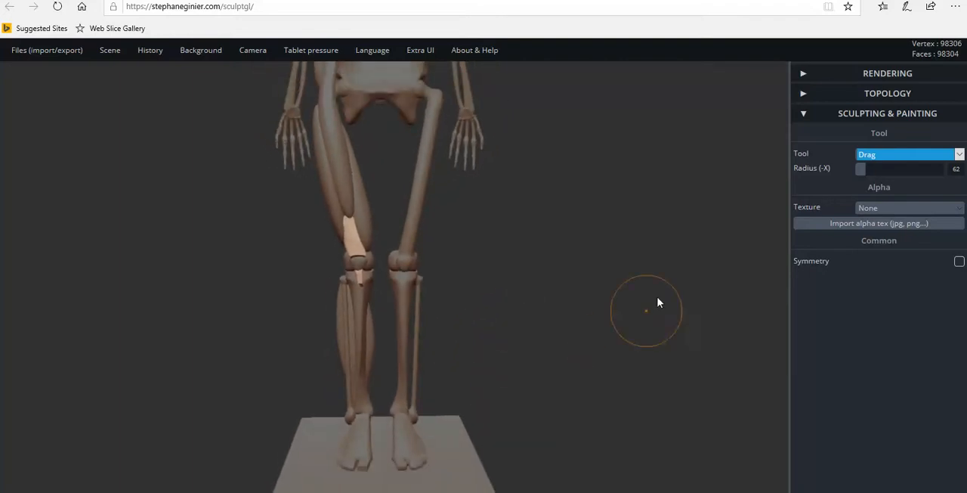
With the Paint tool at radius 7, paint an orange #ffc358 stroke down the upper half of the muscled leg's shinbone.
left_click(881, 157)
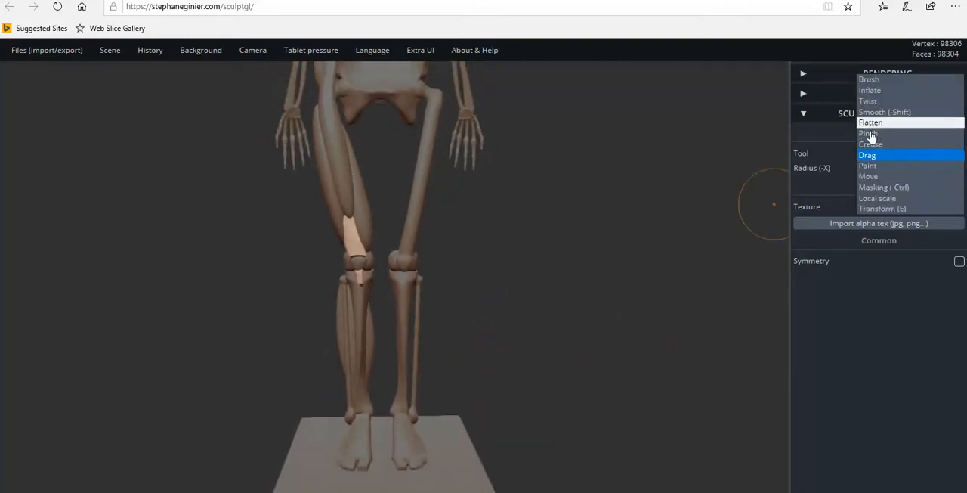
left_click(869, 166)
mouse_move(567, 306)
left_mouse_down()
mouse_move(326, 399)
mouse_move(406, 347)
left_mouse_up()
scroll(383, 319, "up", 6)
right_click_drag(384, 319, 221, 366)
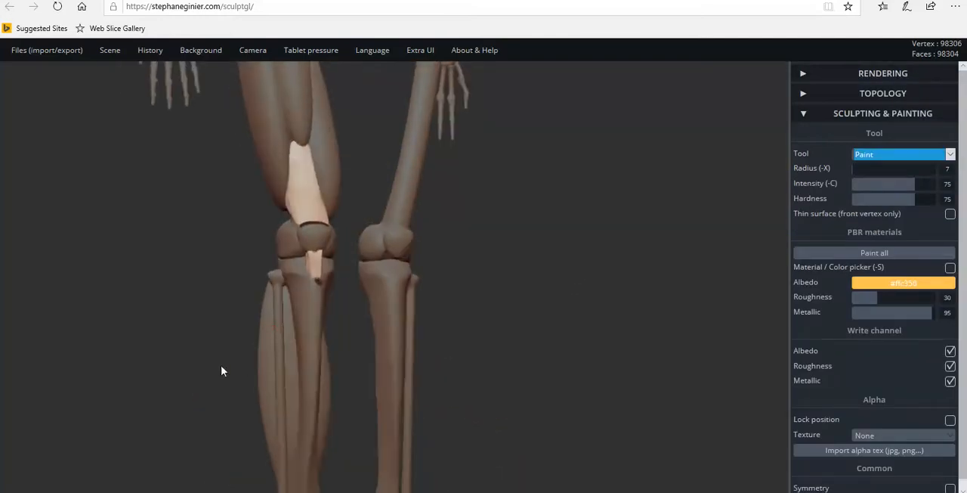
left_click(295, 283)
left_click_drag(298, 284, 306, 309)
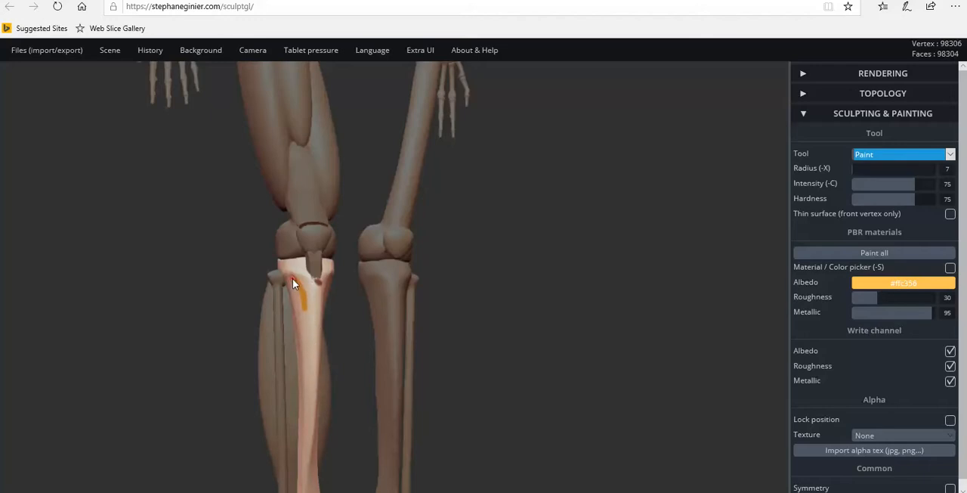
mouse_move(299, 279)
left_mouse_down()
mouse_move(311, 310)
mouse_move(308, 405)
left_mouse_up()
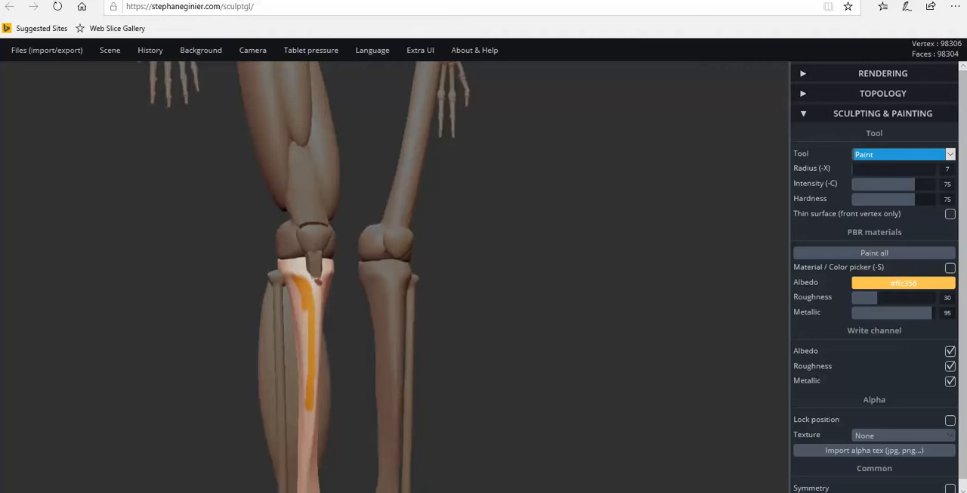
Widen the orange stroke across the shinbone's outer face and fill the gap inside it into a solid patch.
right_click_drag(333, 345, 324, 303)
mouse_move(325, 304)
left_mouse_down()
mouse_move(323, 282)
mouse_move(333, 282)
mouse_move(332, 355)
left_mouse_up()
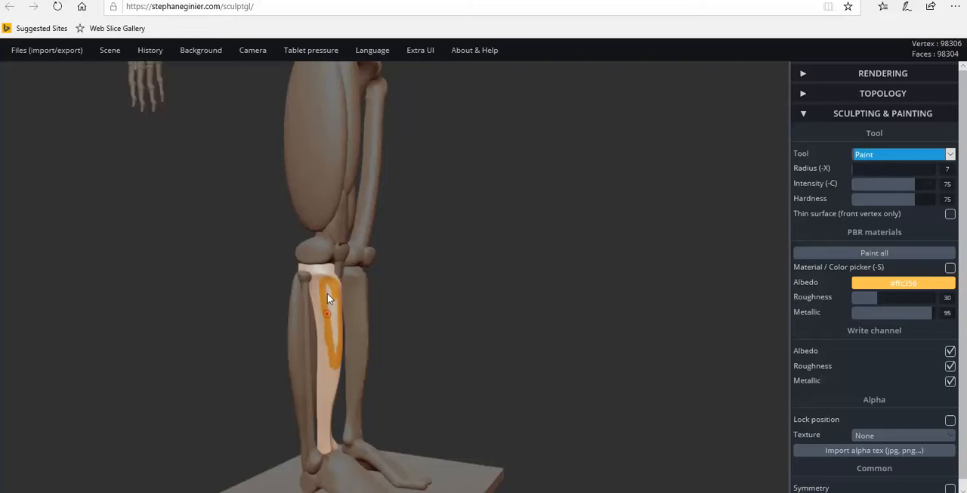
mouse_move(329, 299)
left_mouse_down()
mouse_move(332, 325)
mouse_move(335, 299)
left_mouse_up()
left_click_drag(334, 330, 335, 348)
mouse_move(326, 319)
right_mouse_down()
mouse_move(283, 347)
mouse_move(169, 350)
right_mouse_up()
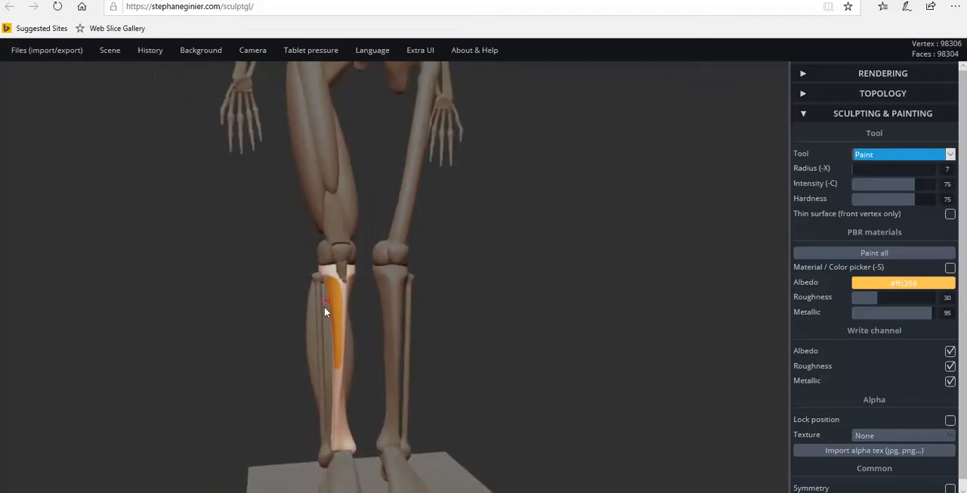
Examine the painted patch on the shinbone and the path down to the foot from the front and the inner side.
scroll(324, 306, "up", 5)
mouse_move(369, 368)
left_mouse_down()
mouse_move(283, 371)
mouse_move(430, 368)
left_mouse_up()
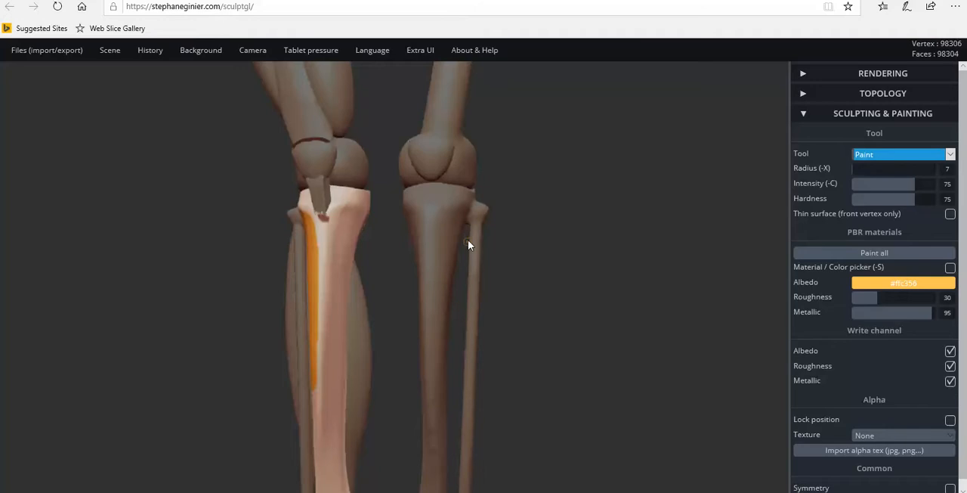
scroll(455, 361, "down", 5)
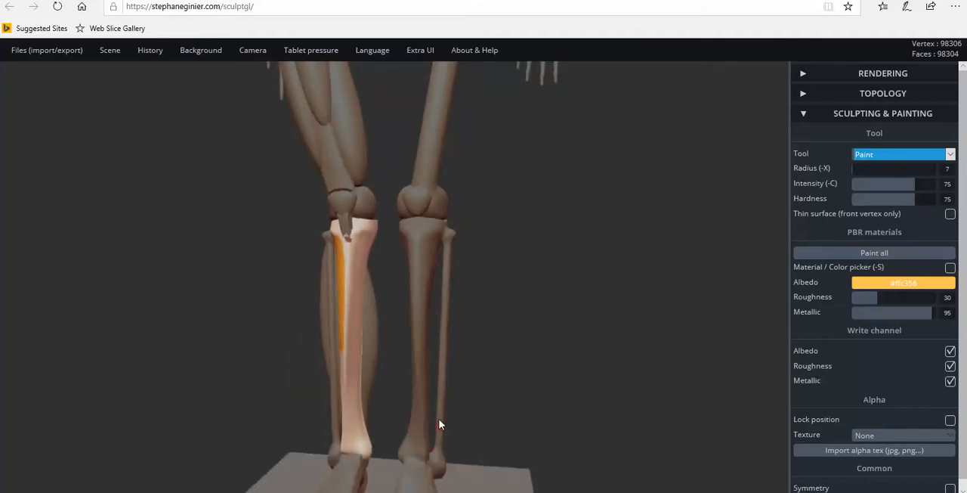
mouse_move(472, 332)
left_mouse_down()
mouse_move(360, 339)
mouse_move(475, 339)
left_mouse_up()
left_click_drag(393, 339, 362, 315)
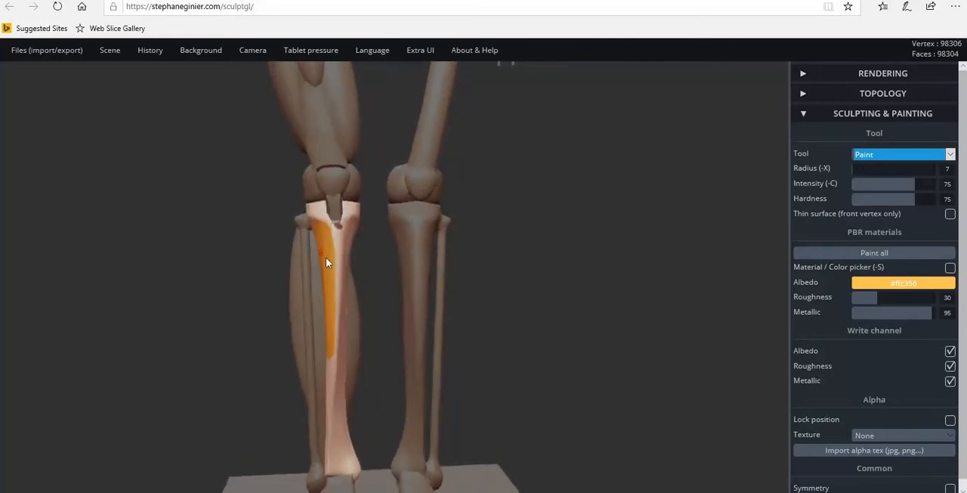
left_click_drag(498, 339, 438, 315)
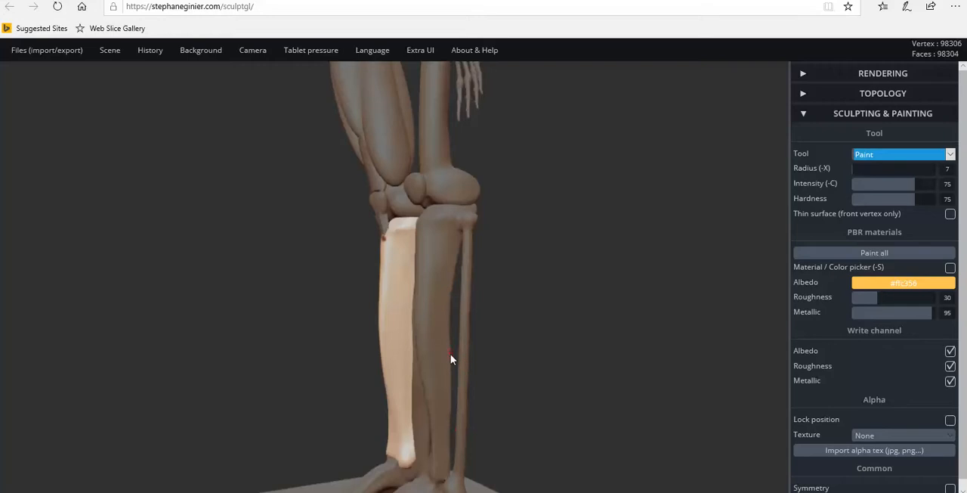
left_click_drag(449, 341, 368, 306)
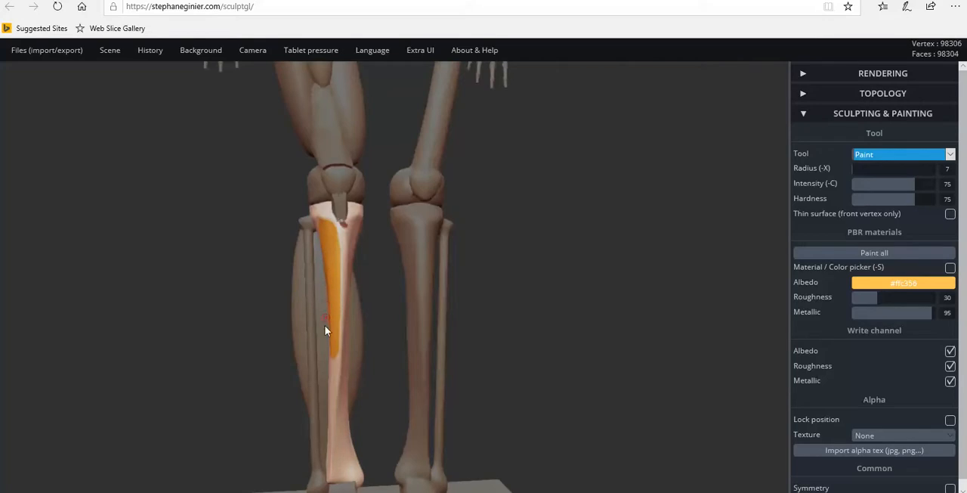
scroll(361, 382, "down", 5)
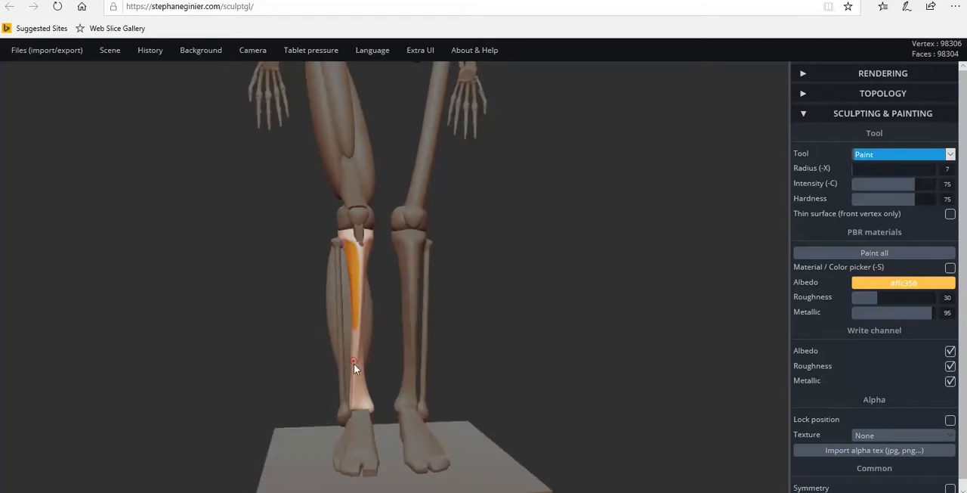
right_click_drag(364, 408, 243, 416)
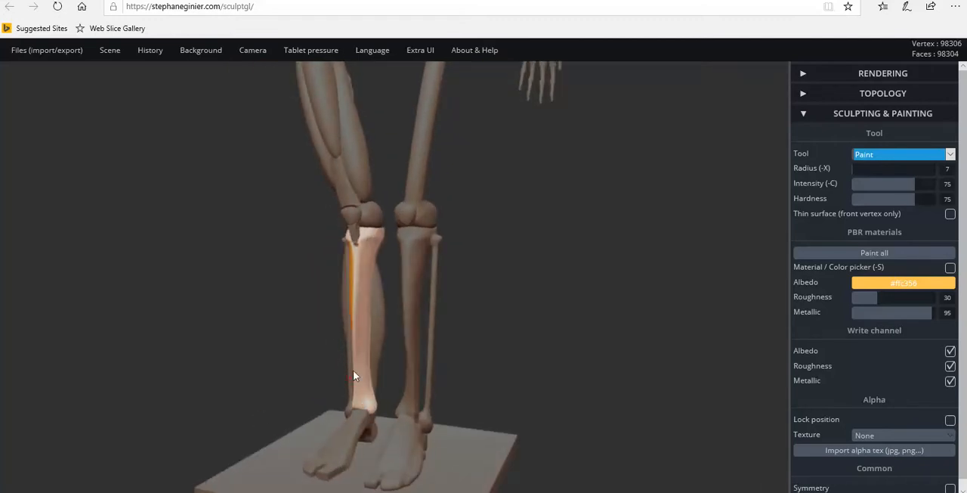
mouse_move(367, 422)
right_mouse_down()
mouse_move(344, 412)
mouse_move(346, 423)
right_mouse_up()
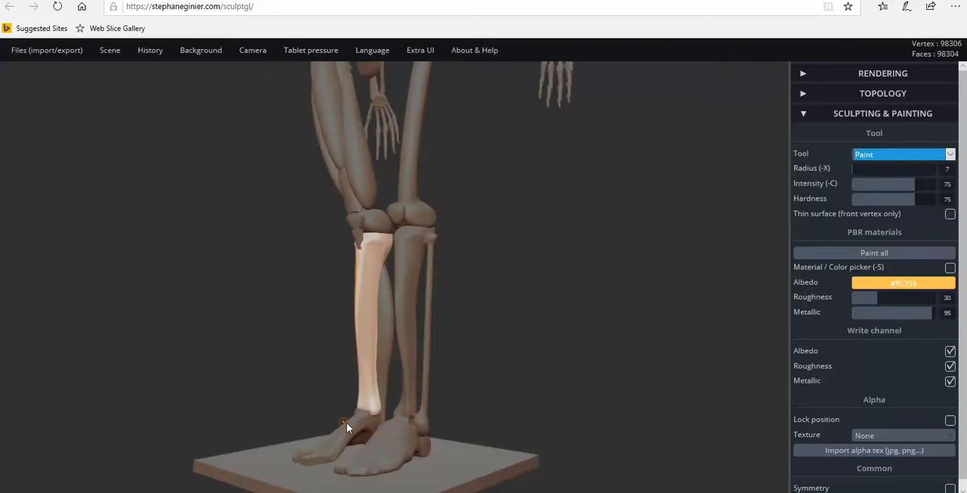
Mark the attachment point on the inner side of the muscled leg's foot with a dab of orange paint.
left_click(359, 436)
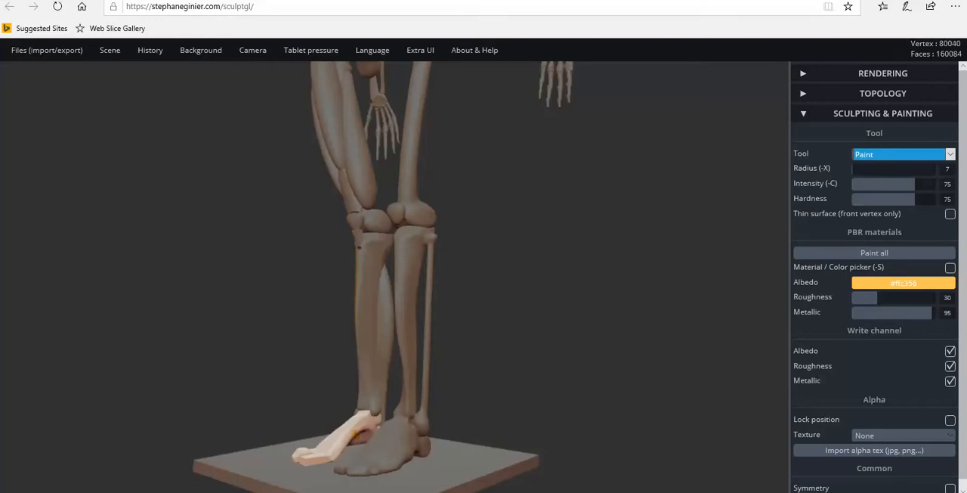
mouse_move(343, 426)
right_mouse_down()
mouse_move(385, 422)
mouse_move(331, 410)
mouse_move(516, 431)
right_mouse_up()
right_click_drag(375, 443, 548, 410)
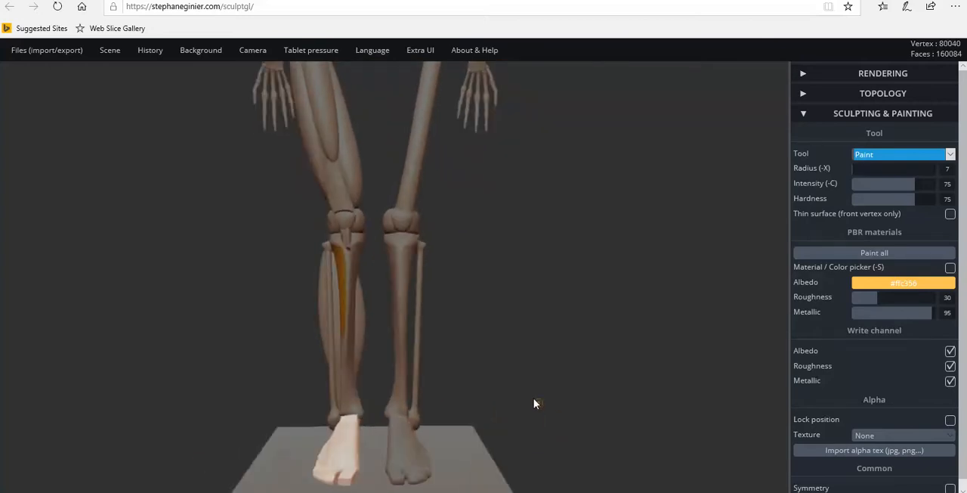
scroll(533, 384, "up", 4)
scroll(527, 339, "down", 5)
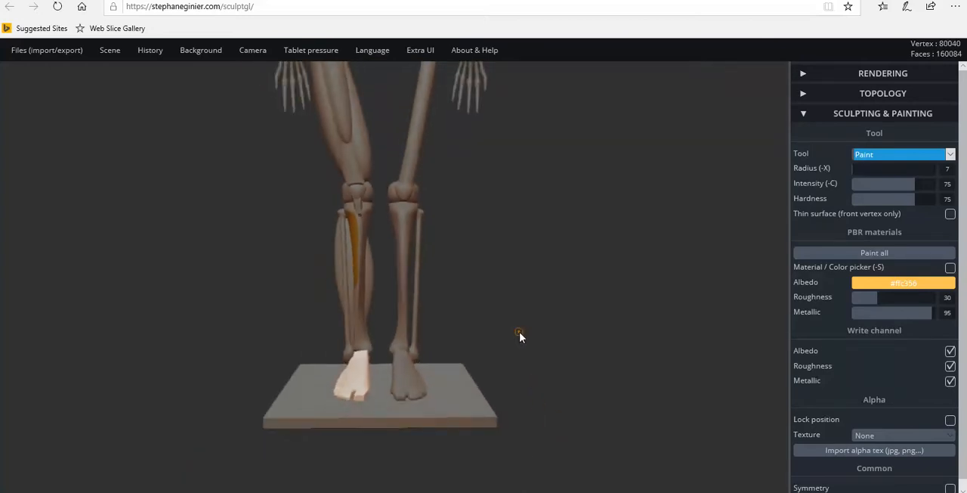
right_click_drag(522, 327, 615, 307)
right_click_drag(474, 300, 117, 315)
mouse_move(208, 204)
right_mouse_down()
mouse_move(214, 250)
mouse_move(217, 199)
right_mouse_up()
scroll(214, 242, "up", 2)
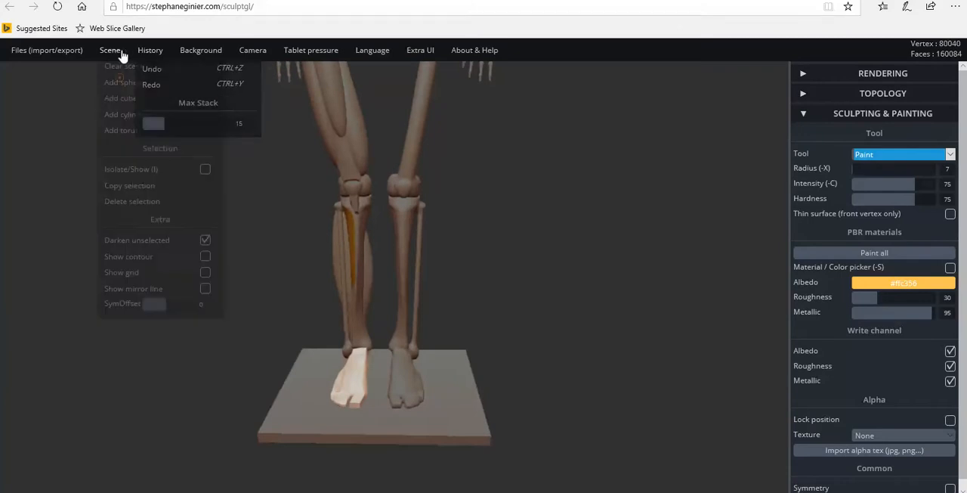
Add a sphere to the scene and move it down to knee height with the Transform tool.
mouse_move(109, 49)
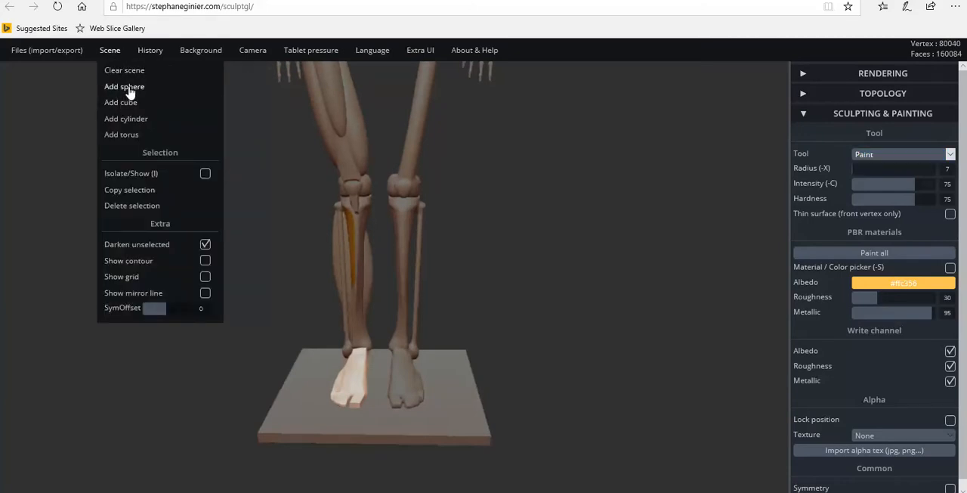
left_click(124, 87)
scroll(363, 149, "down", 4)
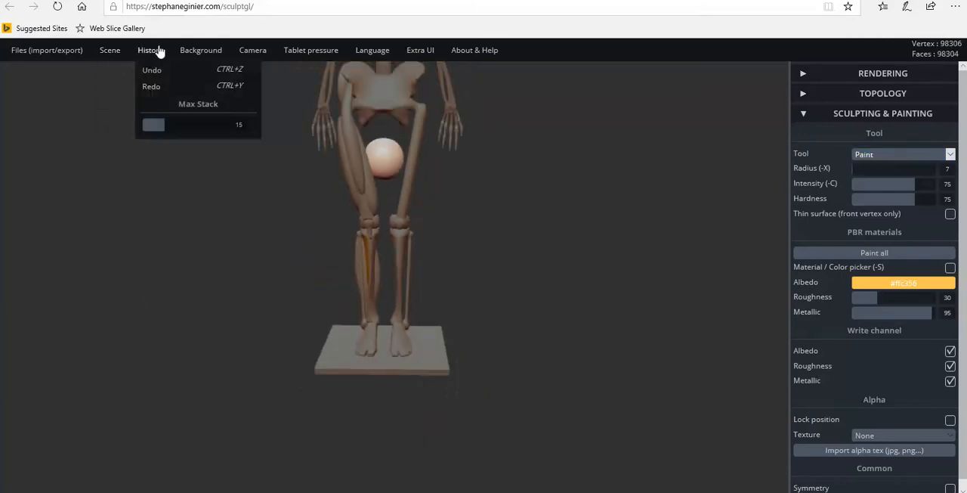
left_click(860, 116)
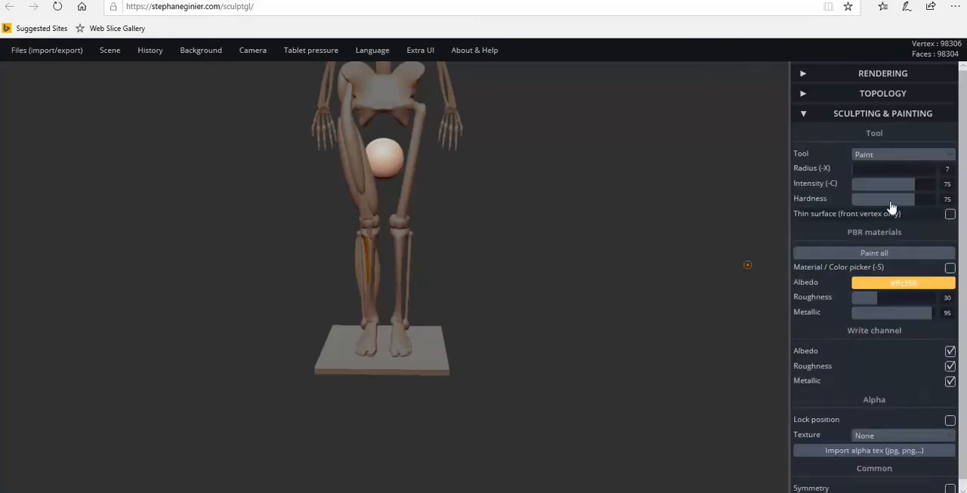
left_click(892, 155)
left_click(880, 197)
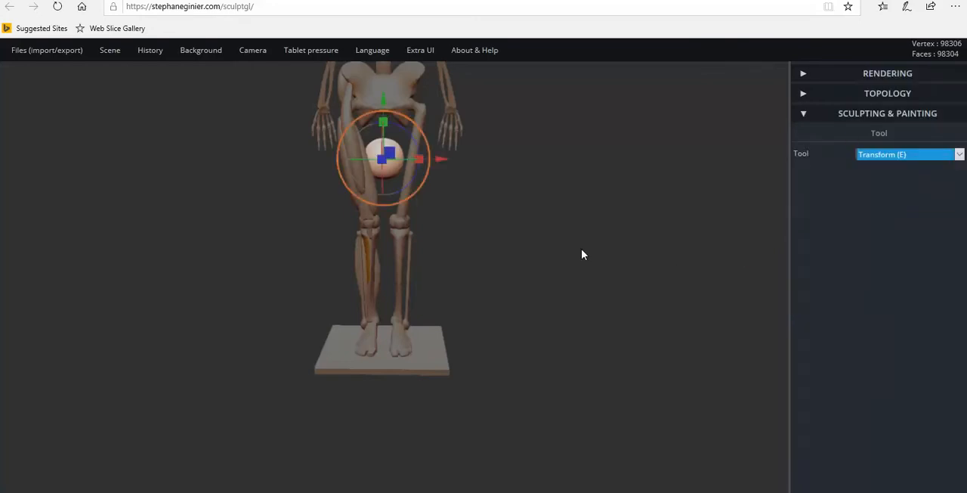
left_click_drag(384, 111, 384, 193)
left_click_drag(557, 264, 274, 245)
right_click_drag(276, 242, 758, 248)
Stretch the sphere vertically into a long spindle and scale it down to roughly the length of the shin.
left_click_drag(437, 206, 461, 124)
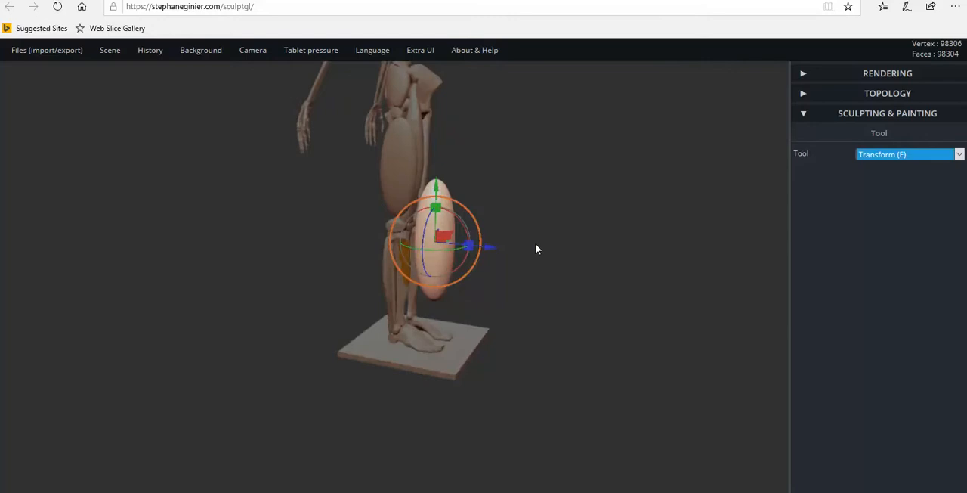
right_click_drag(535, 249, 488, 211)
left_click_drag(443, 202, 445, 154)
right_click_drag(490, 251, 235, 249)
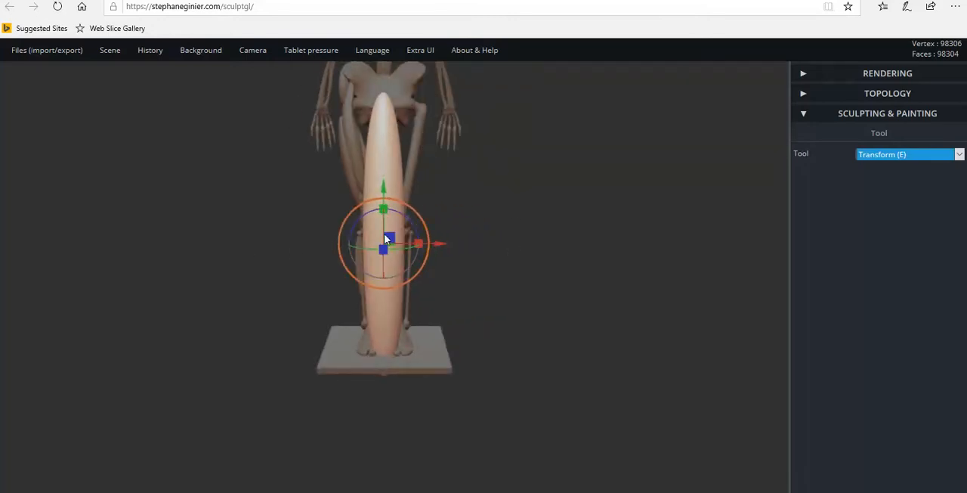
left_click_drag(421, 223, 418, 246)
left_click_drag(364, 195, 377, 226)
Move the spindle back and down until it stands just in front of the painted shinbone.
left_click_drag(456, 246, 565, 261)
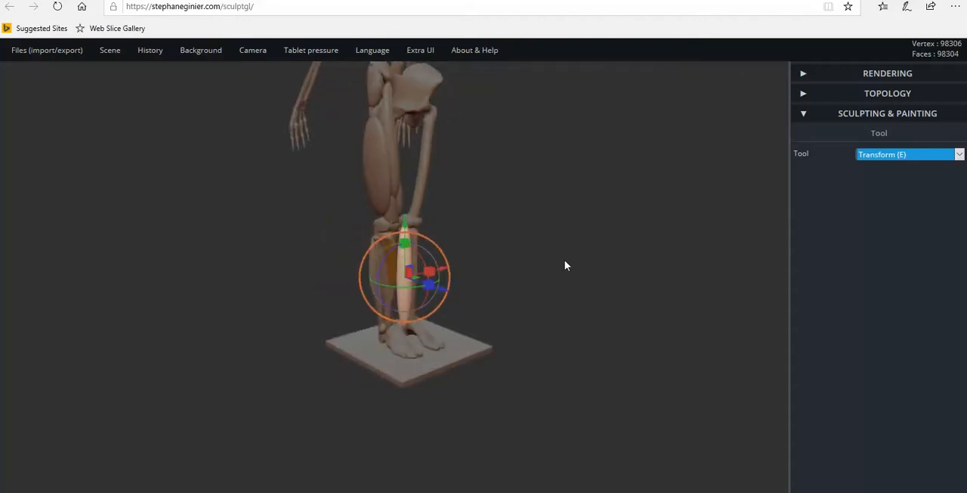
left_click_drag(564, 265, 150, 266)
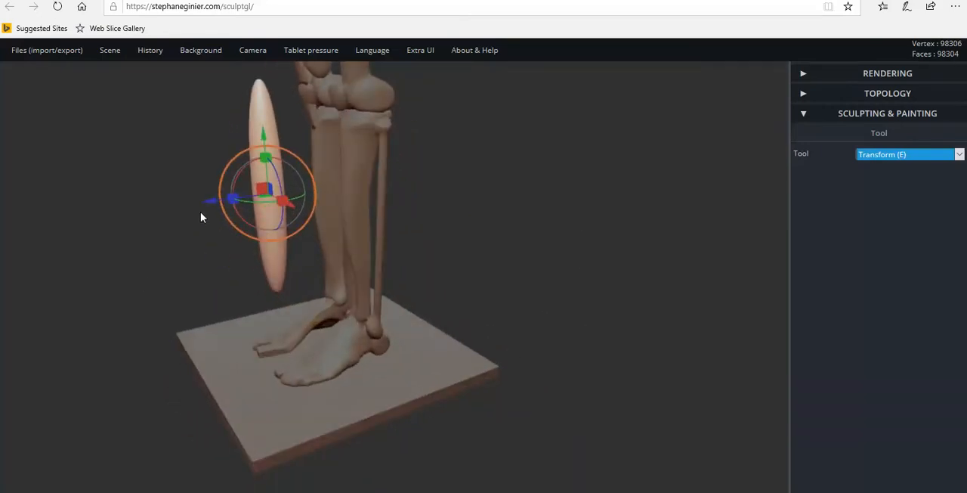
left_click_drag(209, 203, 385, 164)
left_click_drag(355, 136, 353, 163)
left_click_drag(429, 192, 625, 200)
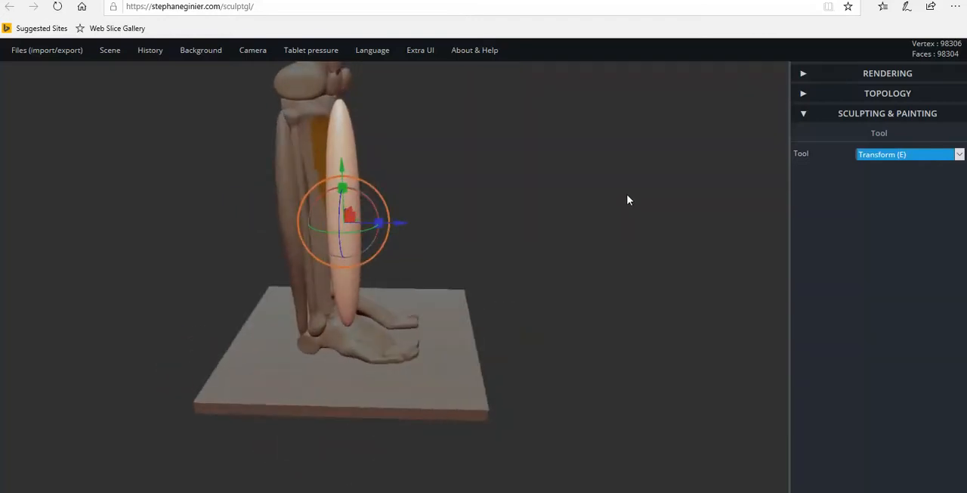
scroll(387, 269, "up", 4)
Tilt the spindle slightly and shift it closer to the front of the shinbone to follow the bone's slope.
right_click_drag(364, 220, 378, 244)
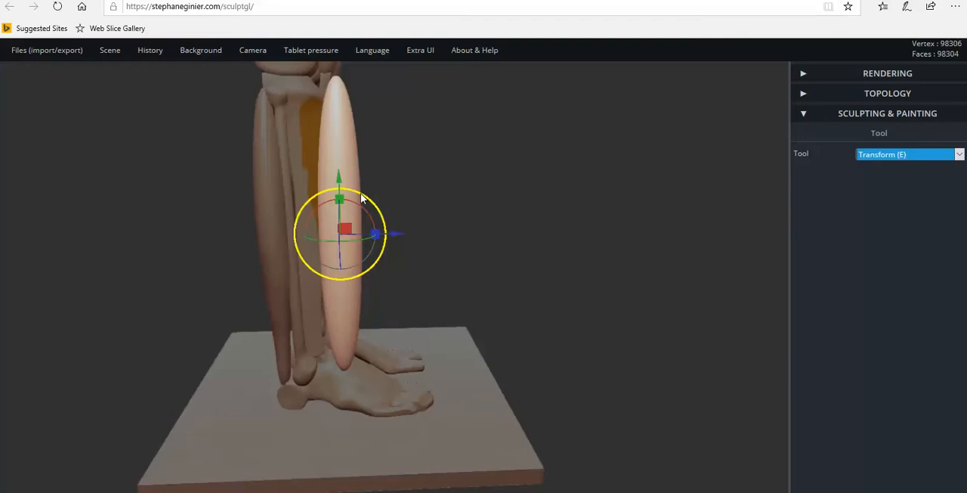
left_click_drag(361, 199, 354, 202)
right_click_drag(353, 203, 399, 234)
left_click_drag(399, 234, 371, 235)
right_click_drag(351, 254, 110, 250)
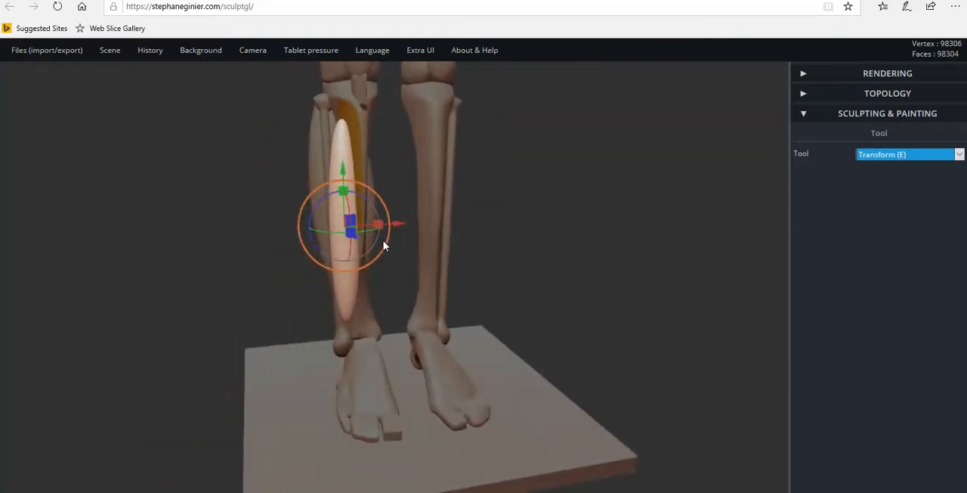
Raise the spindle and shift it sideways with the Transform tool until it lies along the outer front of the shinbone.
left_click_drag(343, 167, 349, 152)
right_click_drag(345, 186, 320, 192)
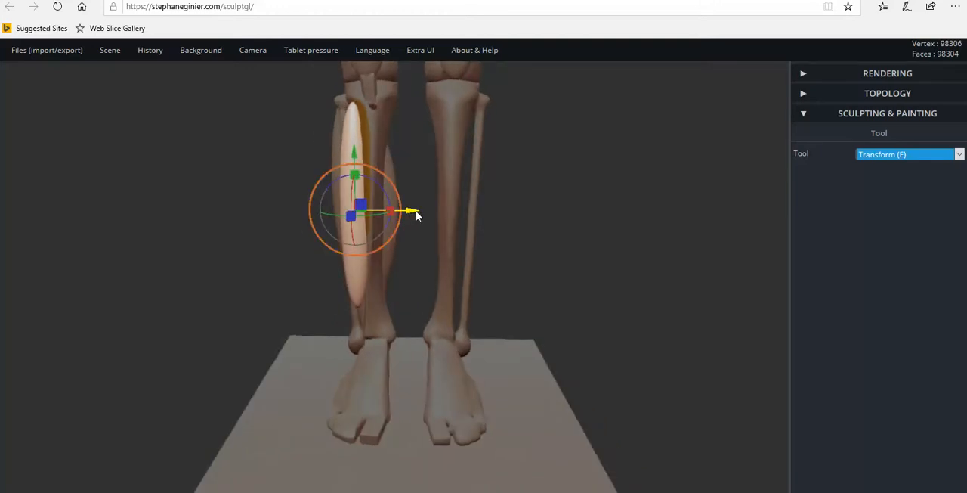
left_click_drag(410, 211, 412, 212)
right_click_drag(402, 223, 646, 236)
right_click_drag(441, 209, 196, 196)
right_click_drag(370, 131, 348, 131)
right_click_drag(455, 186, 418, 185)
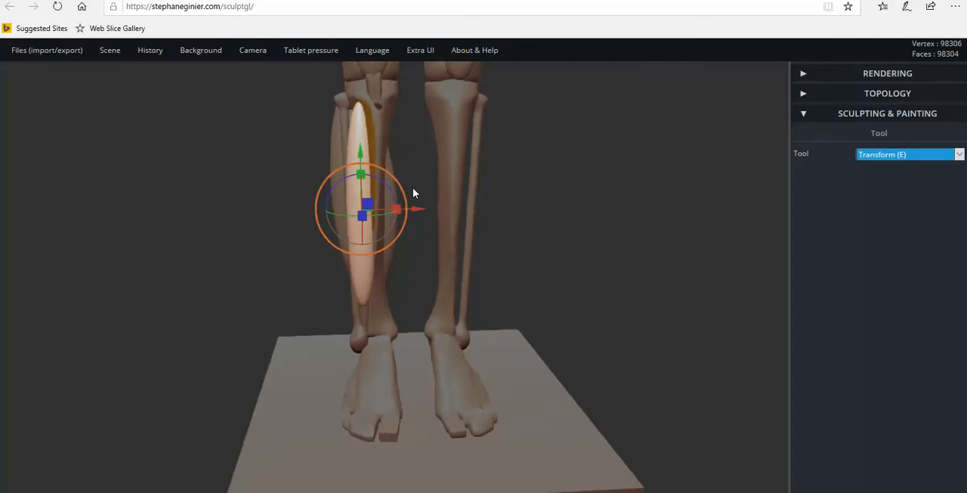
scroll(400, 195, "up", 2)
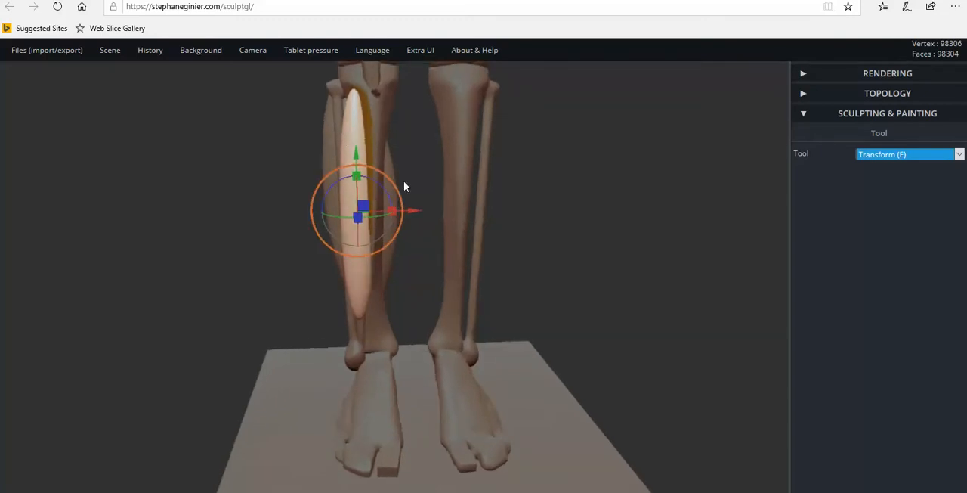
left_click_drag(415, 214, 415, 213)
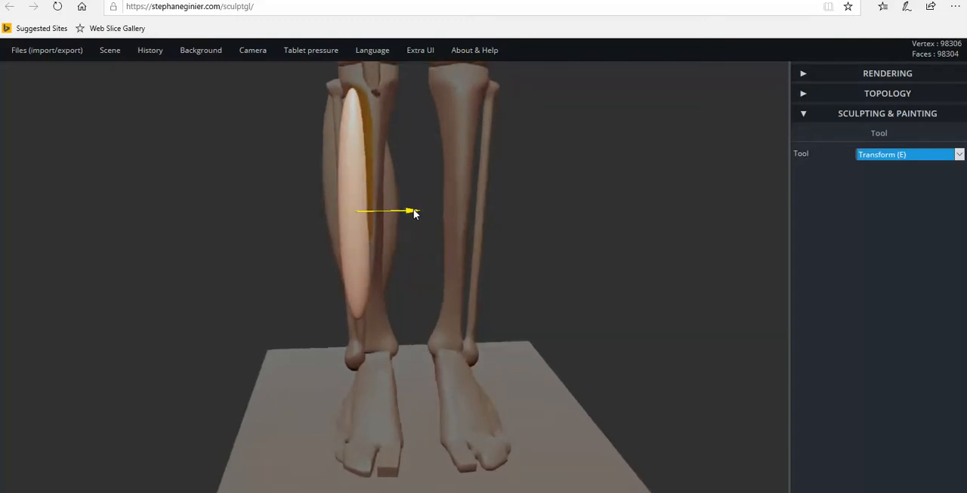
left_click_drag(355, 237, 334, 236)
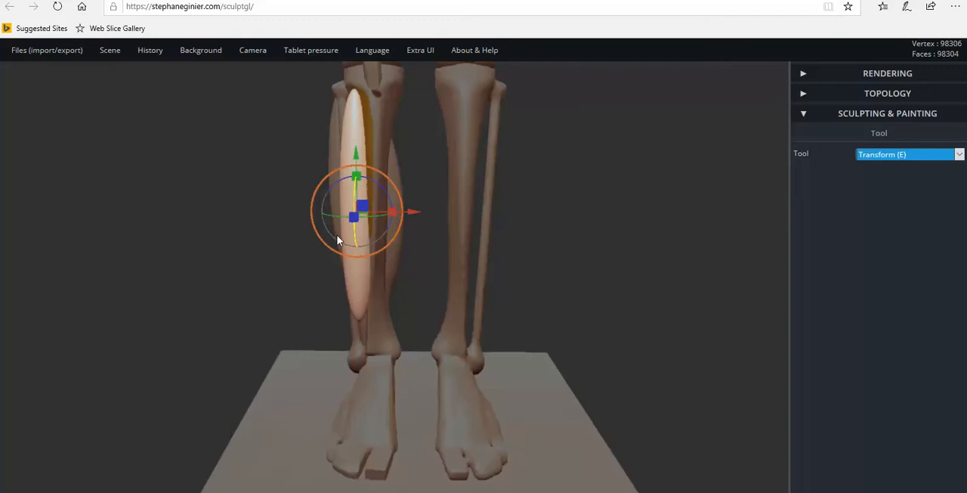
Narrow the lower part of the spindle with the Pinch tool.
left_click(895, 156)
left_click(875, 144)
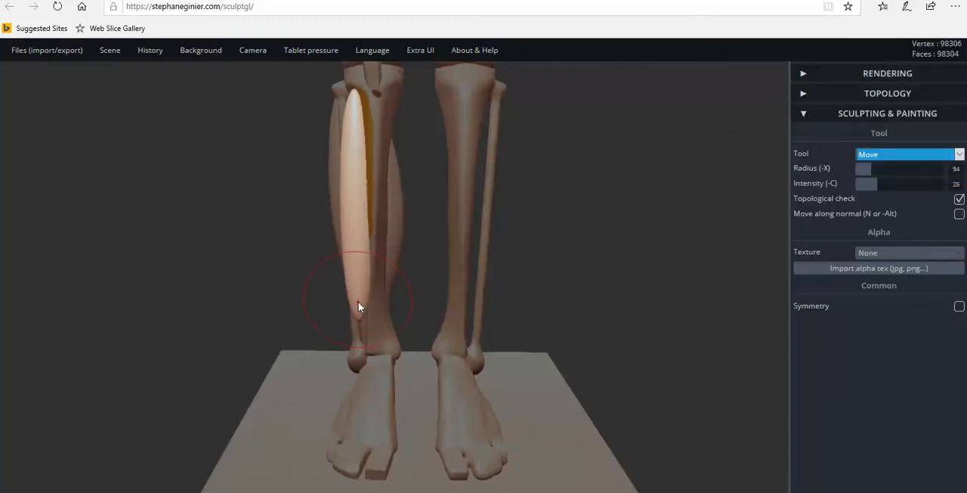
left_click_drag(390, 289, 781, 212)
left_click(909, 155)
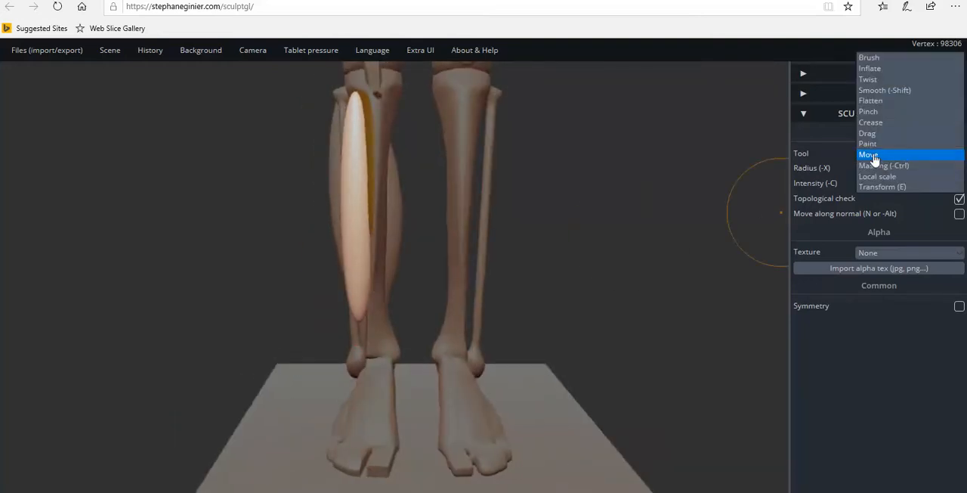
left_click(873, 112)
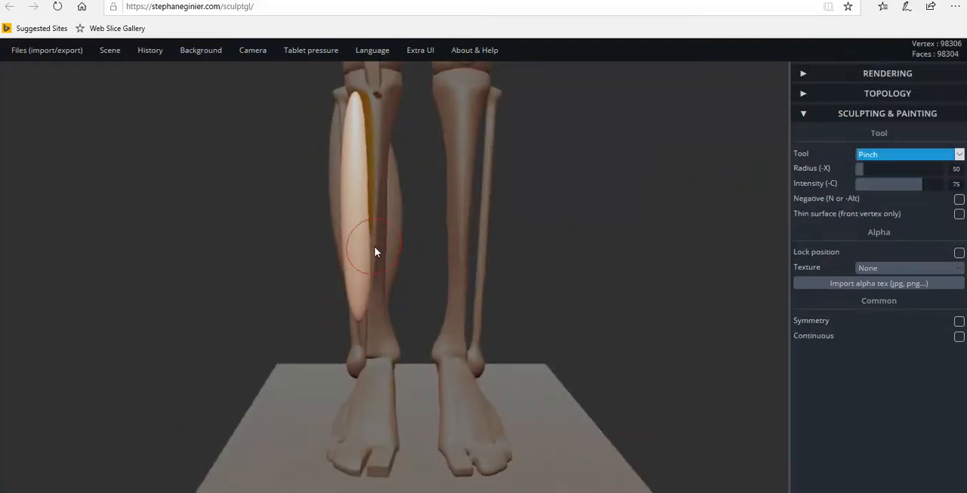
scroll(356, 235, "down", 2)
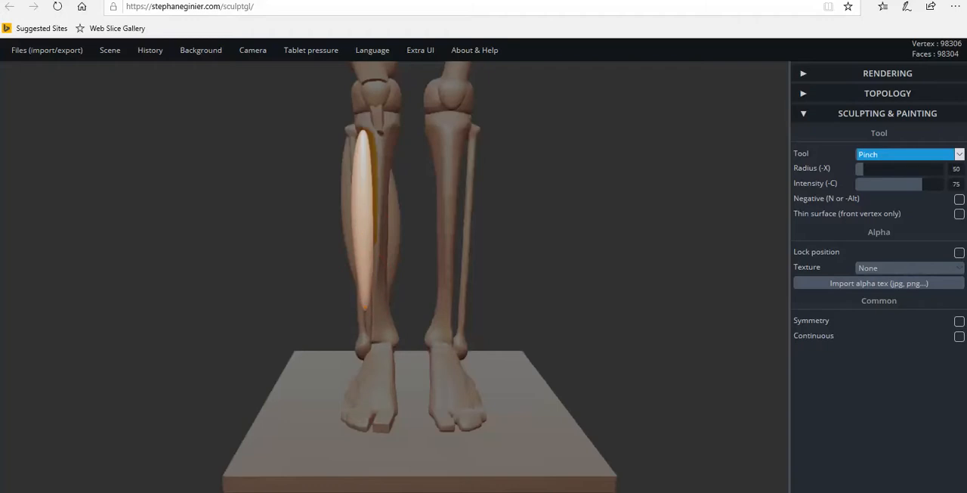
mouse_move(388, 307)
right_mouse_down()
mouse_move(643, 310)
mouse_move(401, 299)
right_mouse_up()
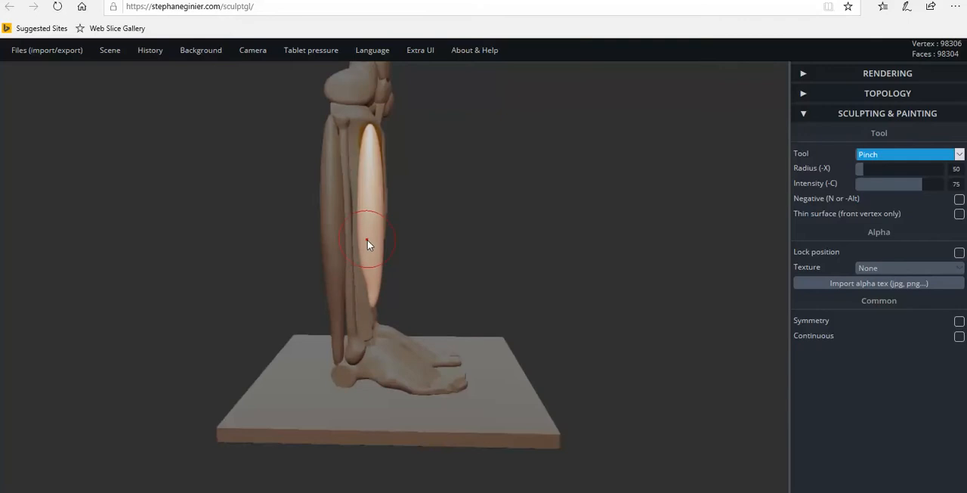
mouse_move(366, 246)
left_mouse_down()
mouse_move(372, 272)
mouse_move(464, 281)
mouse_move(313, 288)
mouse_move(201, 275)
left_mouse_up()
Taper the spindle's lower third with the Move tool and nudge its tip inward toward the front of the ankle.
left_click(874, 155)
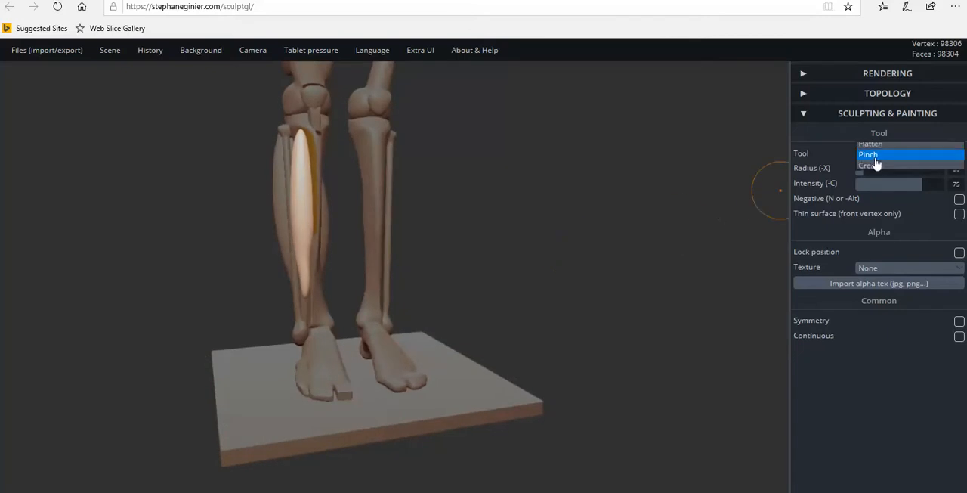
left_click(869, 198)
scroll(253, 323, "up", 5)
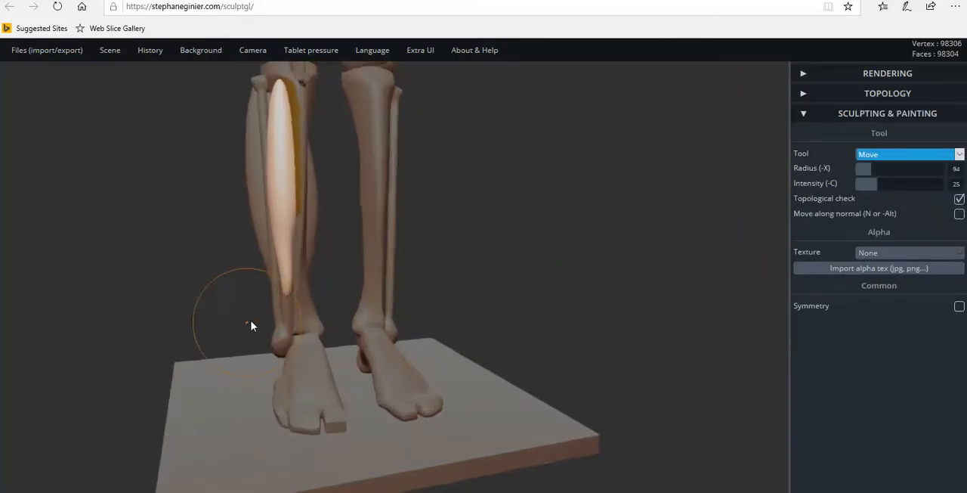
left_click_drag(278, 243, 284, 243)
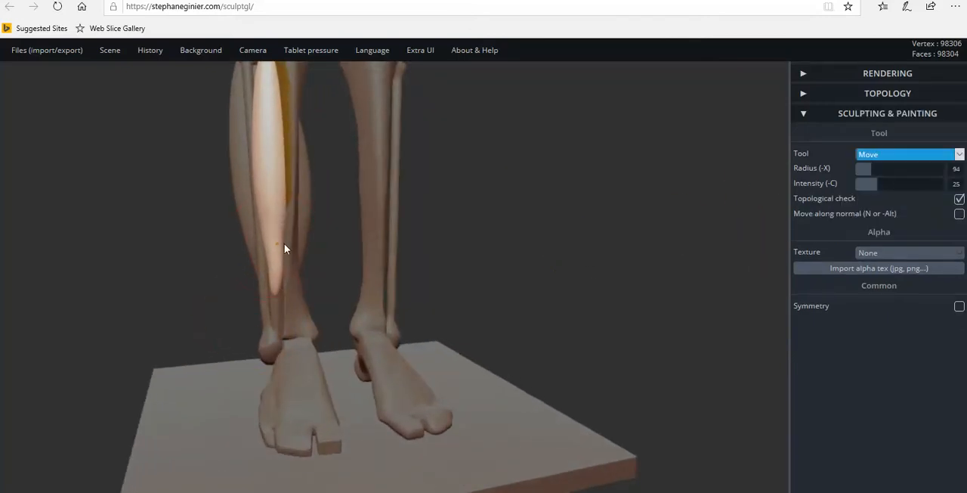
left_click(286, 232)
left_click(279, 233)
left_click_drag(275, 286, 286, 290)
mouse_move(286, 303)
right_mouse_down()
mouse_move(261, 305)
mouse_move(237, 287)
mouse_move(265, 242)
right_mouse_up()
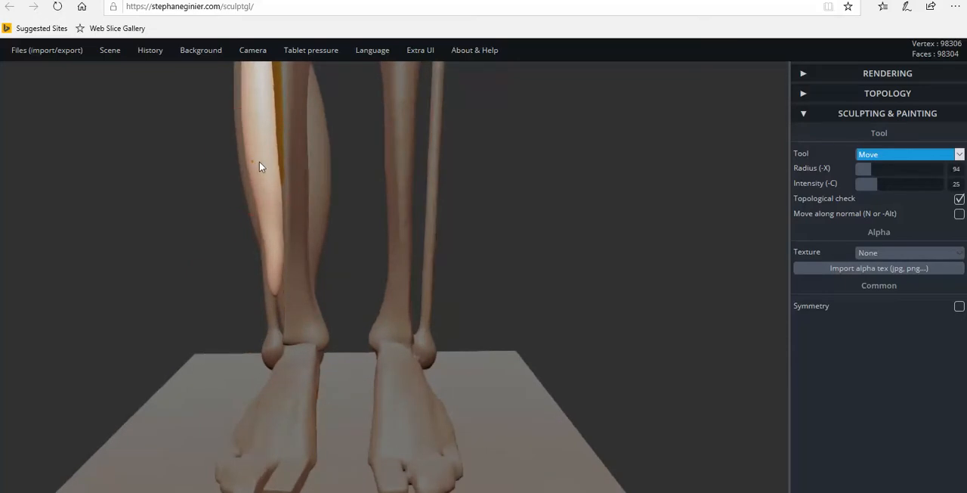
right_click_drag(285, 279, 274, 290)
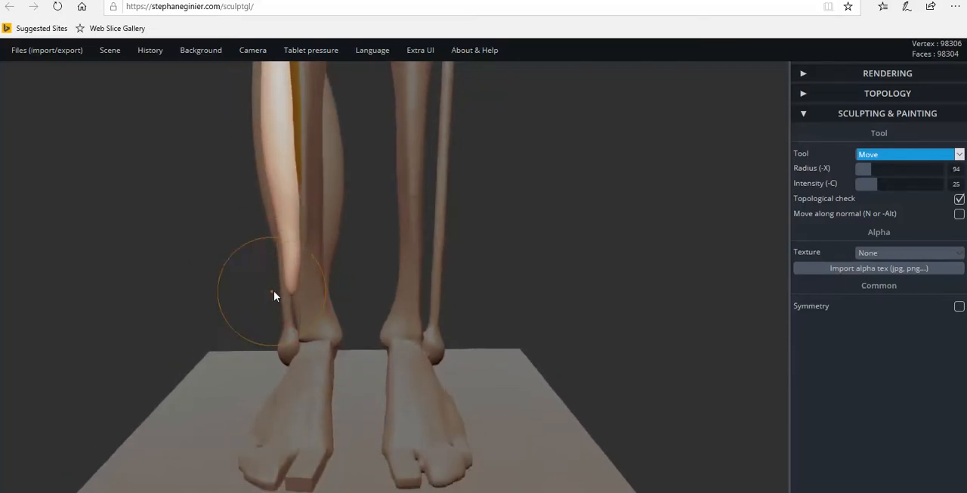
left_click_drag(293, 290, 307, 291)
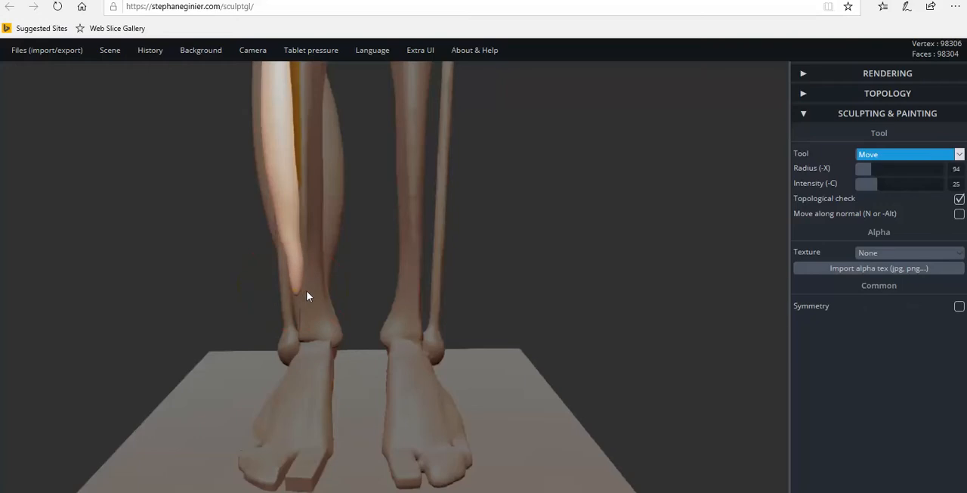
Pull the muscle's lower end down and inward across the shinbone with the Drag tool, curving the section above to follow.
left_click(883, 155)
left_click(868, 133)
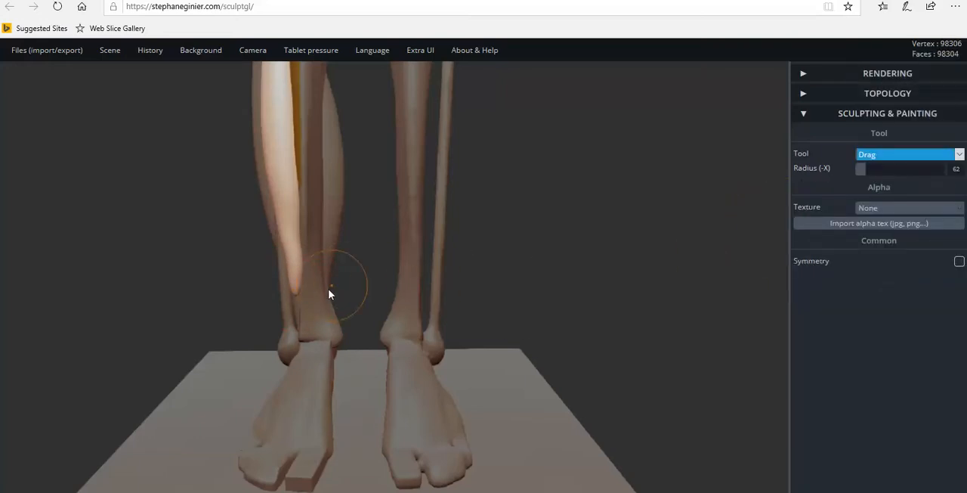
left_click_drag(295, 291, 307, 294)
left_click_drag(294, 262, 300, 259)
left_click_drag(284, 229, 288, 229)
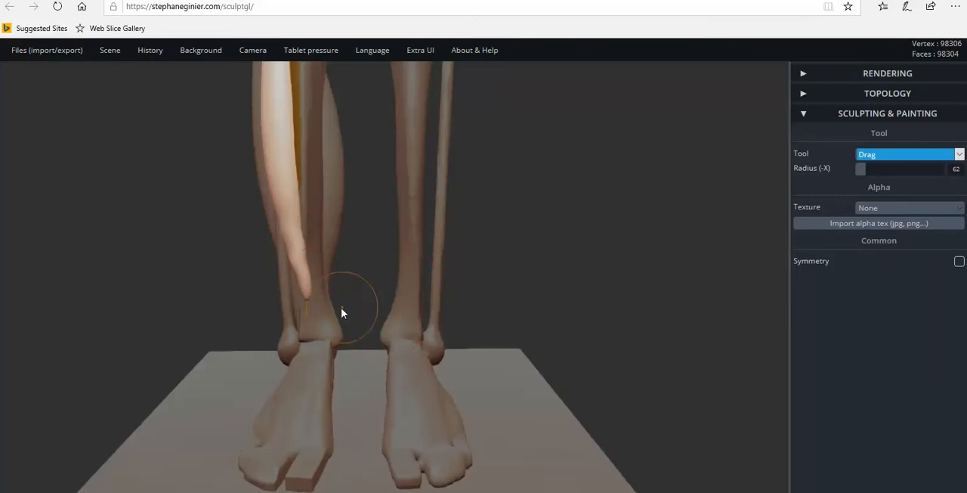
left_click_drag(296, 255, 304, 261)
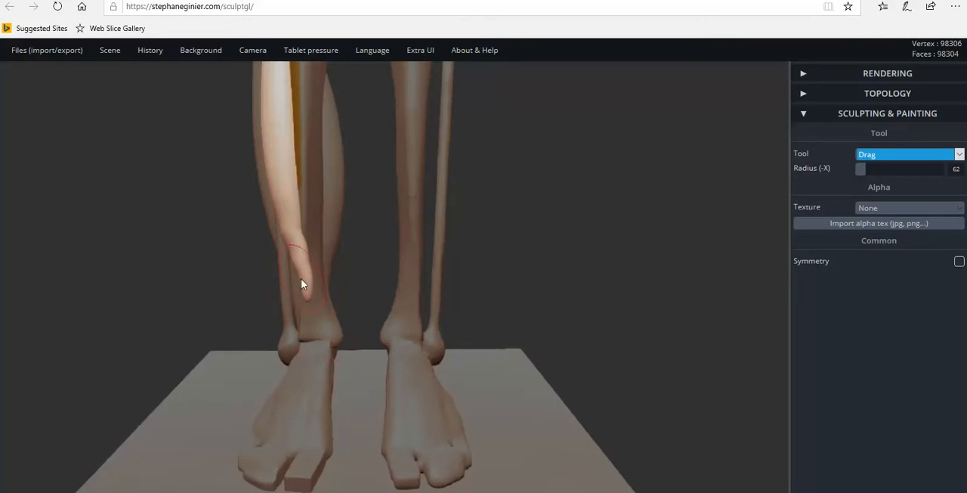
left_click_drag(286, 231, 282, 199)
scroll(298, 259, "up", 4)
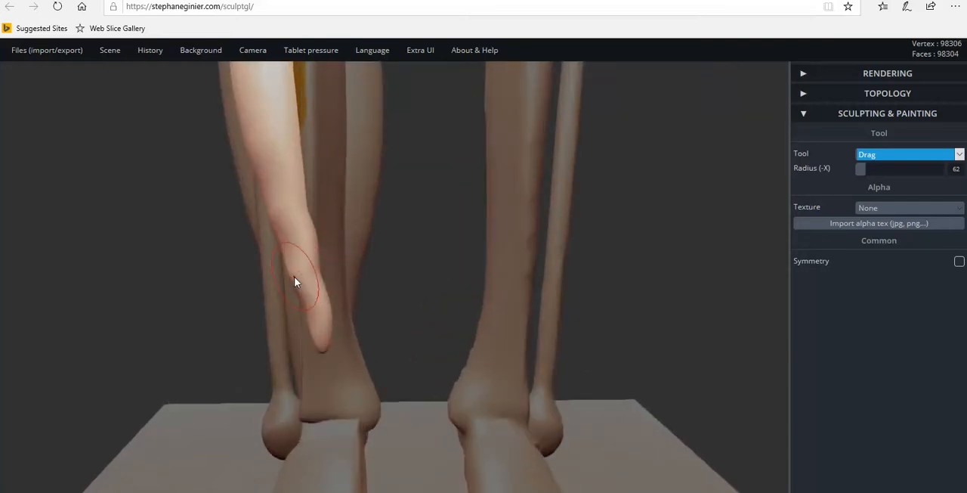
Even out the kink along the inner edge of the muscle's lower section with the Move tool.
left_click(897, 164)
left_click(830, 175)
scroll(295, 284, "up", 2)
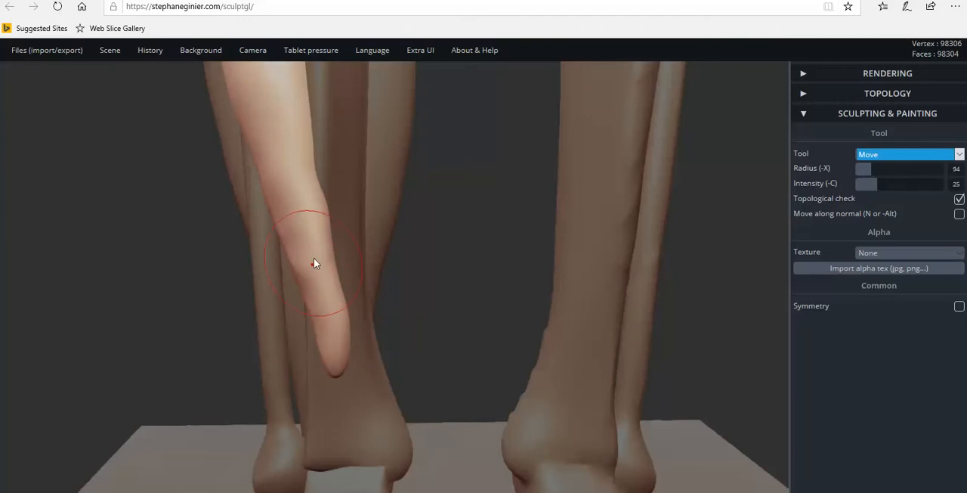
left_click(330, 221)
left_click(325, 219)
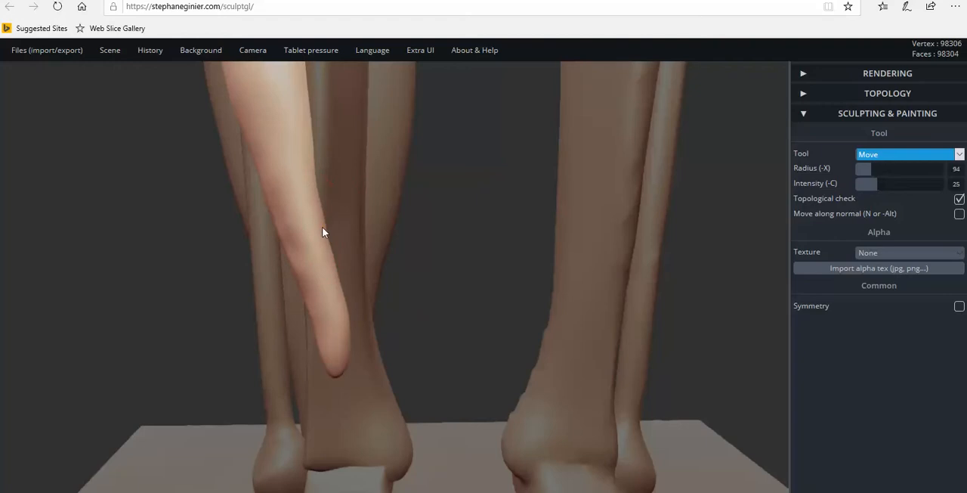
Push the muscle's lower tip closer against the shinbone just above the ankle, keeping the muscle as the selected object.
right_click_drag(617, 259, 307, 311)
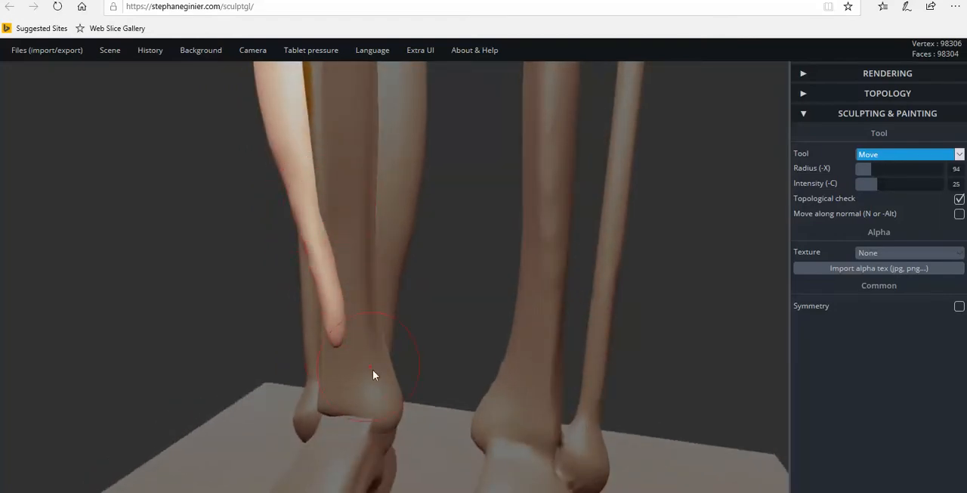
right_click_drag(500, 395, 588, 349)
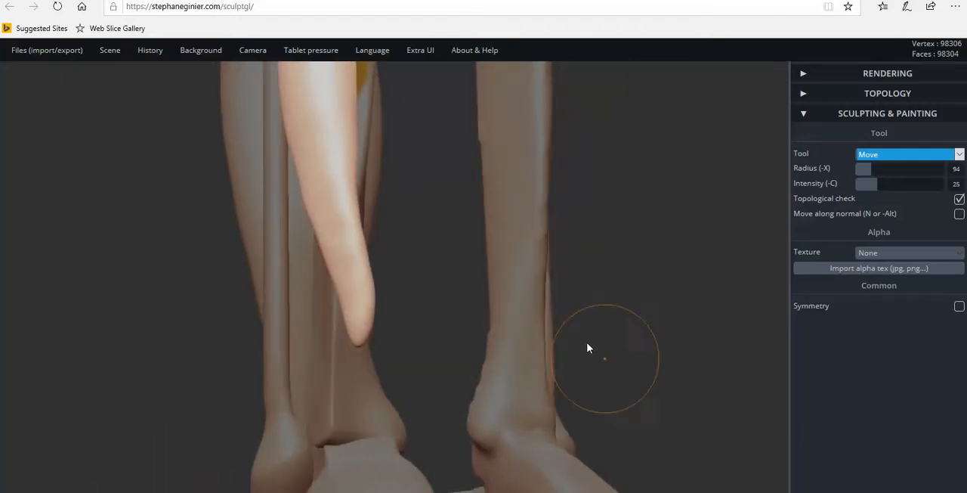
left_click(527, 312)
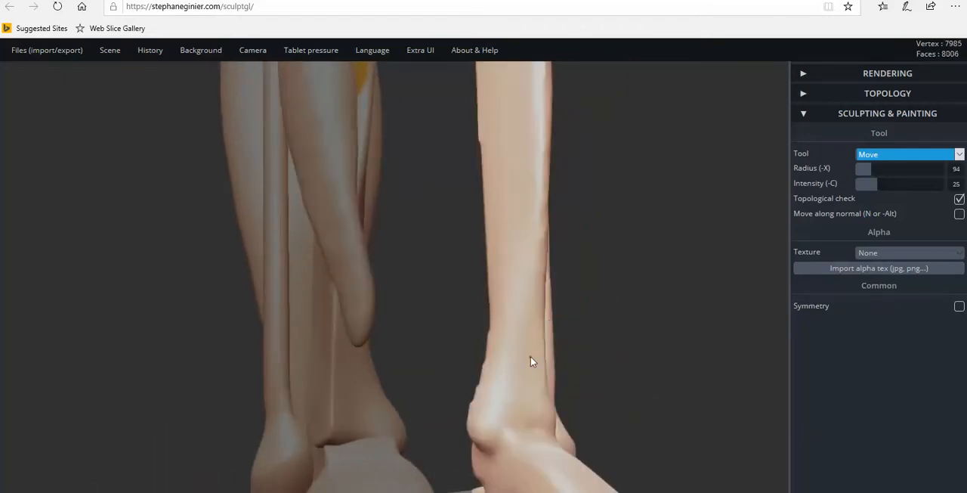
right_click_drag(492, 405, 381, 308)
left_click(398, 301)
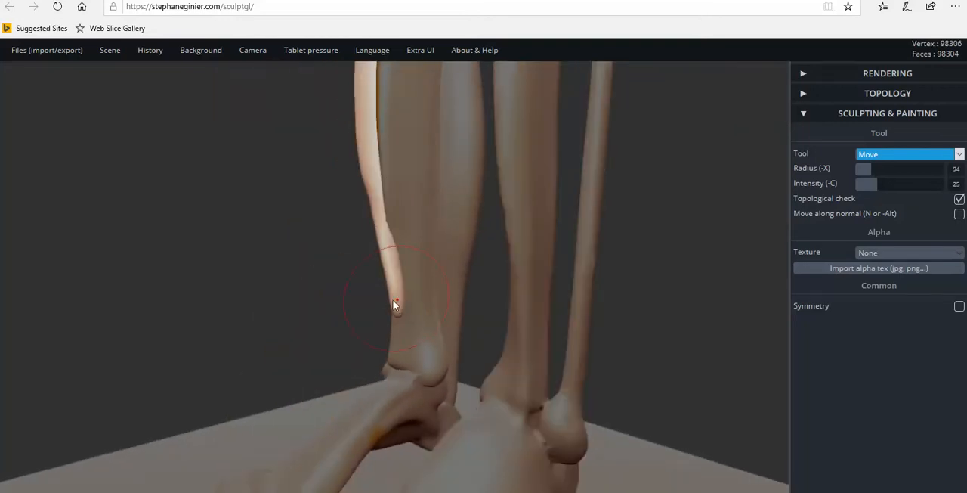
left_click_drag(403, 310, 409, 315)
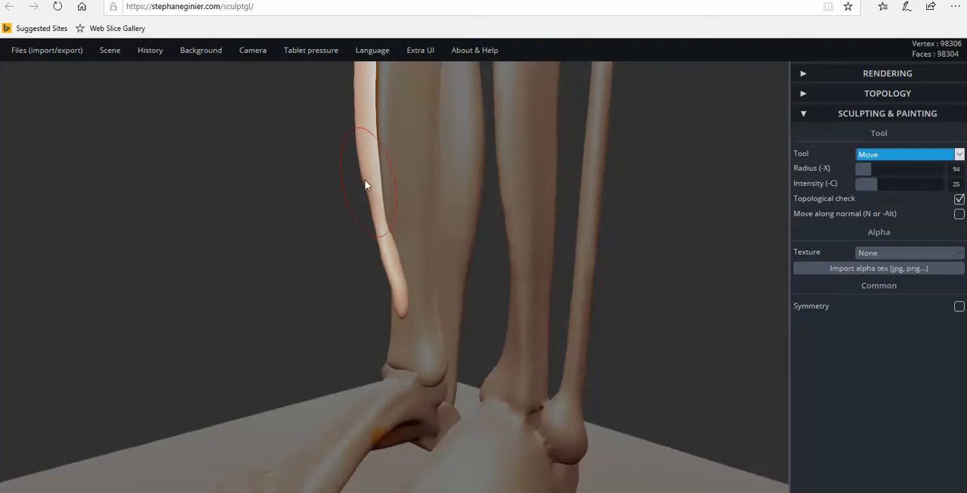
right_click_drag(418, 317, 432, 312)
Stretch the muscle's lower end into a tendon over the ankle, down to the painted attachment point on the inner foot.
left_click_drag(401, 319, 443, 433)
left_click_drag(416, 350, 444, 425)
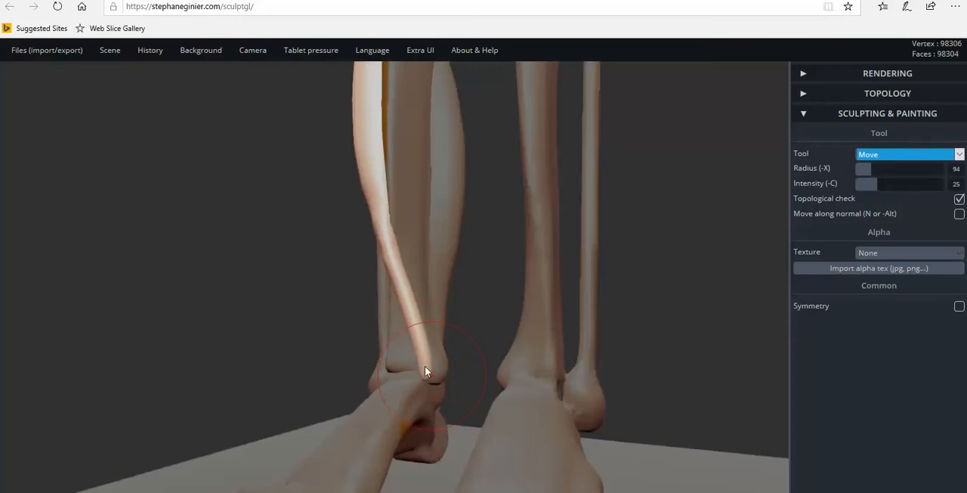
left_click_drag(426, 367, 426, 457)
left_click_drag(459, 418, 500, 409)
mouse_move(429, 411)
left_mouse_down()
mouse_move(253, 399)
mouse_move(436, 418)
mouse_move(415, 397)
left_mouse_up()
left_click_drag(631, 410, 400, 357)
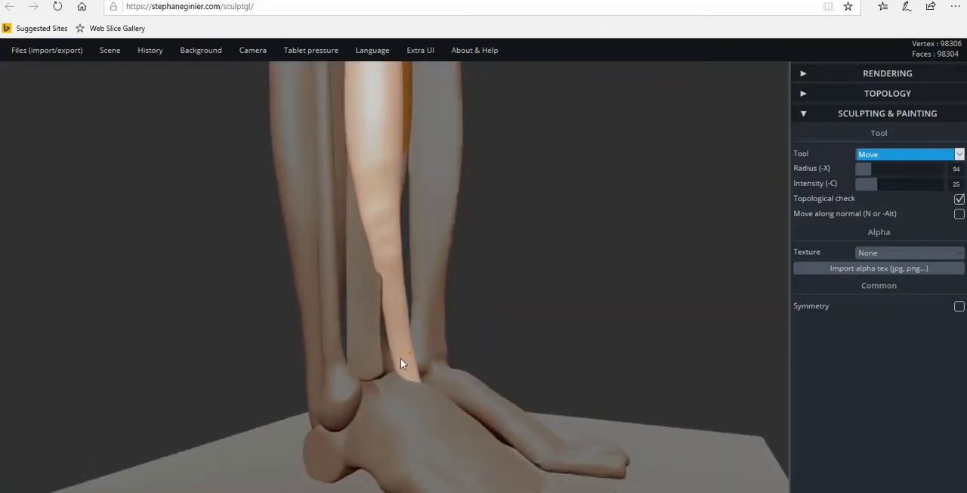
left_click_drag(409, 295, 404, 290)
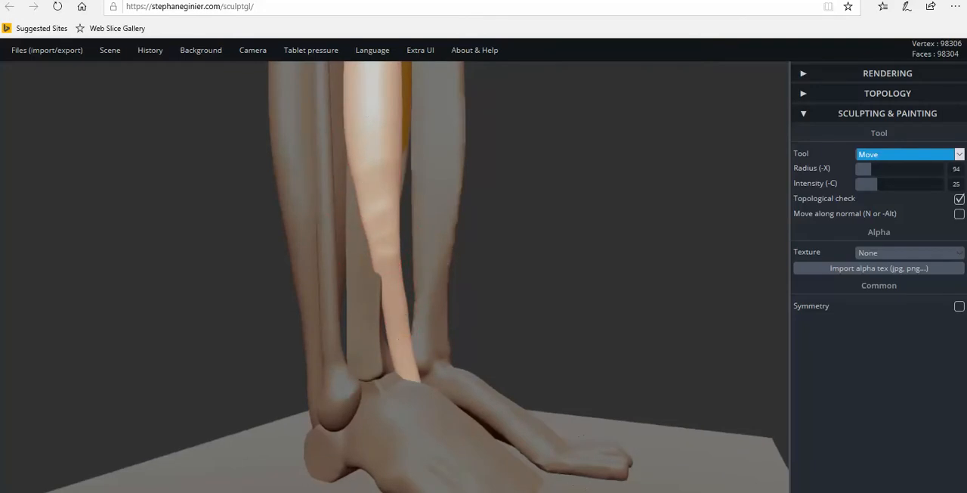
Thin the stretched tendon from the lower shin to its tip with the Pinch tool, working from both front and back.
left_click(896, 156)
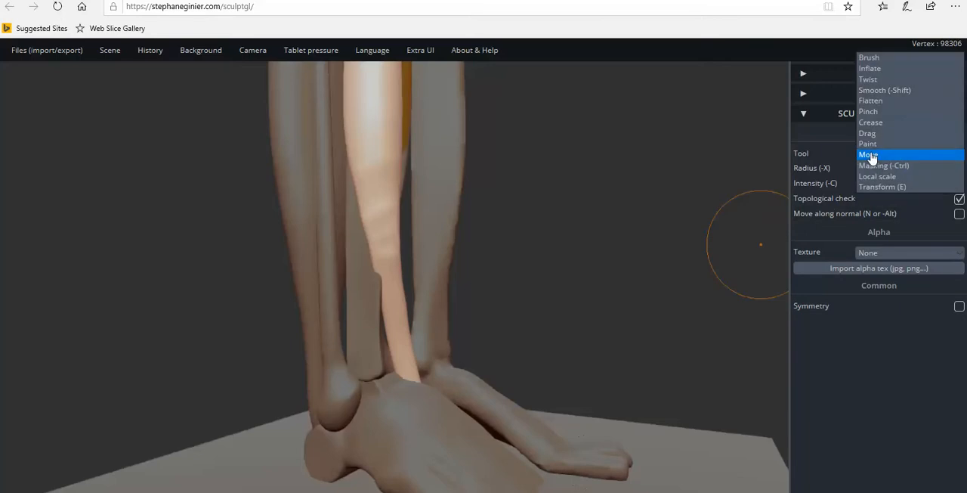
left_click(877, 112)
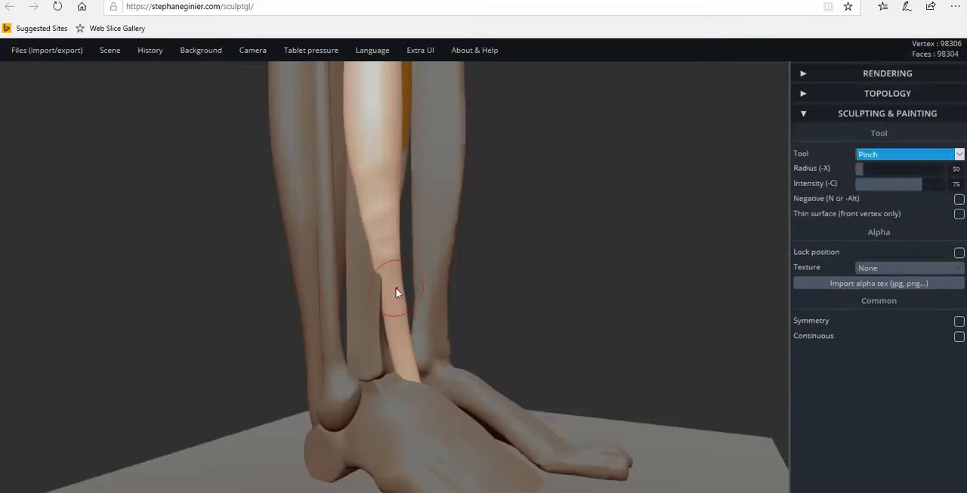
left_click_drag(394, 303, 399, 340)
right_click_drag(405, 422, 15, 431)
right_click_drag(488, 395, 227, 394)
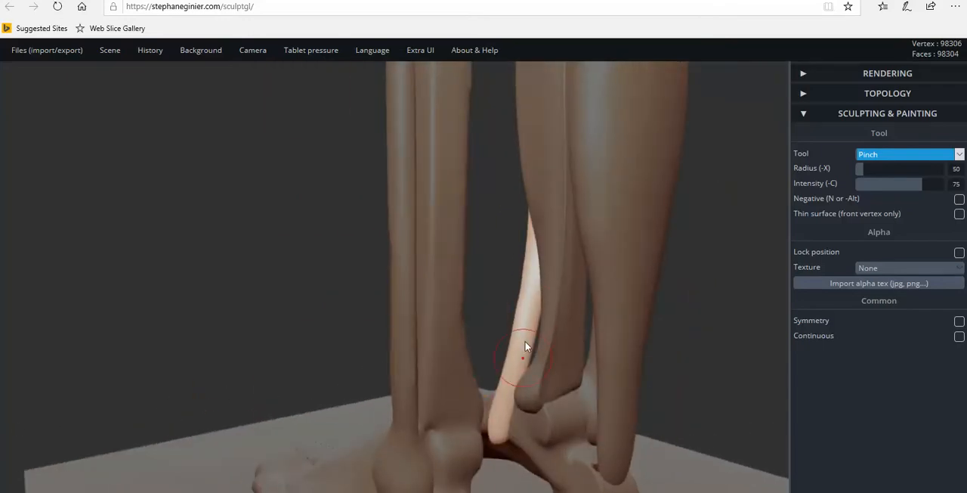
left_click_drag(532, 317, 519, 365)
left_click_drag(502, 411, 495, 438)
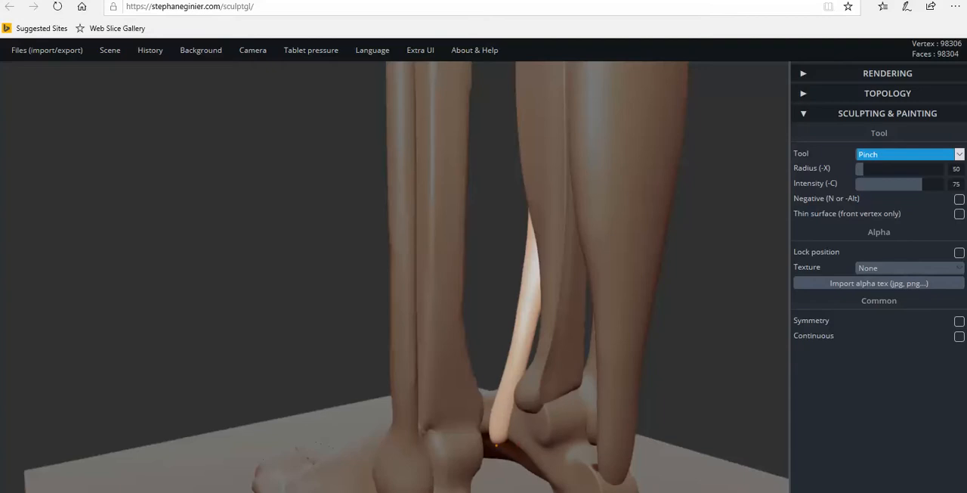
left_click_drag(372, 384, 679, 394)
mouse_move(155, 366)
left_mouse_down()
mouse_move(280, 346)
mouse_move(568, 331)
mouse_move(393, 319)
mouse_move(149, 324)
mouse_move(257, 321)
mouse_move(417, 295)
left_mouse_up()
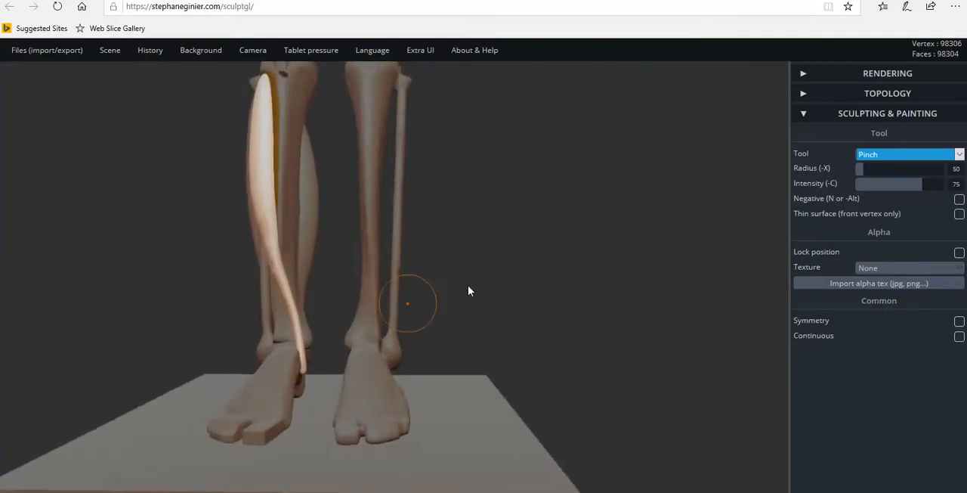
Nudge the tendon's lower end along the ankle toward the painted attachment point on the inner foot with the Move tool.
left_click(888, 156)
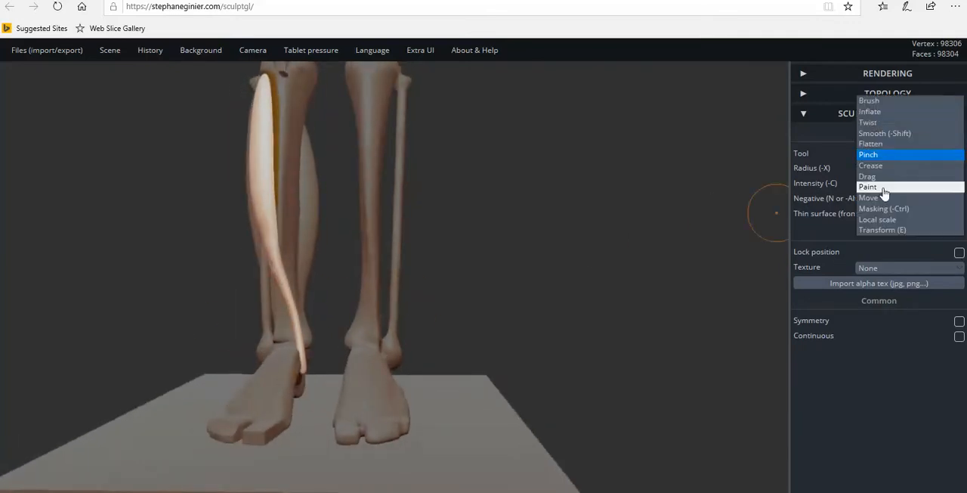
left_click(869, 197)
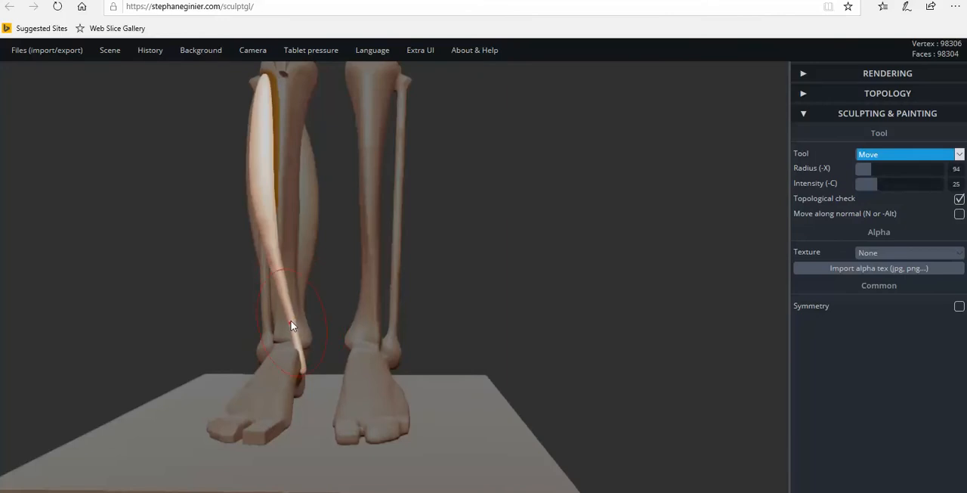
left_click(290, 306)
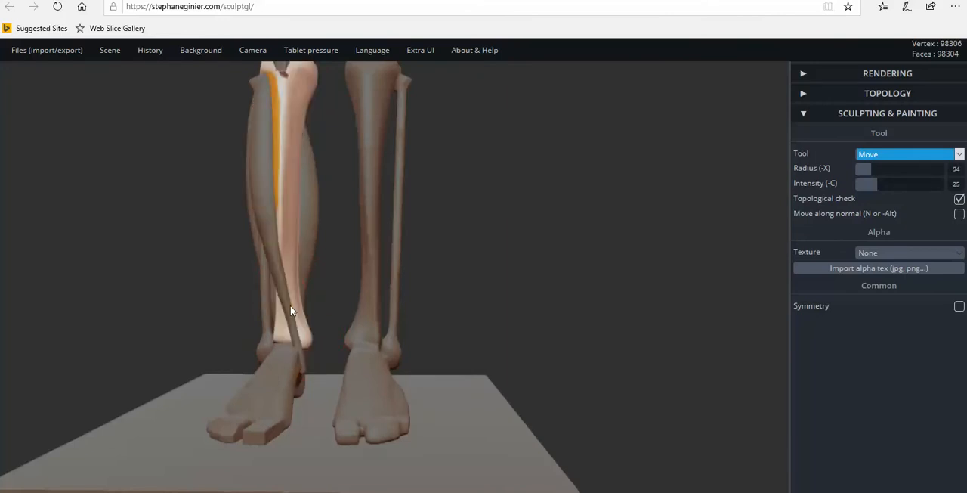
left_click_drag(295, 335, 305, 378)
right_click_drag(305, 378, 340, 384)
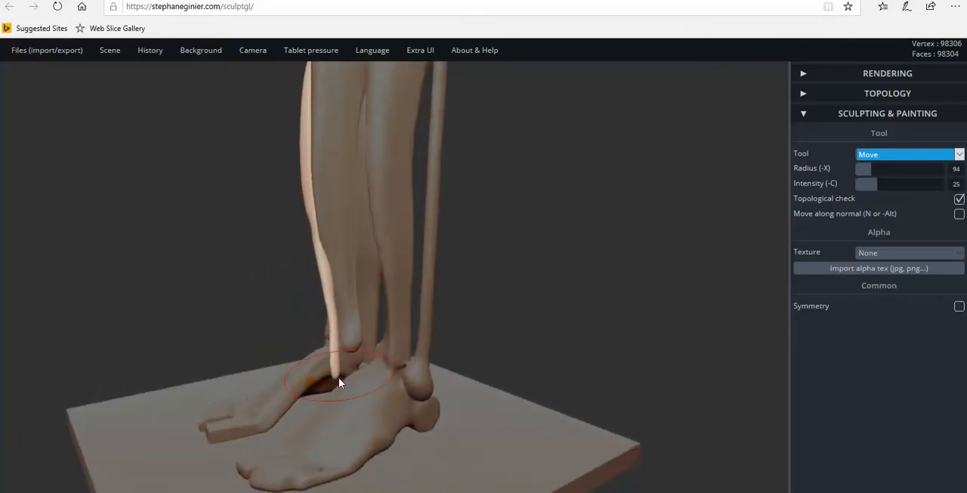
mouse_move(333, 380)
left_mouse_down()
mouse_move(317, 389)
mouse_move(334, 386)
left_mouse_up()
right_click_drag(335, 386, 365, 358)
left_click_drag(333, 353, 341, 353)
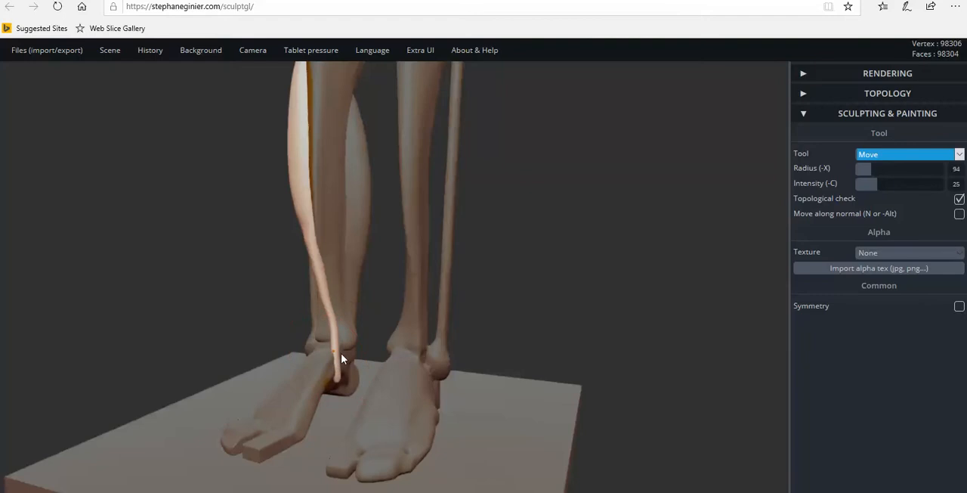
scroll(345, 367, "up", 5)
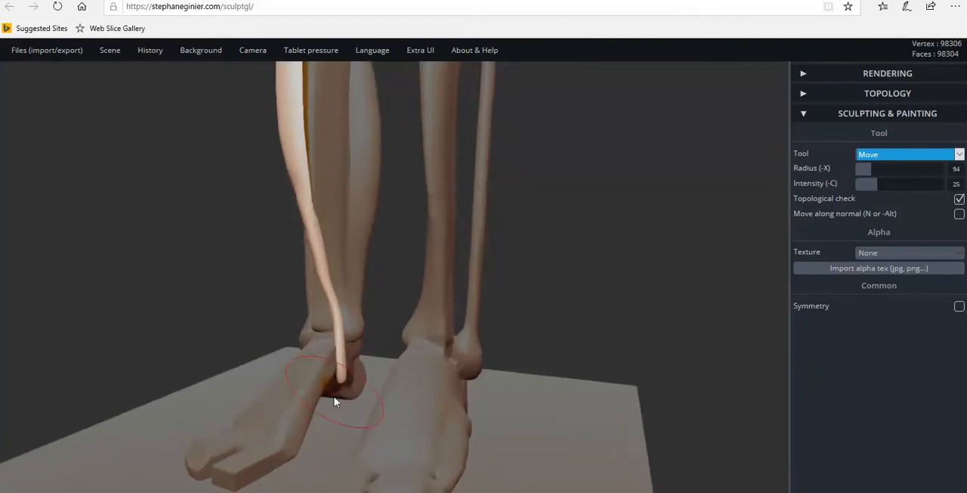
right_click_drag(331, 393, 277, 393)
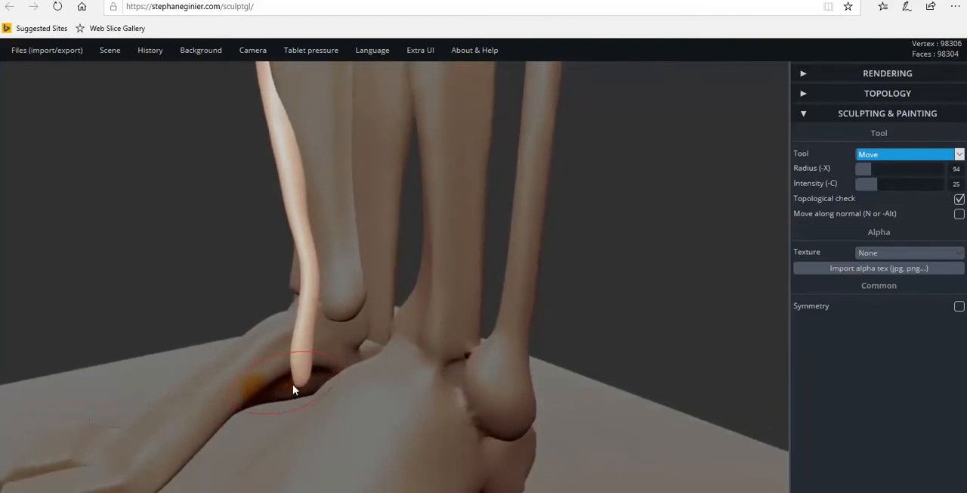
left_click_drag(288, 386, 273, 392)
left_click_drag(308, 337, 306, 382)
mouse_move(316, 403)
right_mouse_down()
mouse_move(337, 388)
mouse_move(317, 386)
mouse_move(466, 413)
mouse_move(395, 373)
mouse_move(282, 362)
mouse_move(299, 355)
right_mouse_up()
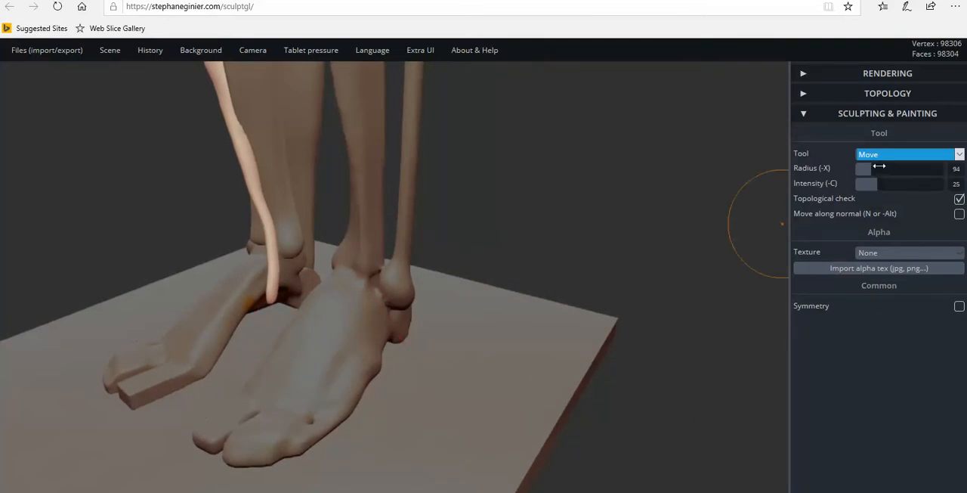
Paint an orange band across the top of the foot just below the ankle, then reselect the front shin muscle.
left_click(902, 155)
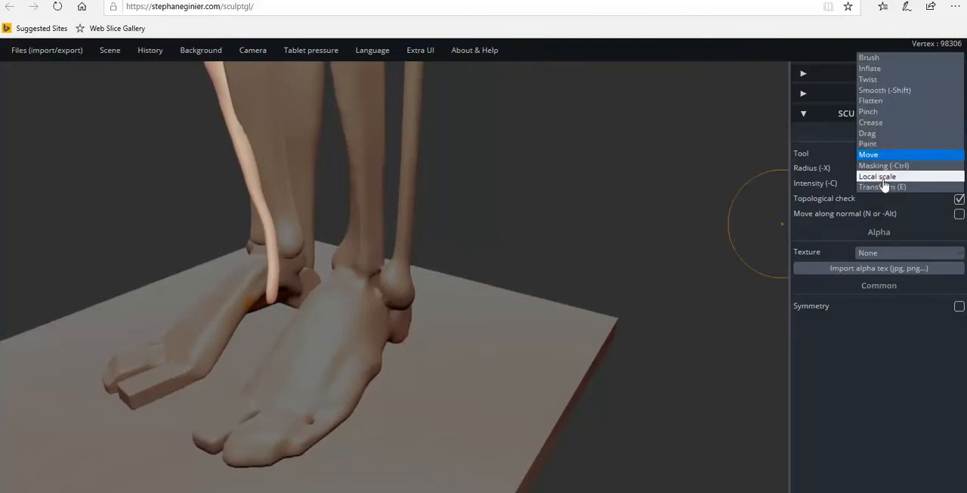
left_click(868, 144)
mouse_move(126, 402)
right_mouse_down()
mouse_move(50, 337)
mouse_move(194, 266)
mouse_move(374, 380)
mouse_move(263, 254)
right_mouse_up()
mouse_move(253, 221)
left_mouse_down()
mouse_move(216, 227)
mouse_move(249, 223)
mouse_move(216, 238)
mouse_move(263, 226)
left_mouse_up()
mouse_move(262, 226)
right_mouse_down()
mouse_move(121, 213)
mouse_move(181, 212)
mouse_move(229, 191)
right_mouse_up()
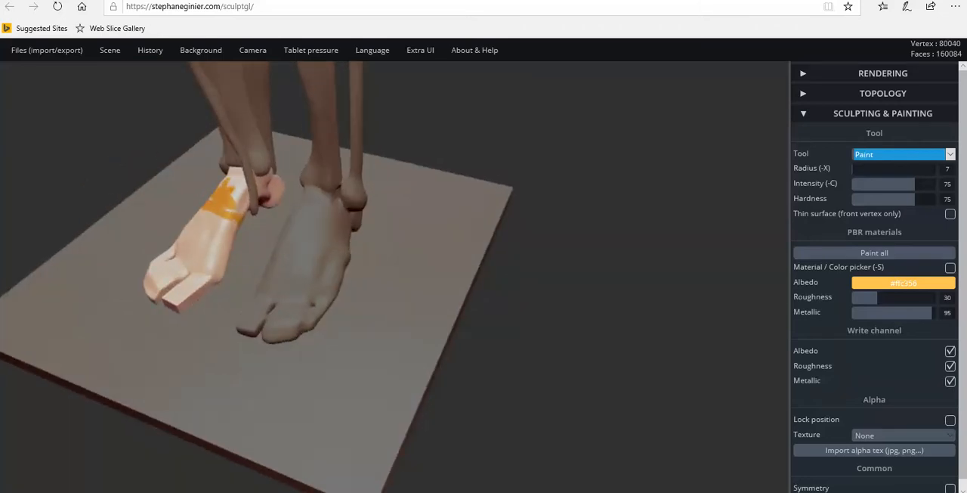
right_click_drag(234, 238, 161, 216)
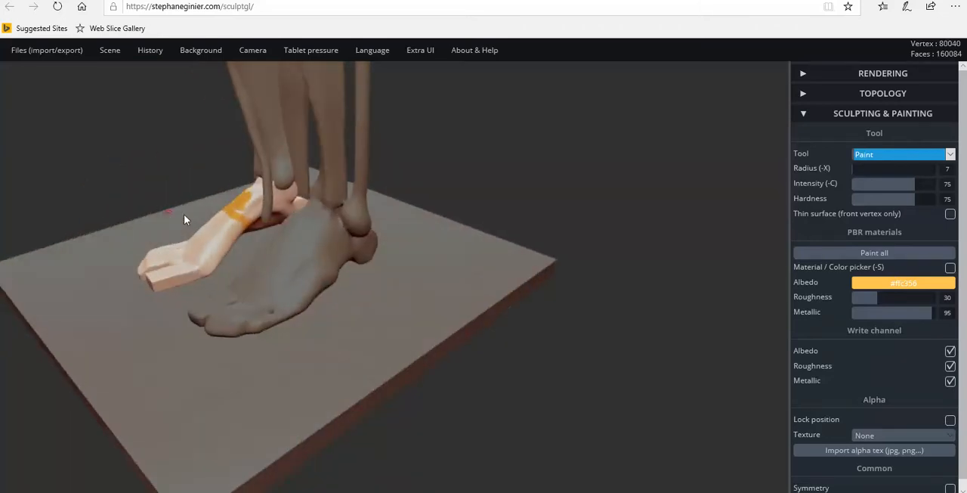
left_click_drag(238, 225, 246, 225)
right_click_drag(260, 227, 320, 203)
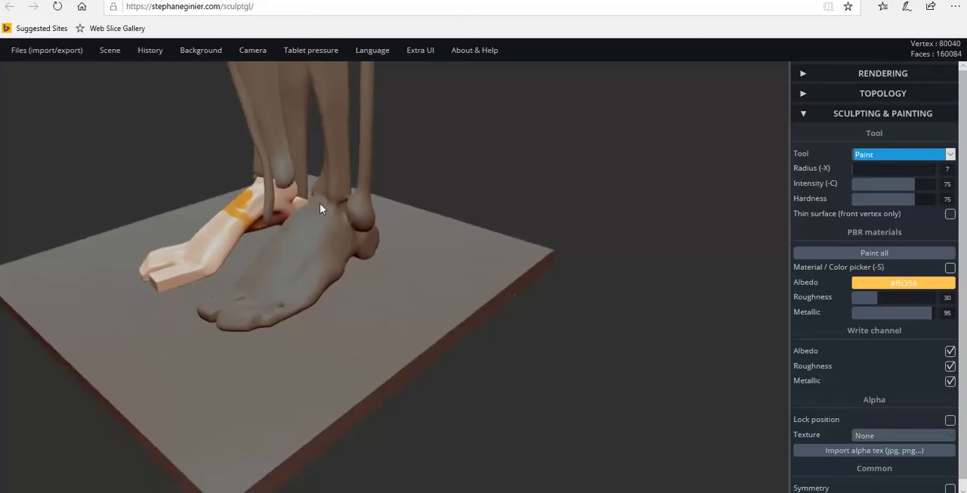
left_click(258, 154)
Bend the tendon's tip inward with the Move tool so it meets the painted area on the inner foot.
left_click(893, 155)
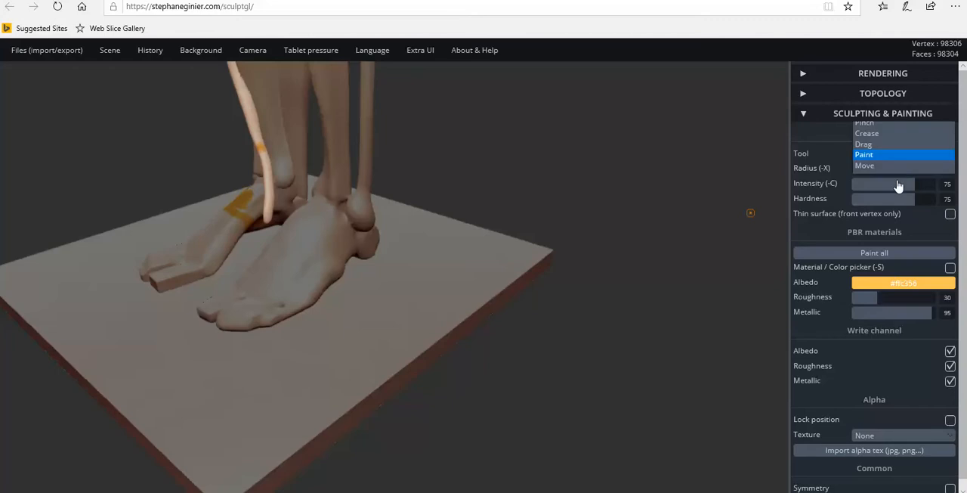
left_click(873, 167)
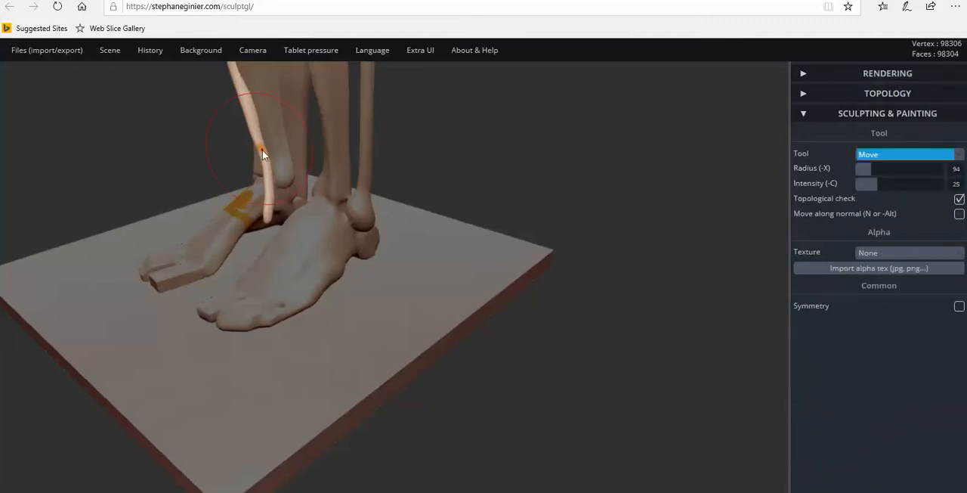
scroll(331, 182, "up", 6)
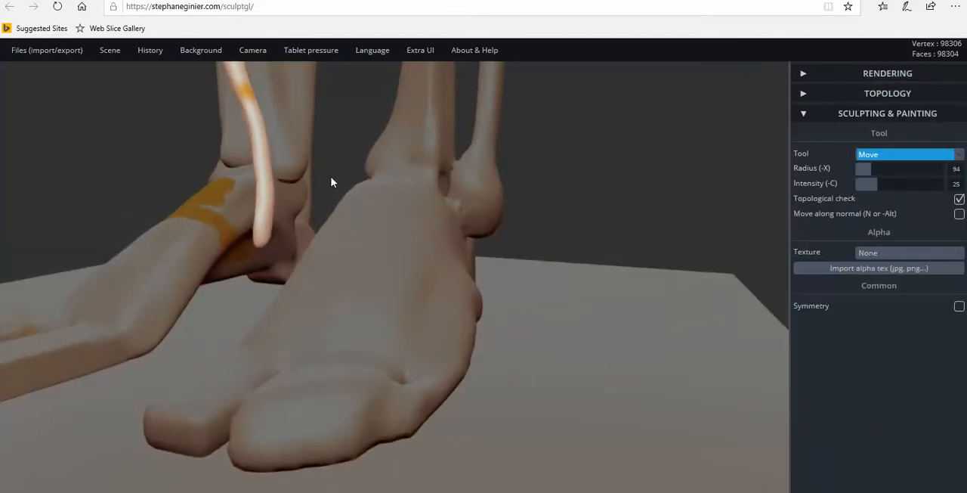
left_click_drag(266, 243, 216, 260)
right_click_drag(218, 260, 266, 229)
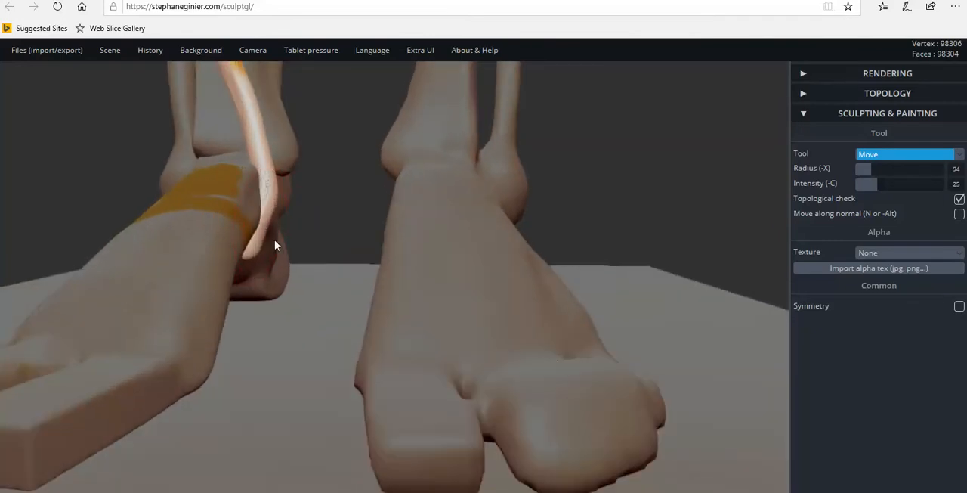
mouse_move(277, 250)
right_mouse_down()
mouse_move(232, 229)
mouse_move(251, 257)
right_mouse_up()
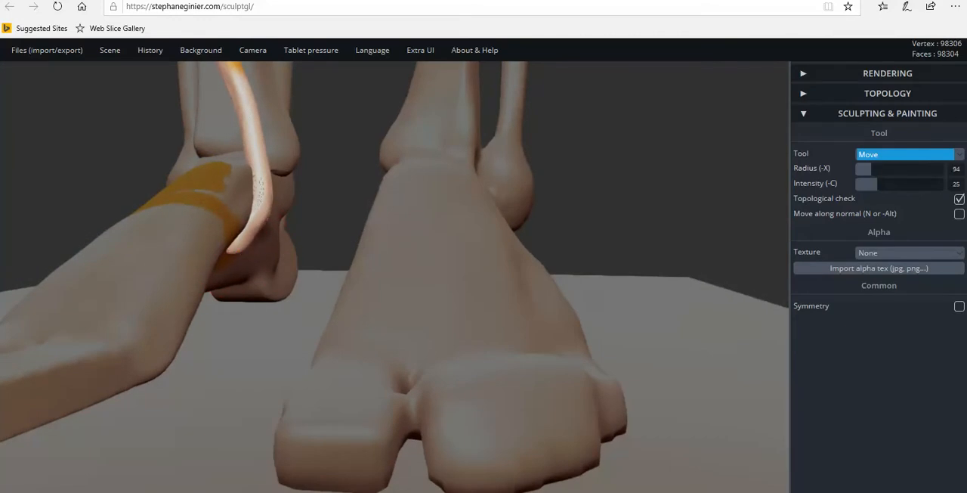
Even out the tendon's bend beside the inner ankle so it curves smoothly down onto the foot.
right_click_drag(259, 183, 254, 152)
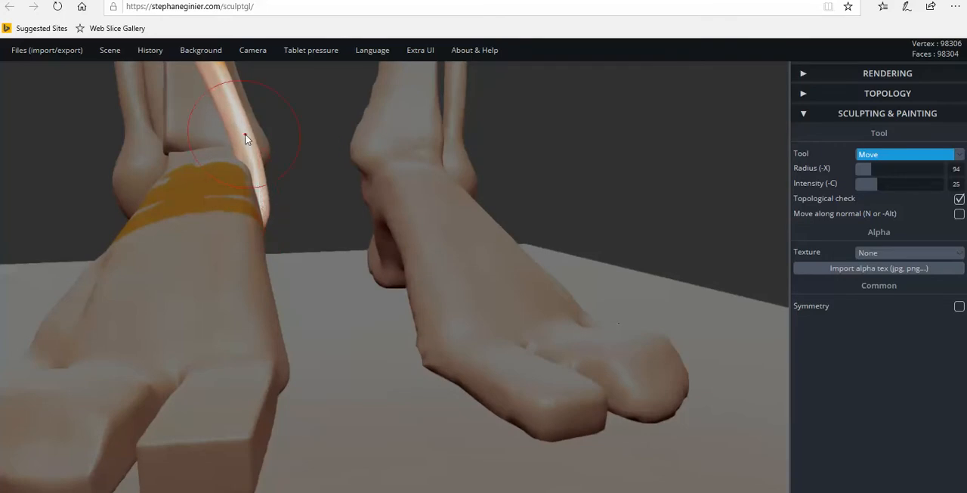
right_click_drag(280, 209, 203, 231)
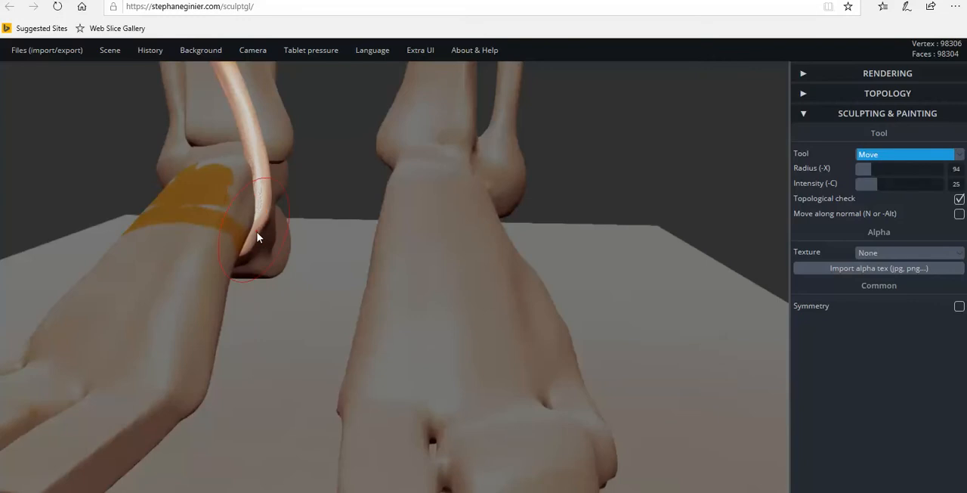
scroll(255, 257, "up", 5)
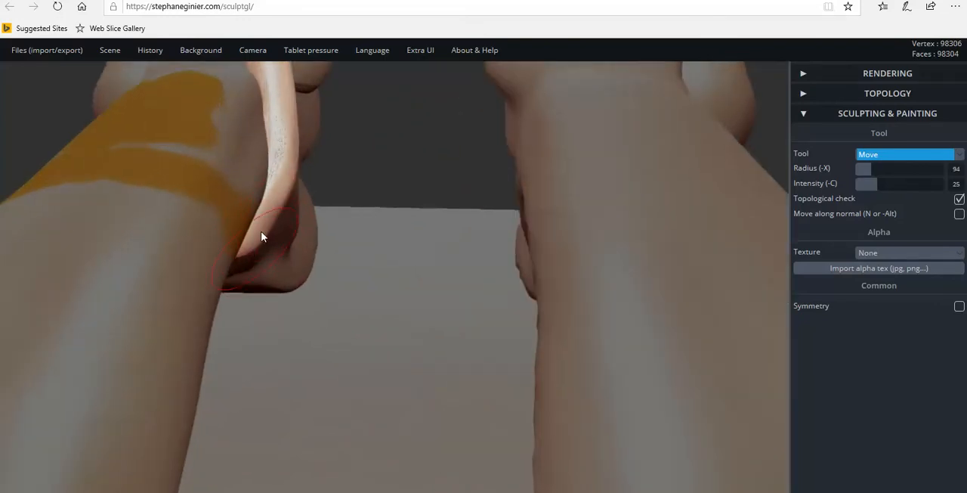
right_click_drag(280, 182, 293, 149)
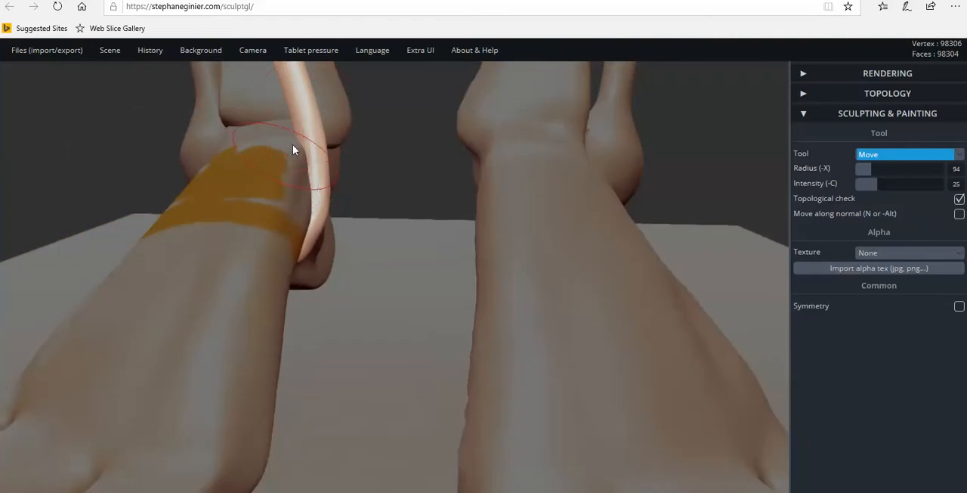
scroll(304, 155, "down", 4)
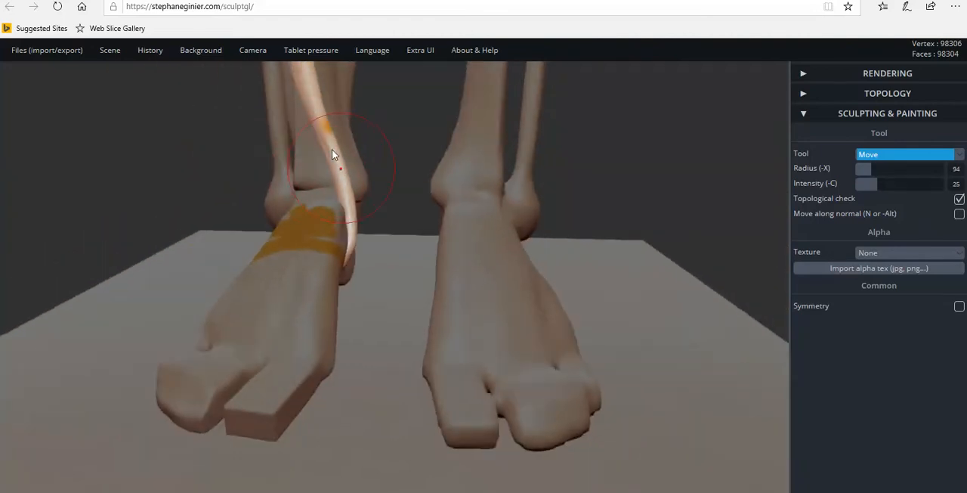
scroll(332, 149, "down", 3)
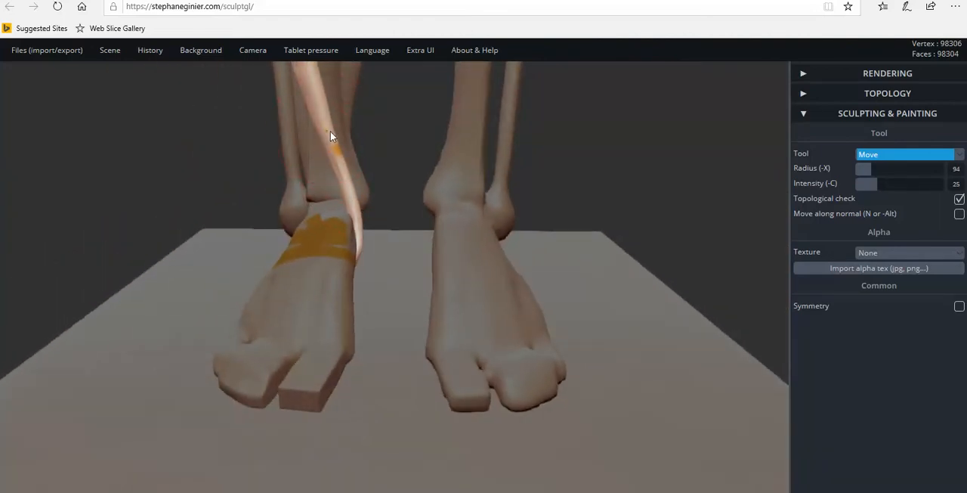
Examine the front shin muscle and its tendon from the outer, front and inner sides of the leg.
left_click_drag(389, 185, 633, 179)
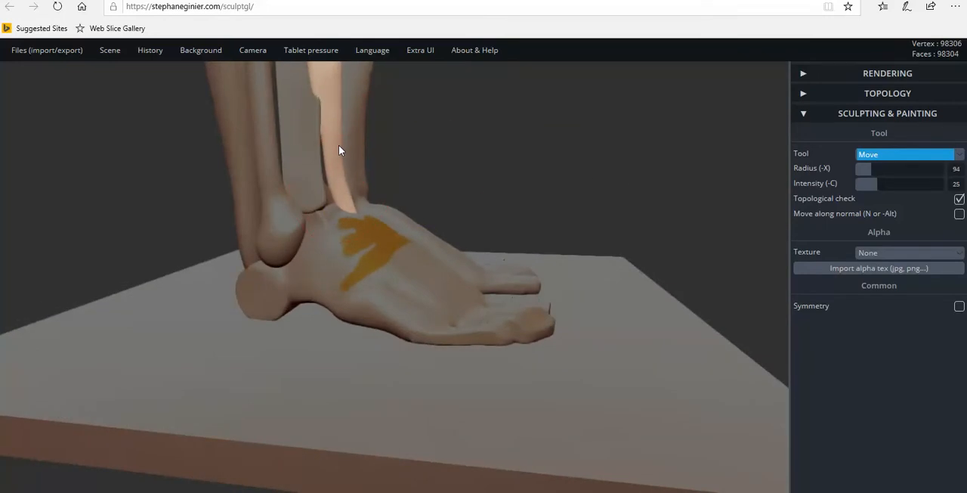
scroll(348, 125, "down", 5)
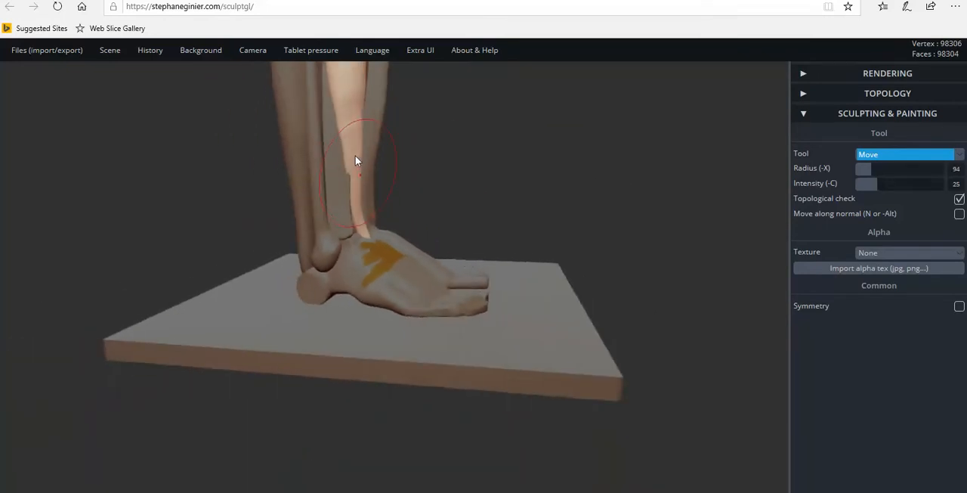
middle_click_drag(463, 241, 507, 356)
scroll(507, 356, "up", 4)
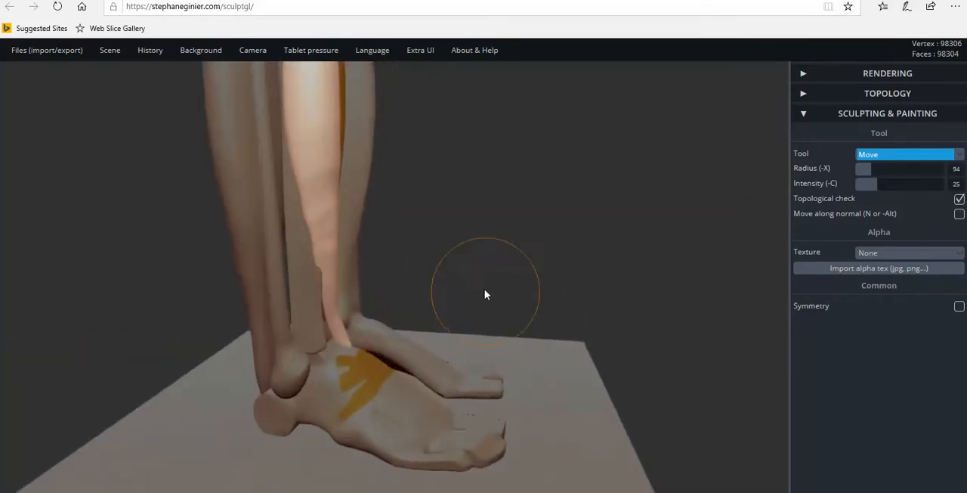
scroll(484, 271, "down", 3)
left_click_drag(483, 270, 525, 265)
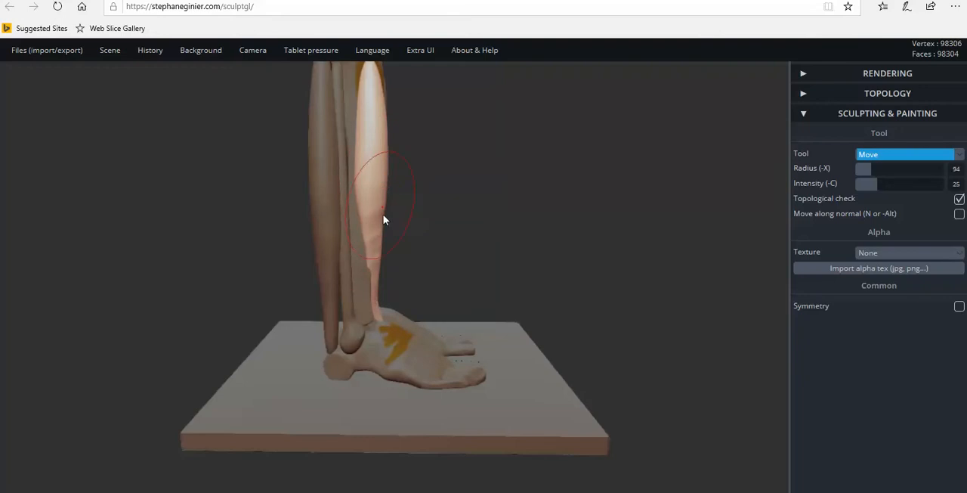
scroll(374, 253, "up", 3)
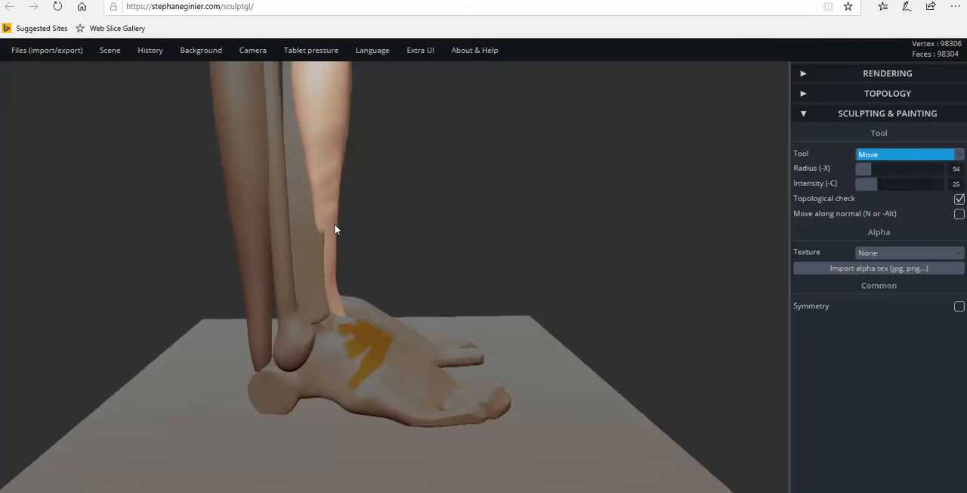
scroll(341, 268, "up", 2)
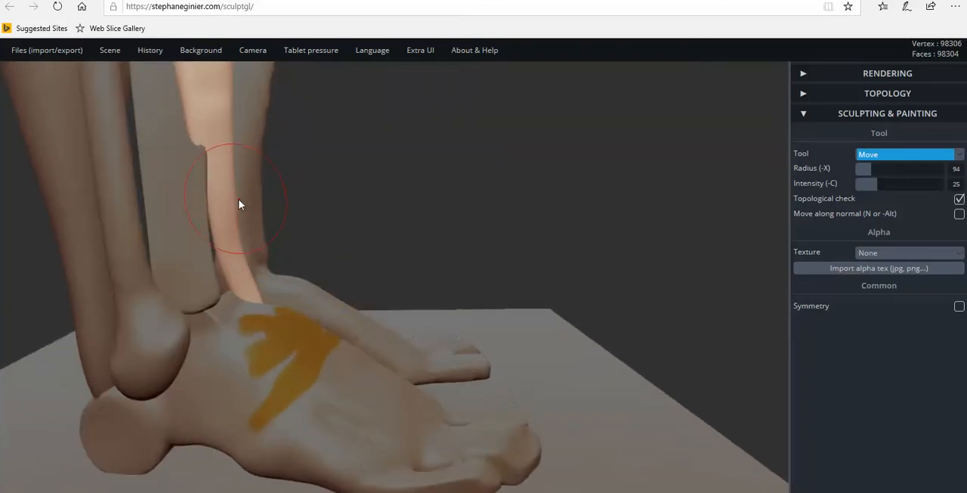
scroll(315, 210, "down", 4)
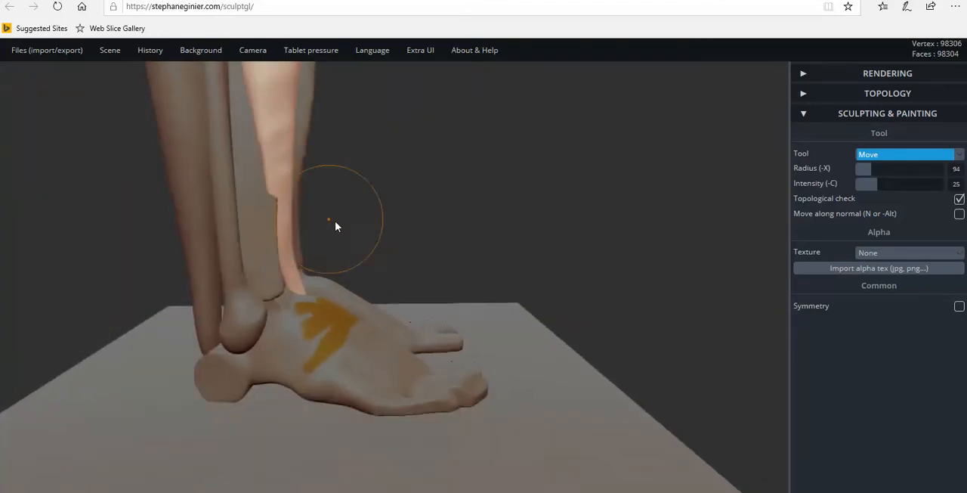
left_click_drag(471, 237, 441, 171)
scroll(572, 410, "up", 3)
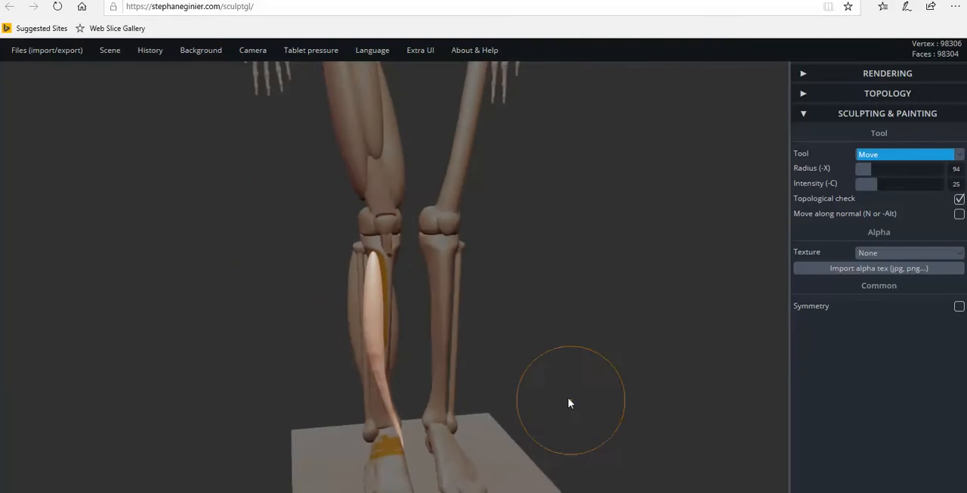
left_click_drag(573, 383, 371, 350)
scroll(453, 332, "up", 4)
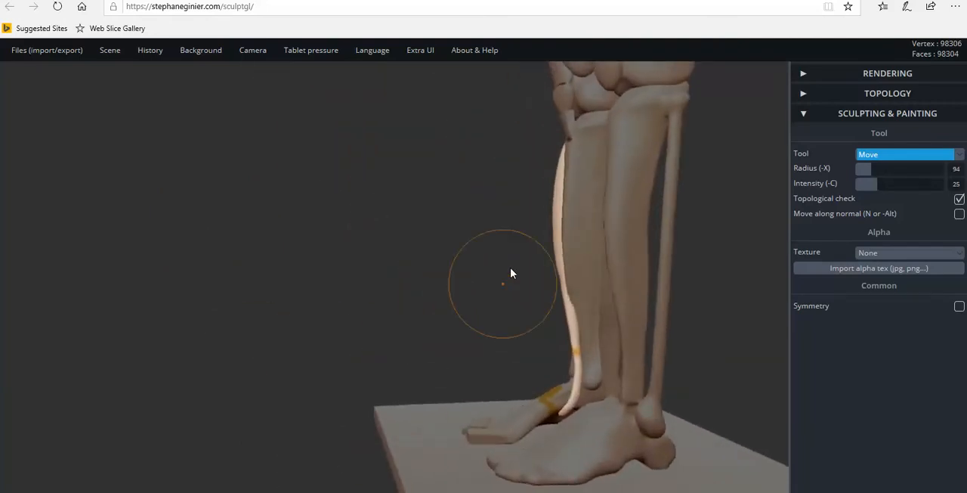
left_click_drag(529, 246, 654, 246)
scroll(370, 208, "up", 3)
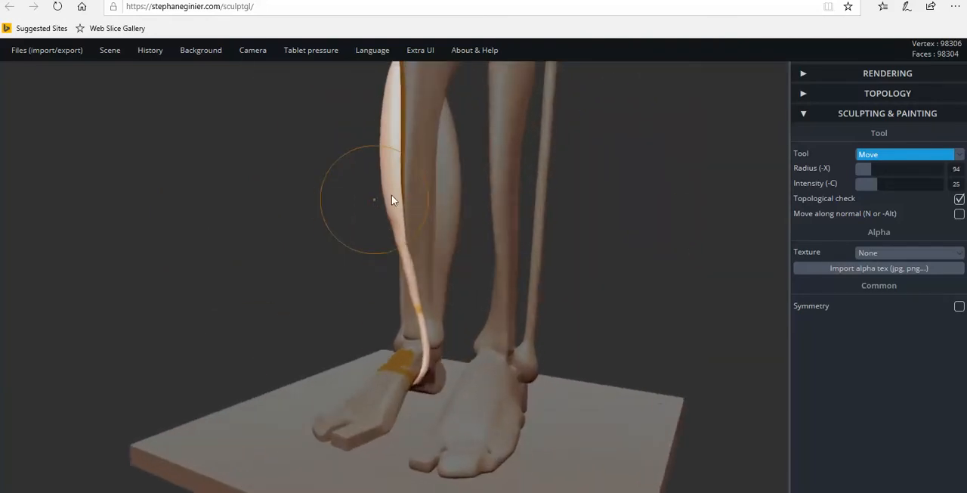
left_click_drag(373, 200, 454, 192)
scroll(340, 177, "down", 2)
right_click_drag(340, 178, 387, 183)
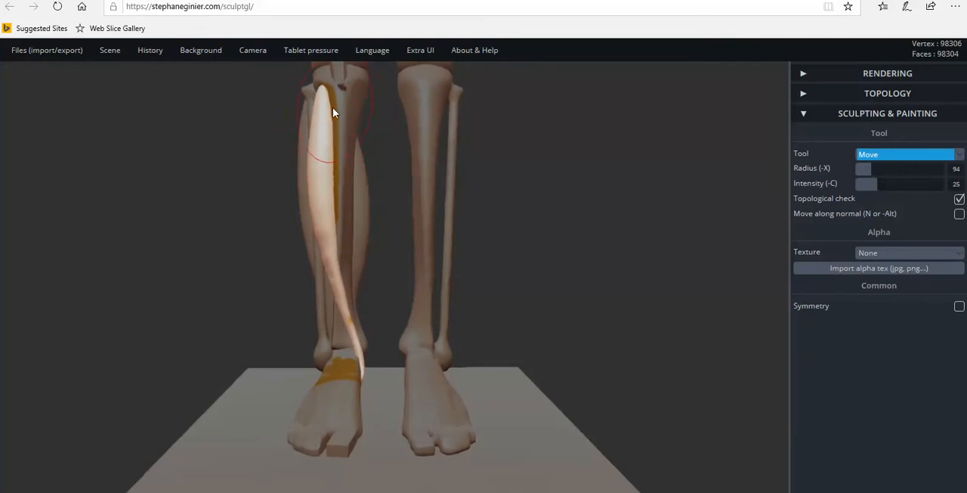
right_click_drag(354, 173, 455, 189)
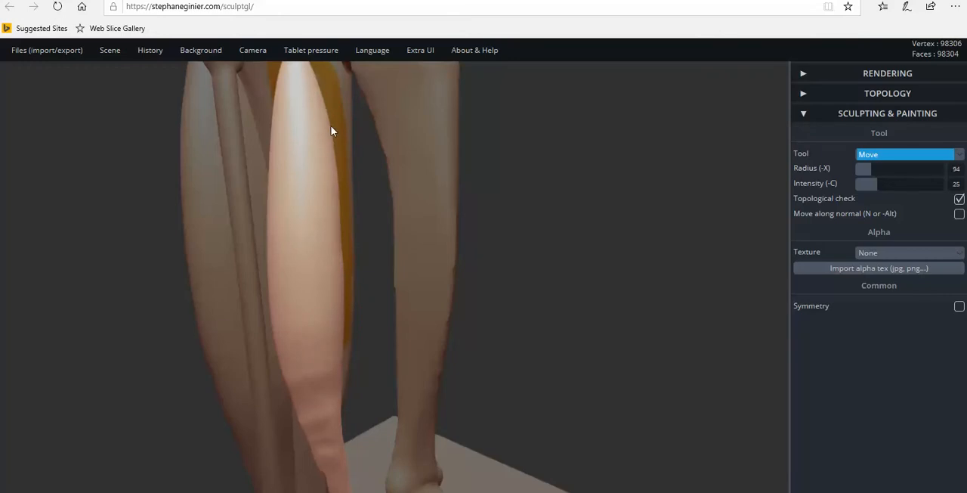
Adjust the front shin muscle's upper belly with the Move tool so it follows the painted area on the shinbone.
scroll(318, 148, "down", 4)
left_click_drag(340, 150, 345, 152)
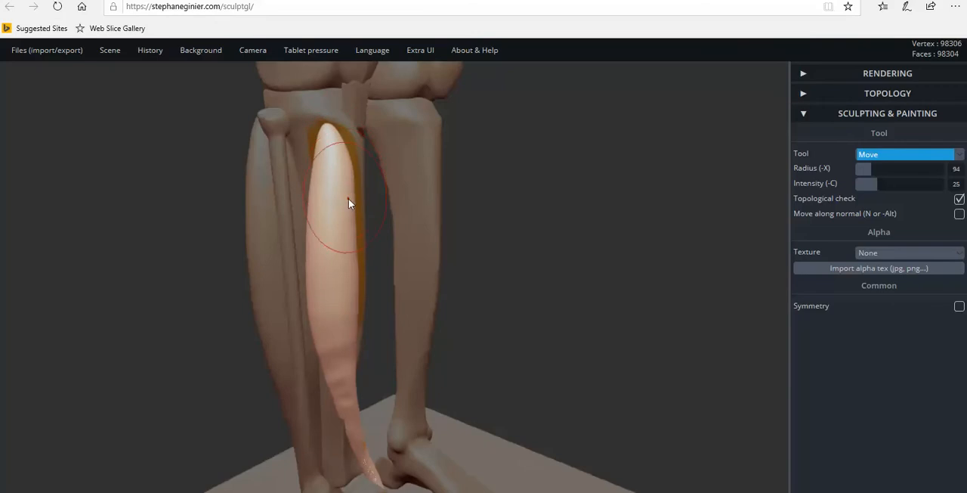
left_click_drag(356, 229, 356, 328)
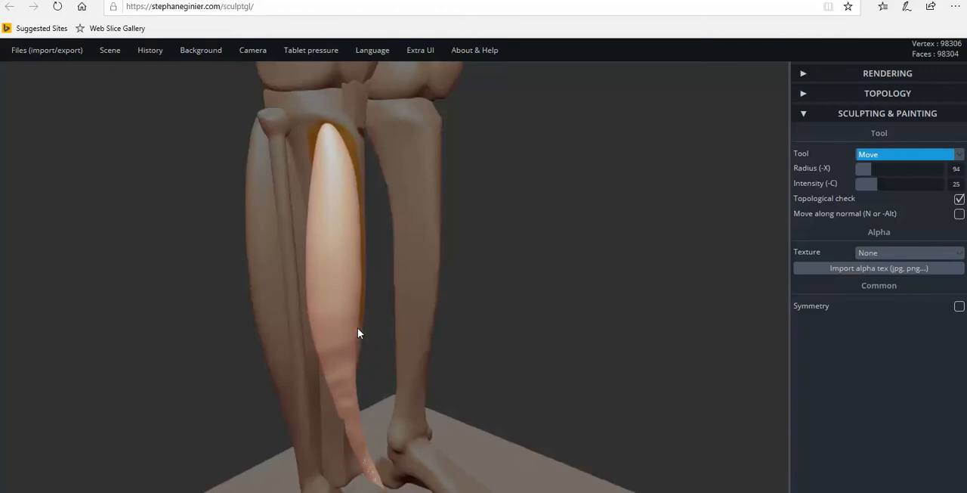
left_click_drag(350, 165, 344, 151)
mouse_move(348, 145)
right_mouse_down()
mouse_move(458, 167)
mouse_move(449, 156)
right_mouse_up()
mouse_move(318, 161)
right_mouse_down()
mouse_move(156, 158)
mouse_move(375, 164)
mouse_move(54, 159)
mouse_move(273, 222)
right_mouse_up()
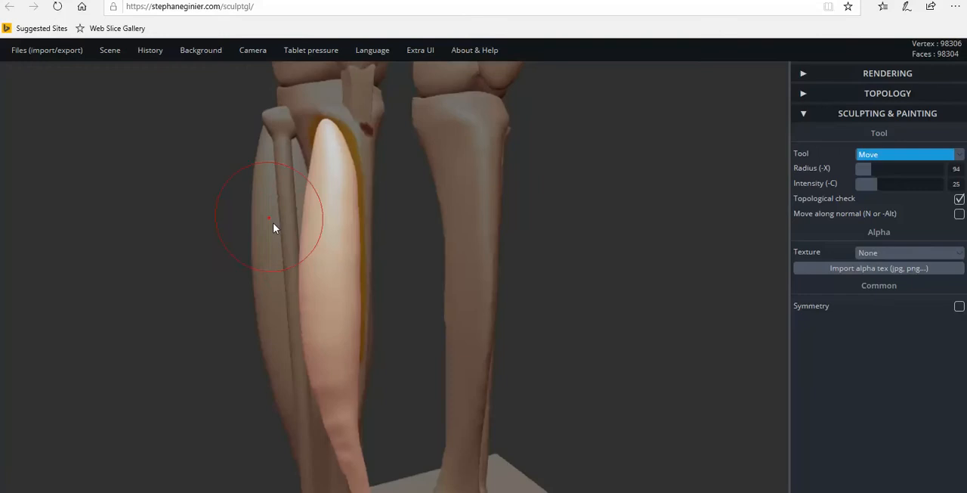
Reduce the Move tool's radius to 62 for finer shaping of the front shin muscle.
scroll(273, 222, "down", 3)
right_click_drag(342, 282, 229, 301)
scroll(228, 302, "down", 4)
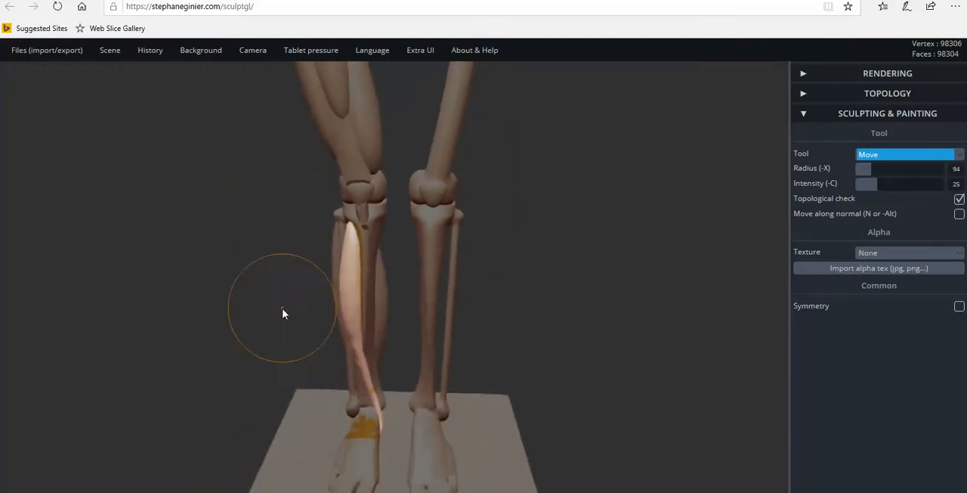
right_click_drag(282, 313, 272, 280)
left_click(881, 158)
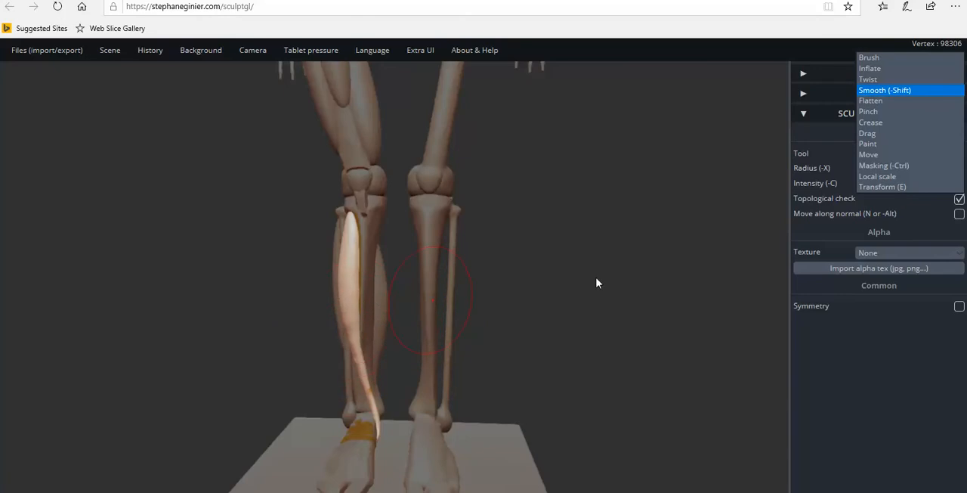
left_click(736, 186)
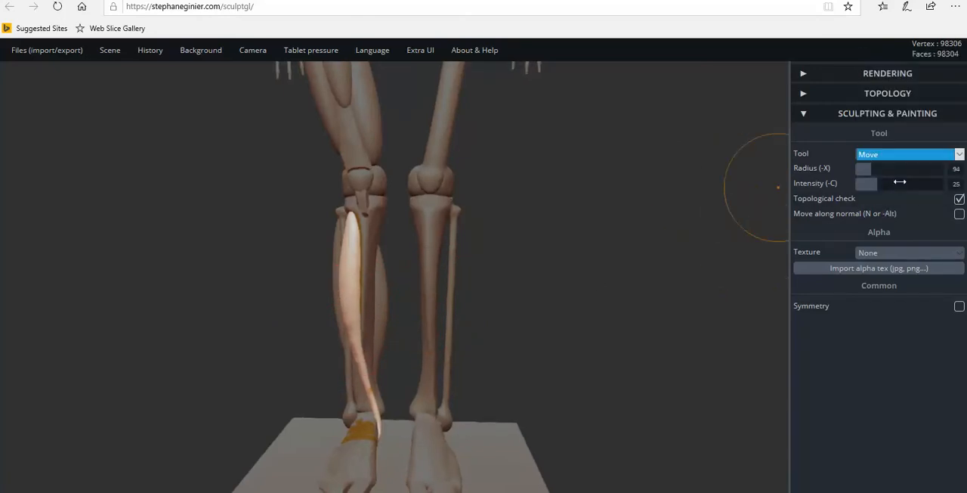
left_click_drag(873, 169, 861, 169)
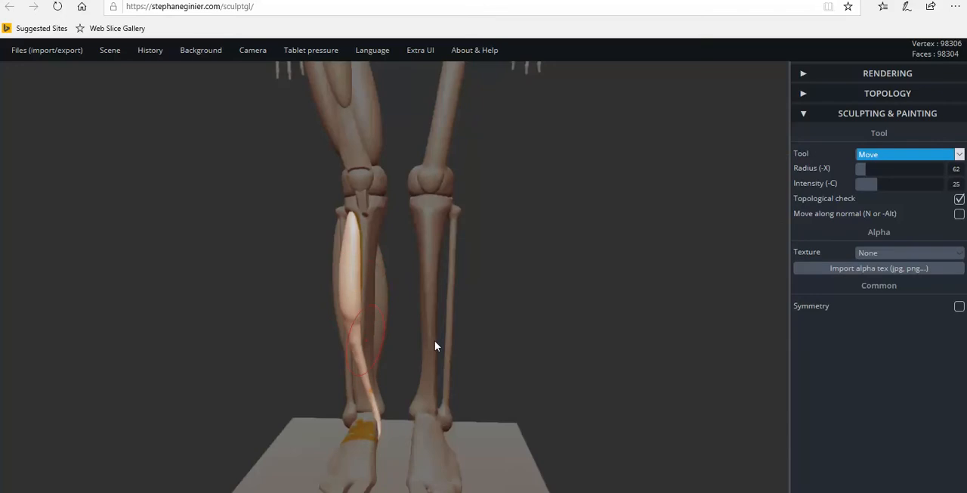
key("ctrl")
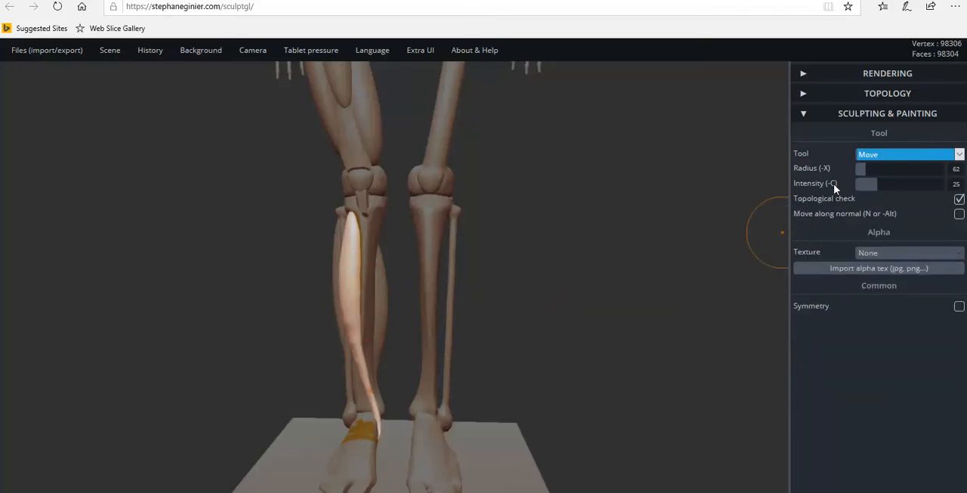
Even out the uneven surface of the front shin muscle's lower belly with the Smooth tool at intensity 87.
left_click(883, 155)
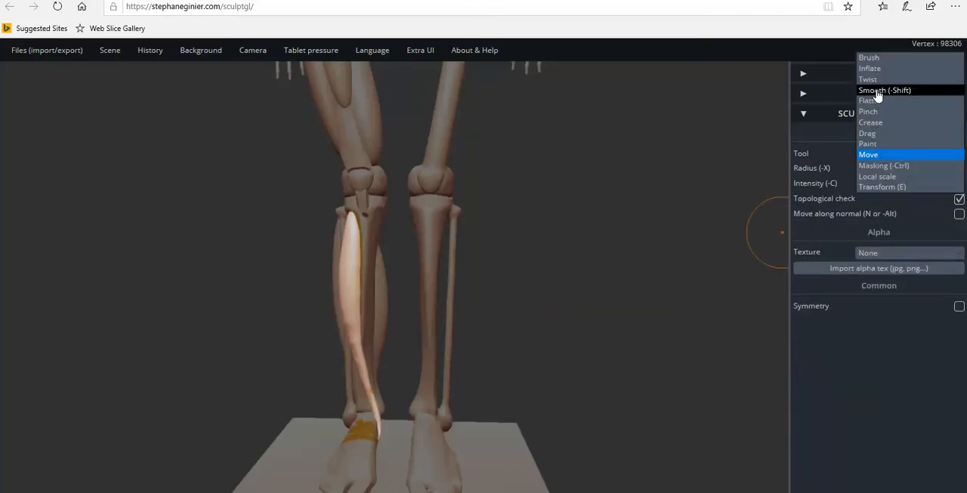
left_click(881, 89)
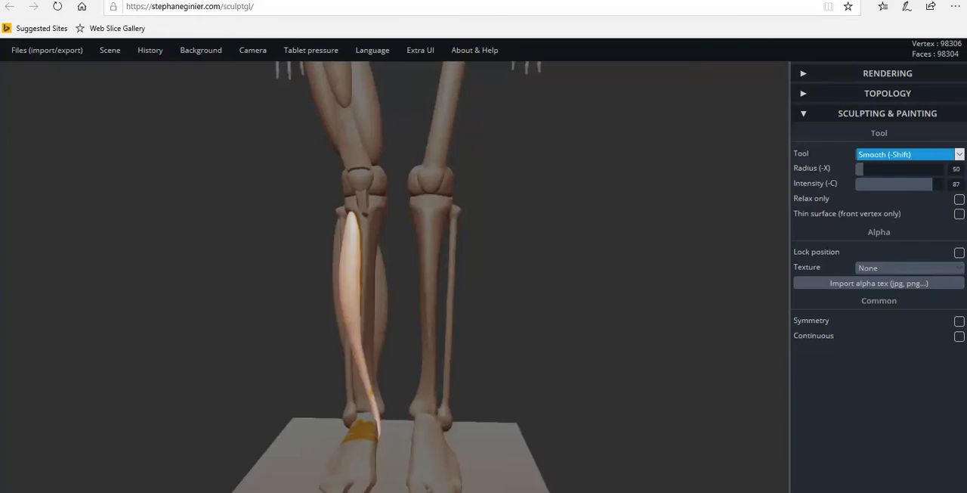
mouse_move(363, 286)
right_mouse_down()
mouse_move(173, 315)
mouse_move(352, 313)
mouse_move(377, 294)
right_mouse_up()
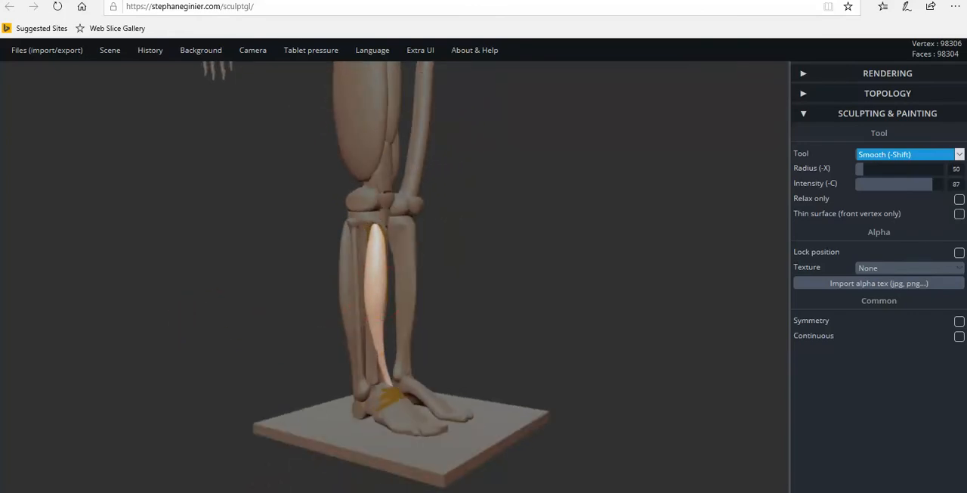
mouse_move(393, 372)
right_mouse_down()
mouse_move(448, 361)
mouse_move(537, 367)
mouse_move(645, 328)
mouse_move(568, 342)
mouse_move(397, 405)
mouse_move(733, 316)
right_mouse_up()
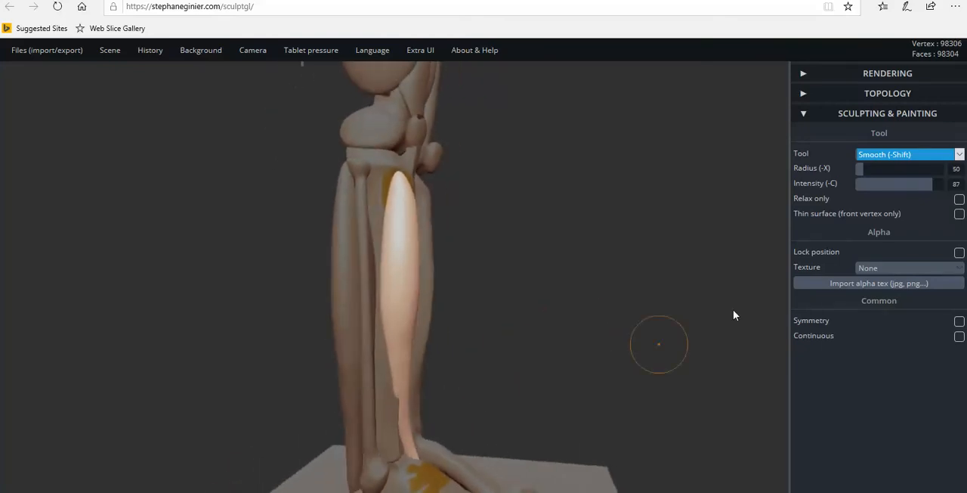
Refine the front shin muscle's belly contour and its transition into the tendon with the Move tool, working from the outer side.
left_click(902, 162)
left_click(869, 214)
mouse_move(407, 412)
right_mouse_down()
mouse_move(369, 421)
mouse_move(461, 416)
mouse_move(449, 423)
right_mouse_up()
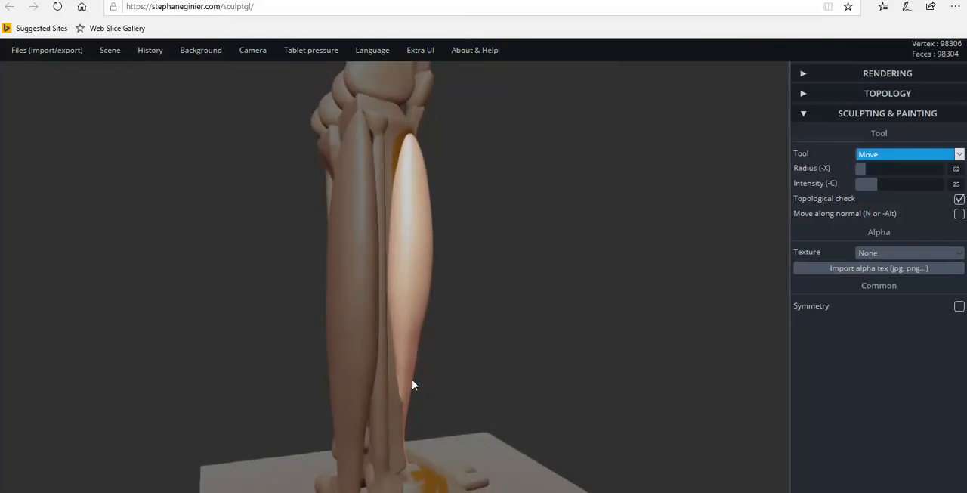
mouse_move(421, 349)
right_mouse_down()
mouse_move(438, 405)
mouse_move(177, 380)
mouse_move(192, 380)
right_mouse_up()
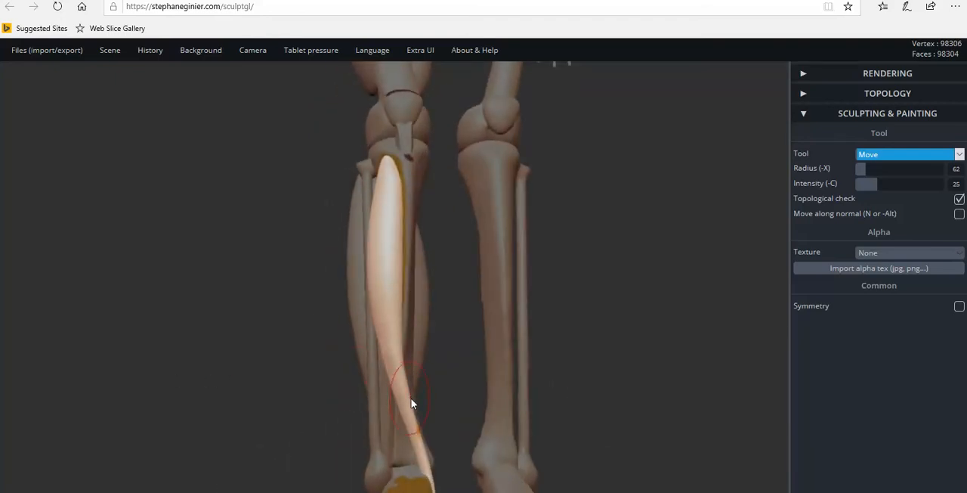
mouse_move(408, 401)
right_mouse_down()
mouse_move(431, 360)
mouse_move(421, 374)
mouse_move(652, 389)
mouse_move(456, 305)
mouse_move(514, 305)
mouse_move(401, 288)
right_mouse_up()
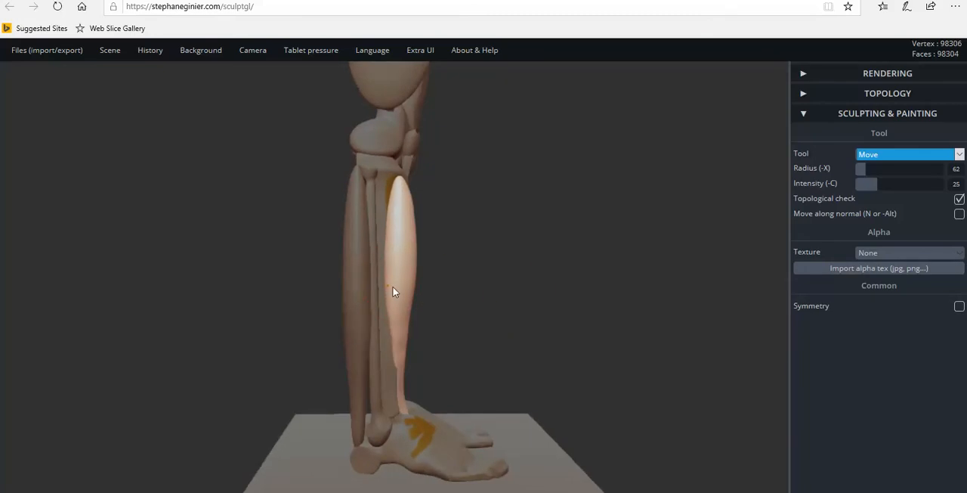
mouse_move(397, 291)
right_mouse_down()
mouse_move(428, 303)
mouse_move(270, 298)
mouse_move(428, 304)
right_mouse_up()
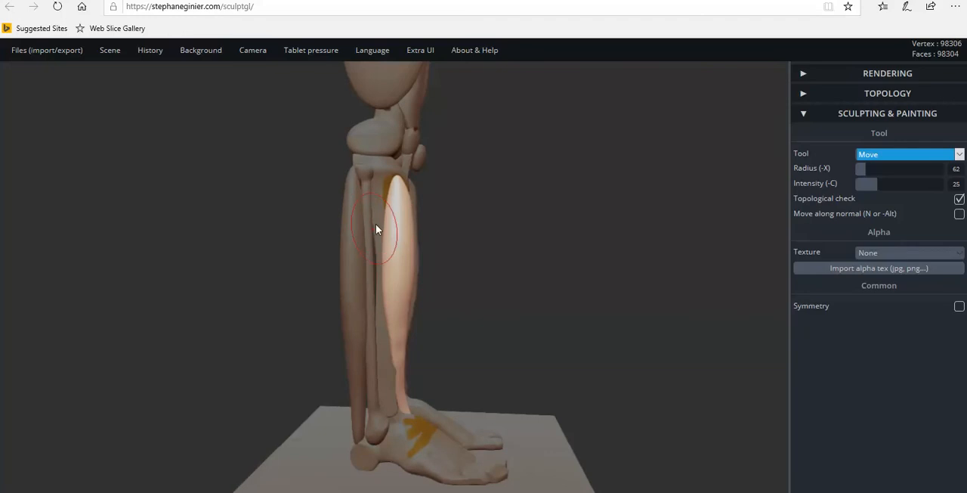
right_click_drag(396, 323, 416, 319)
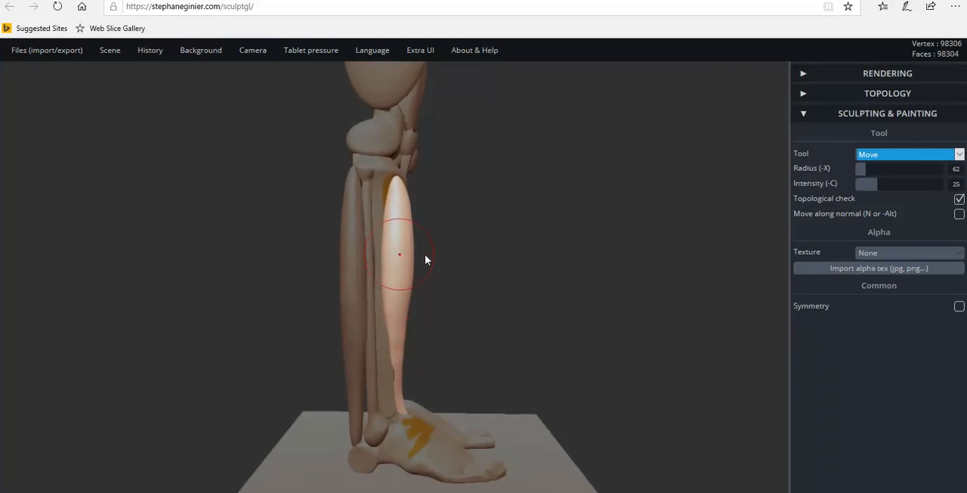
right_click_drag(447, 267, 406, 269)
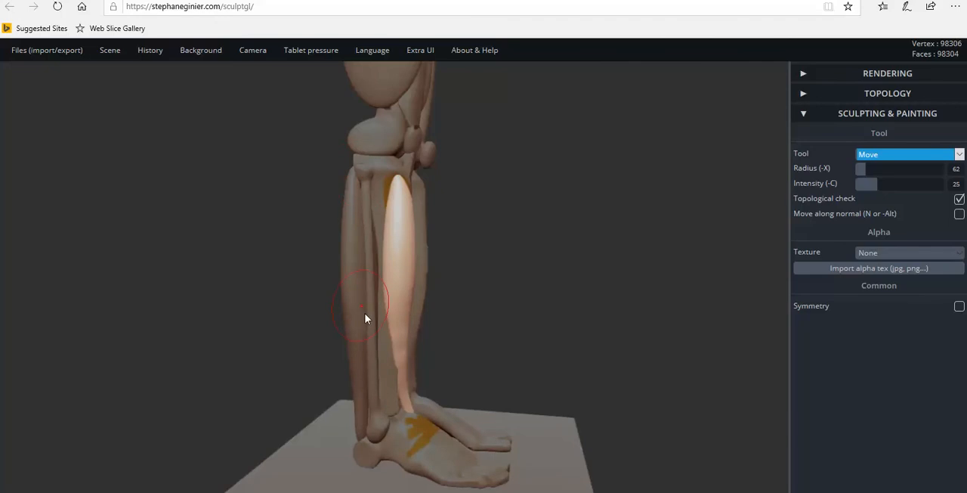
mouse_move(374, 202)
right_mouse_down()
mouse_move(420, 240)
mouse_move(402, 243)
mouse_move(390, 217)
right_mouse_up()
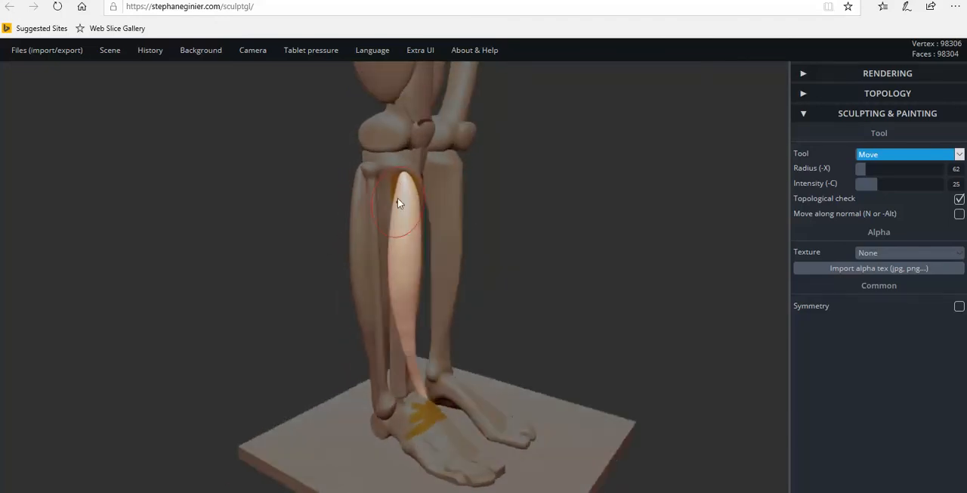
Examine the front shin muscle from the front and both sides of the leg, and its proportions against the whole skeleton.
mouse_move(373, 294)
right_mouse_down()
mouse_move(459, 287)
mouse_move(387, 321)
mouse_move(501, 321)
mouse_move(283, 326)
mouse_move(383, 317)
mouse_move(348, 327)
mouse_move(250, 314)
right_mouse_up()
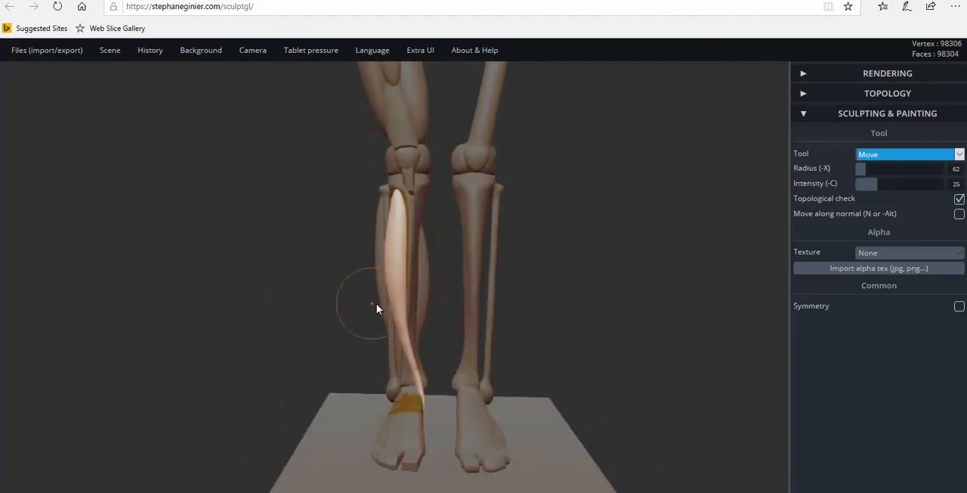
scroll(409, 329, "up", 5)
scroll(395, 334, "up", 1)
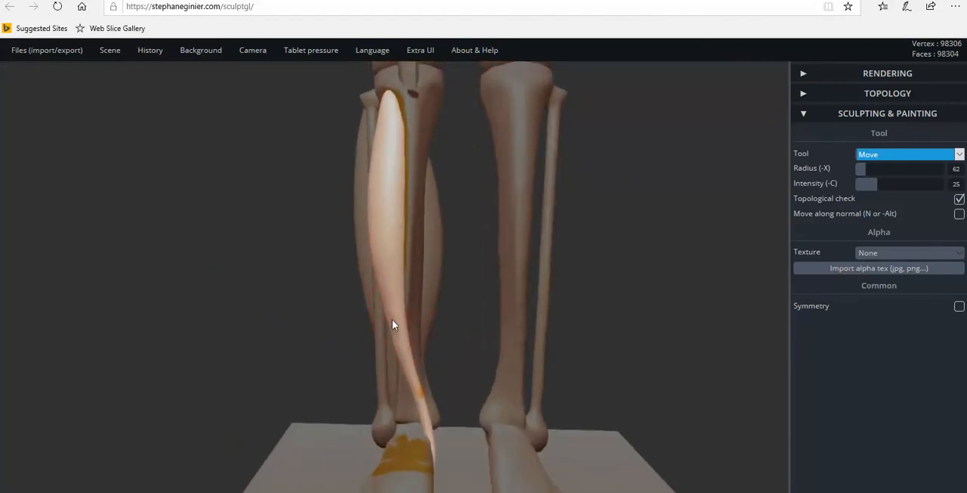
right_click_drag(456, 349, 554, 283)
scroll(468, 239, "up", 4)
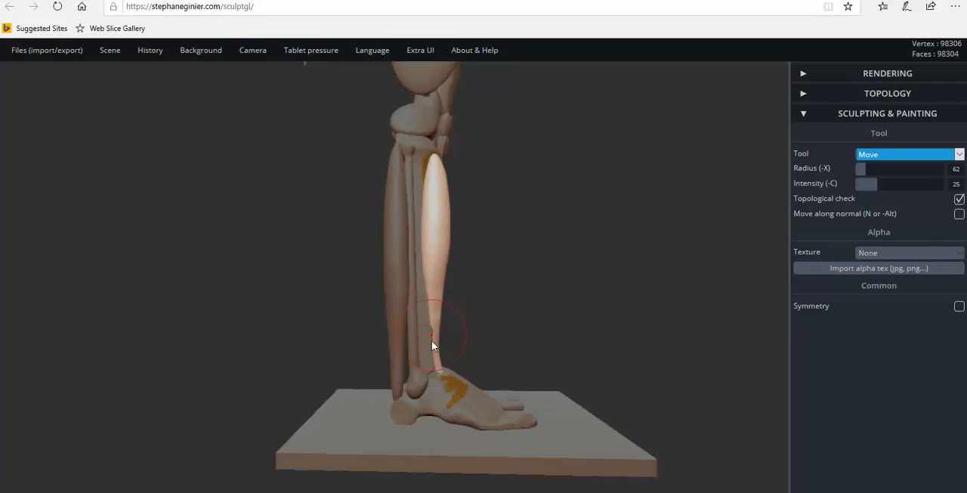
right_click_drag(443, 375, 259, 348)
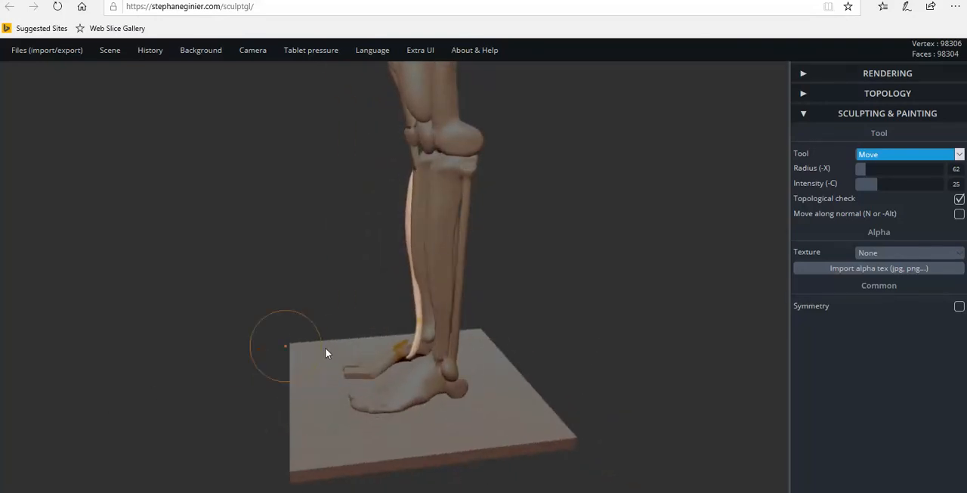
right_click_drag(417, 344, 648, 260)
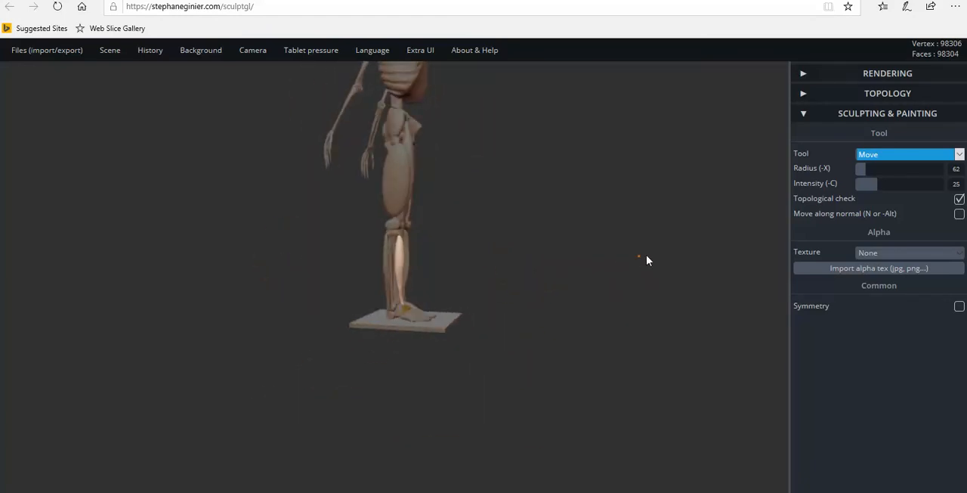
mouse_move(495, 256)
right_mouse_down()
mouse_move(537, 254)
mouse_move(522, 232)
mouse_move(495, 299)
mouse_move(489, 275)
mouse_move(451, 266)
right_mouse_up()
scroll(451, 262, "up", 1)
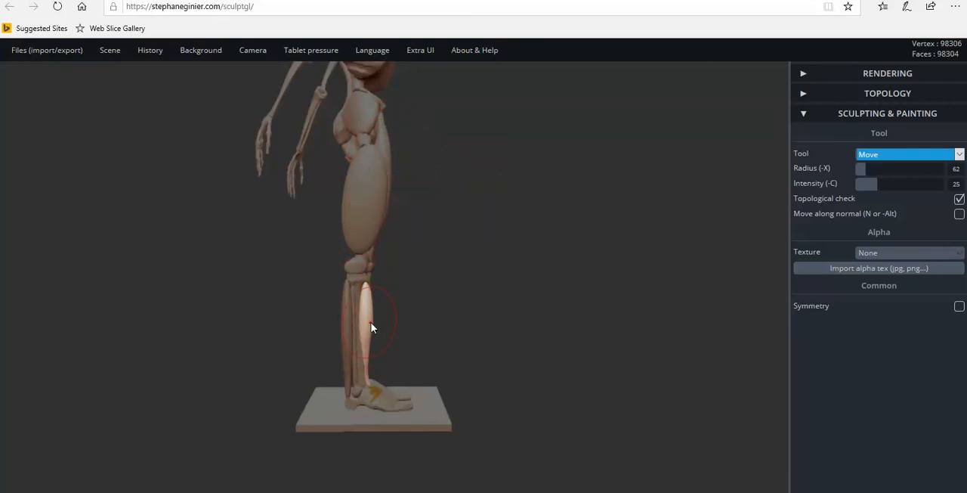
mouse_move(463, 209)
left_mouse_down()
mouse_move(509, 239)
mouse_move(201, 254)
mouse_move(458, 231)
mouse_move(498, 302)
mouse_move(516, 272)
mouse_move(367, 270)
mouse_move(380, 251)
mouse_move(413, 259)
mouse_move(579, 254)
mouse_move(539, 259)
left_mouse_up()
scroll(516, 272, "up", 2)
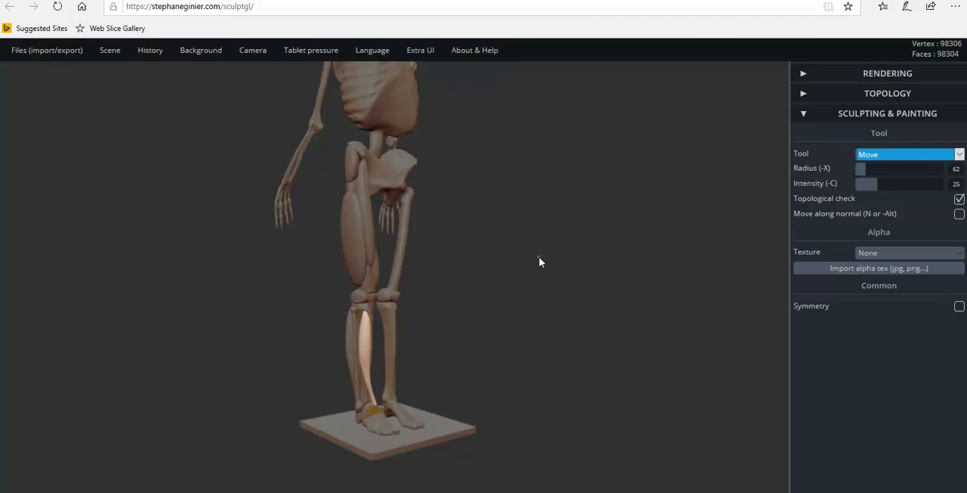
key("shift")
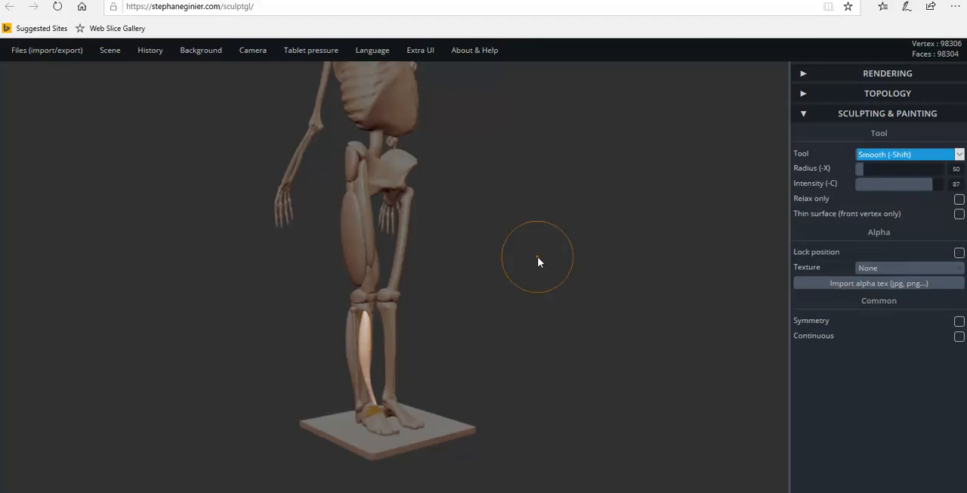